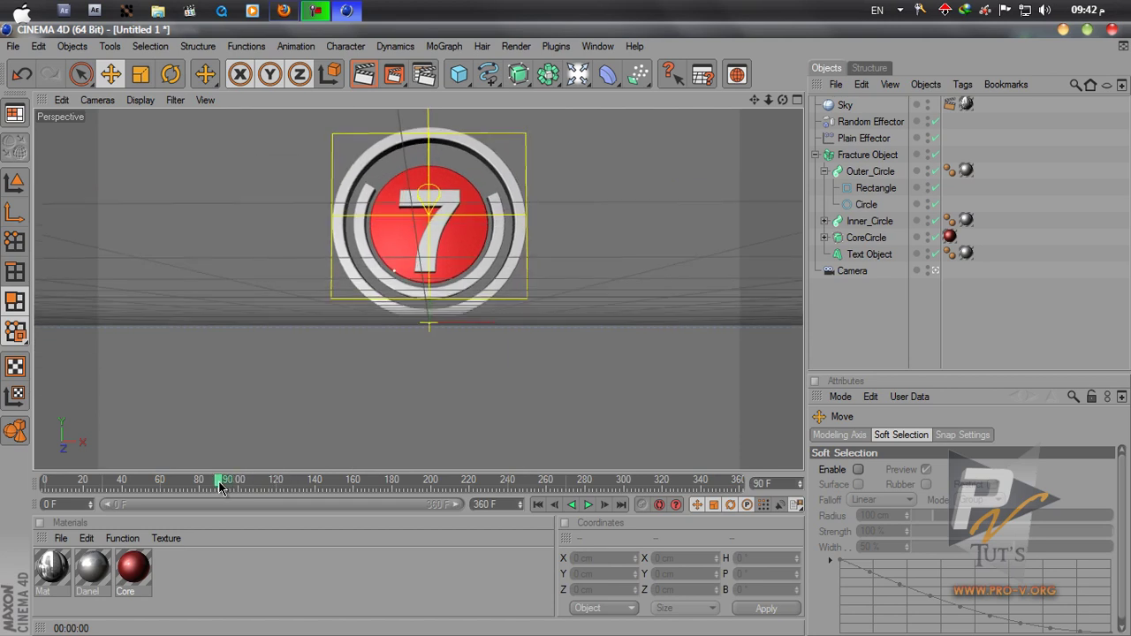
Collapse the Fracture Object hierarchy and move the timeline to frame 221.
click(816, 155)
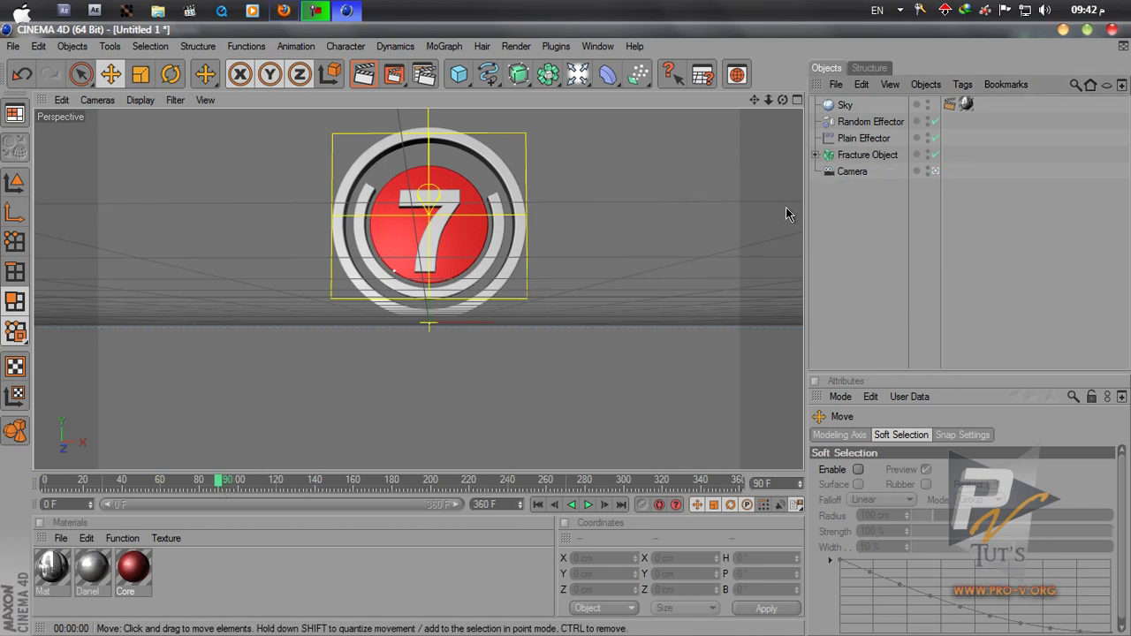
drag(219, 479, 469, 480)
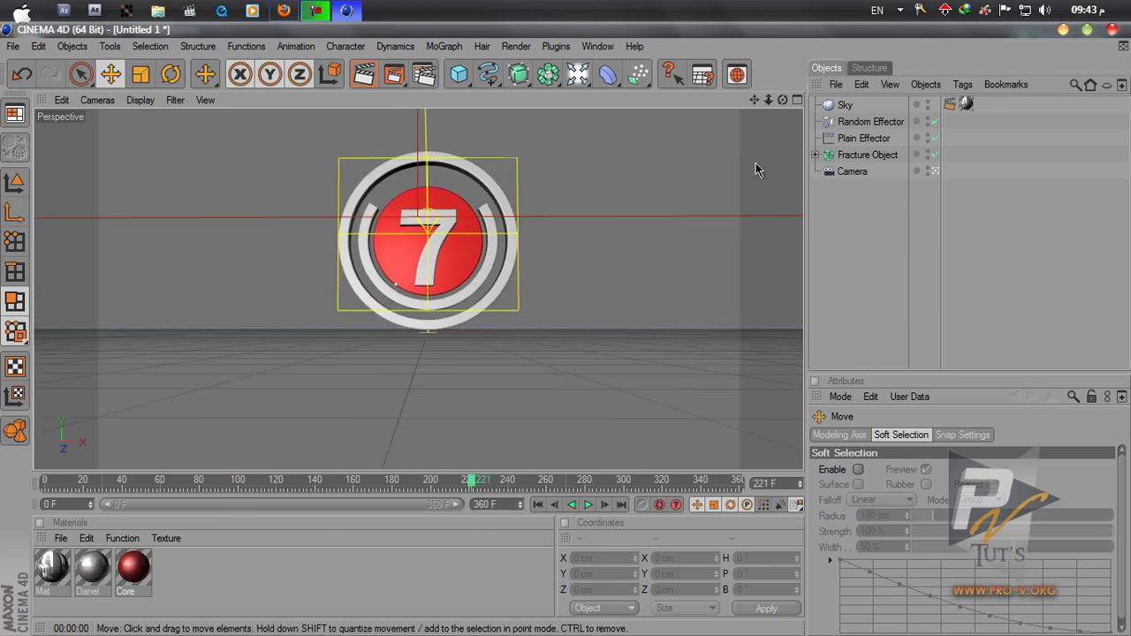
Add a MoGraph Text Object to the scene and set its alignment to Middle.
click(796, 106)
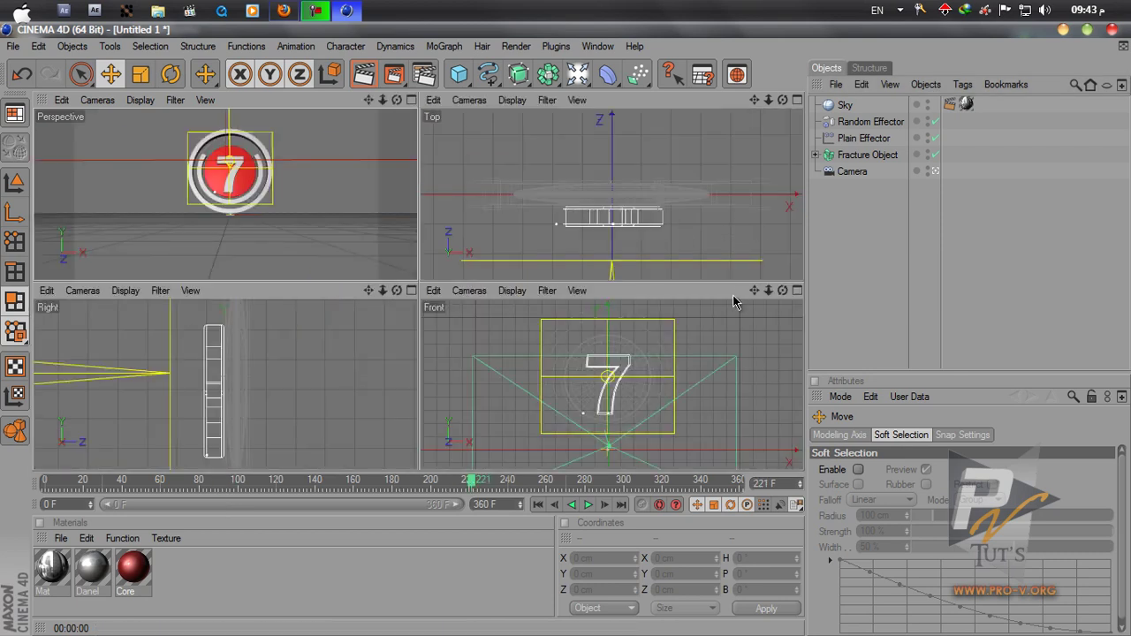
middle_click(727, 334)
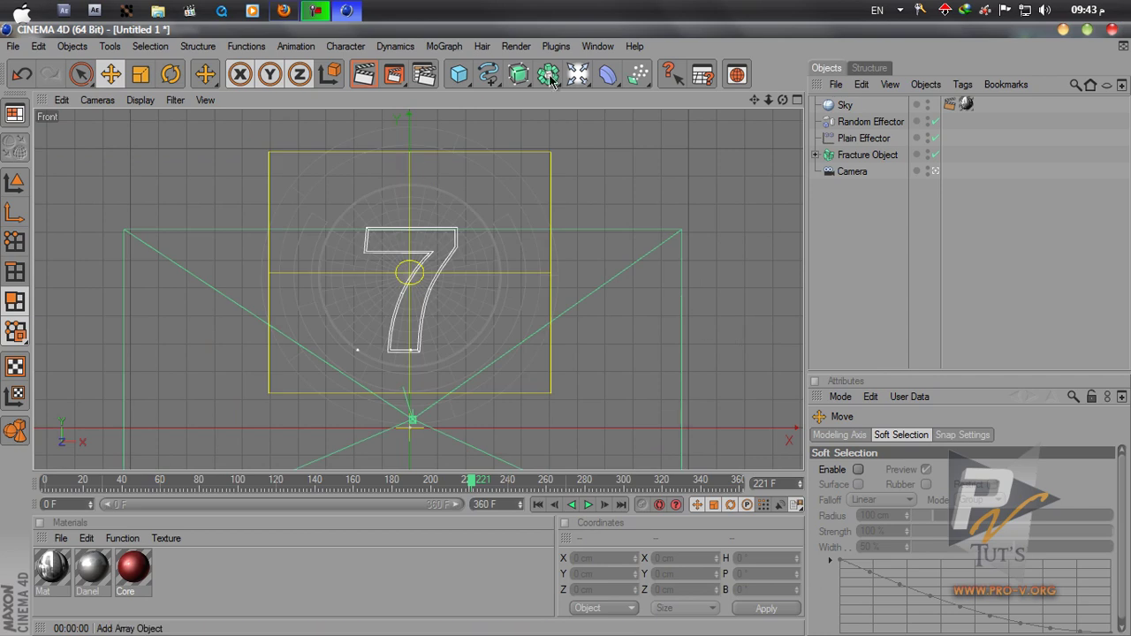
click(444, 46)
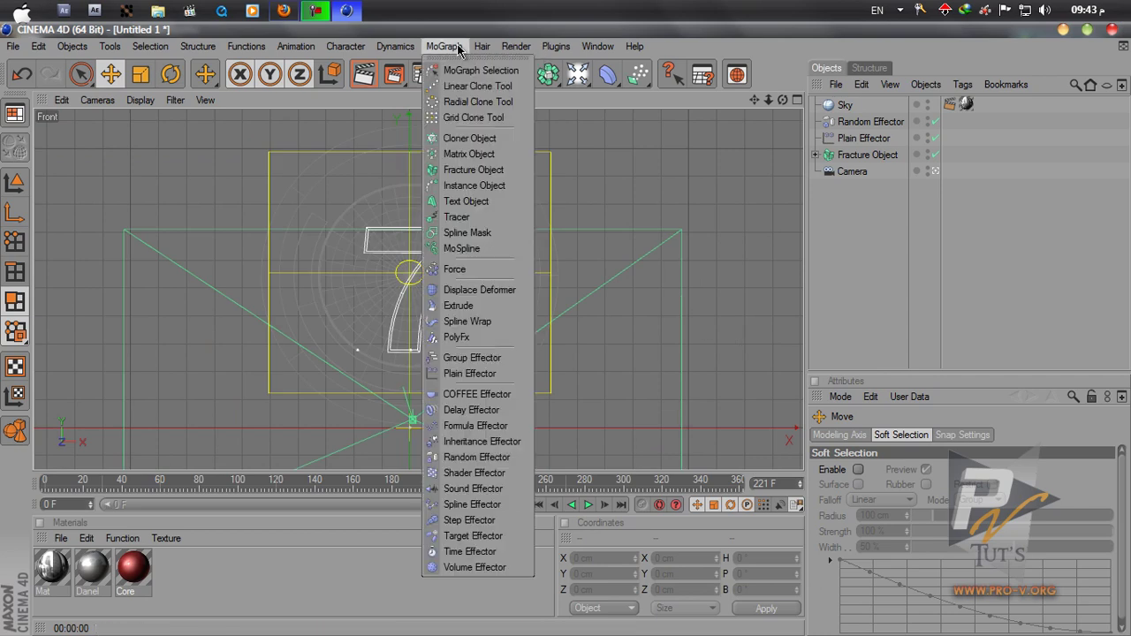
click(468, 203)
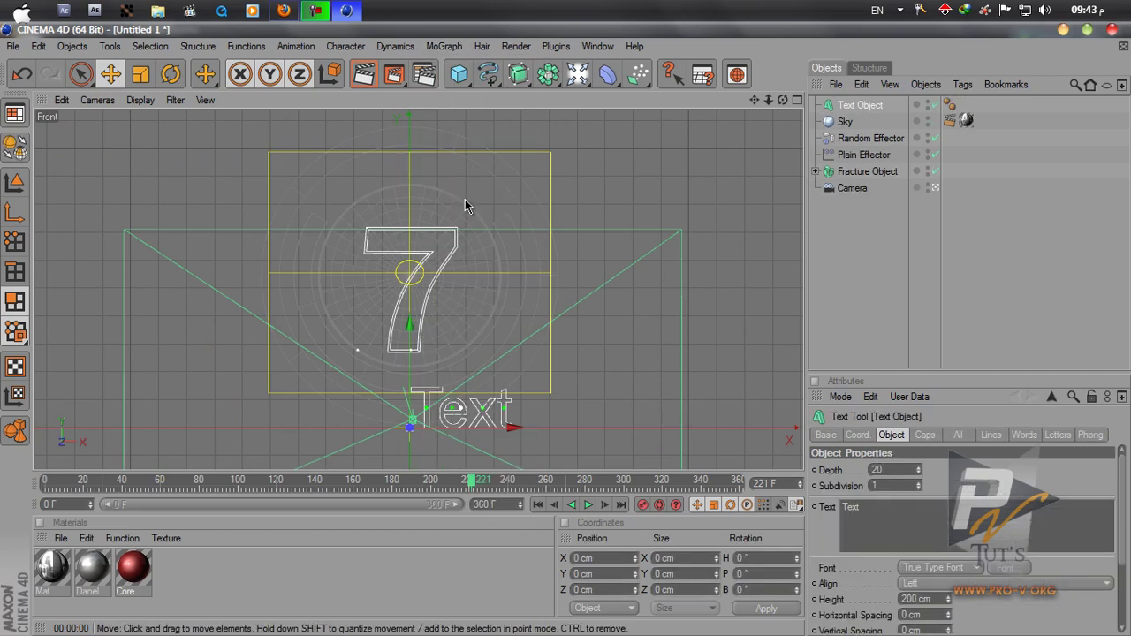
click(960, 583)
click(927, 558)
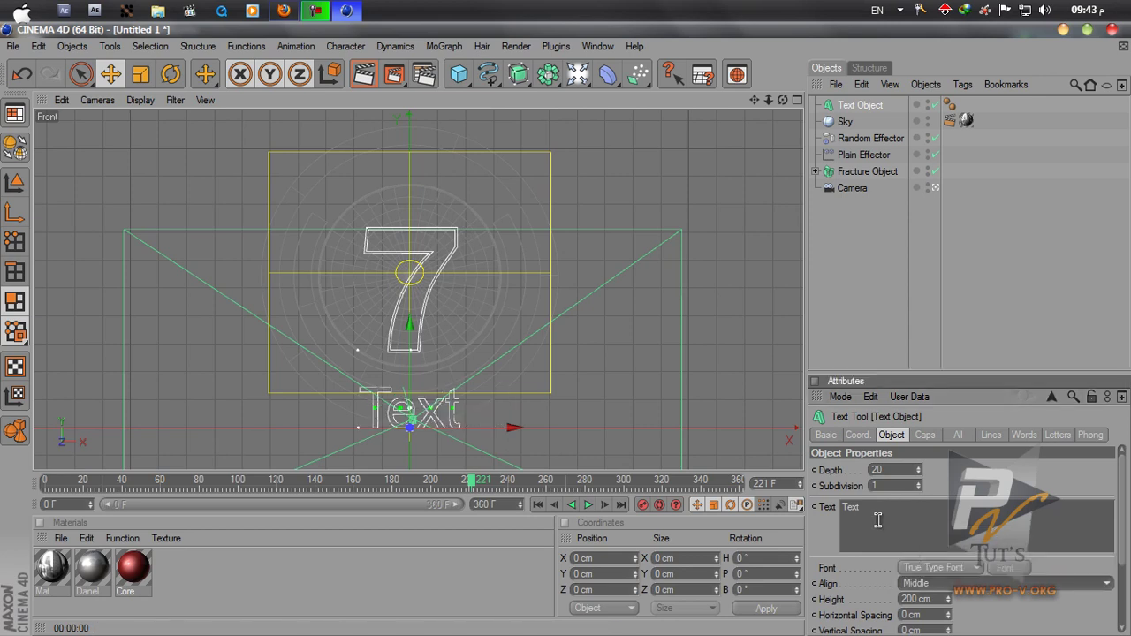
Set the text object's font to Days, Bold style, size 16.
click(1005, 567)
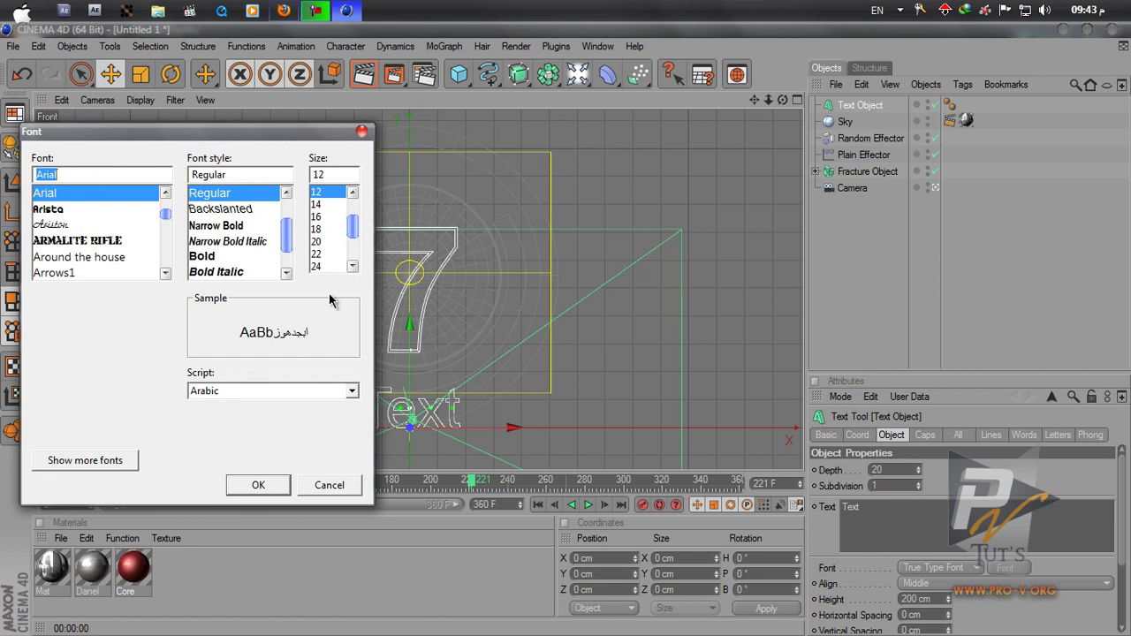
text(DAY)
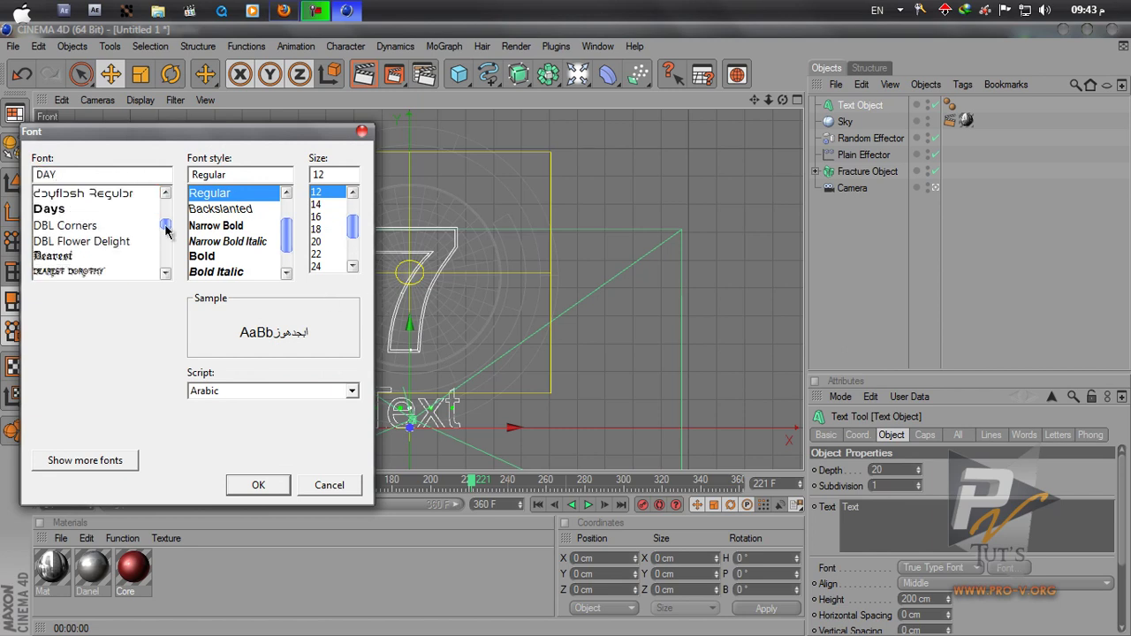
click(52, 210)
click(208, 225)
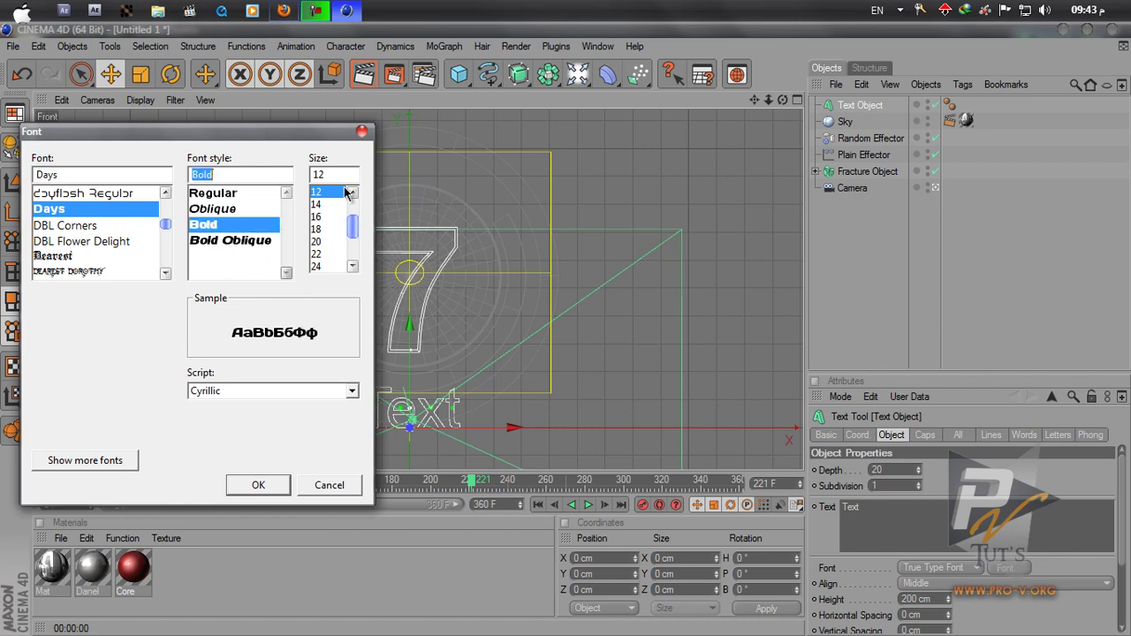
click(318, 217)
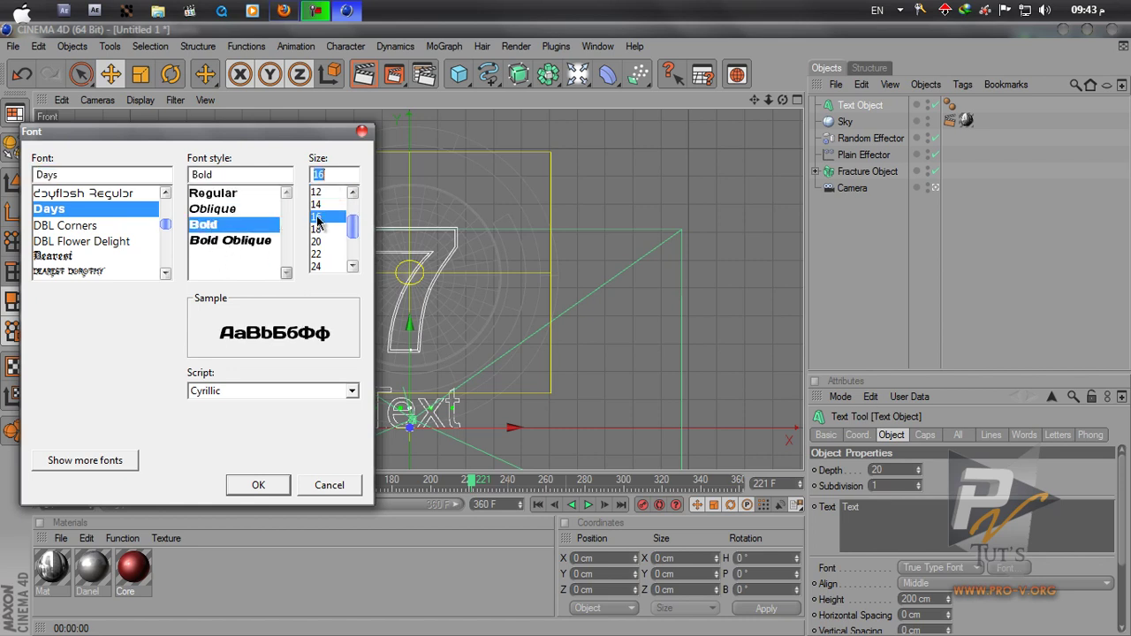
click(258, 485)
Change the text object's content to "7 Day News" and its font to Franklin Gothic.
double_click(858, 511)
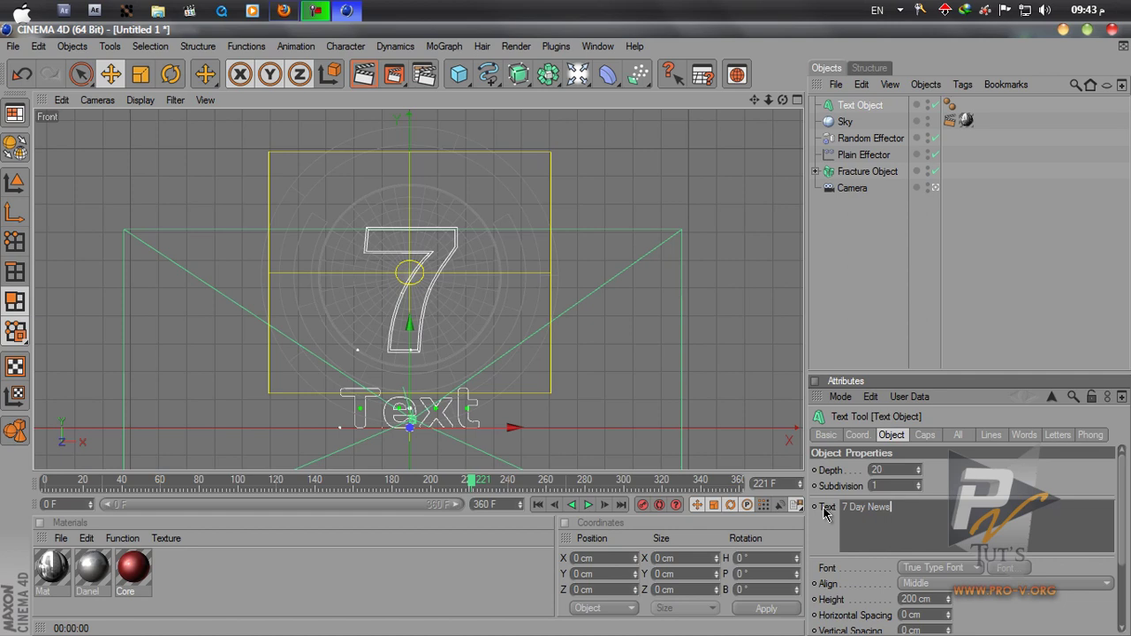
click(1010, 569)
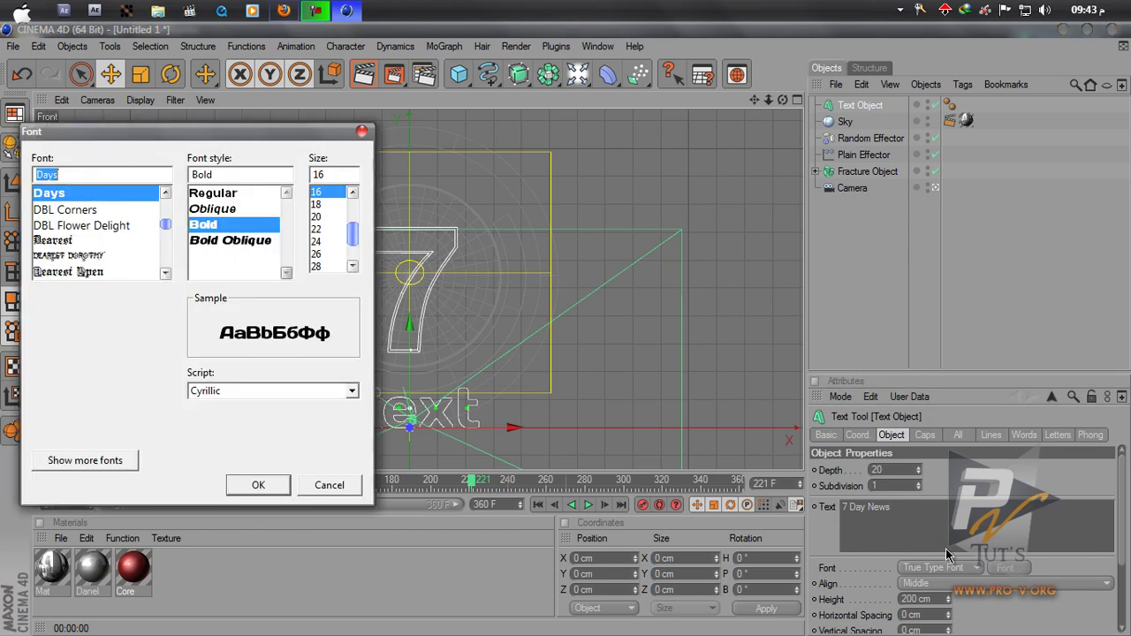
drag(207, 140, 482, 116)
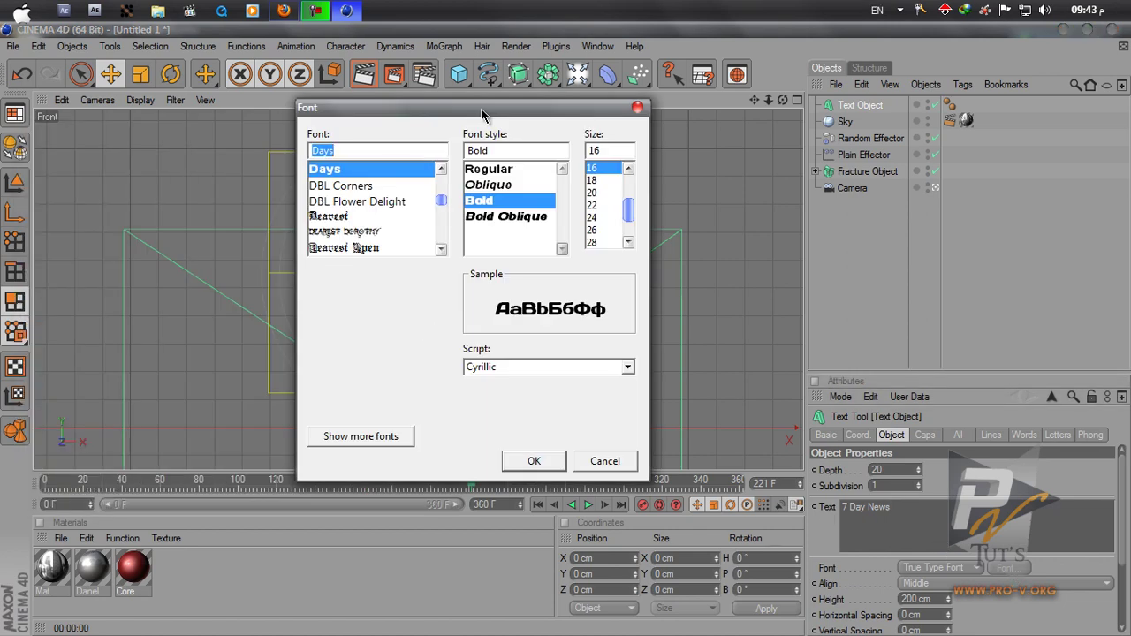
text(fra)
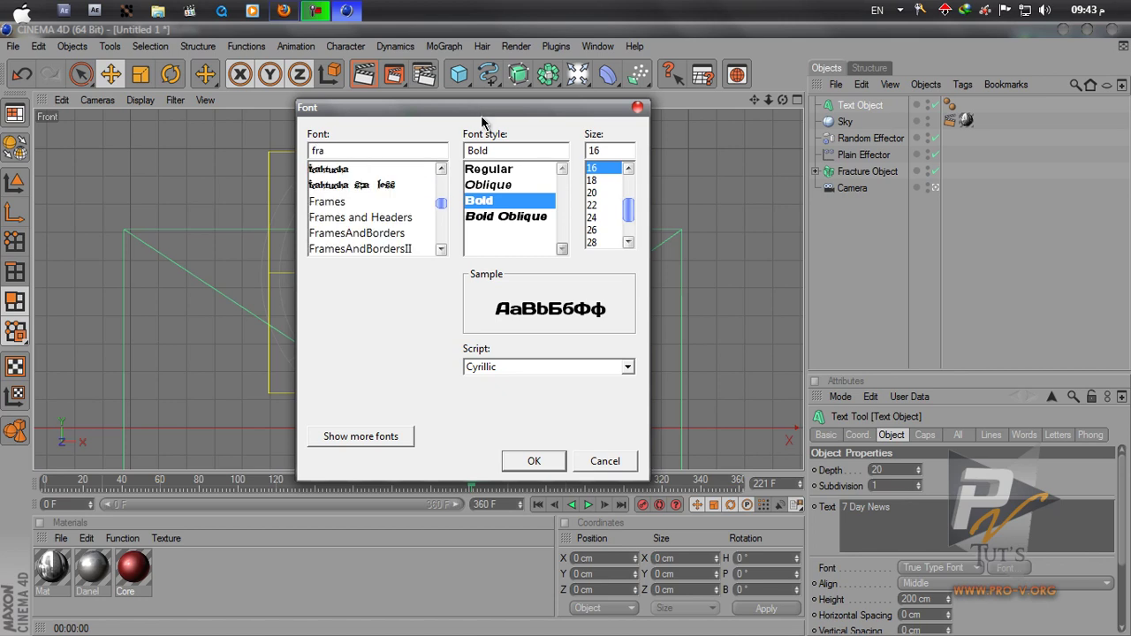
text(n)
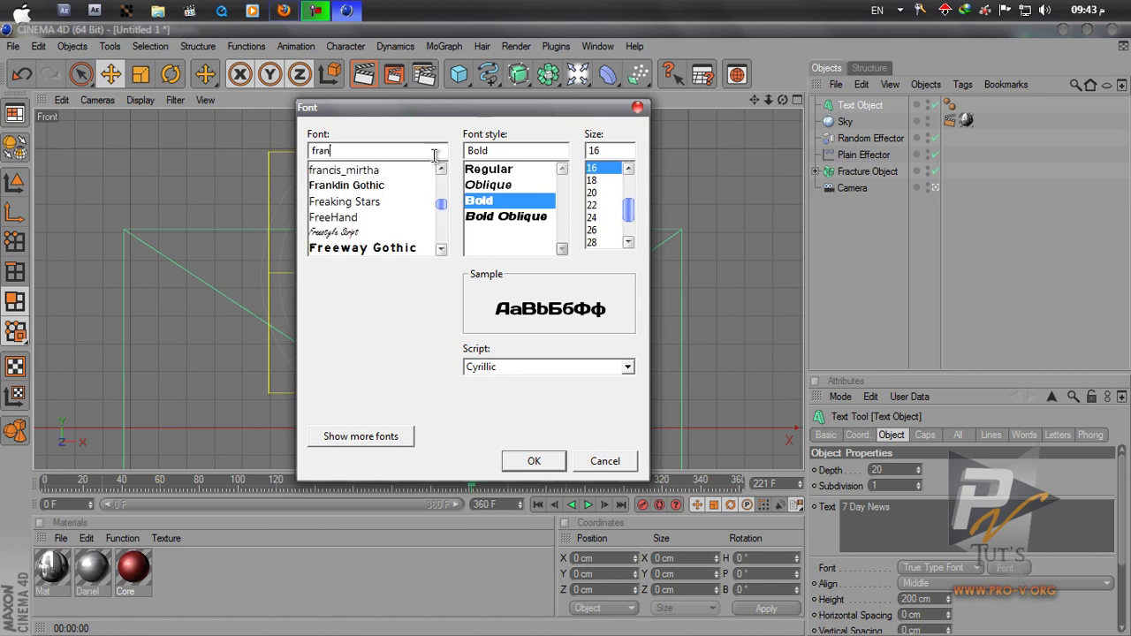
click(389, 186)
click(535, 459)
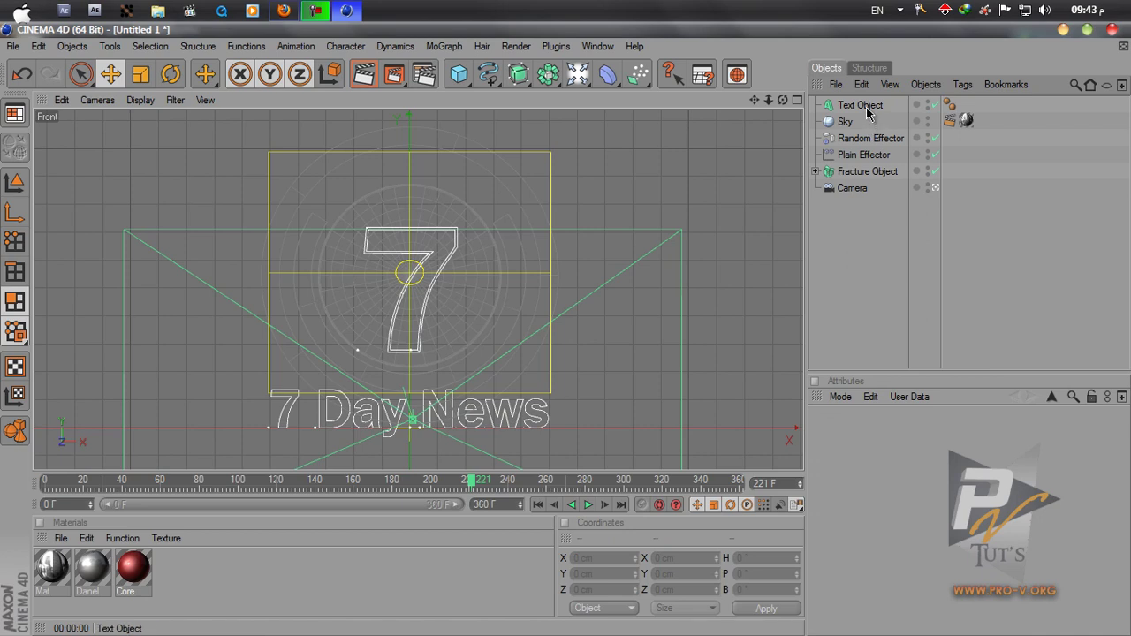
Move the 7 Day News text about 16.7 cm along Z towards the camera and about 137 cm down, below the emblem.
middle_click(782, 119)
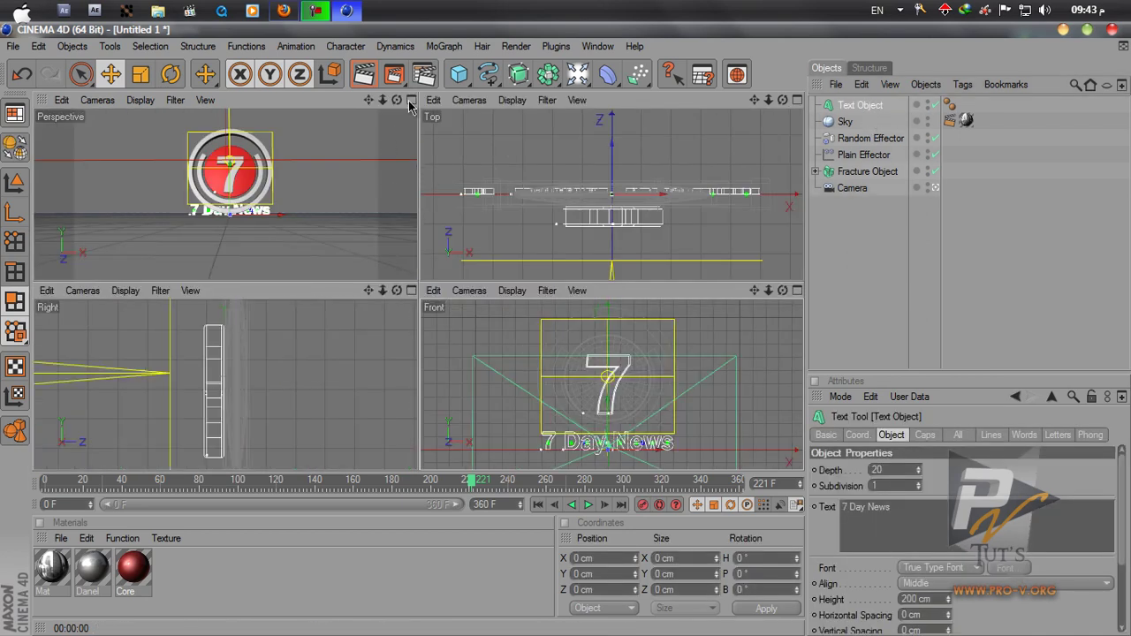
drag(615, 157, 568, 287)
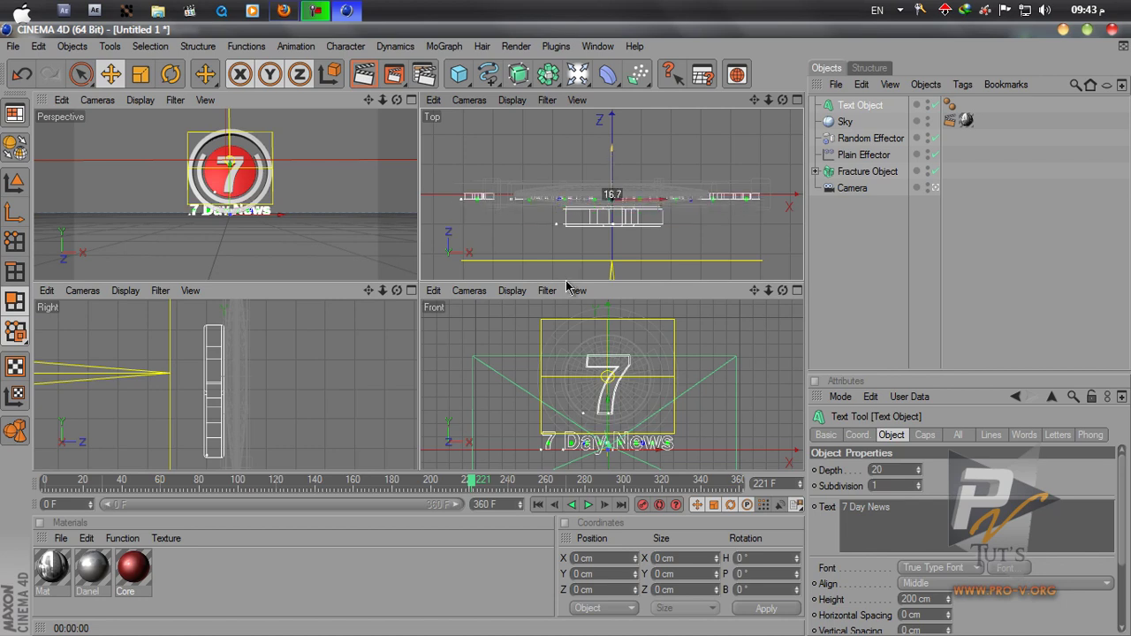
drag(383, 290, 419, 331)
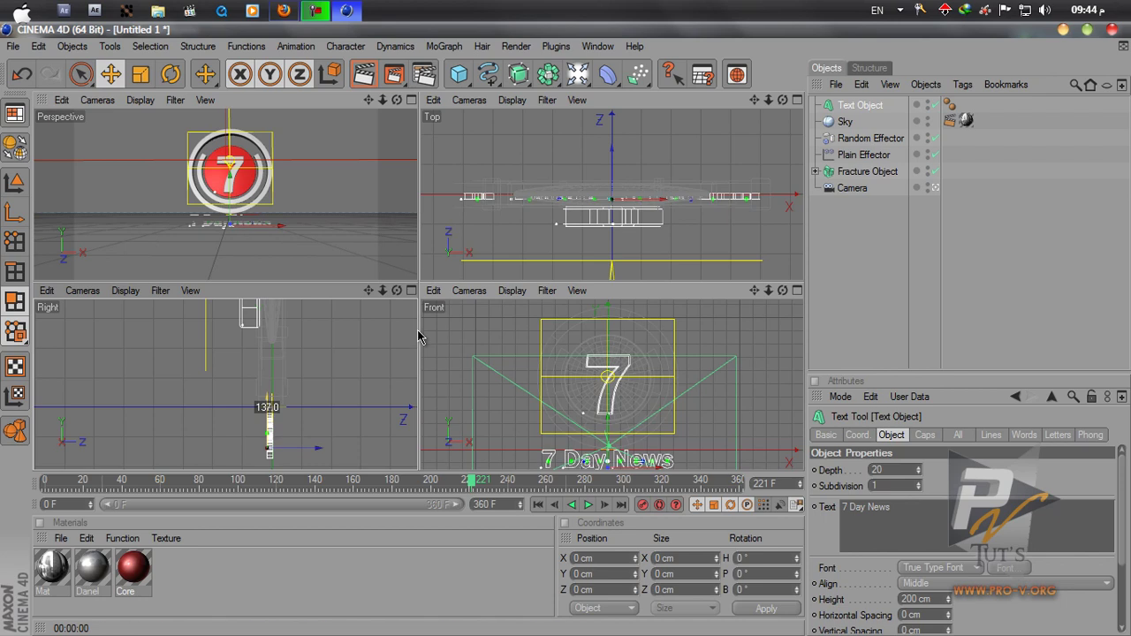
Leave the scene camera's view, inspect the text from the side and set its depth to 51.
click(411, 100)
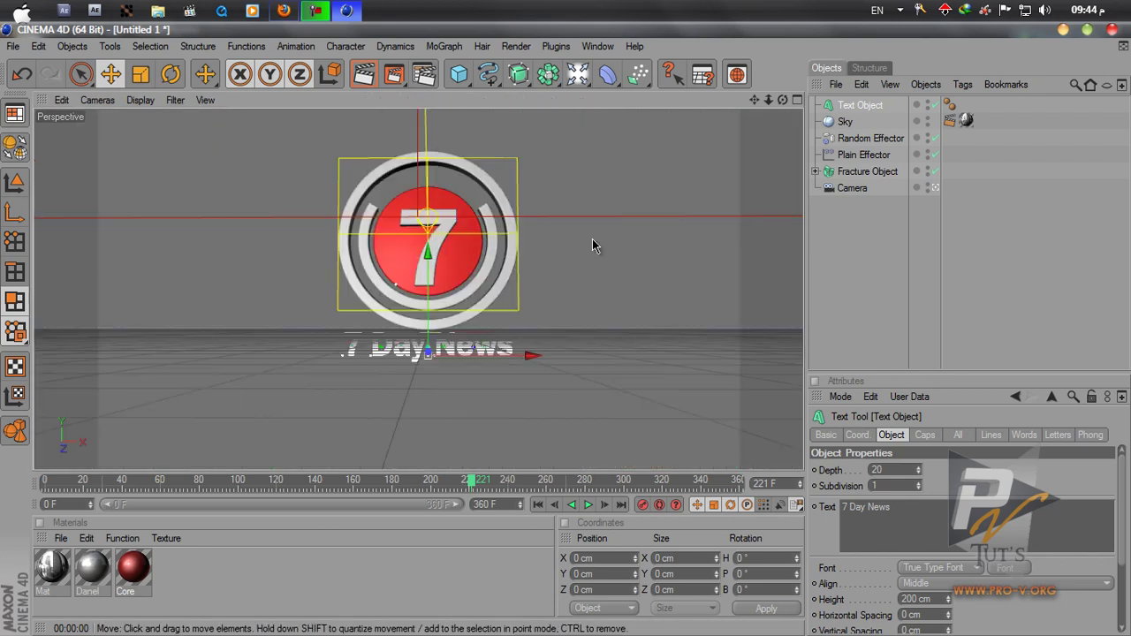
click(933, 188)
scroll(694, 252, up, 5)
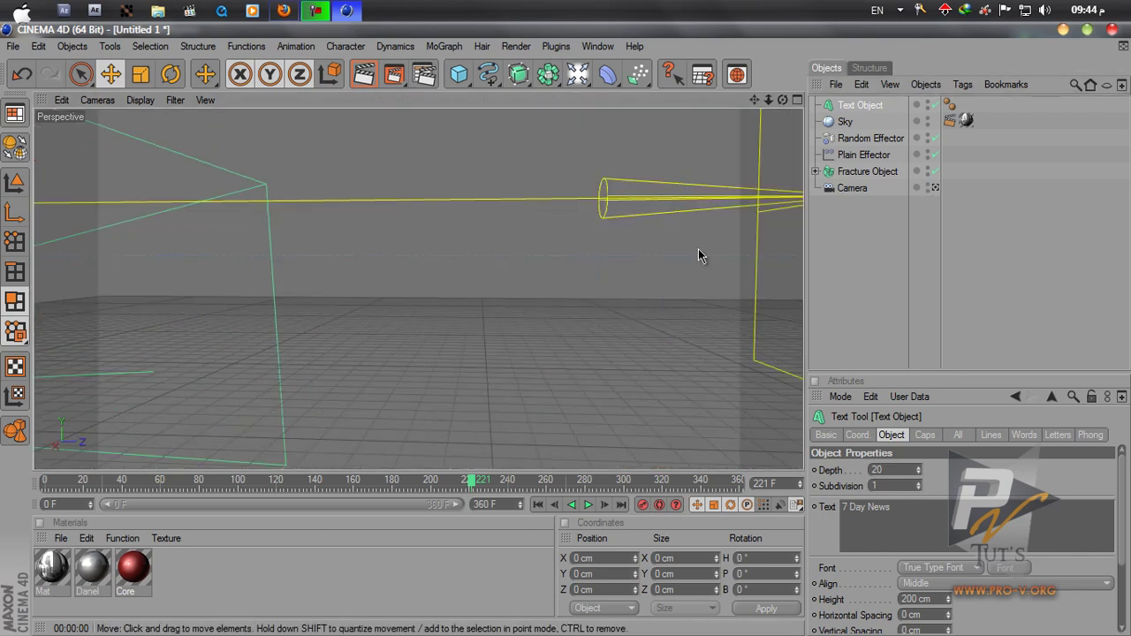
drag(765, 101, 798, 103)
alt+drag(561, 334, 614, 329)
alt+drag(515, 320, 520, 323)
drag(783, 101, 548, 334)
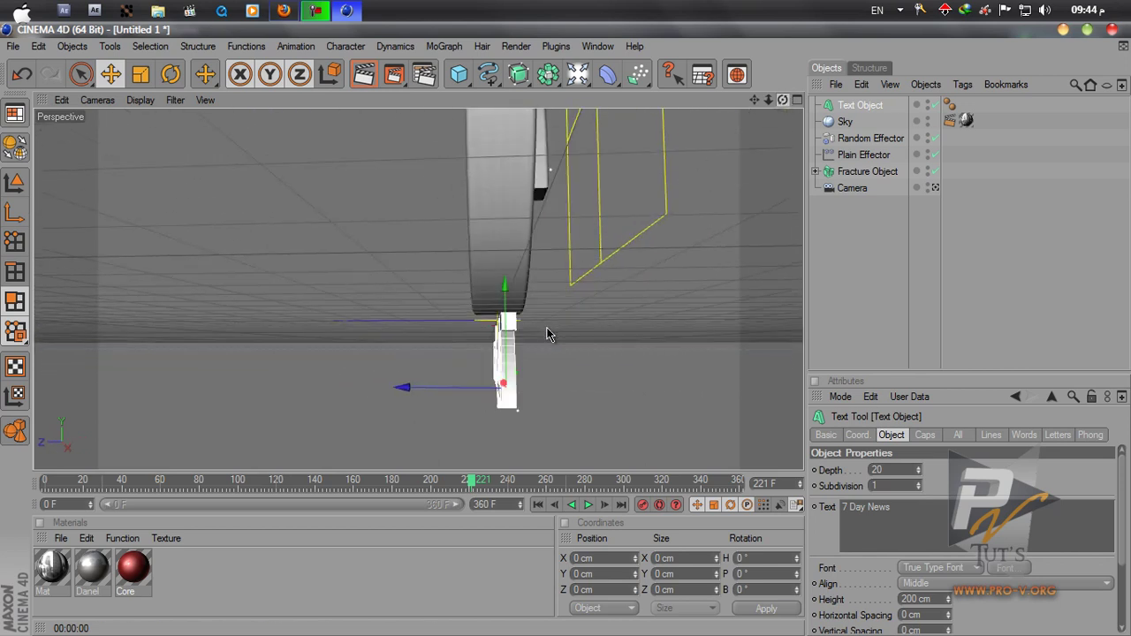
drag(921, 470, 918, 467)
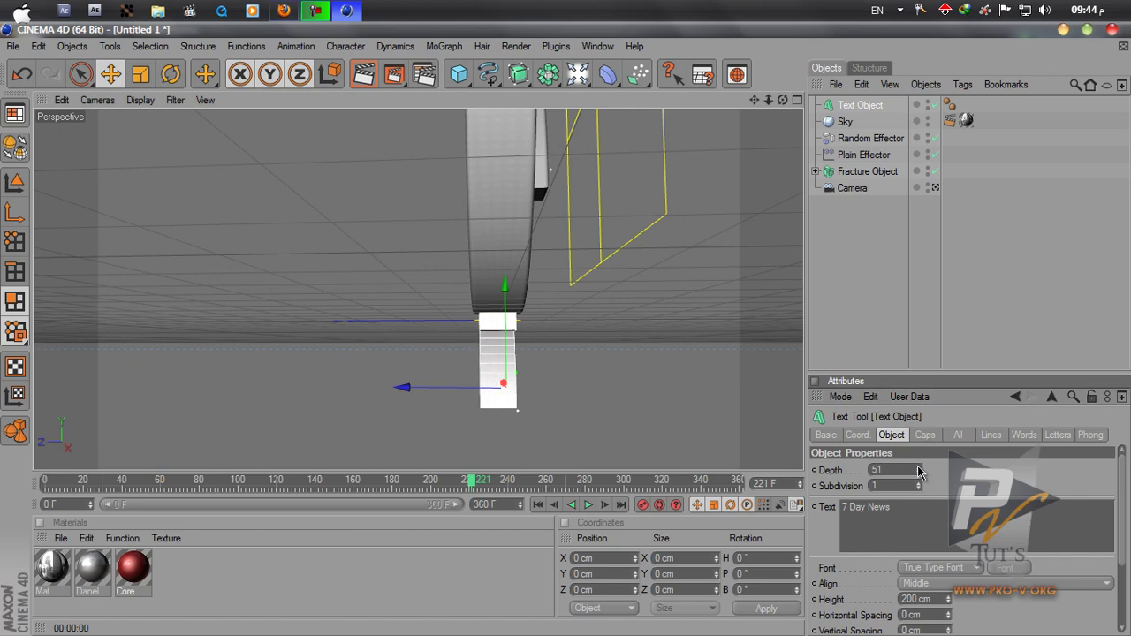
Set both the start and end caps of the 7 Day News text to Fillet Cap.
drag(783, 100, 563, 347)
click(925, 435)
click(919, 469)
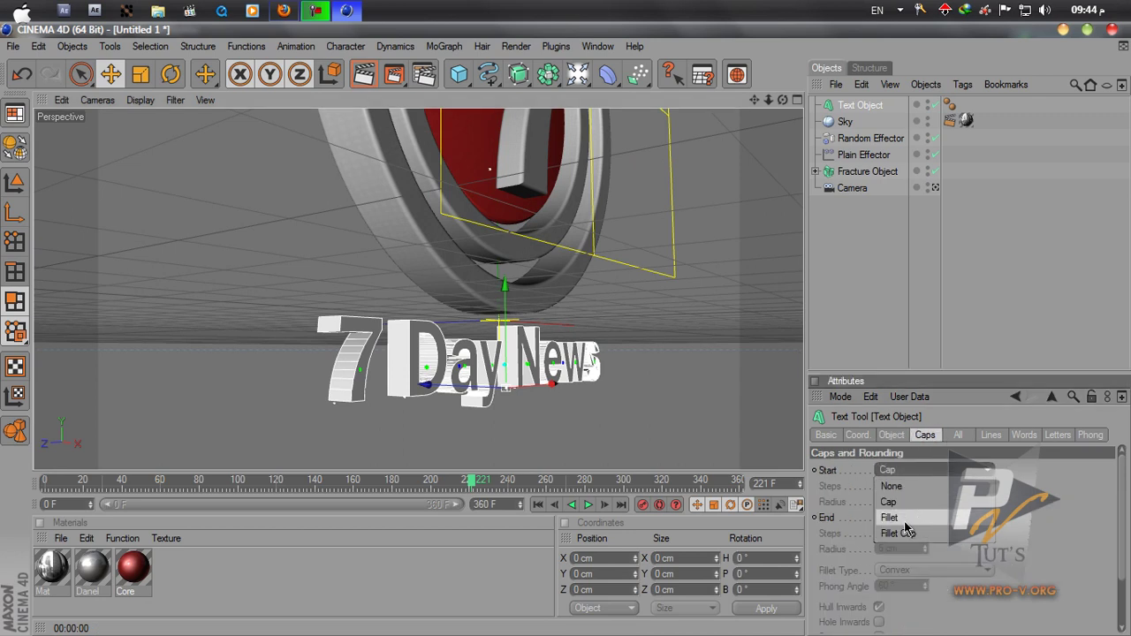
click(903, 532)
click(901, 517)
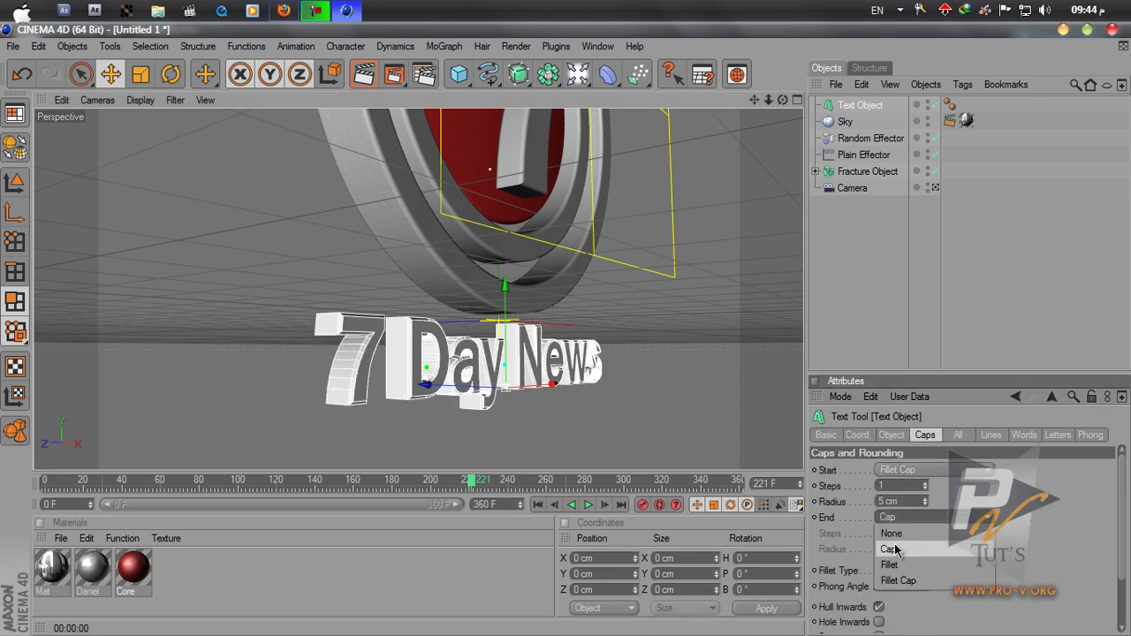
click(901, 581)
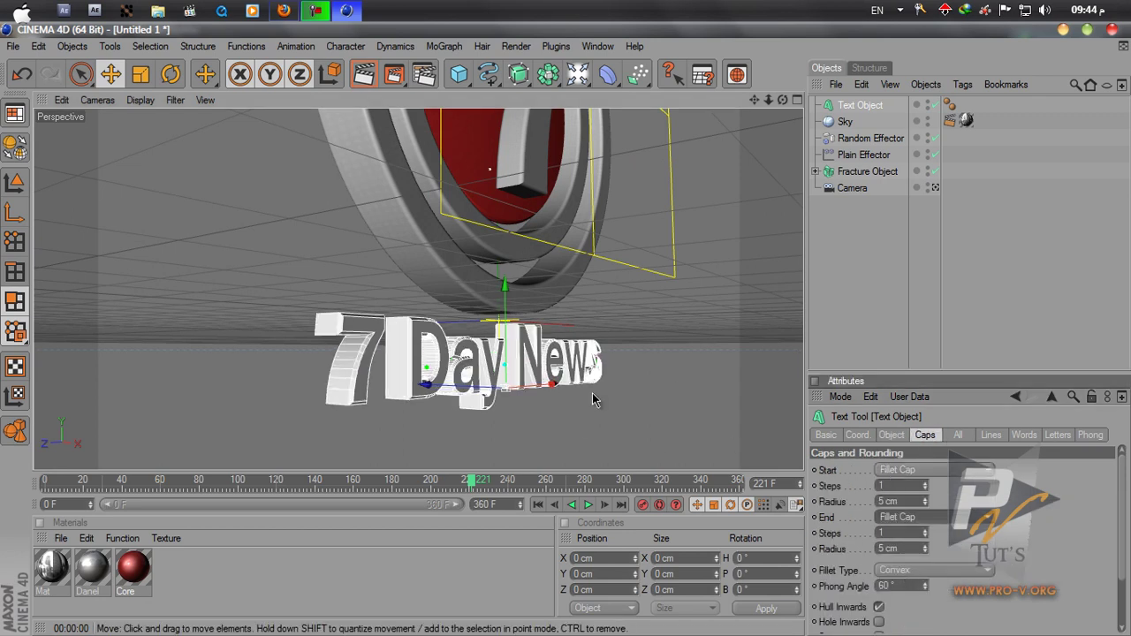
Set the fillet steps to 5 for both the start and end caps of the text, then deselect it.
double_click(900, 486)
key(Return)
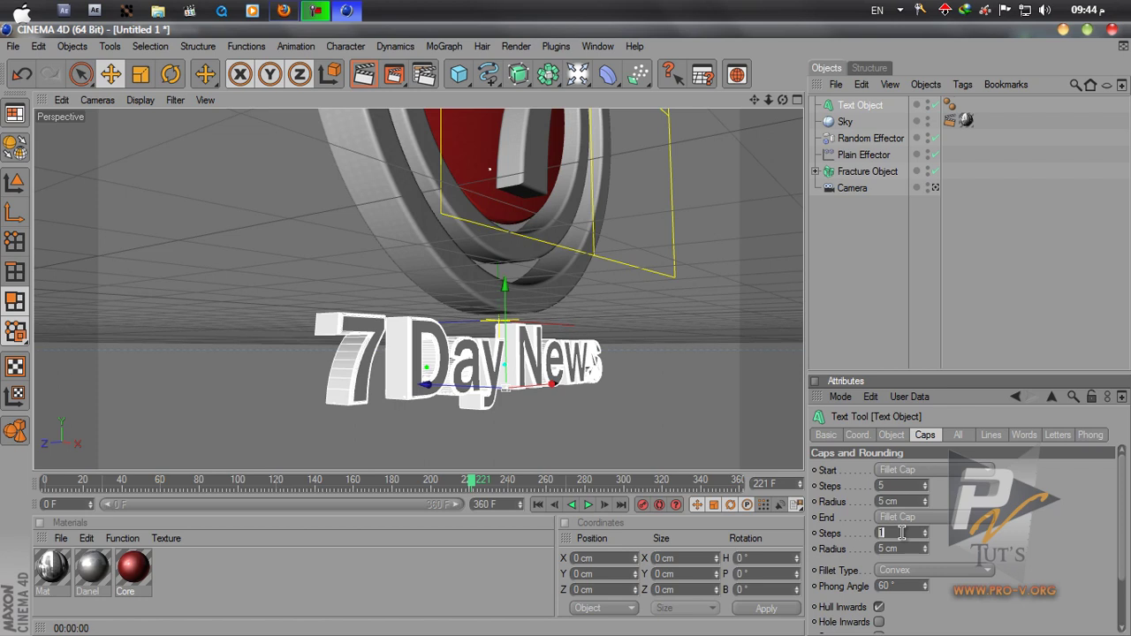
text(5)
key(Return)
click(817, 323)
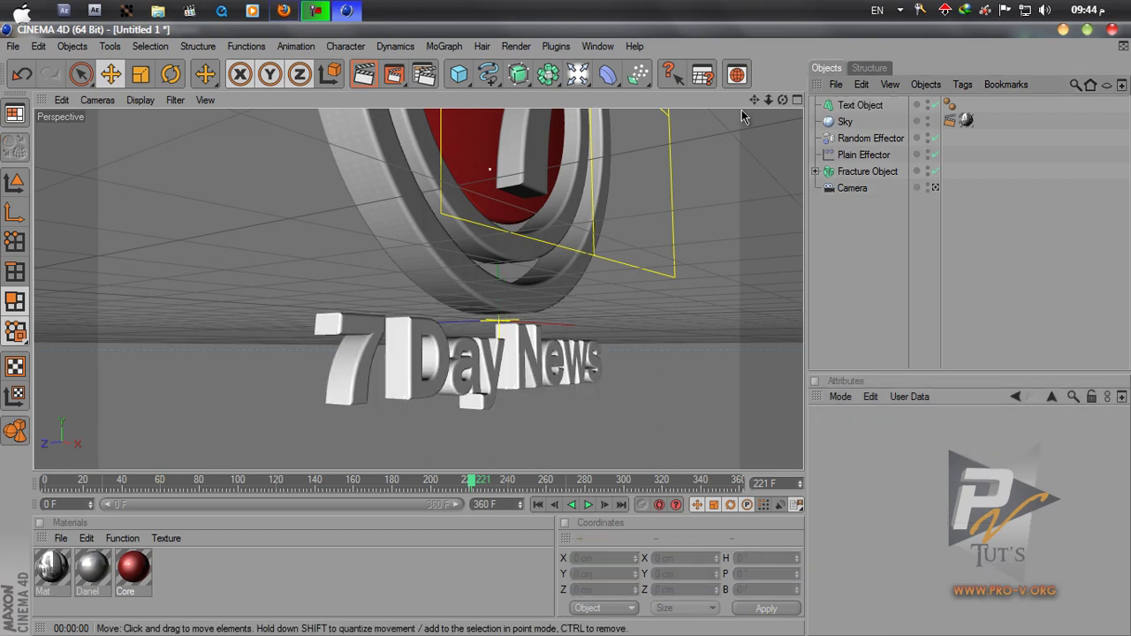
Render an angled view of the emblem and text in the Picture Viewer to check the fillets, then close it.
drag(782, 99, 418, 200)
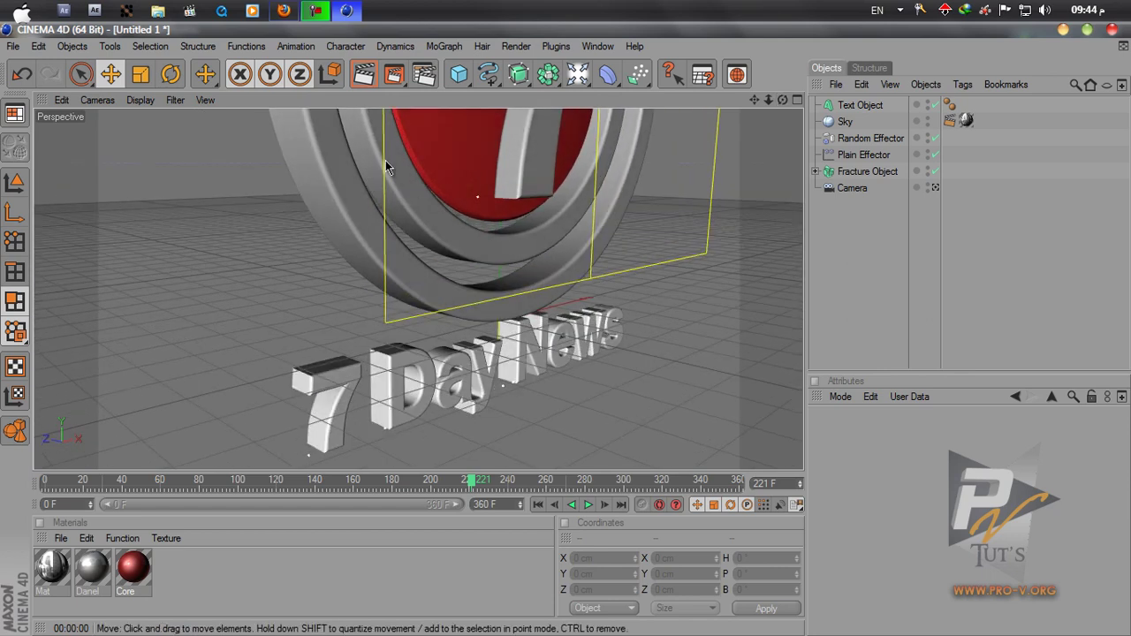
click(394, 74)
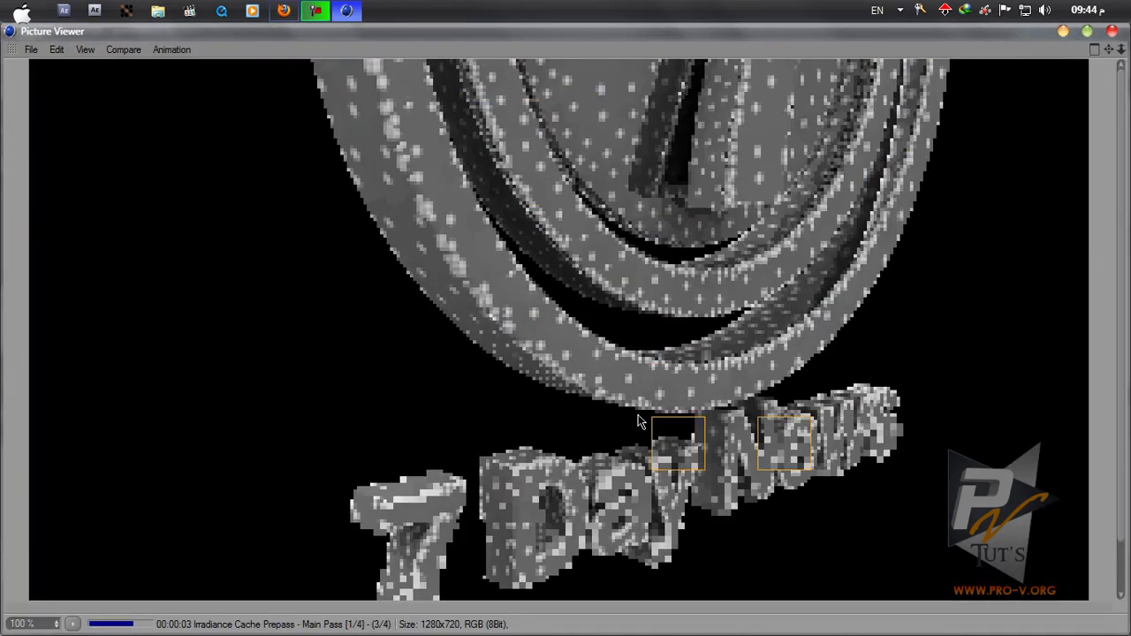
click(285, 11)
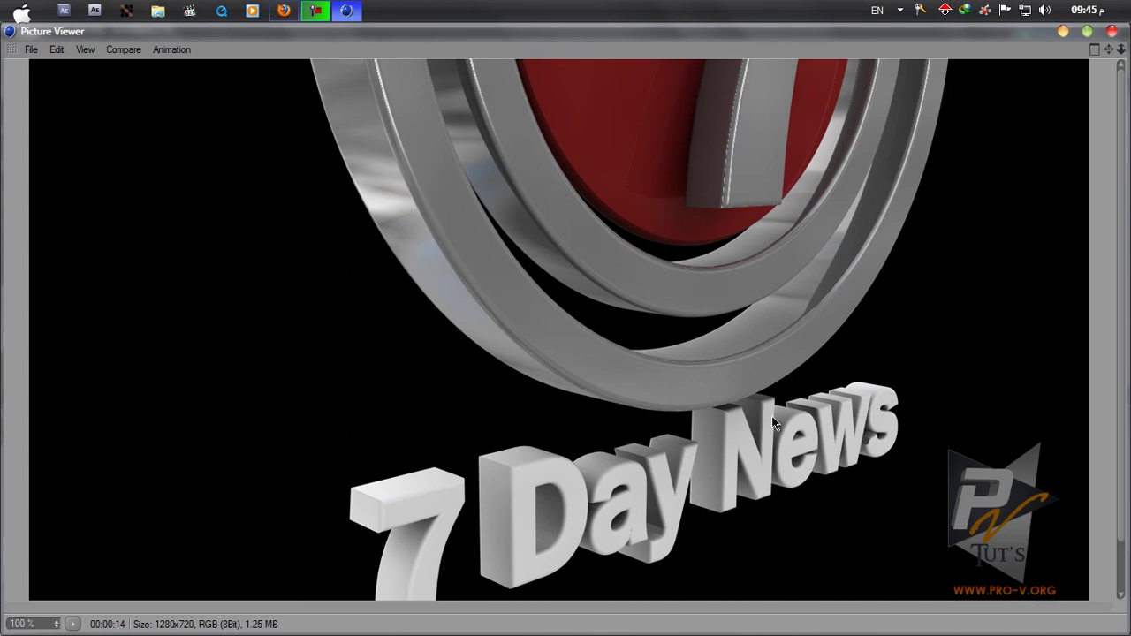
click(1118, 32)
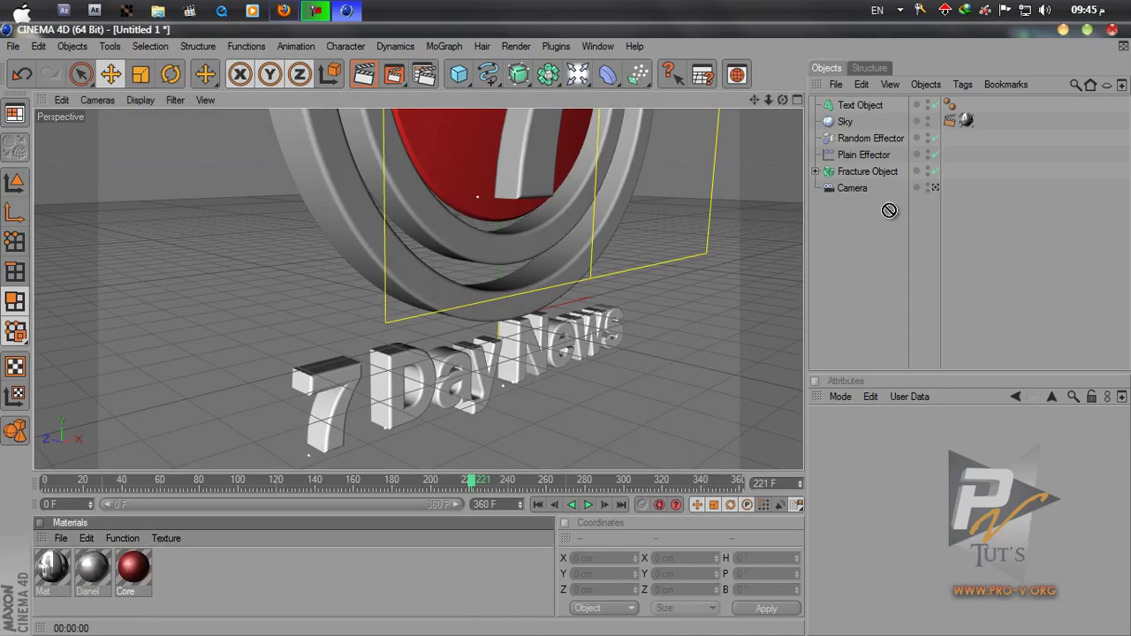
Apply the Danel material to the 7 Day News text and render the view in the Picture Viewer.
drag(850, 103, 852, 105)
click(854, 249)
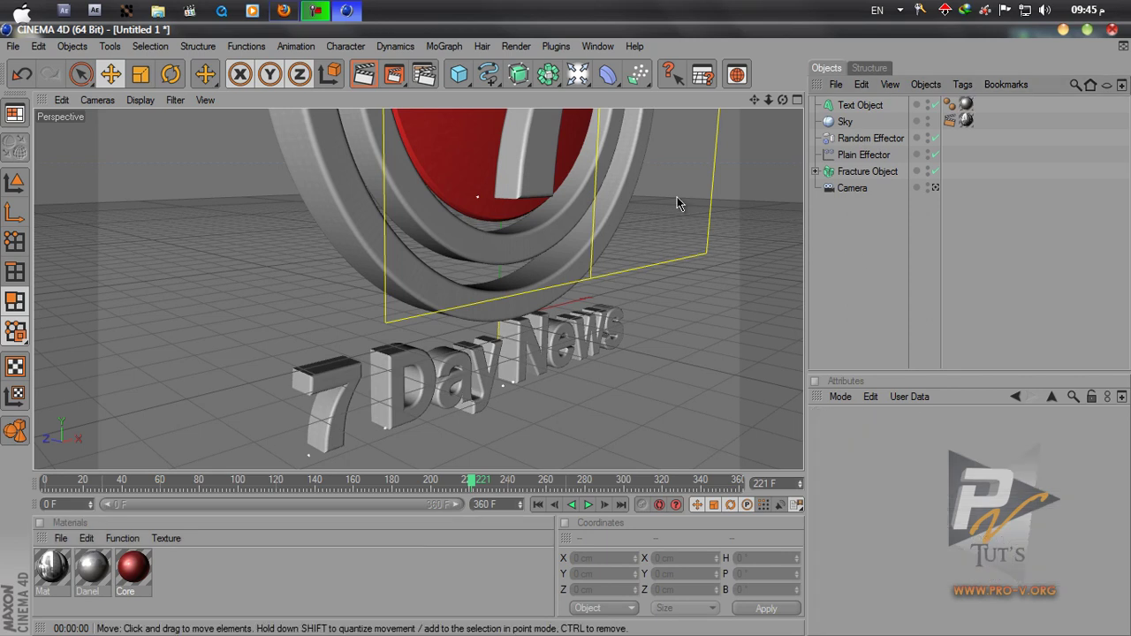
drag(782, 99, 681, 114)
click(394, 74)
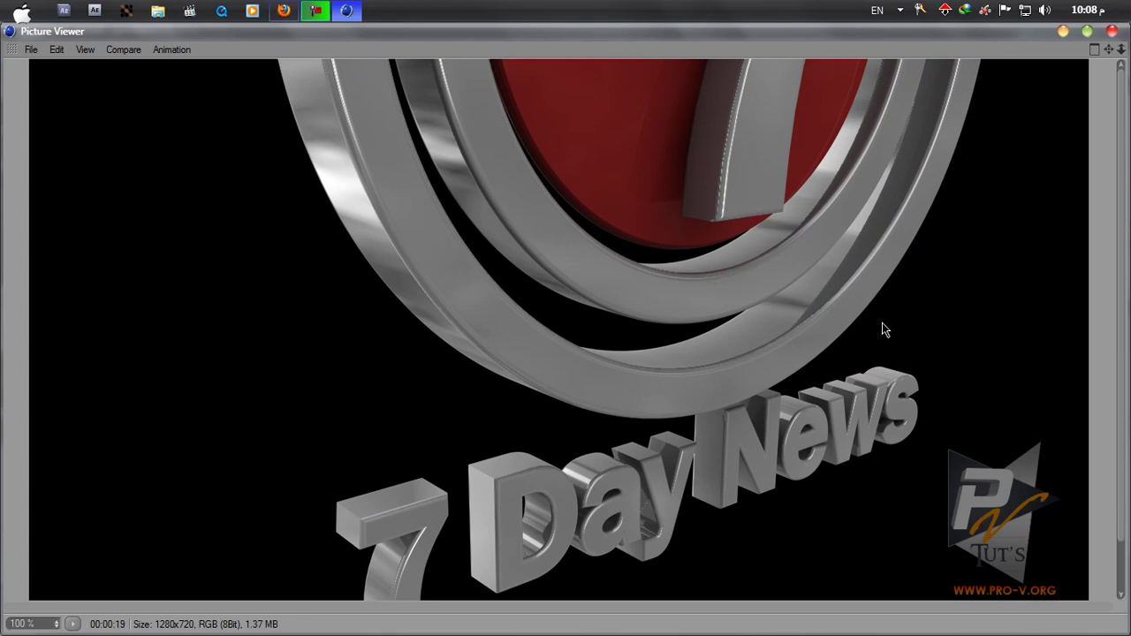
Close the render, duplicate the Danel material, and rename the copy Text.
click(1111, 32)
ctrl+drag(95, 584, 126, 601)
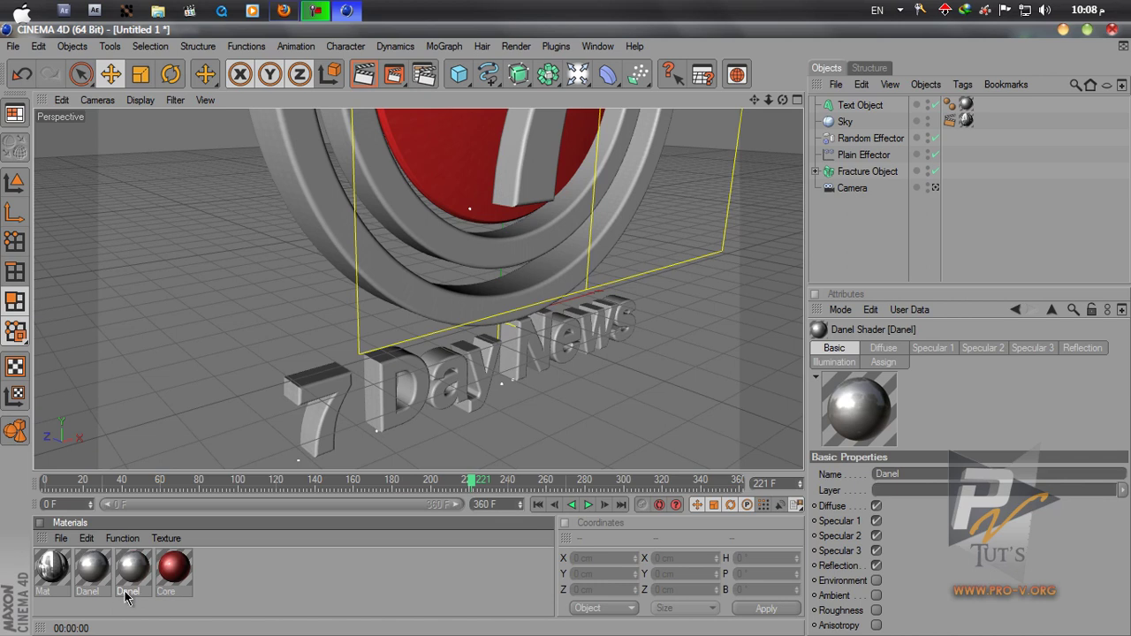
double_click(125, 591)
text(Tex)
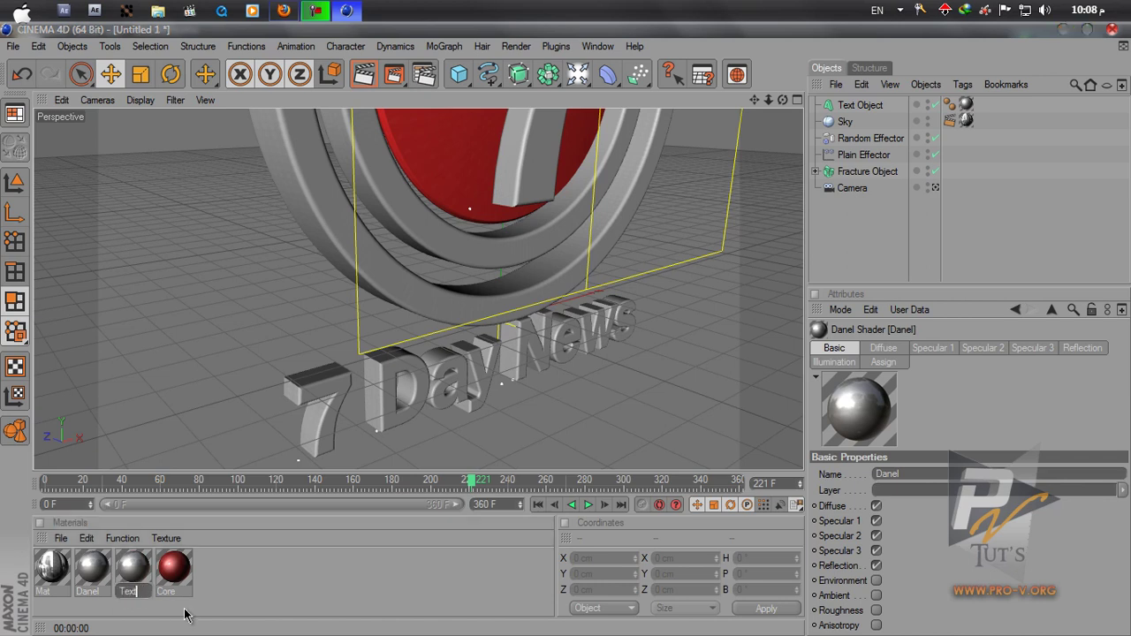
text(t)
key(Return)
Brighten the diffuse color of the Text material to a lighter grey.
double_click(135, 573)
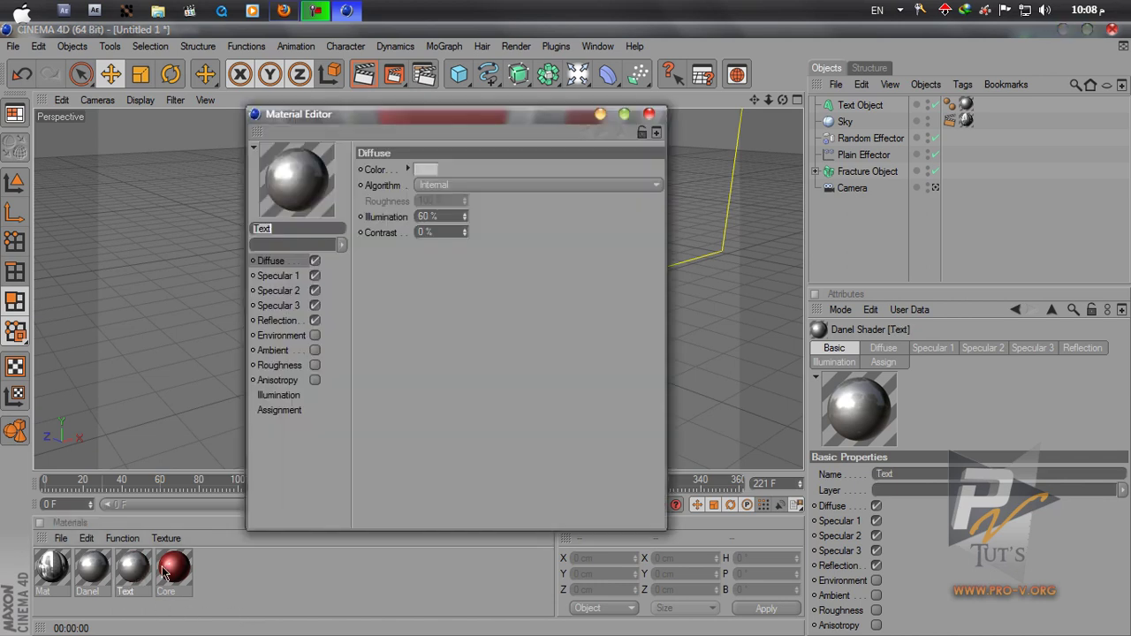
click(427, 170)
drag(348, 156, 322, 142)
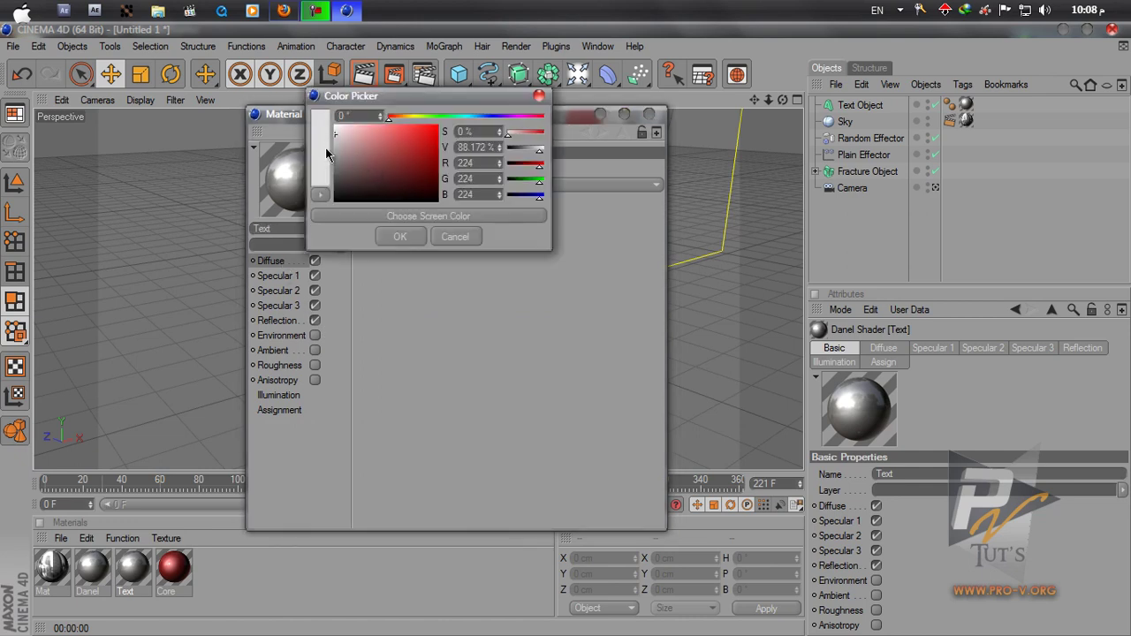
click(395, 236)
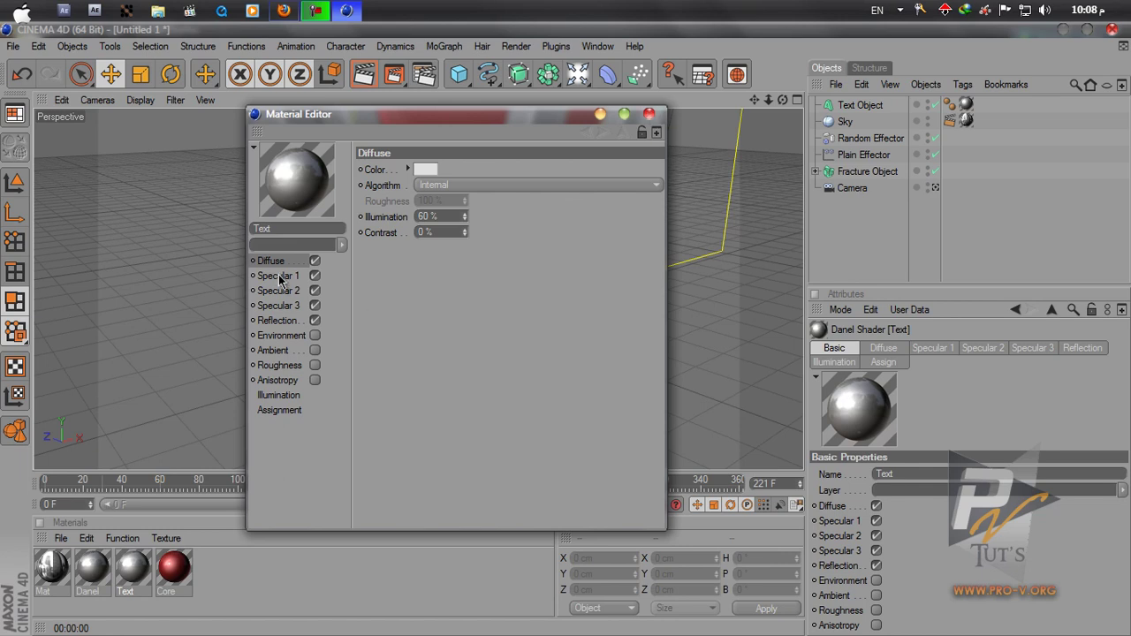
Brighten the Specular 2 color of the Text material to white and close the material editor.
click(280, 277)
click(297, 292)
click(415, 168)
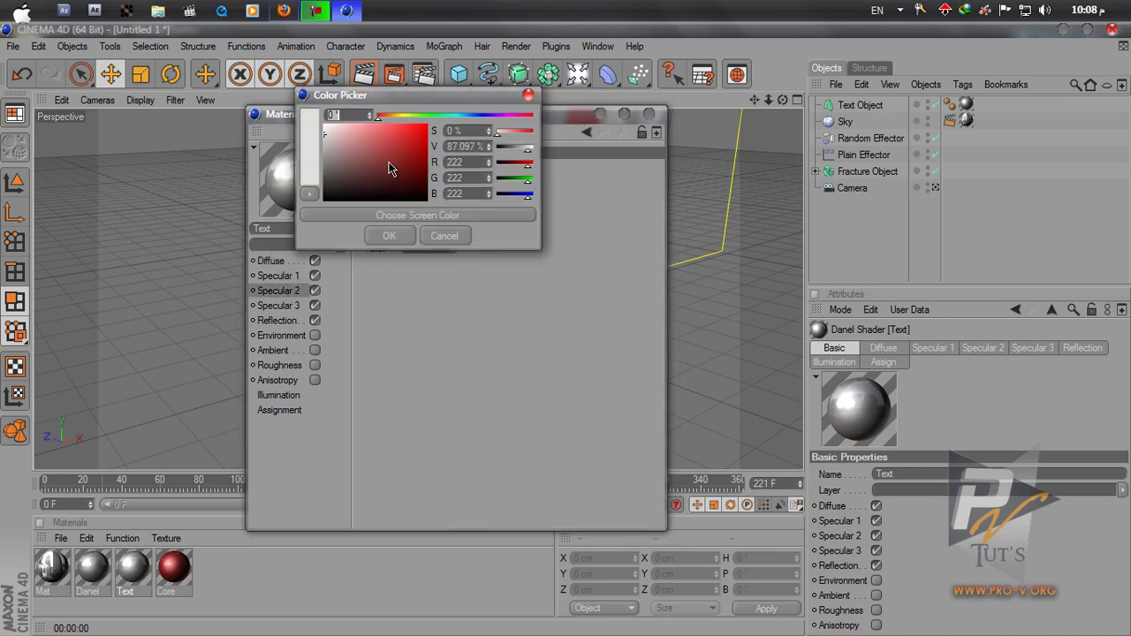
drag(325, 134, 324, 125)
click(380, 237)
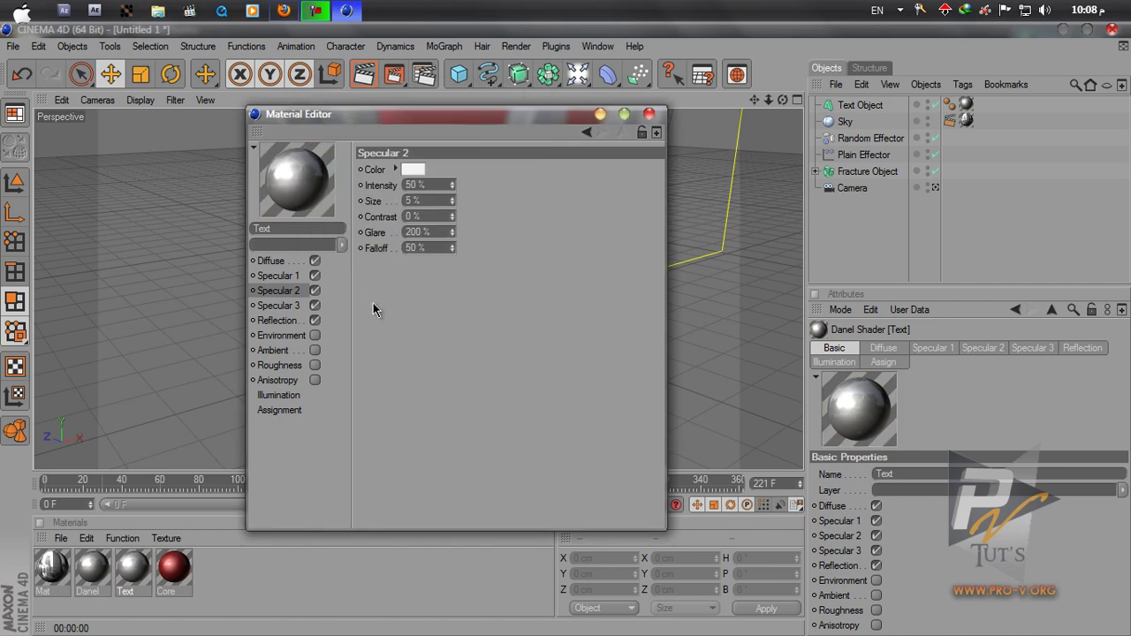
click(649, 114)
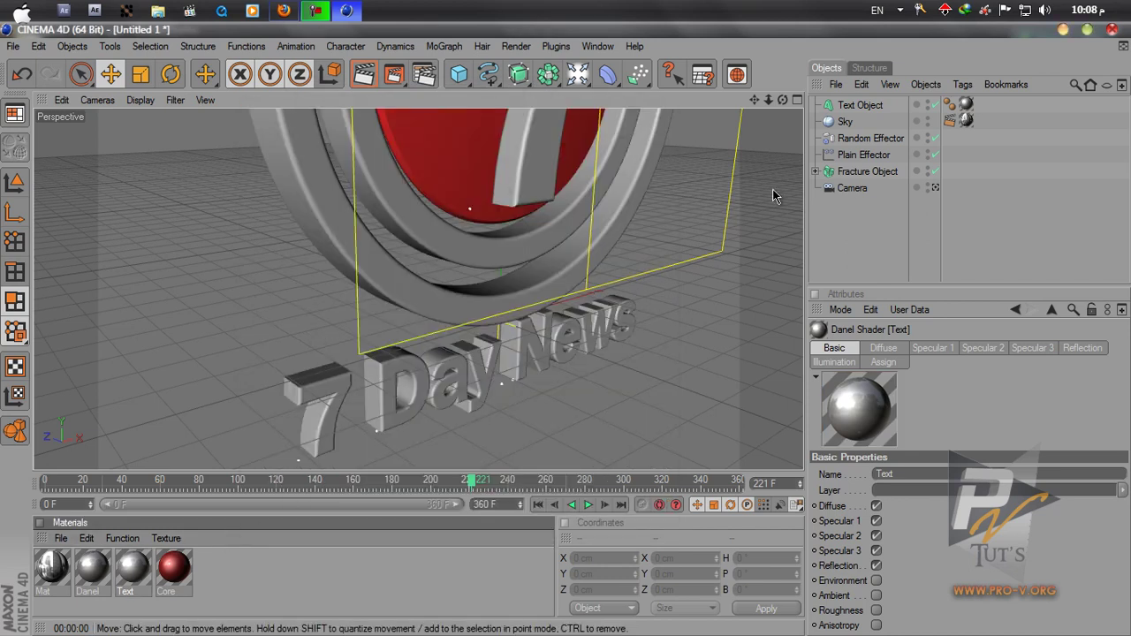
Apply the Text material to the 7 inside the Fracture Object and to the 7 Day News text, then deselect everything.
click(817, 172)
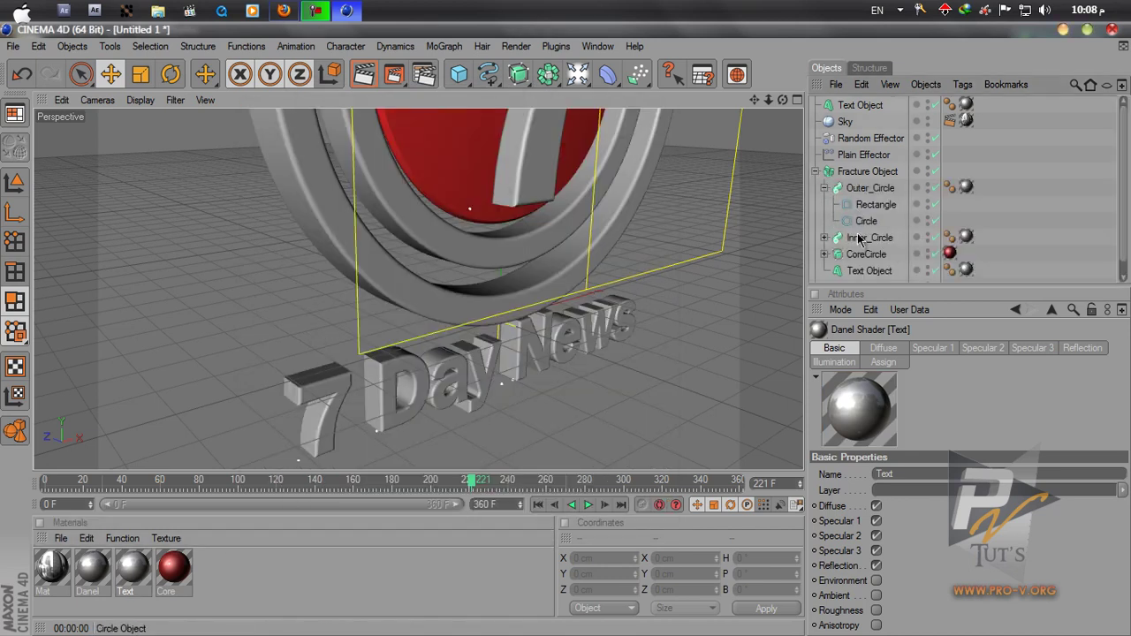
click(824, 188)
click(853, 237)
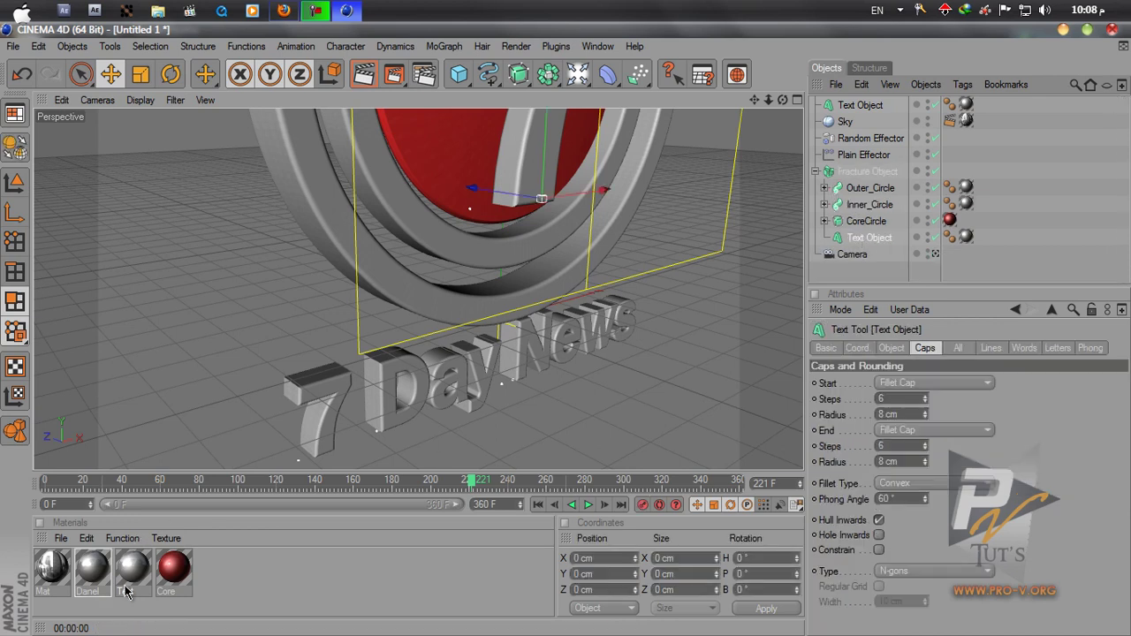
drag(141, 591, 969, 241)
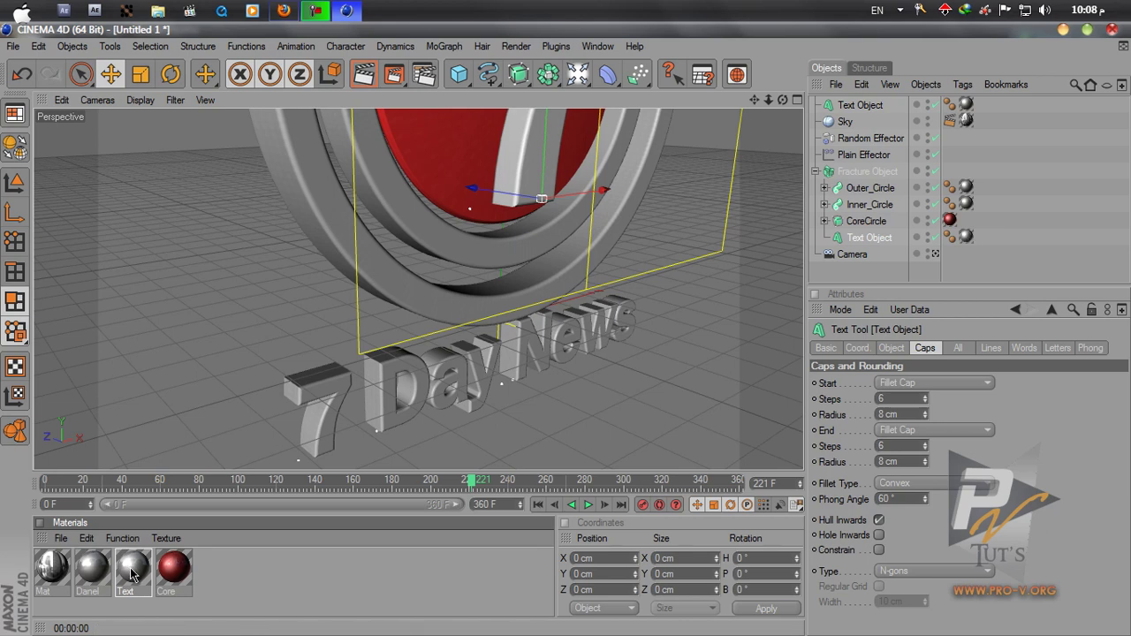
drag(131, 572, 969, 106)
click(1010, 171)
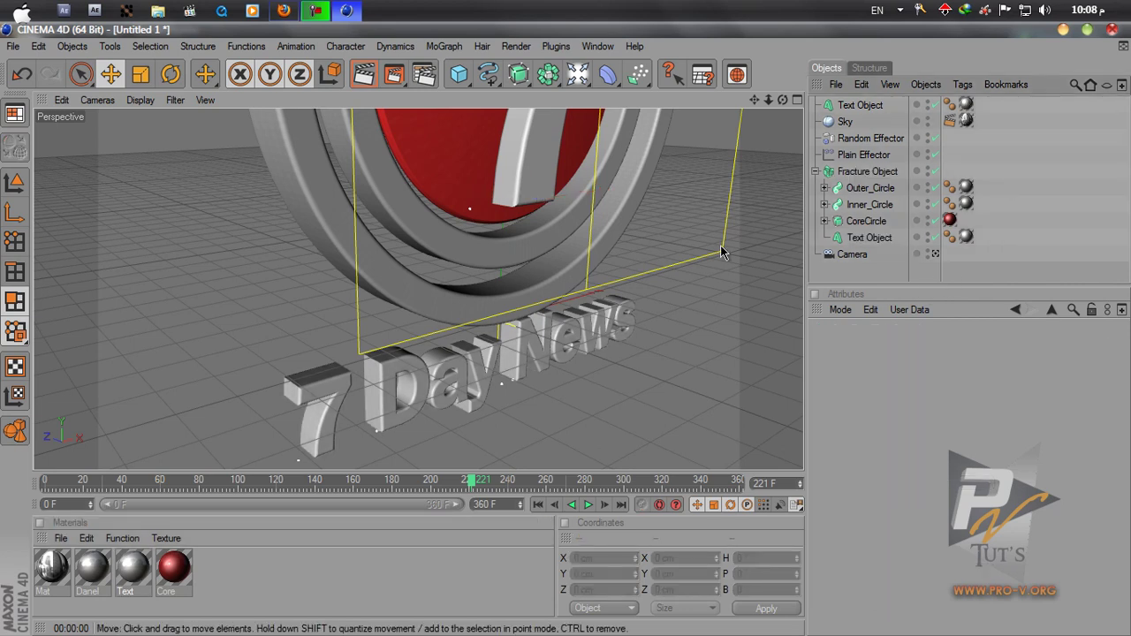
Set the reflection intensity of the Text material to 39 % and close the material editor.
drag(782, 99, 352, 509)
double_click(133, 567)
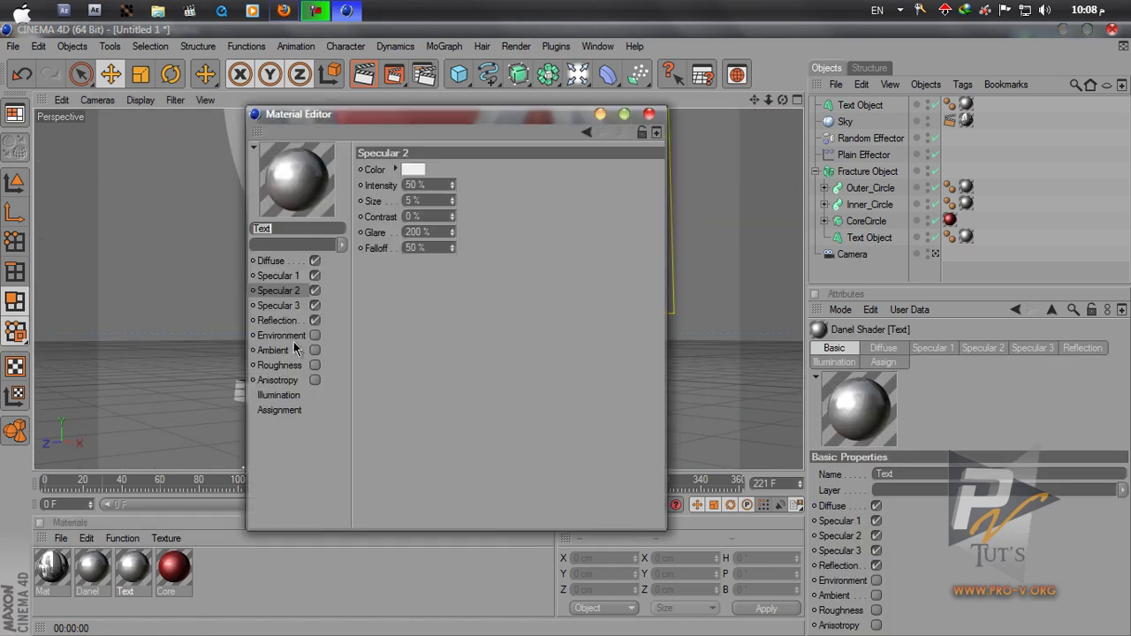
click(272, 262)
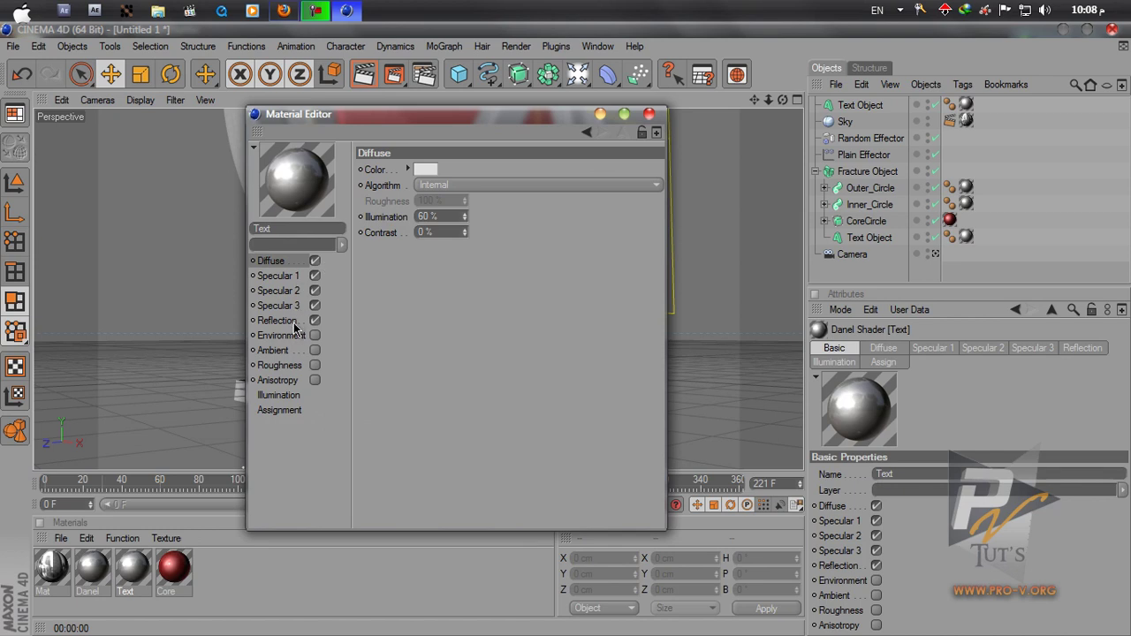
click(276, 320)
click(531, 168)
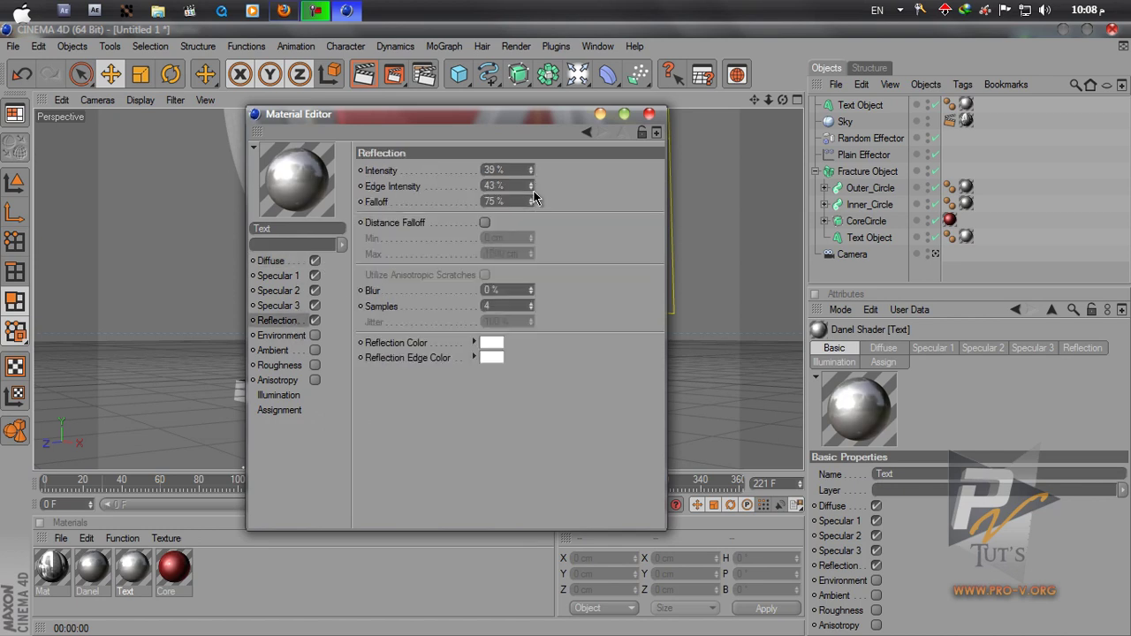
click(649, 115)
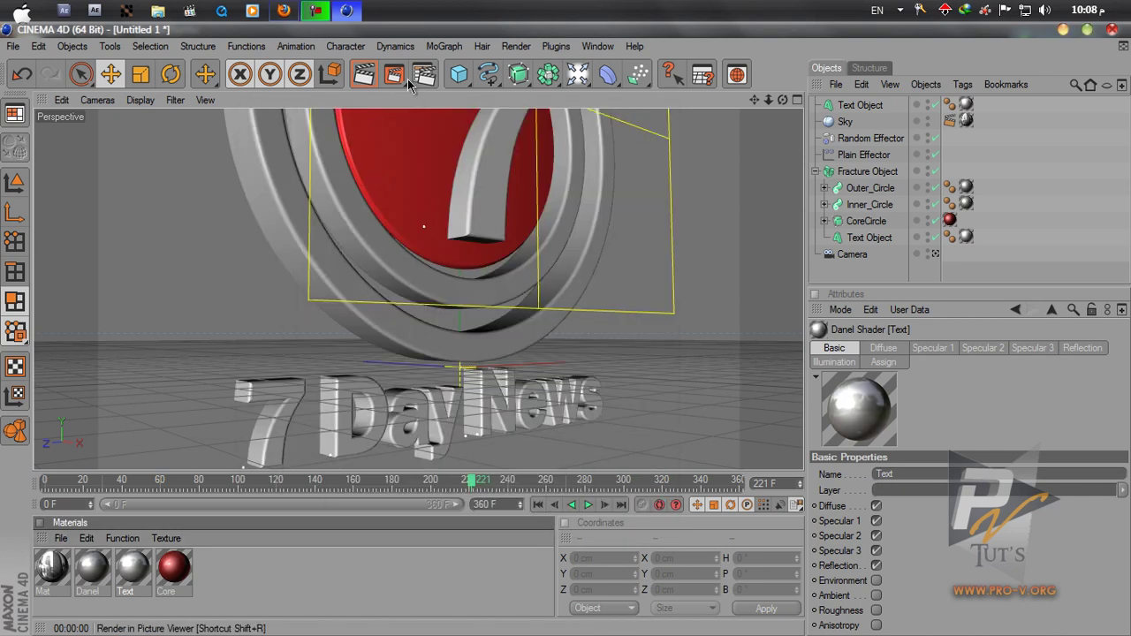
Render the angled view in the Picture Viewer to check the Text material on the lettering, then close it.
click(394, 75)
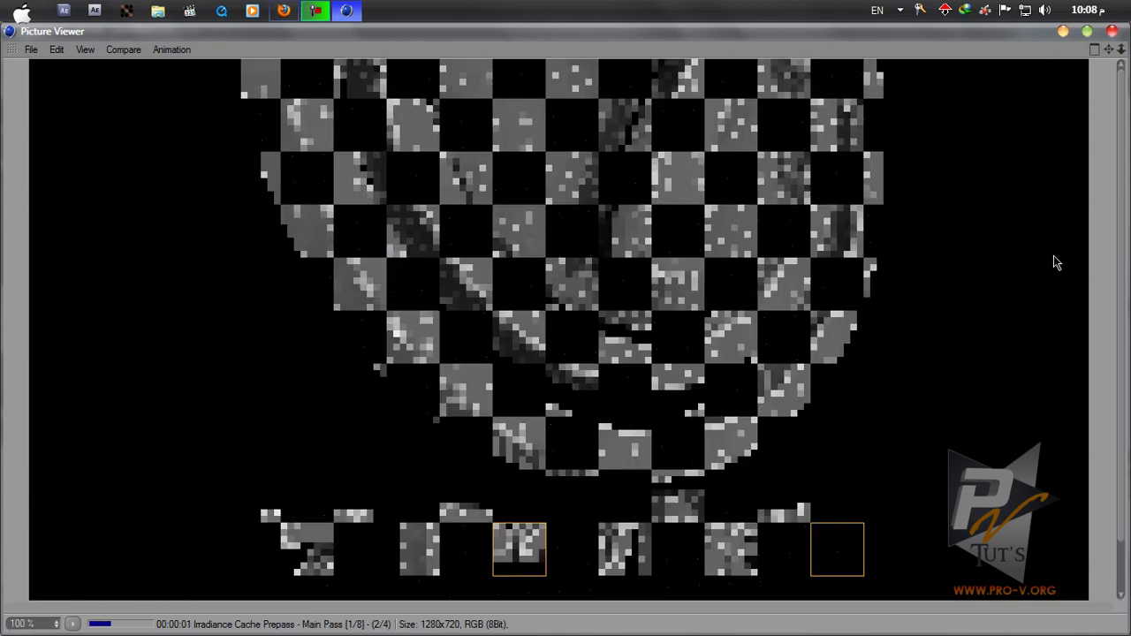
scroll(1111, 247, down, 1)
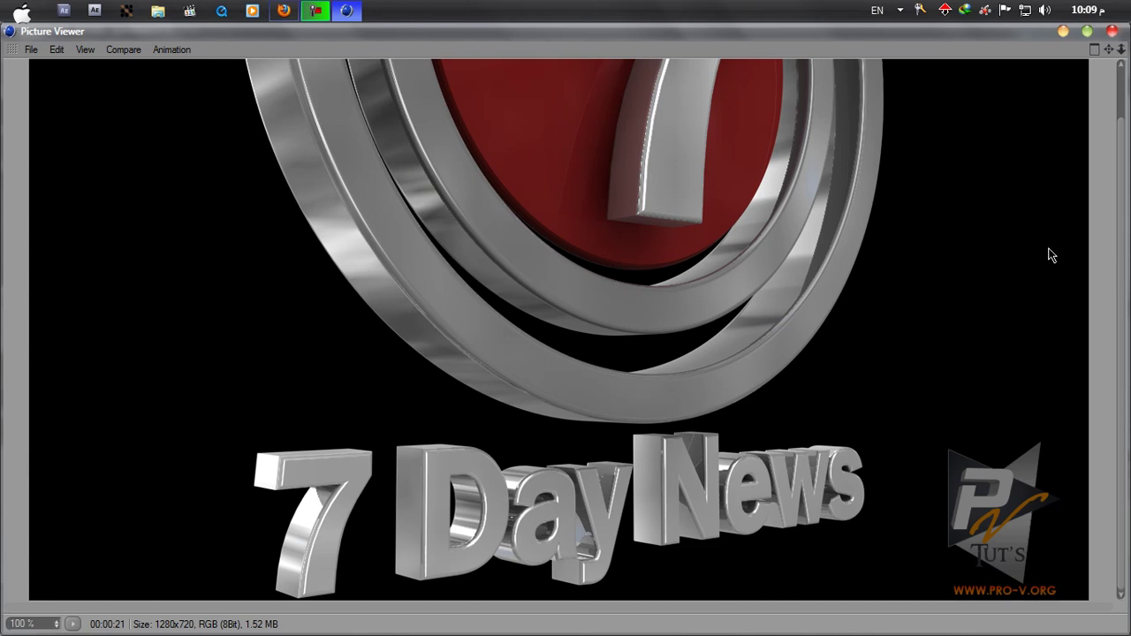
click(1112, 31)
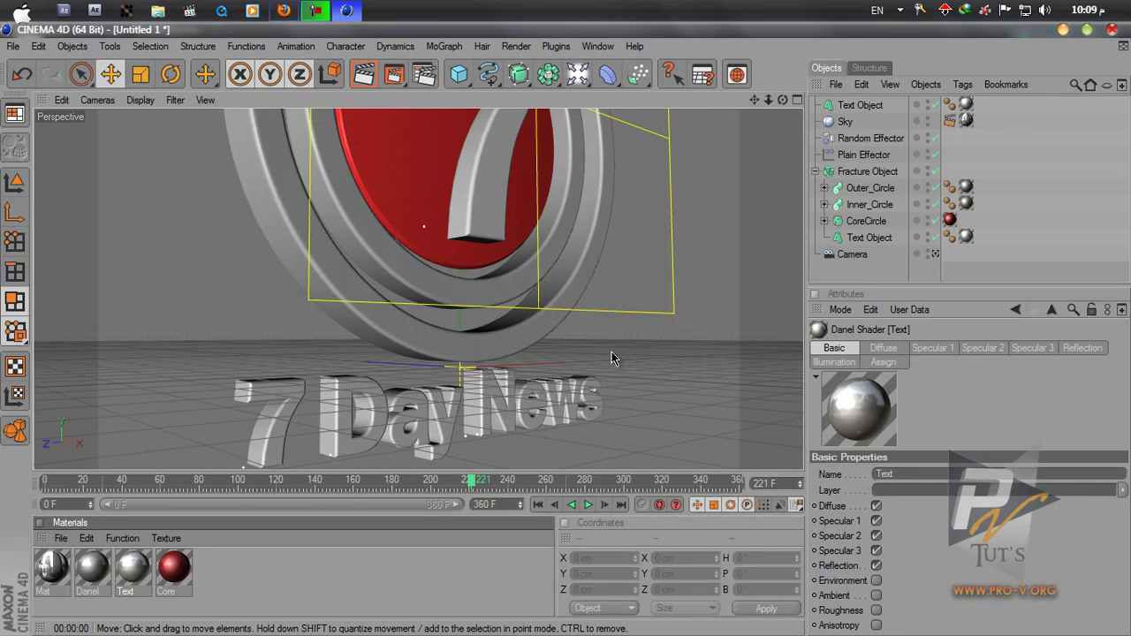
click(352, 579)
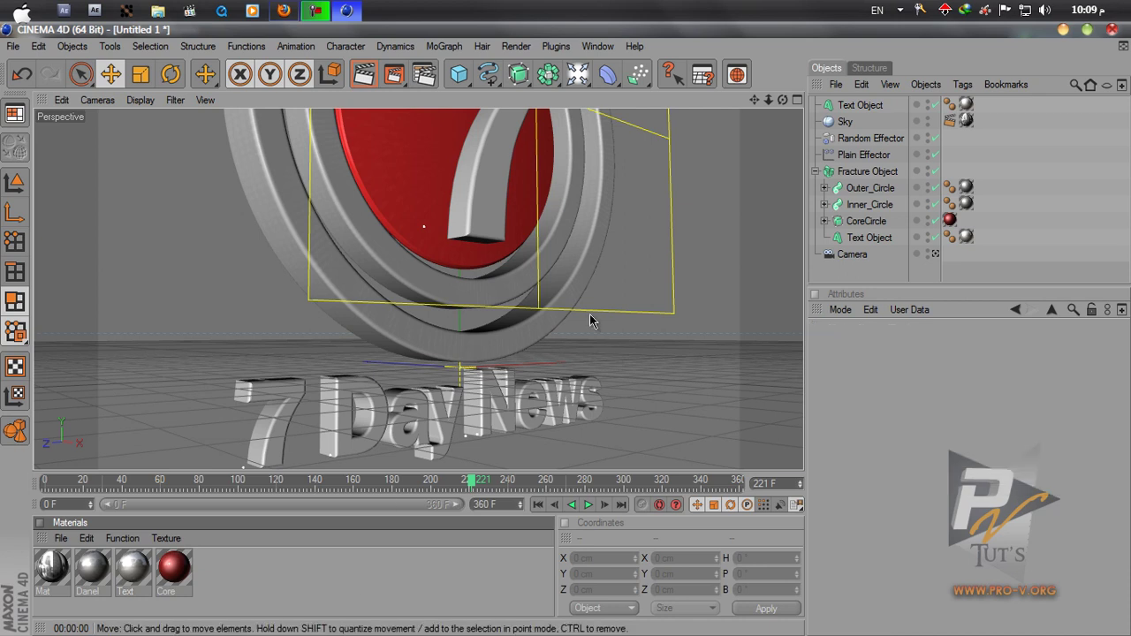
click(459, 75)
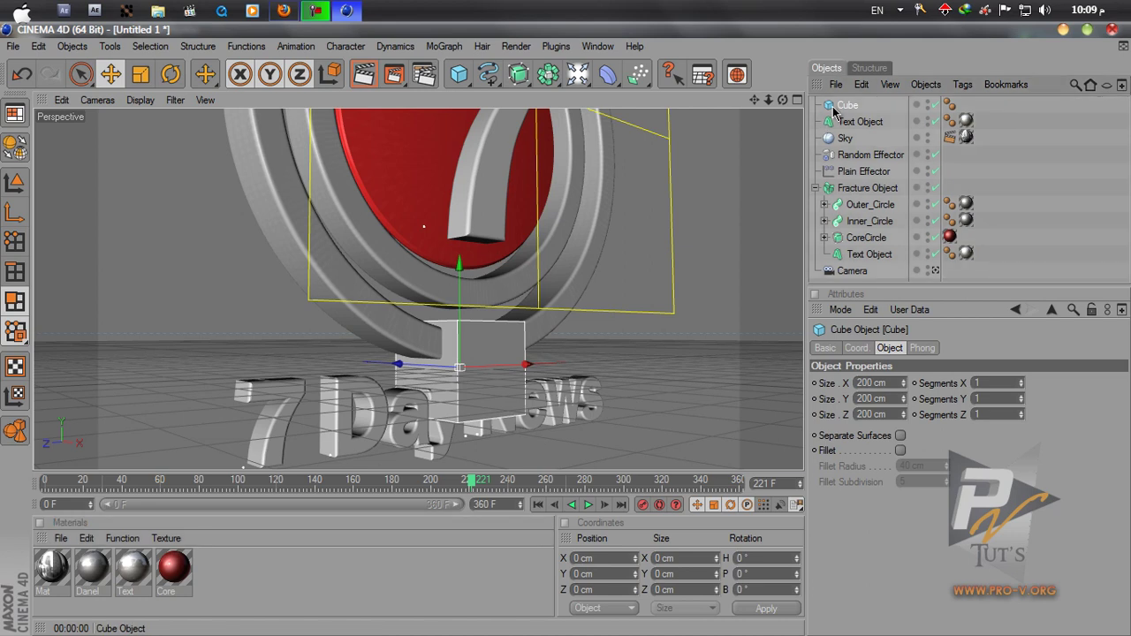
key(Delete)
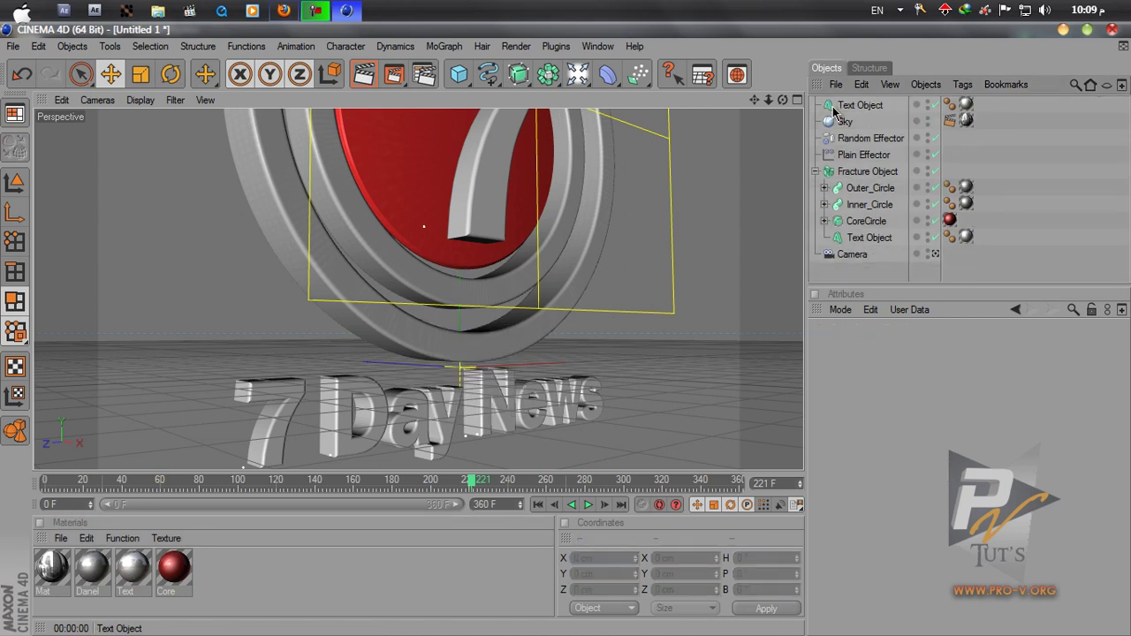
Set Anti-Aliasing to Best in the render settings and close them.
click(424, 74)
click(186, 158)
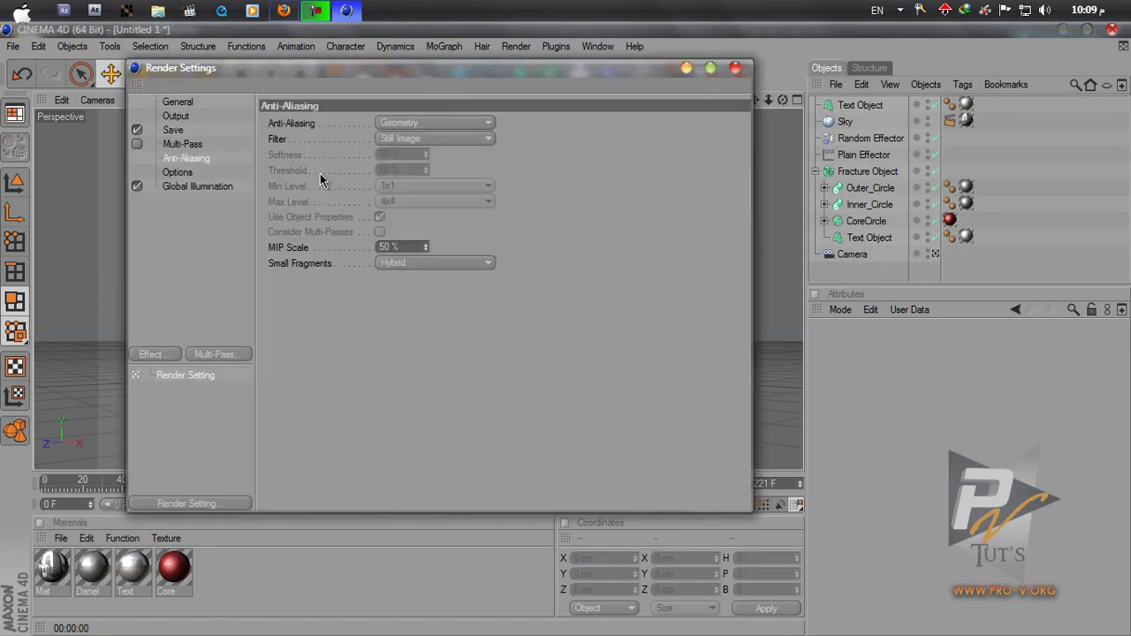
click(428, 139)
click(450, 118)
click(441, 123)
click(431, 171)
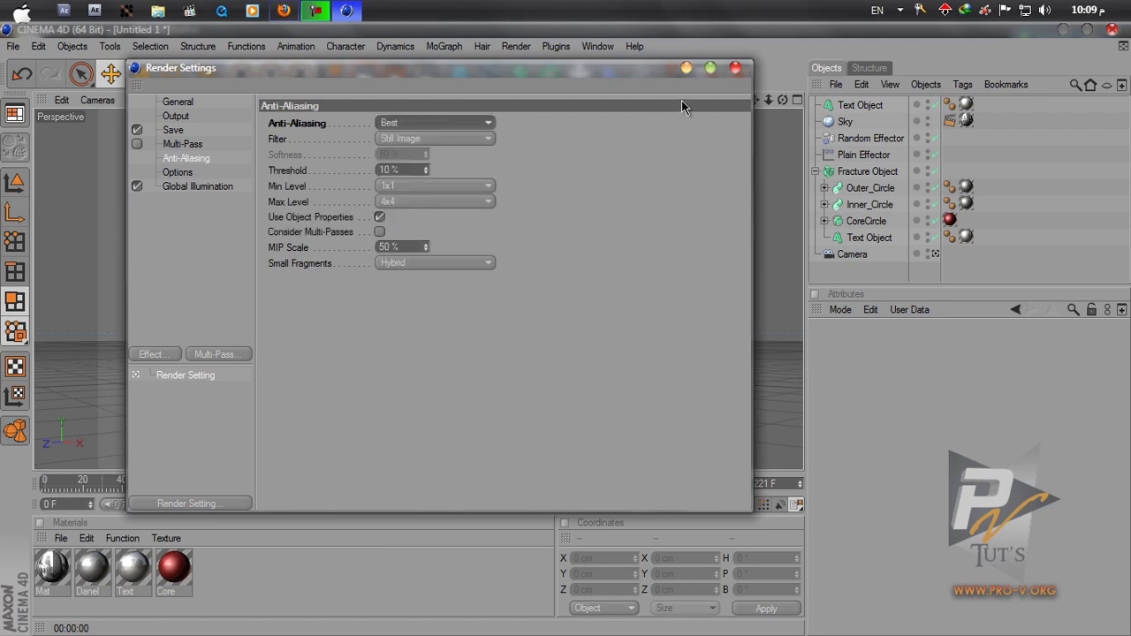
click(735, 69)
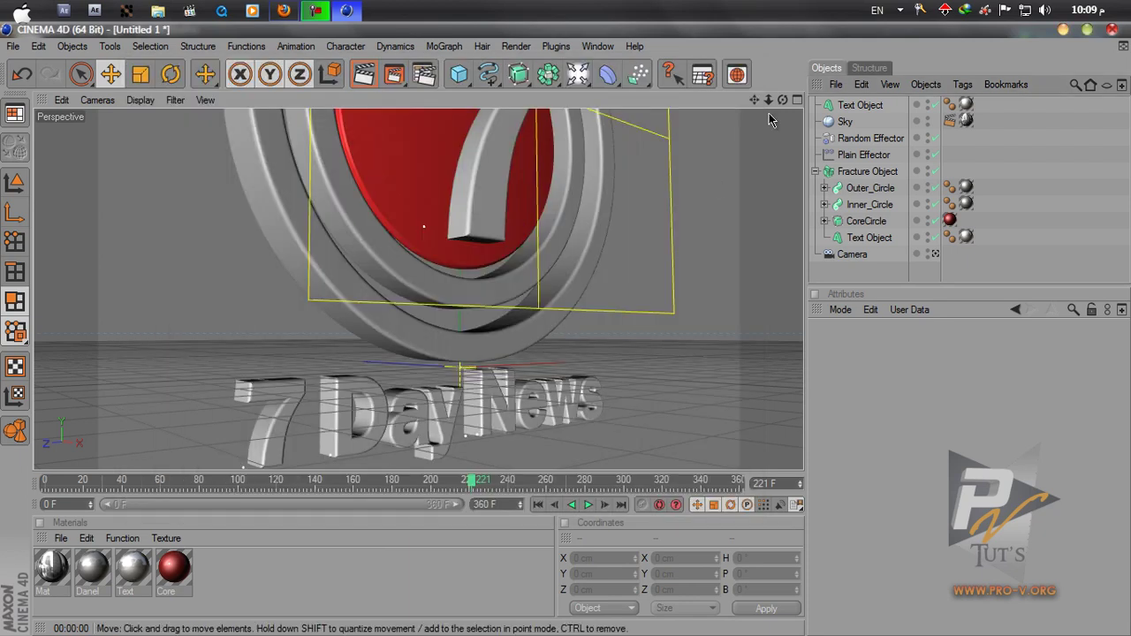
Render the whole emblem with the 7 Day News text from a low angle in the Picture Viewer, then close it.
drag(783, 100, 743, 117)
alt+drag(562, 335, 564, 331)
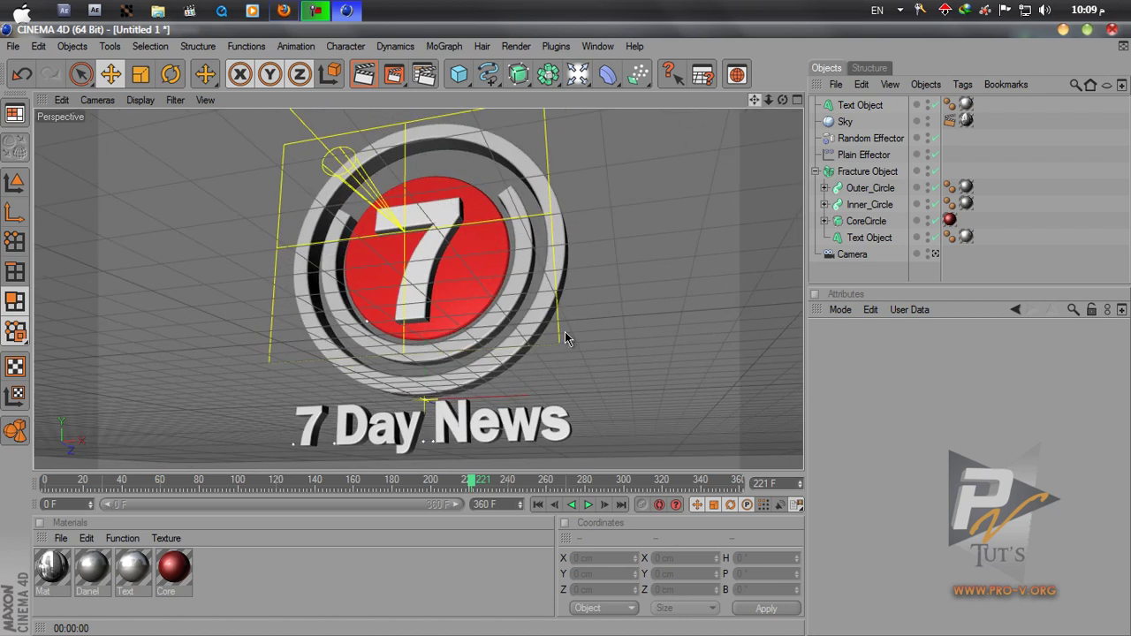
key(shift+r)
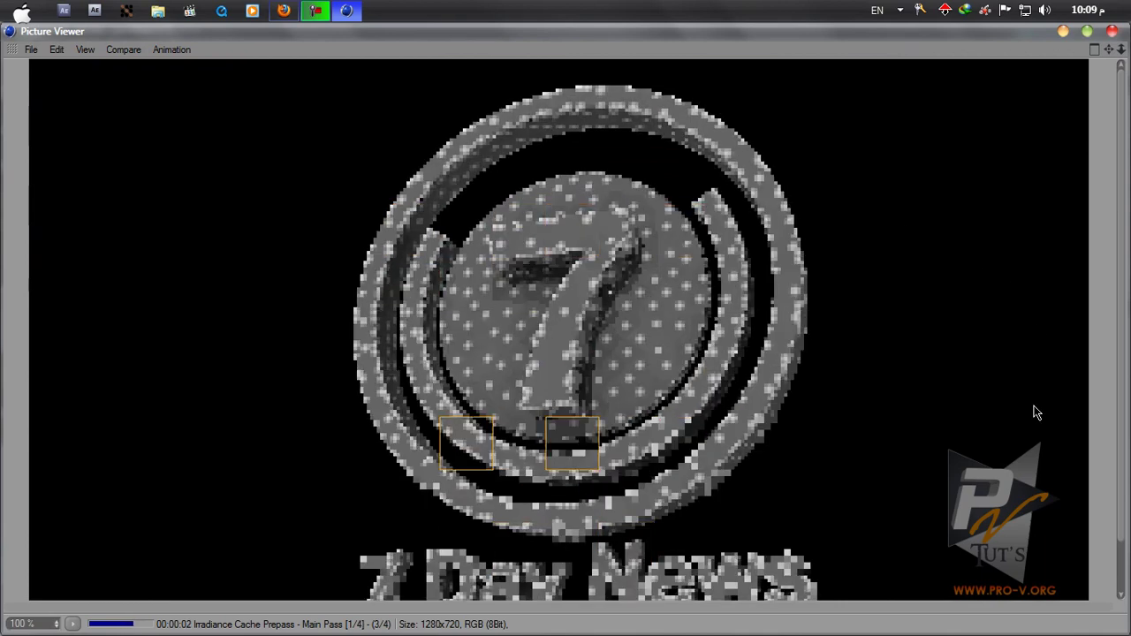
mouse_move(1126, 395)
mouse_down()
mouse_move(1125, 462)
mouse_move(1119, 412)
mouse_up()
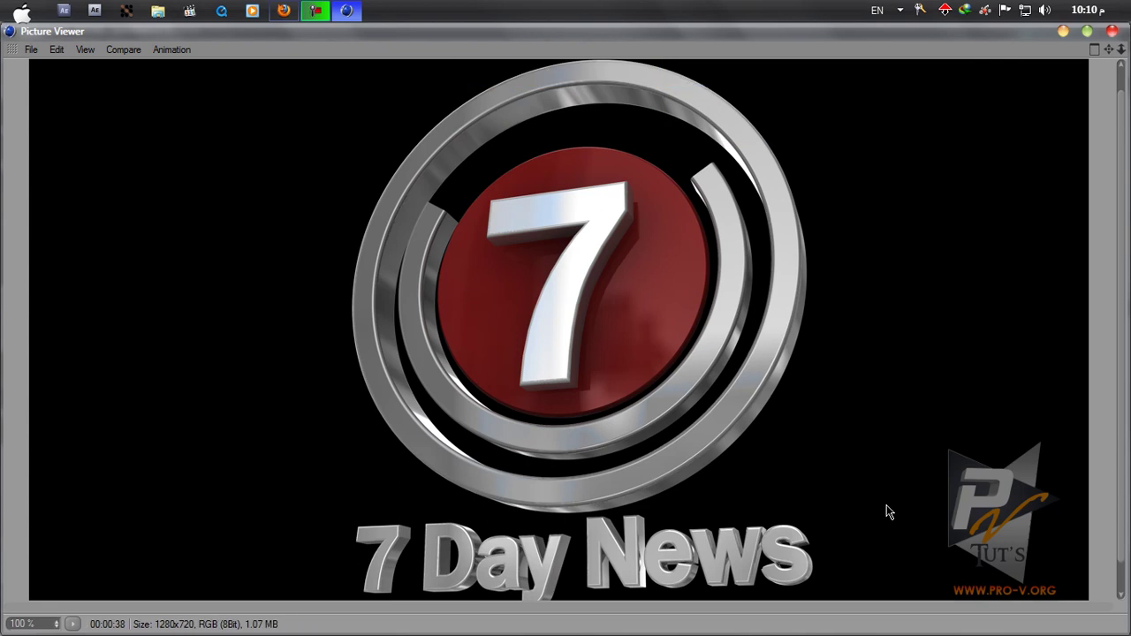
click(1113, 32)
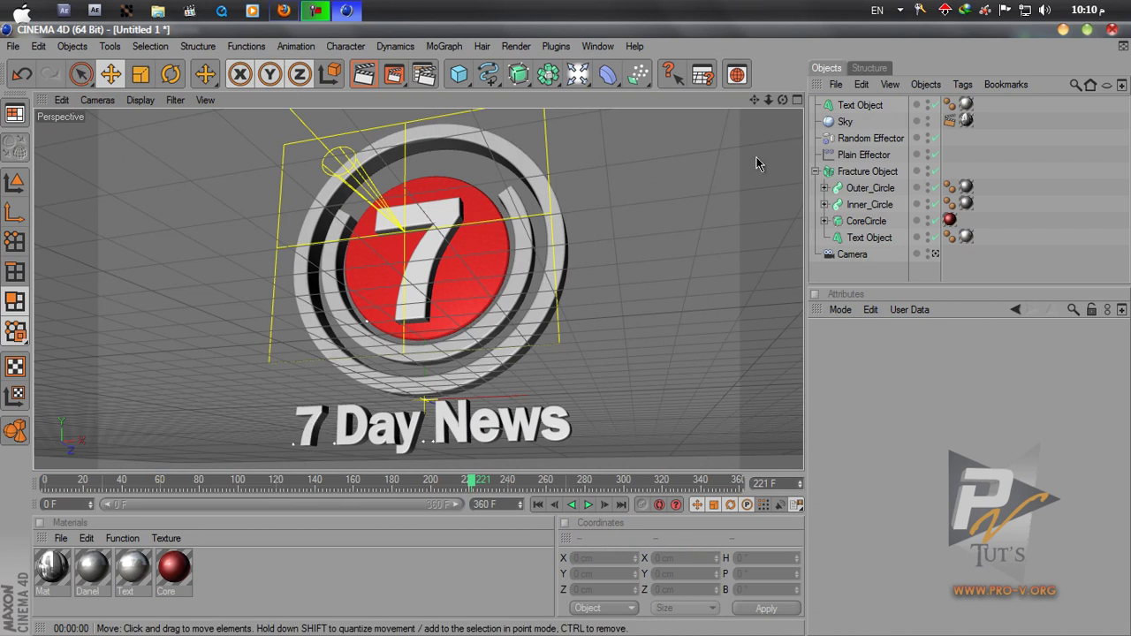
Try the Constrain option on the caps of the 7 Day News text, then switch it off.
click(862, 107)
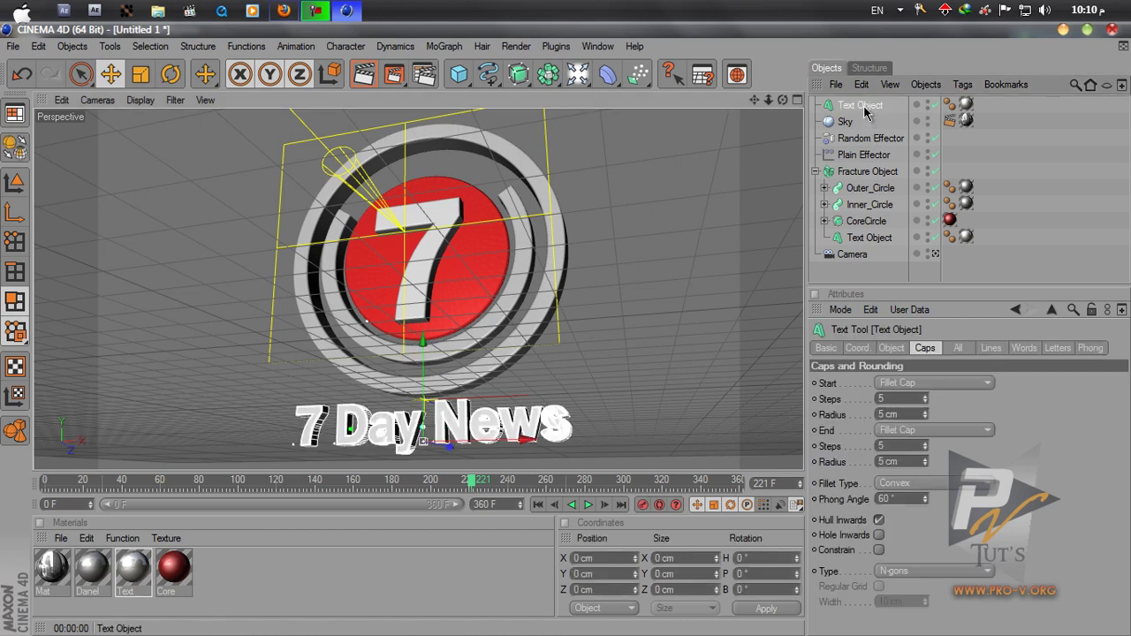
click(882, 272)
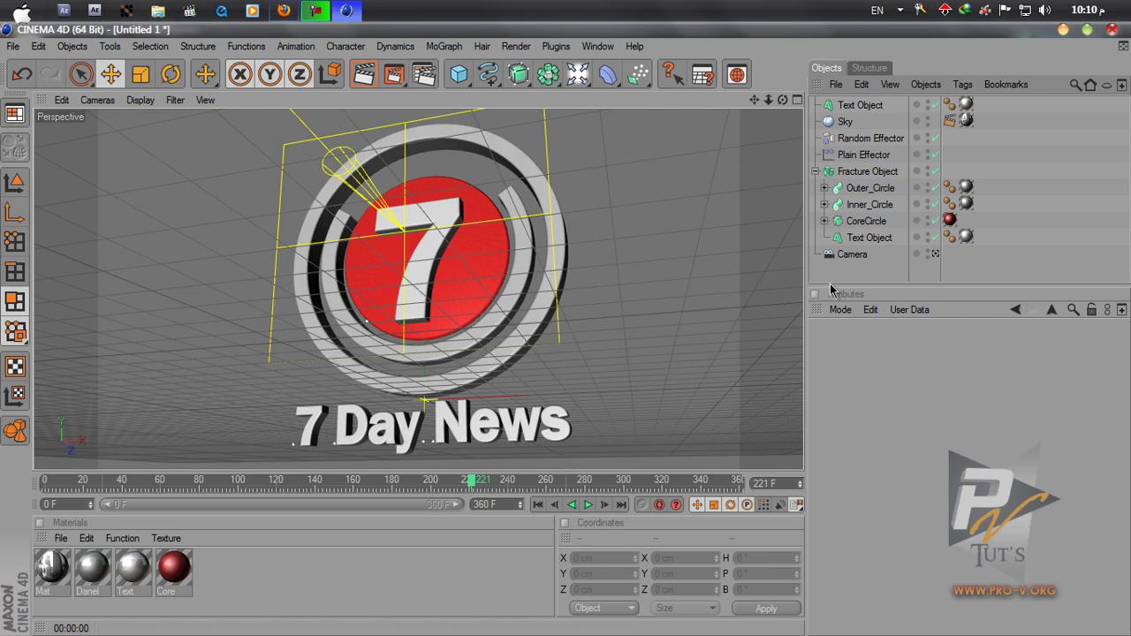
click(886, 105)
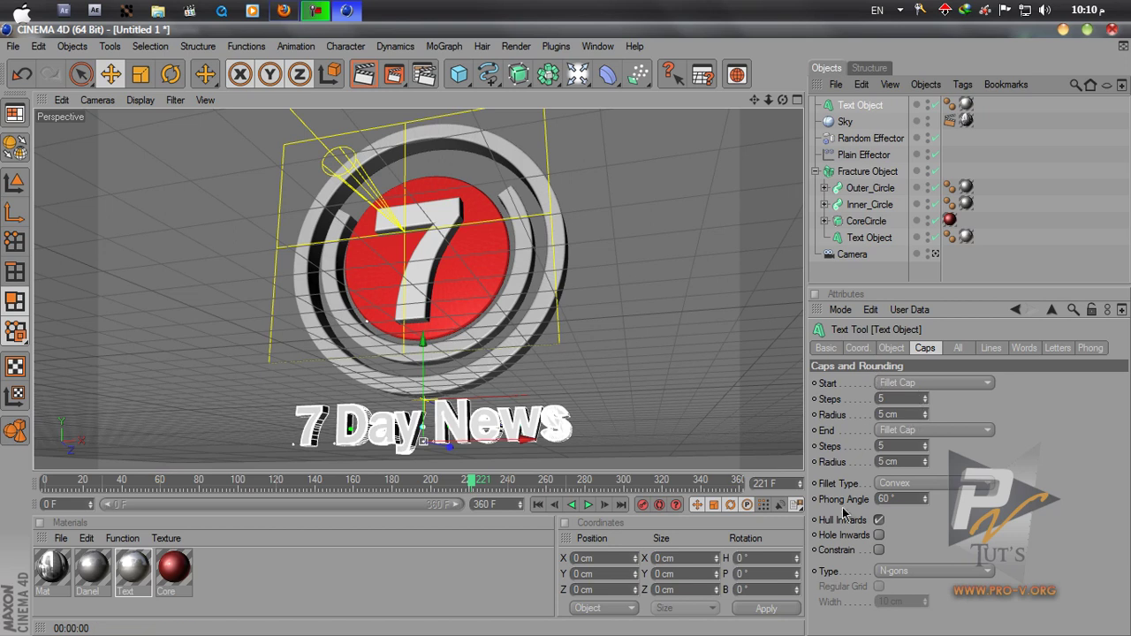
click(879, 552)
click(879, 550)
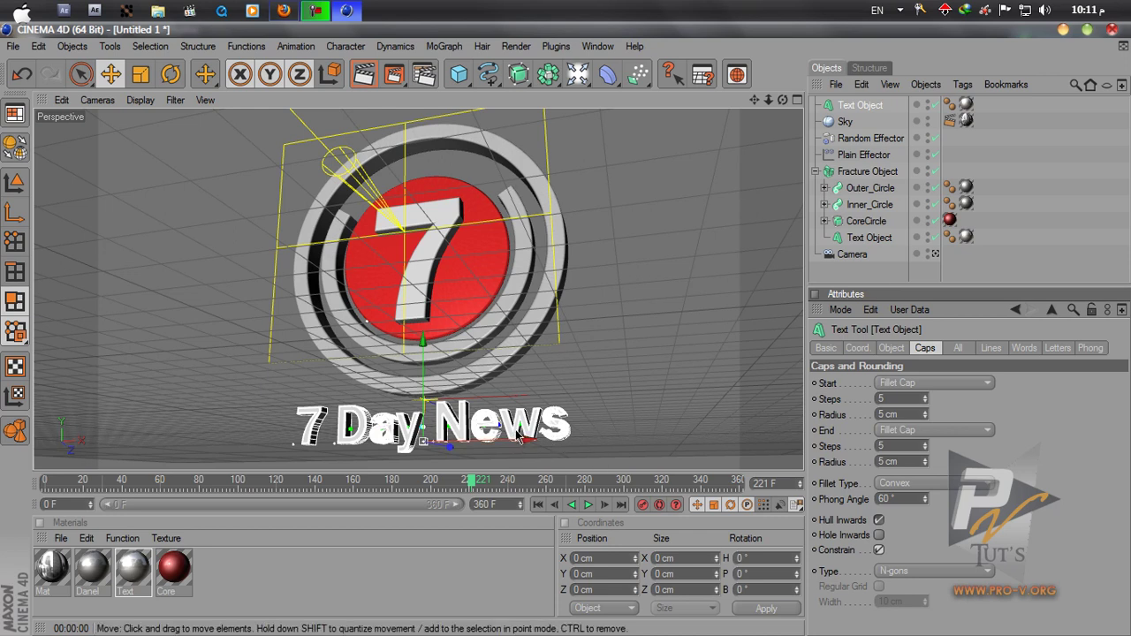
click(879, 550)
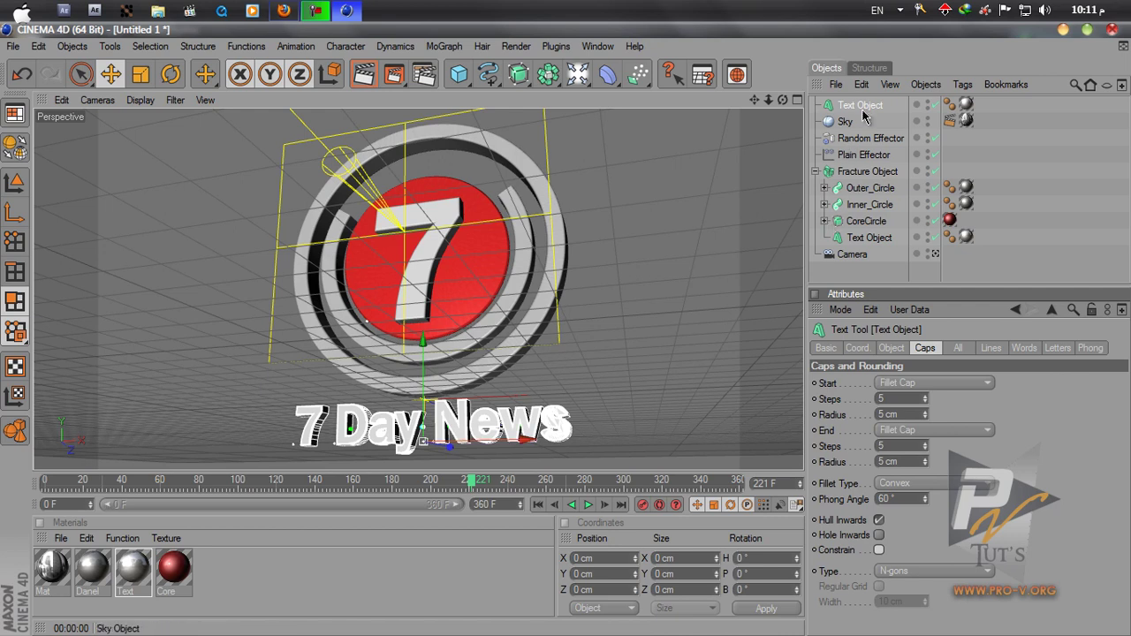
Make the selected 7 Day News text object editable.
key(c)
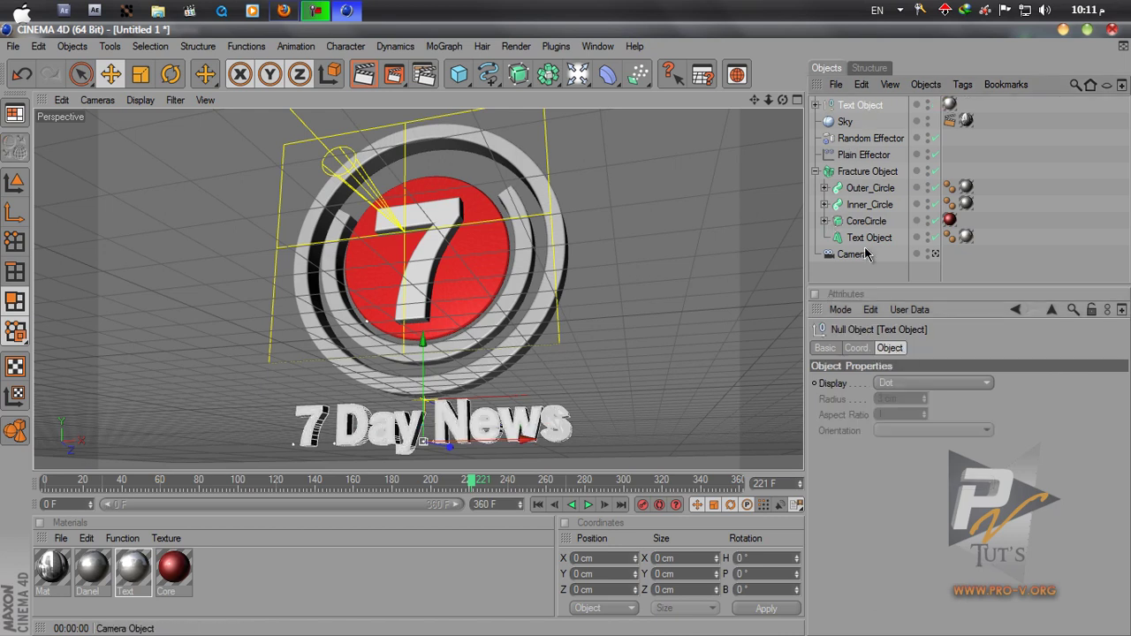
Expand the converted Text Object hierarchy down to the single letters and move the extruded 7 directly under the Text Object parent.
click(848, 276)
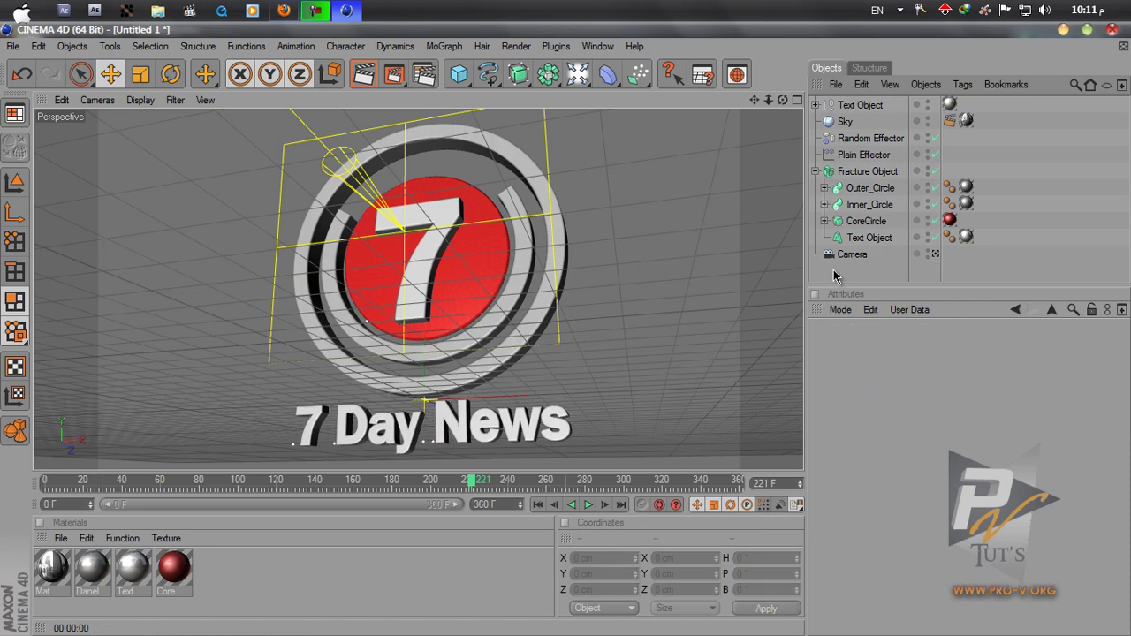
click(816, 105)
click(825, 121)
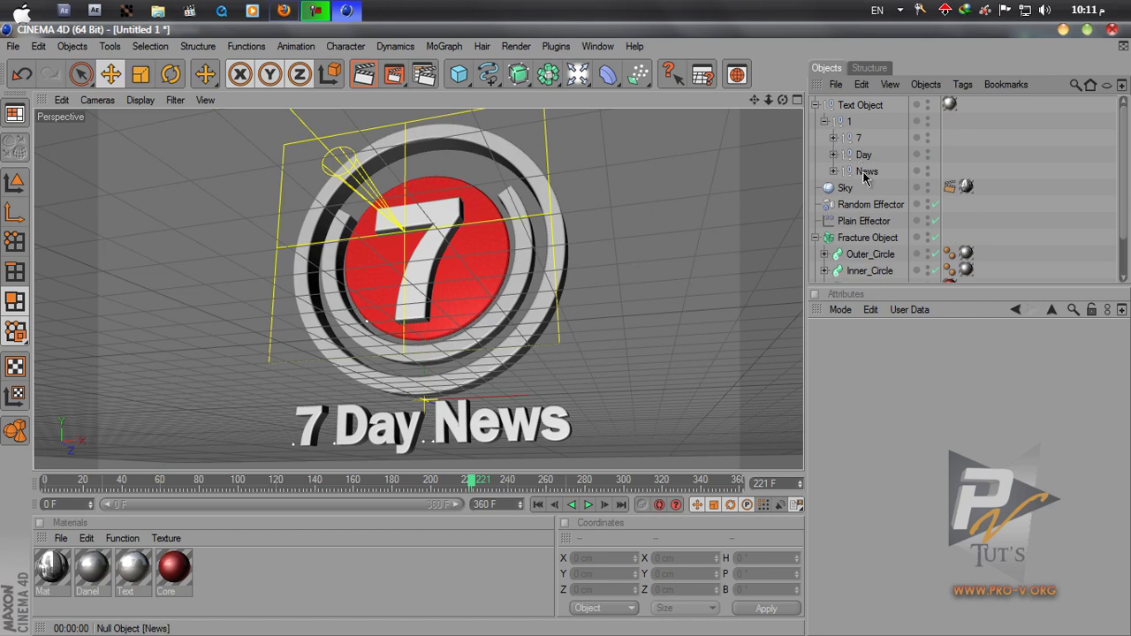
click(833, 138)
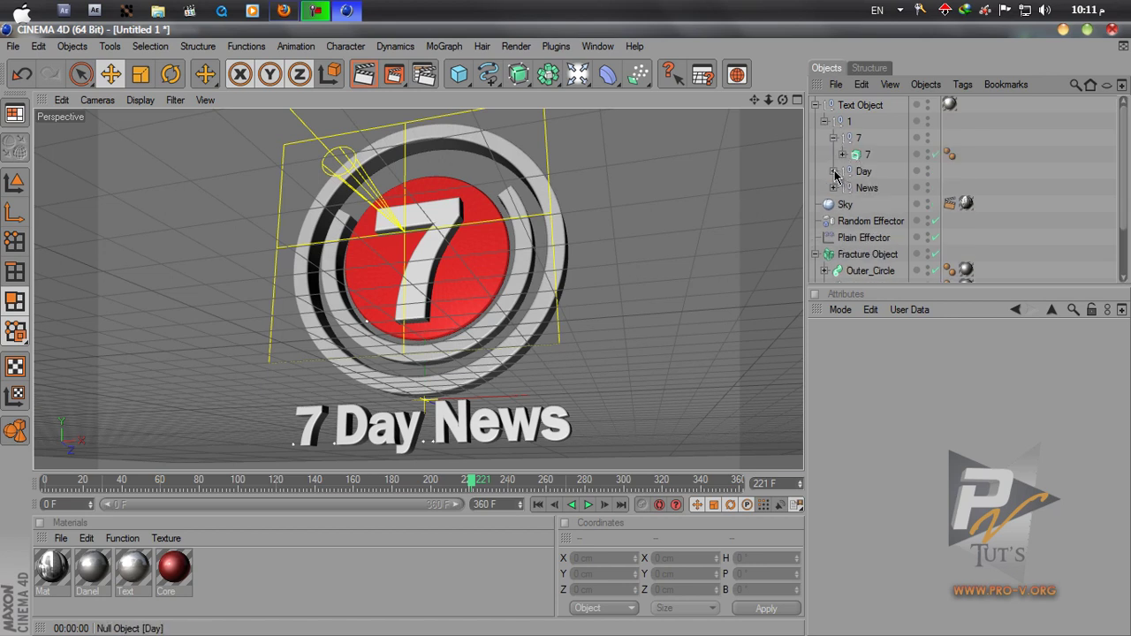
click(834, 171)
click(833, 238)
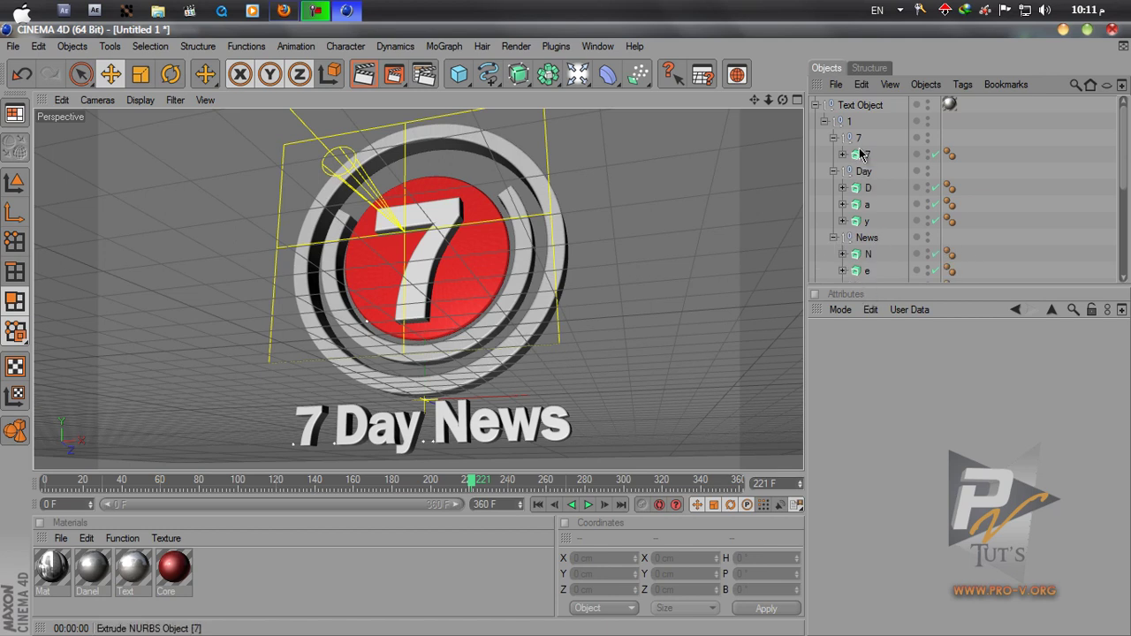
drag(857, 155, 864, 107)
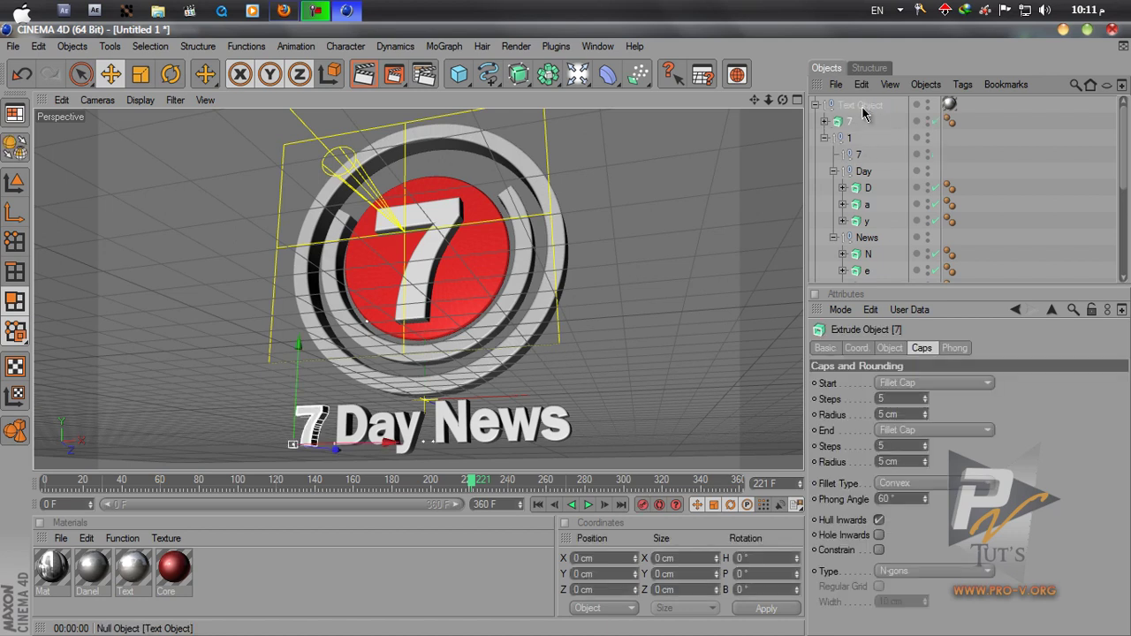
Move the extruded letters D, a, y, N, e, w and s out of their word groups directly under the Text Object parent.
click(868, 190)
shift+click(862, 221)
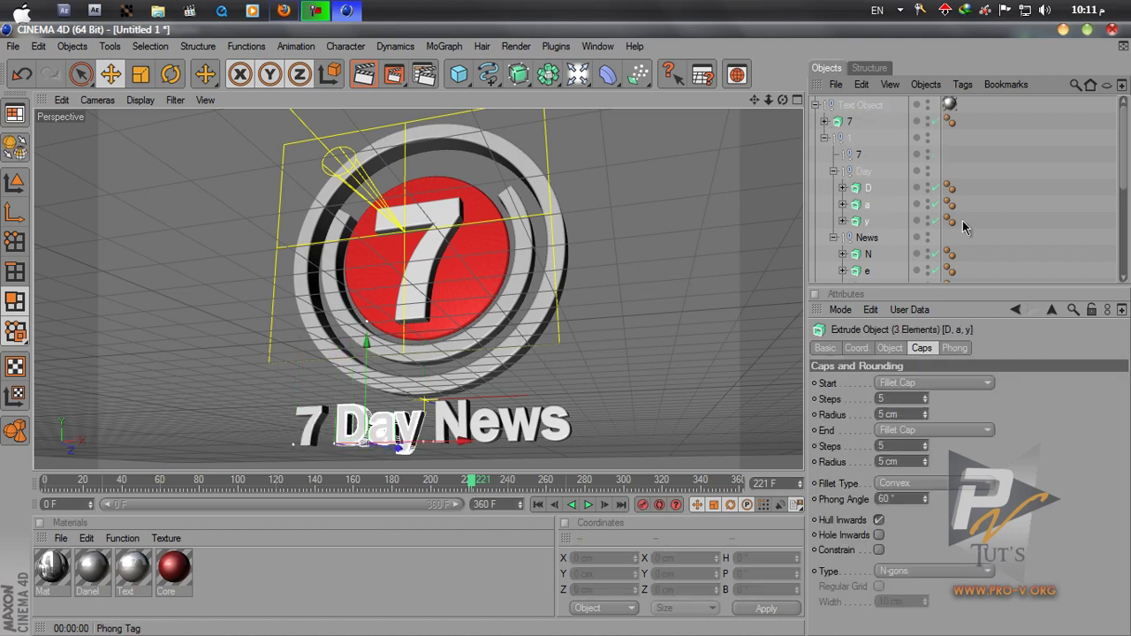
scroll(883, 212, down, 5)
scroll(913, 203, up, 3)
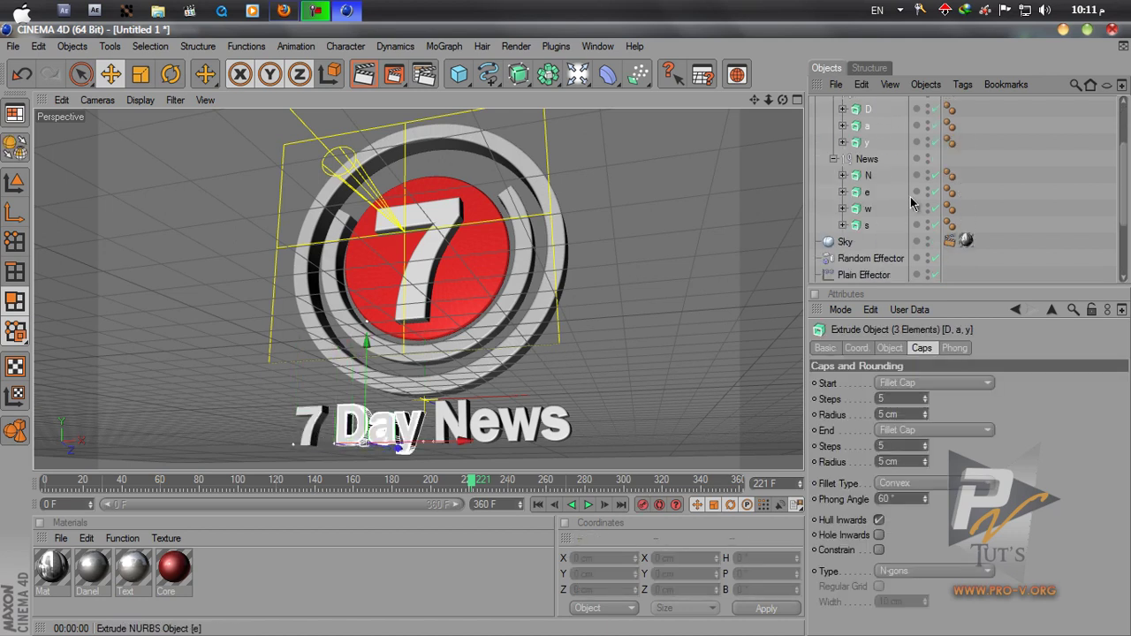
shift+click(861, 176)
shift+click(863, 192)
shift+click(865, 208)
shift+click(866, 226)
scroll(1045, 231, up, 3)
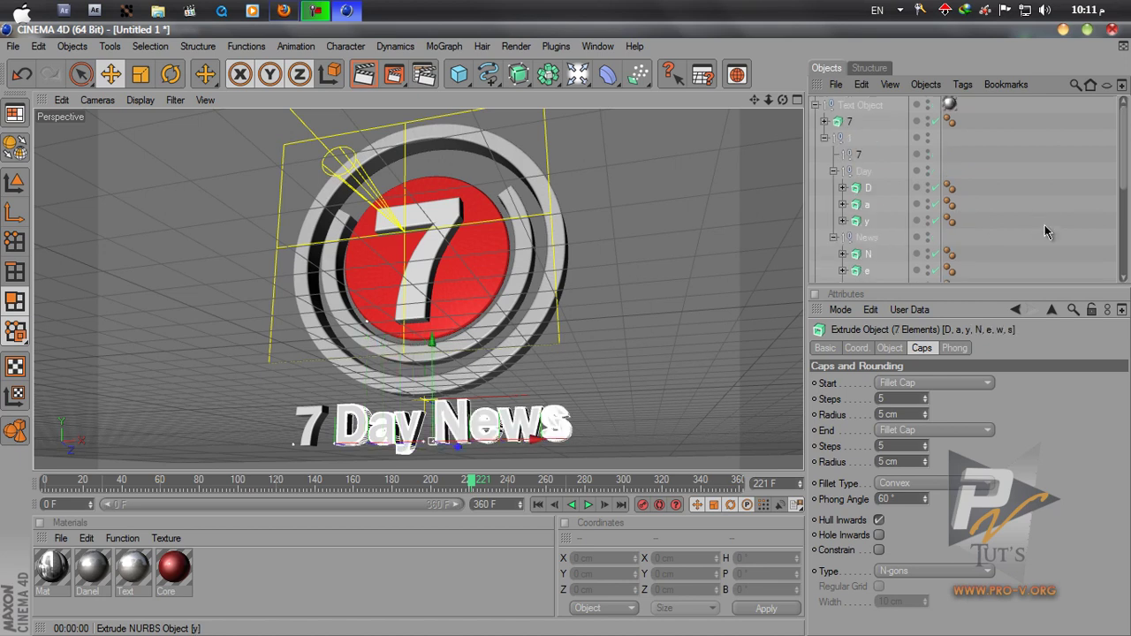
drag(864, 194, 857, 106)
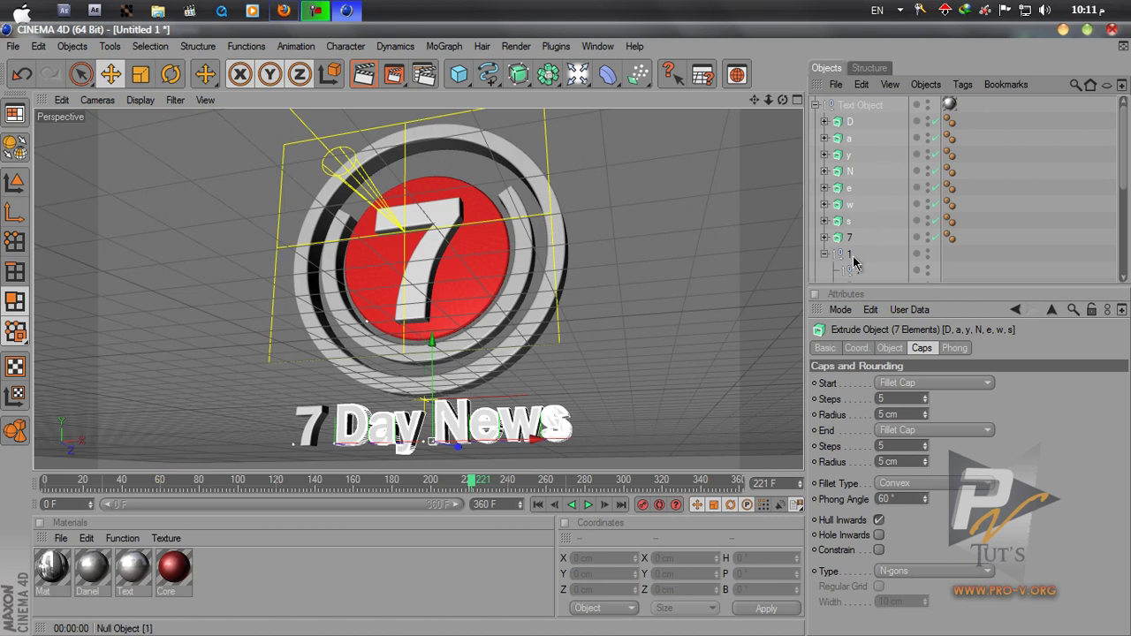
Reorder the extruded 7 above the D and transfer the Text material from the parent to each letter from D to s.
click(825, 255)
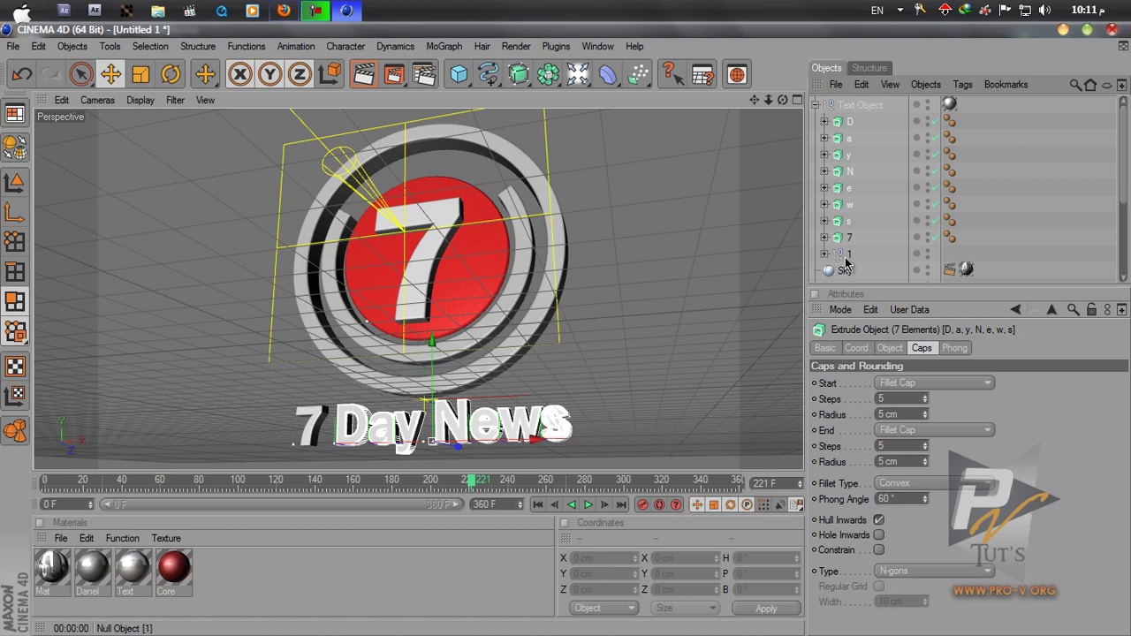
click(892, 294)
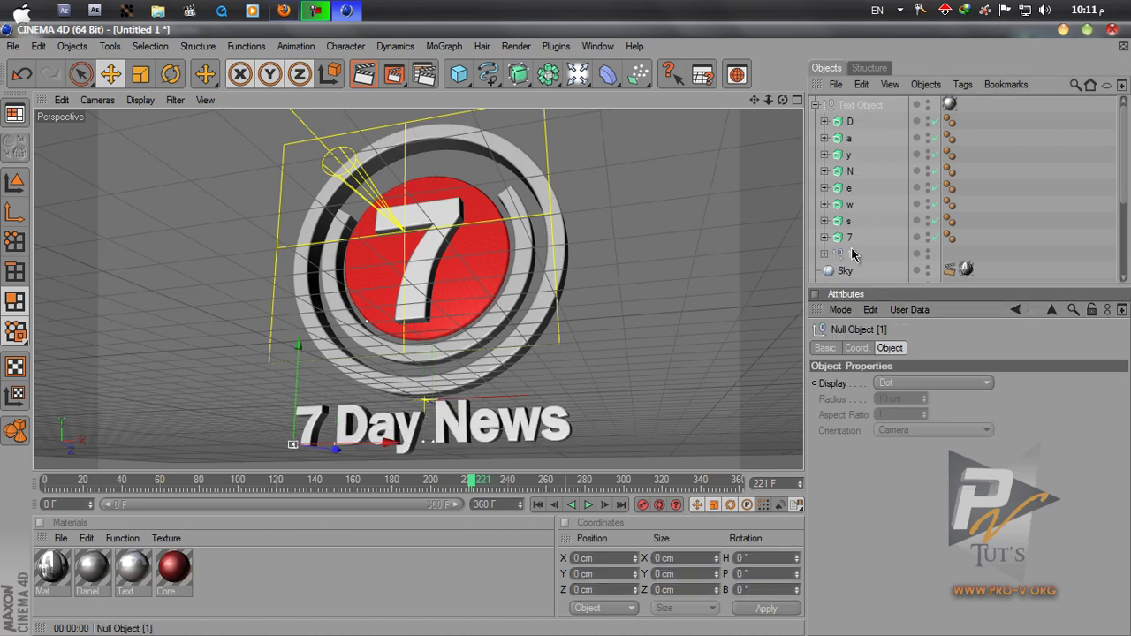
drag(838, 242, 847, 115)
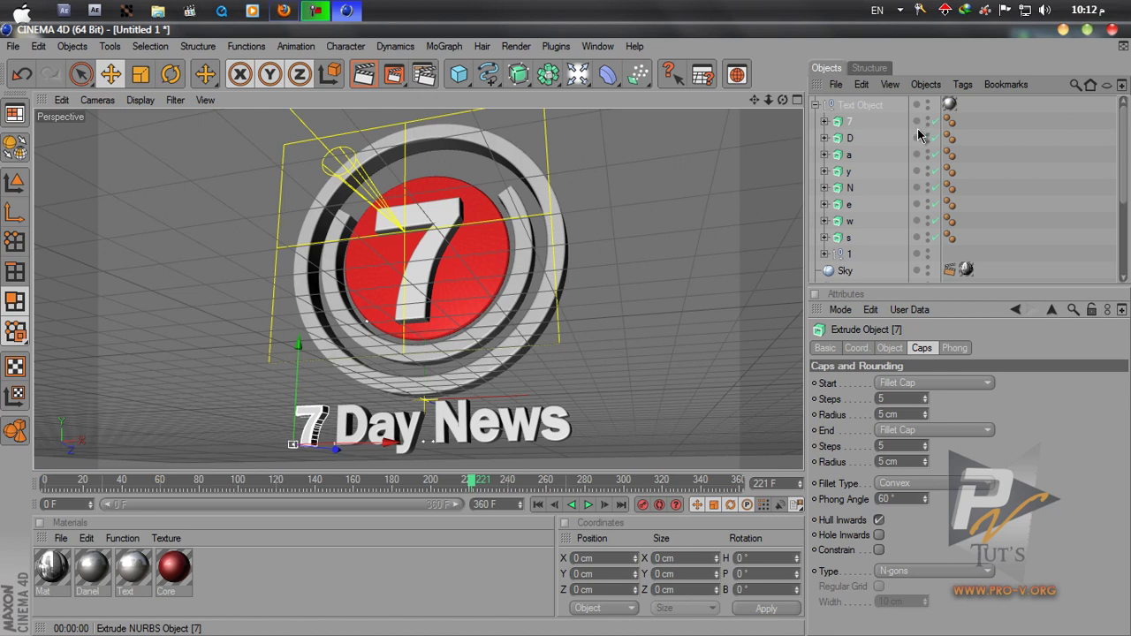
drag(950, 113, 967, 236)
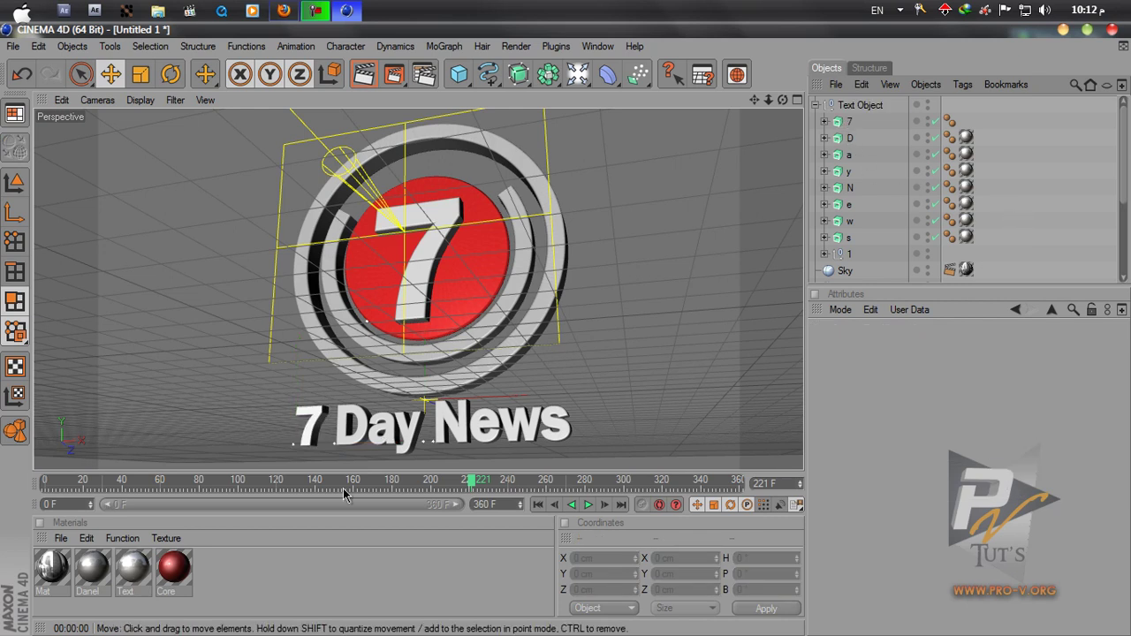
Duplicate the Text material and rename the copy 7.
click(131, 574)
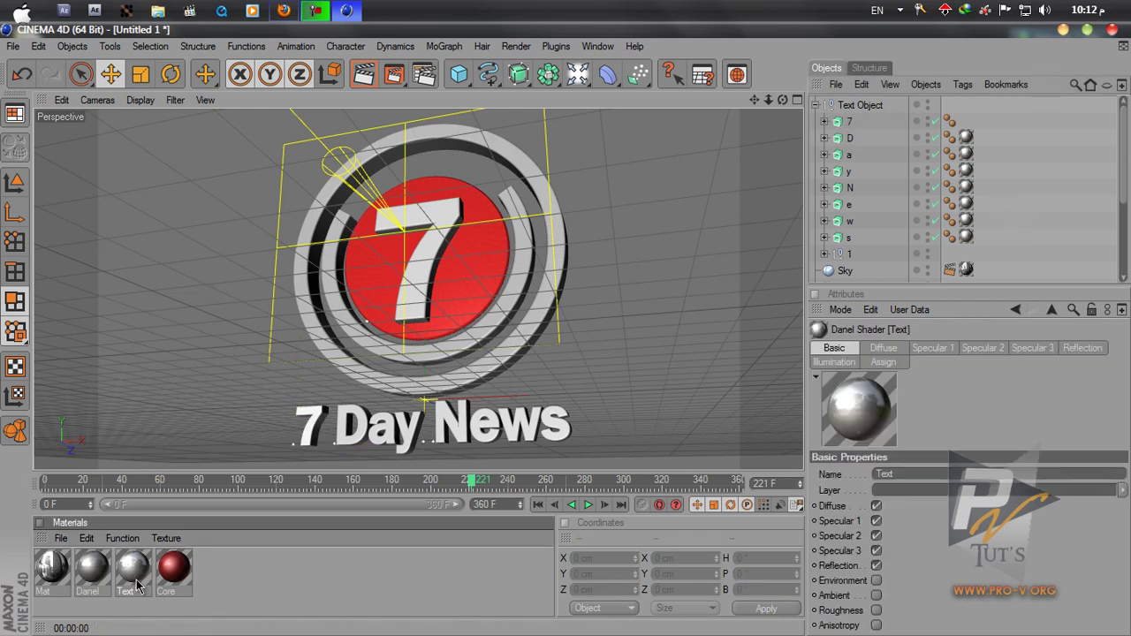
drag(139, 578, 146, 583)
ctrl+drag(143, 576, 144, 578)
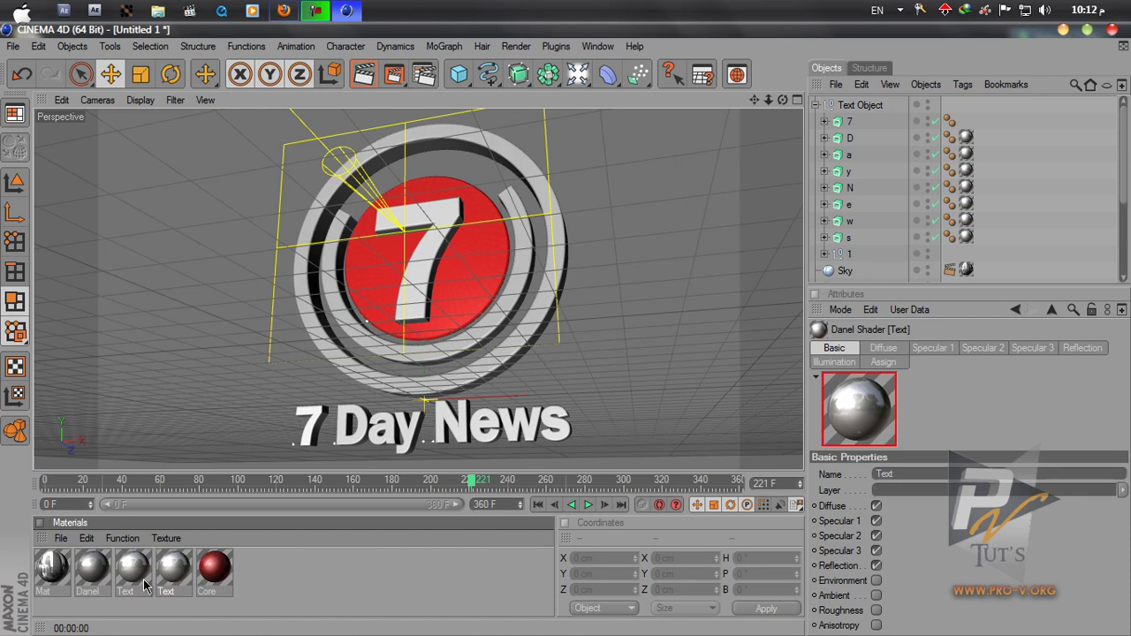
double_click(166, 591)
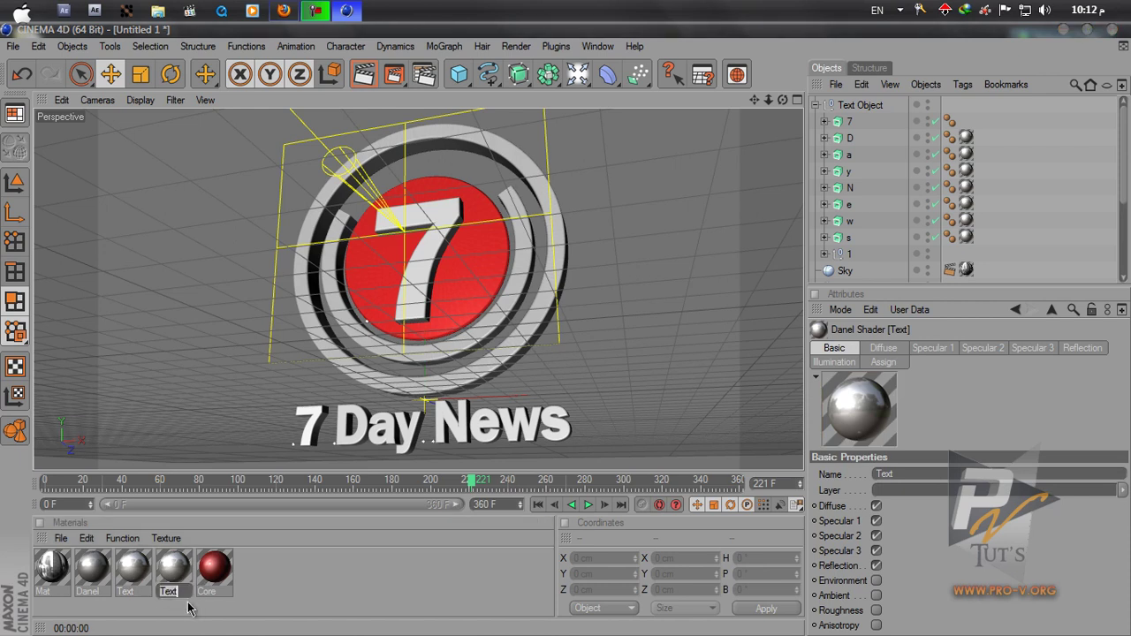
text(7)
key(Return)
Set the diffuse color of the 7 material to pure red (255, 0, 0) and close the Material Editor.
double_click(184, 561)
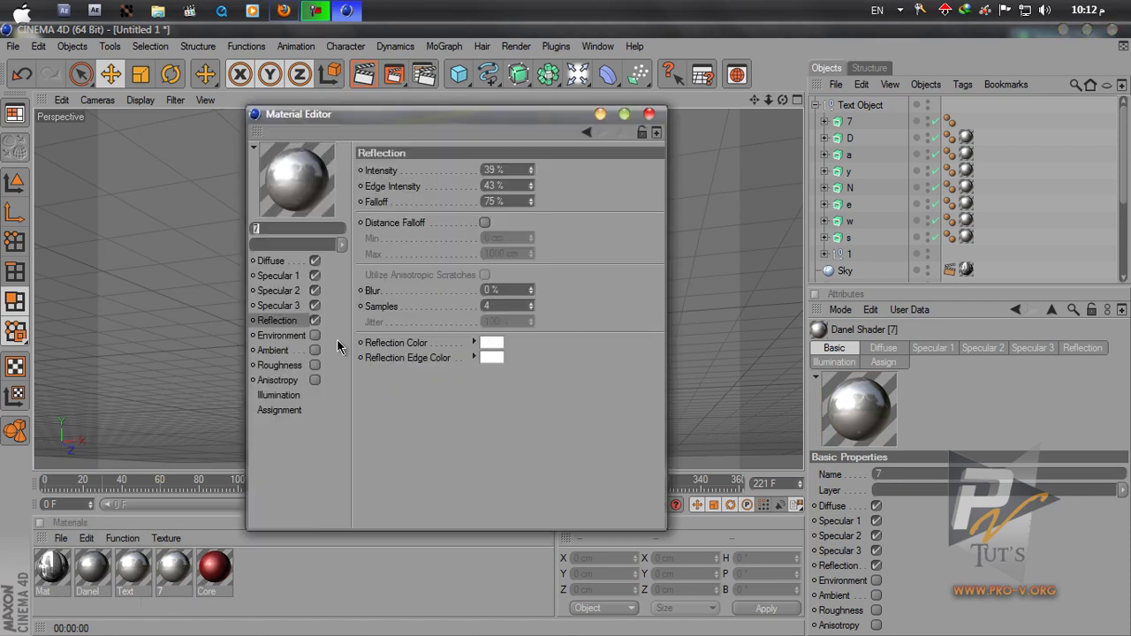
click(288, 260)
click(420, 173)
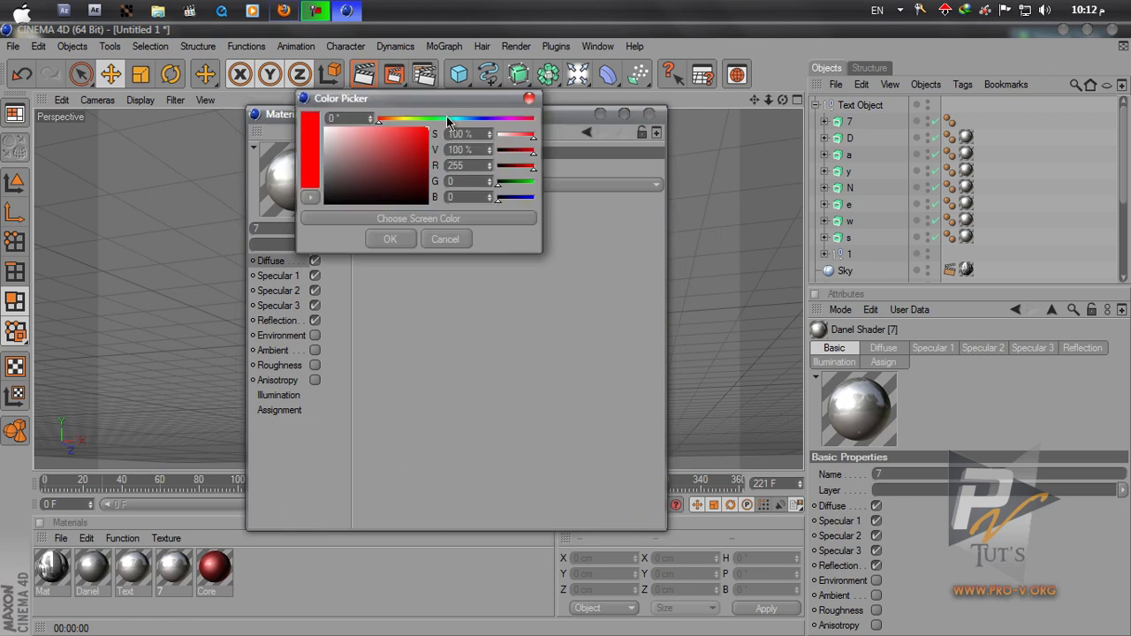
click(390, 239)
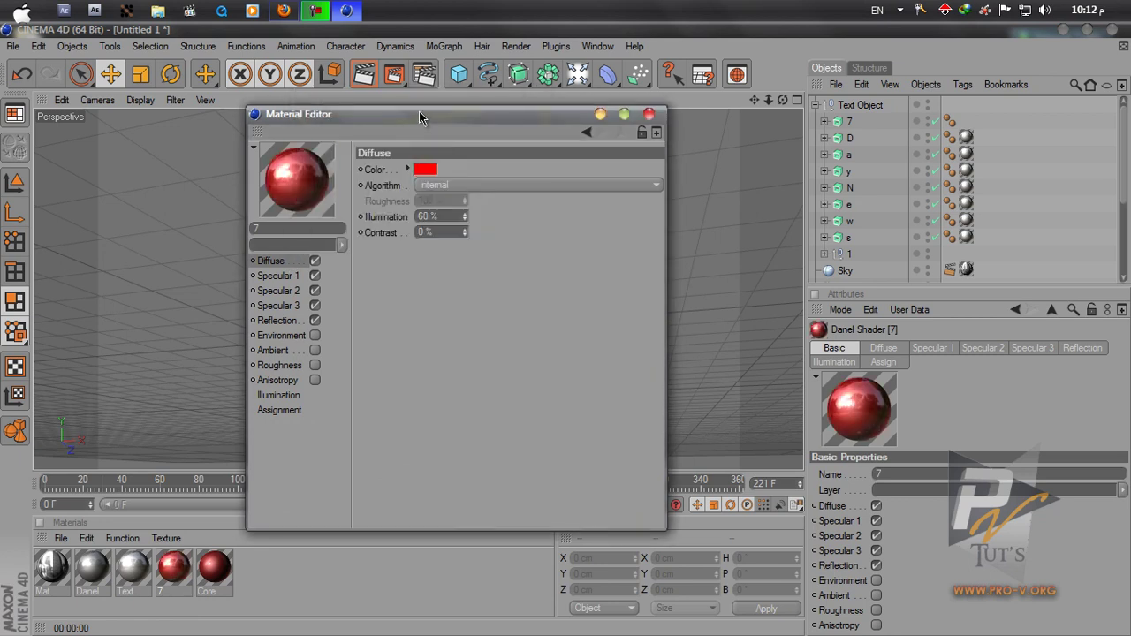
click(649, 114)
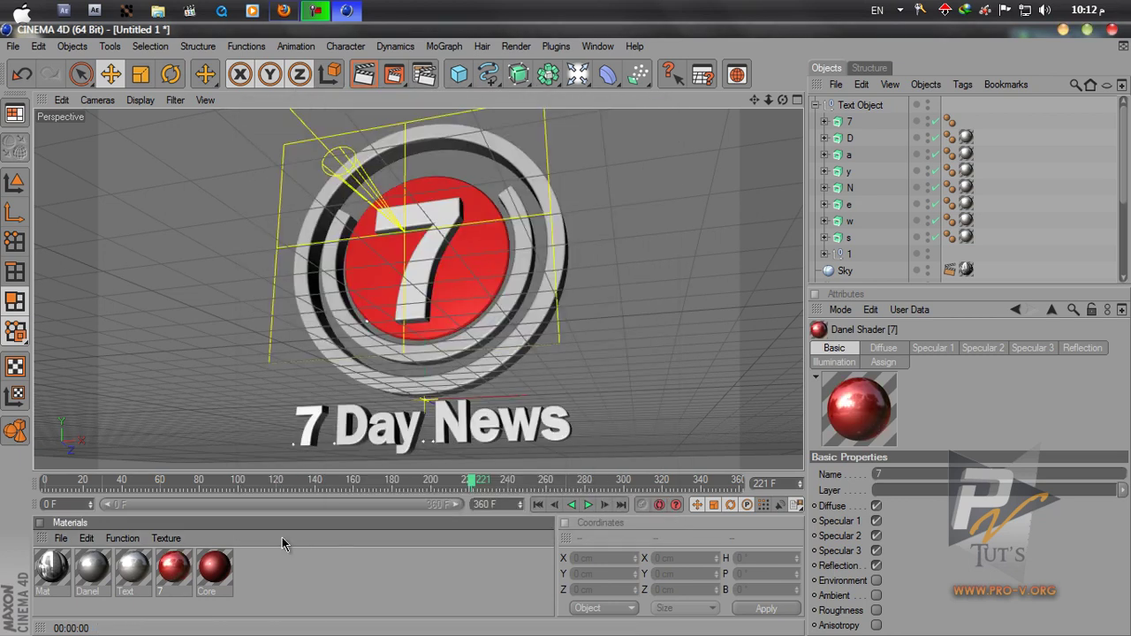
Apply the red 7 material to the extruded 7 of the title, render it in the Picture Viewer, and close the viewer.
drag(850, 126, 850, 124)
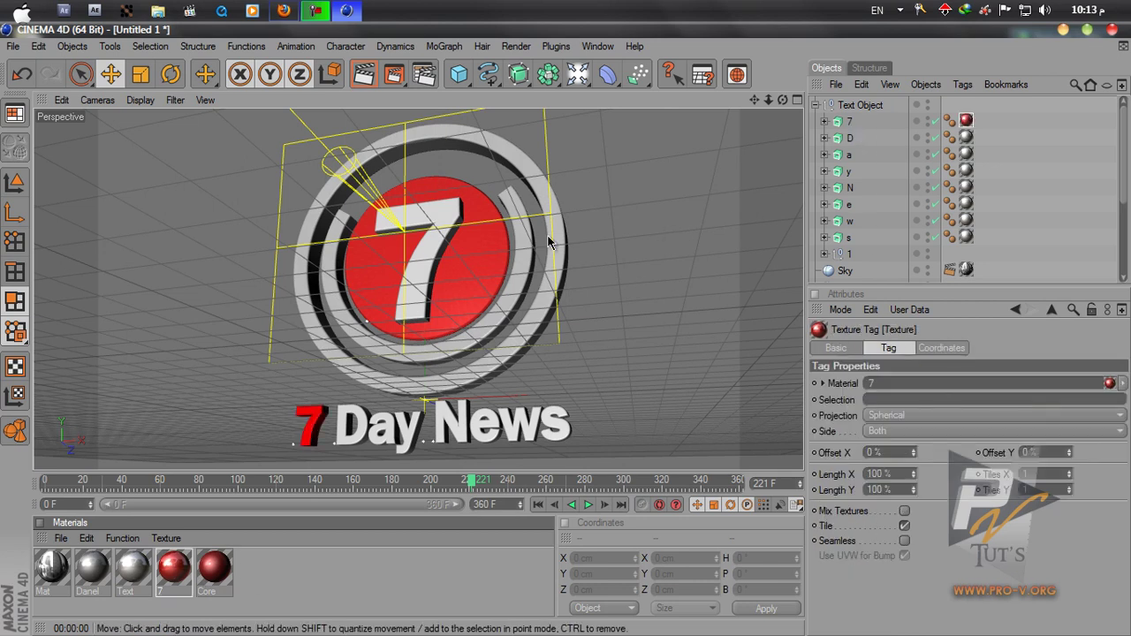
key(shift+r)
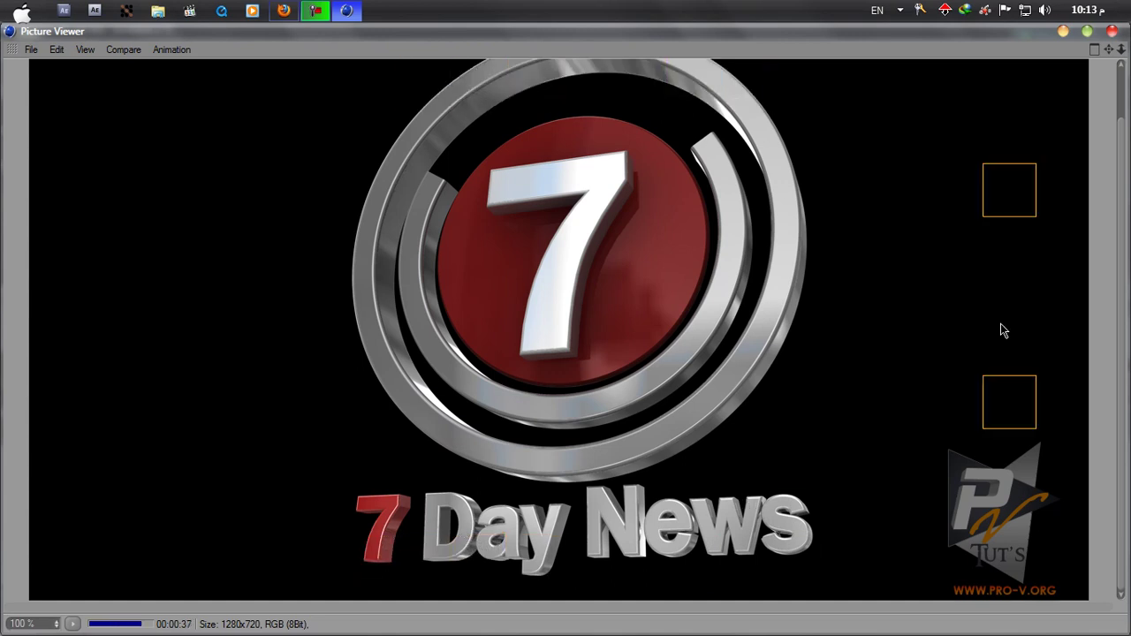
click(1112, 32)
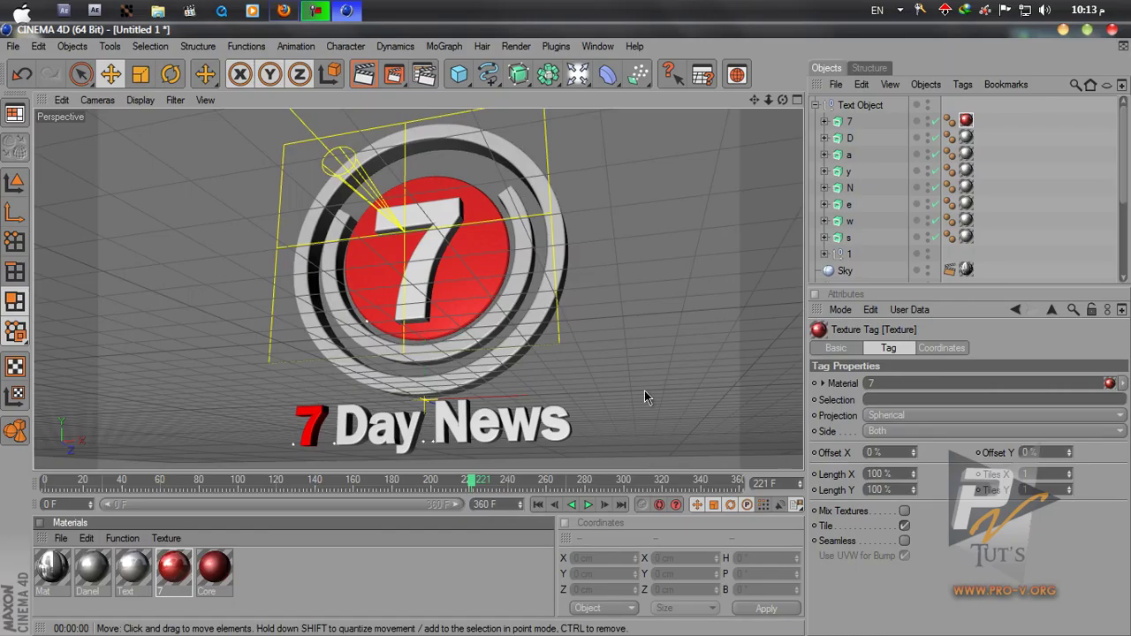
Open the Seven day news intro reference video in QuickTime, examine when and how the title letters enter, and close it.
click(638, 376)
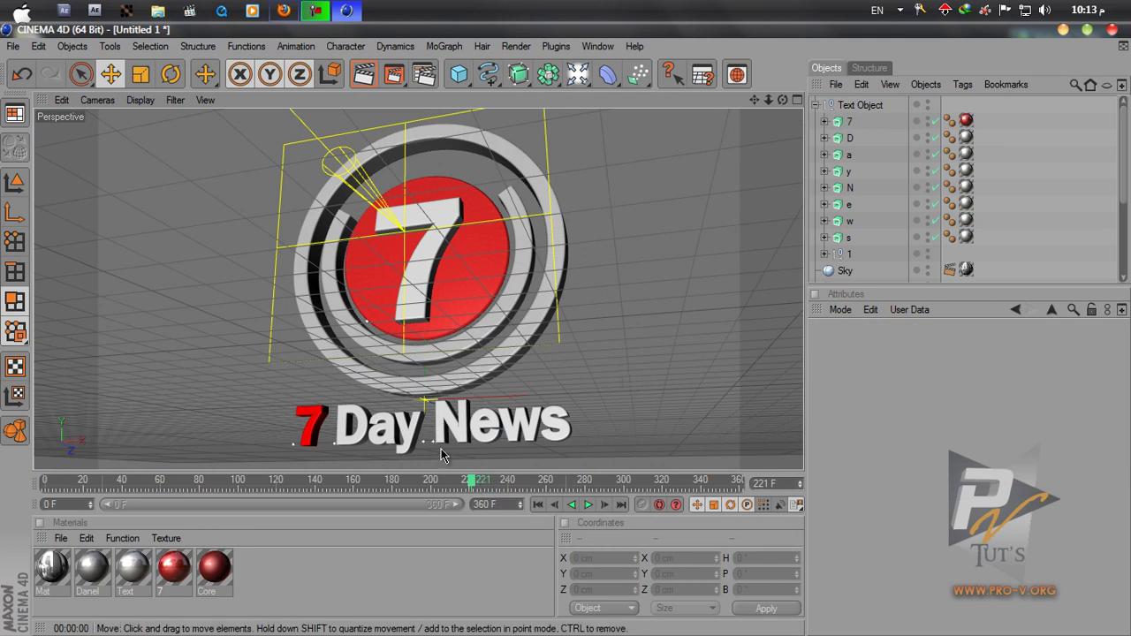
click(459, 485)
drag(294, 491, 226, 492)
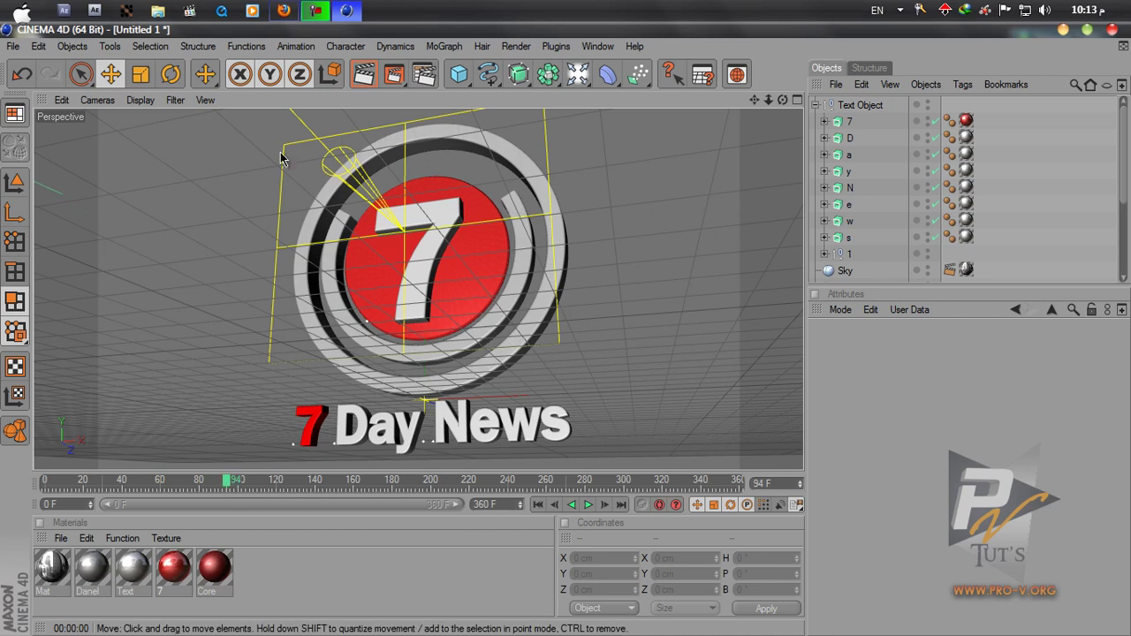
right_click(221, 10)
click(228, 68)
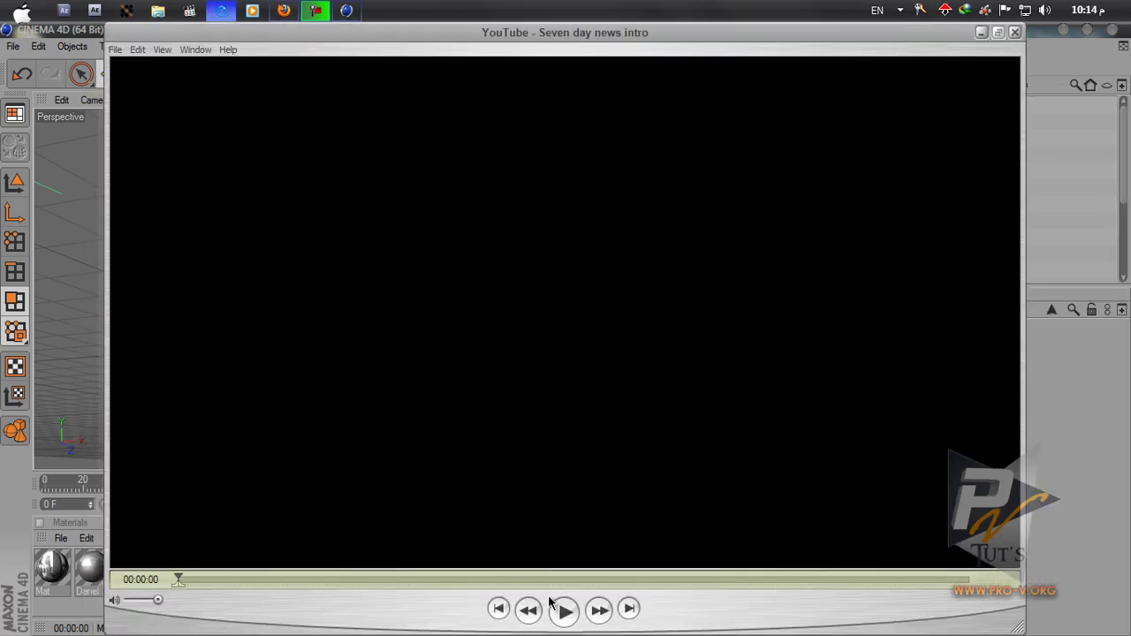
click(563, 610)
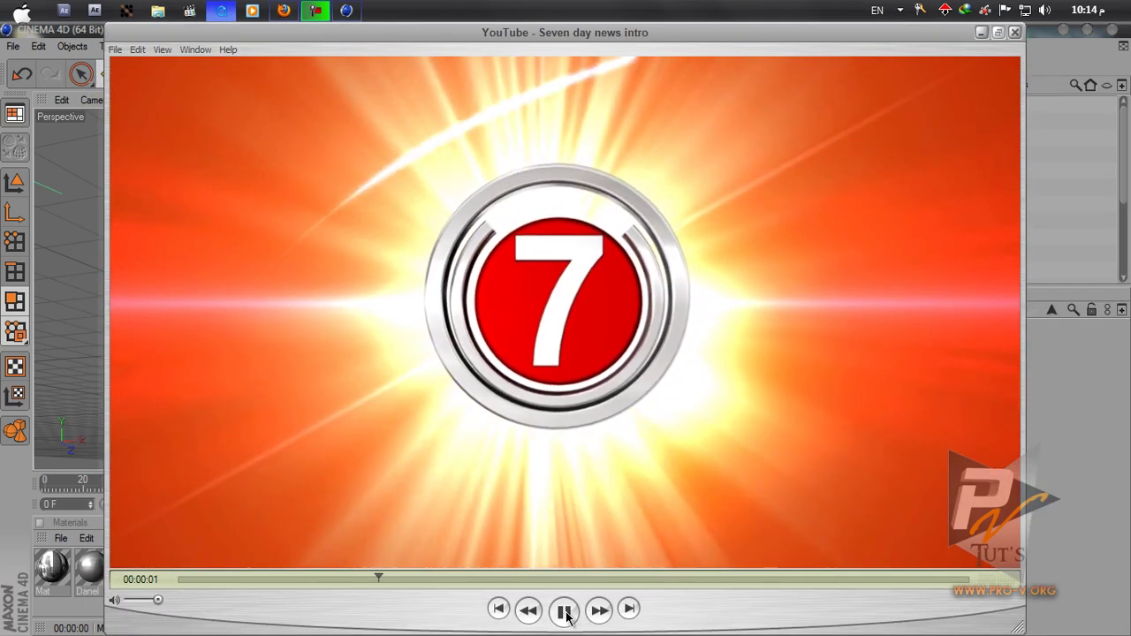
click(564, 612)
drag(492, 580, 411, 580)
drag(329, 579, 445, 580)
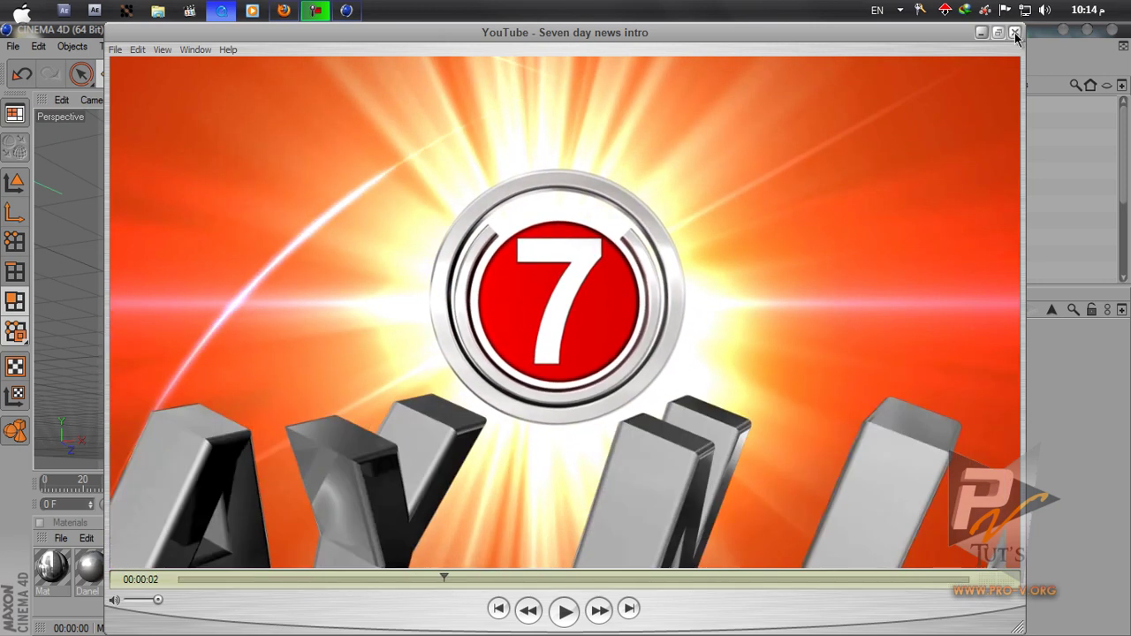
click(1014, 34)
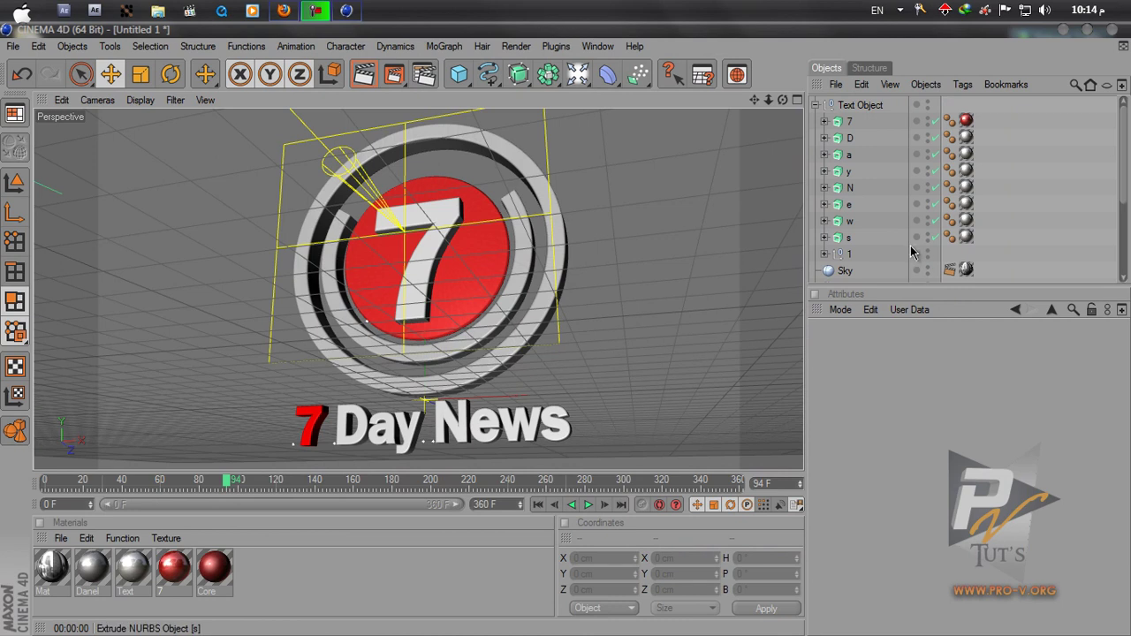
Look through the scene's Camera and move the timeline to frame 100.
drag(1120, 210, 1125, 277)
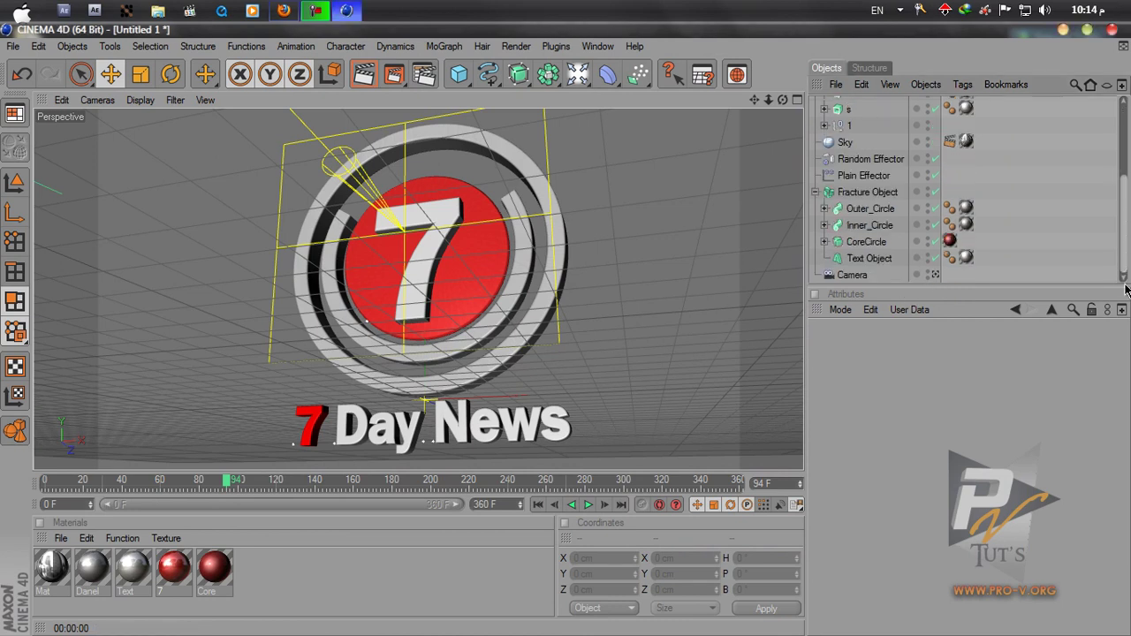
click(935, 275)
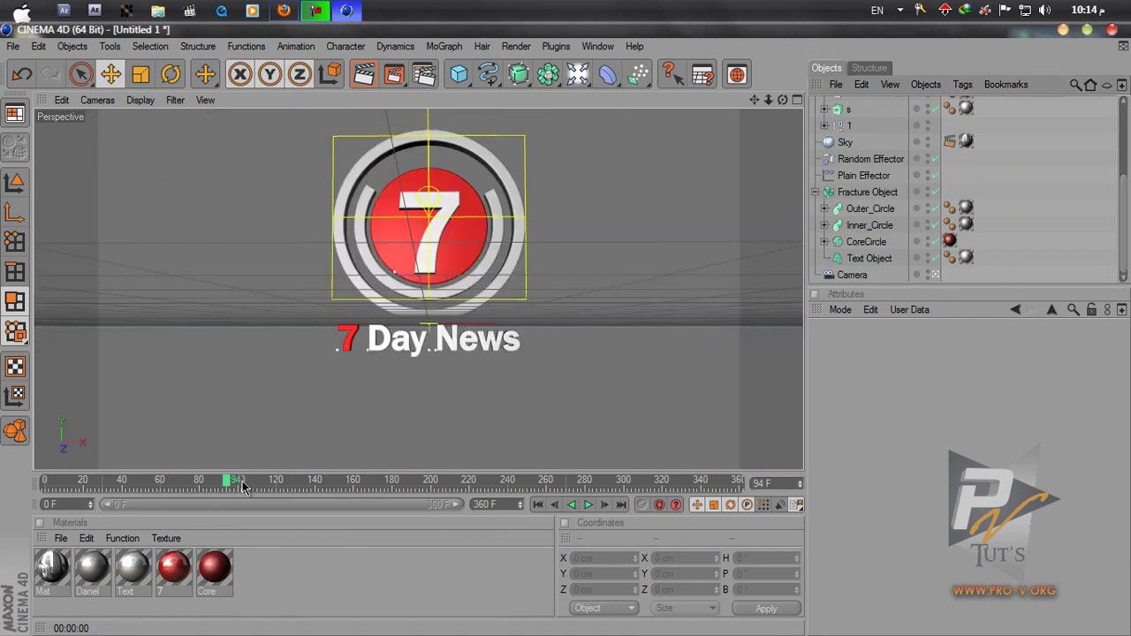
mouse_move(228, 481)
mouse_down()
mouse_move(112, 492)
mouse_move(308, 487)
mouse_move(127, 486)
mouse_move(270, 486)
mouse_move(127, 486)
mouse_move(129, 496)
mouse_move(234, 489)
mouse_up()
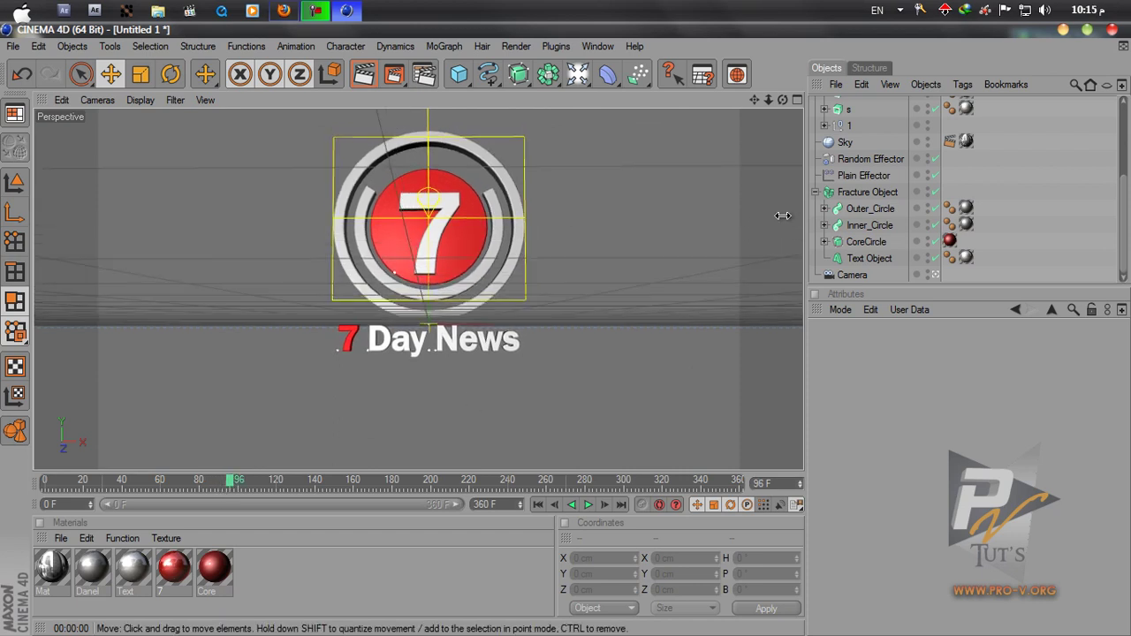
scroll(972, 192, up, 3)
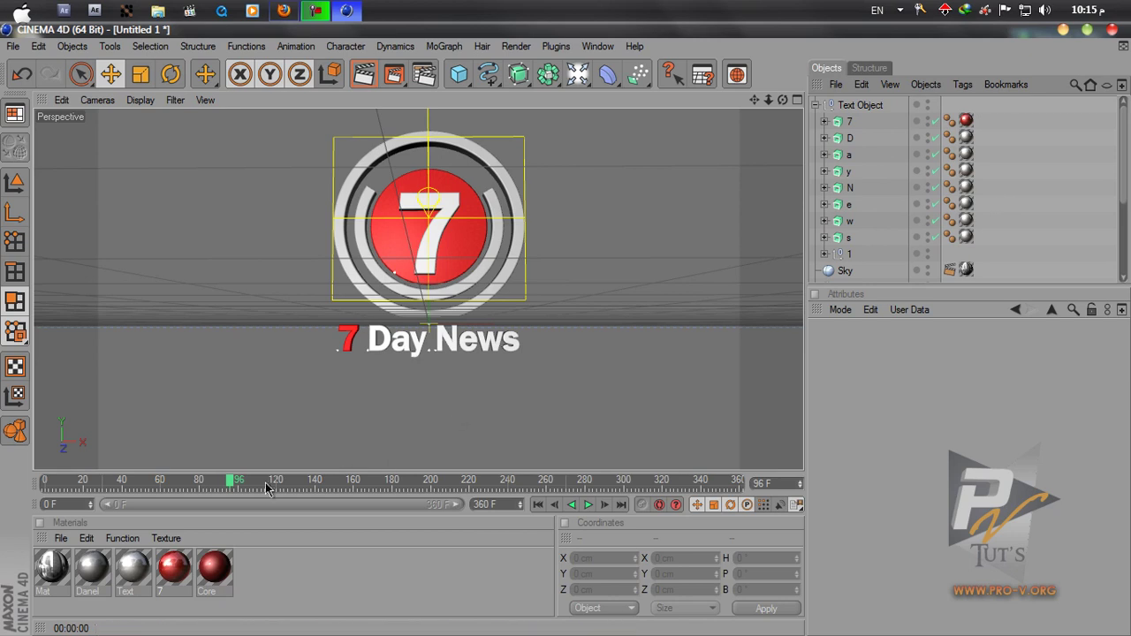
click(605, 509)
click(604, 509)
click(604, 509)
click(604, 509)
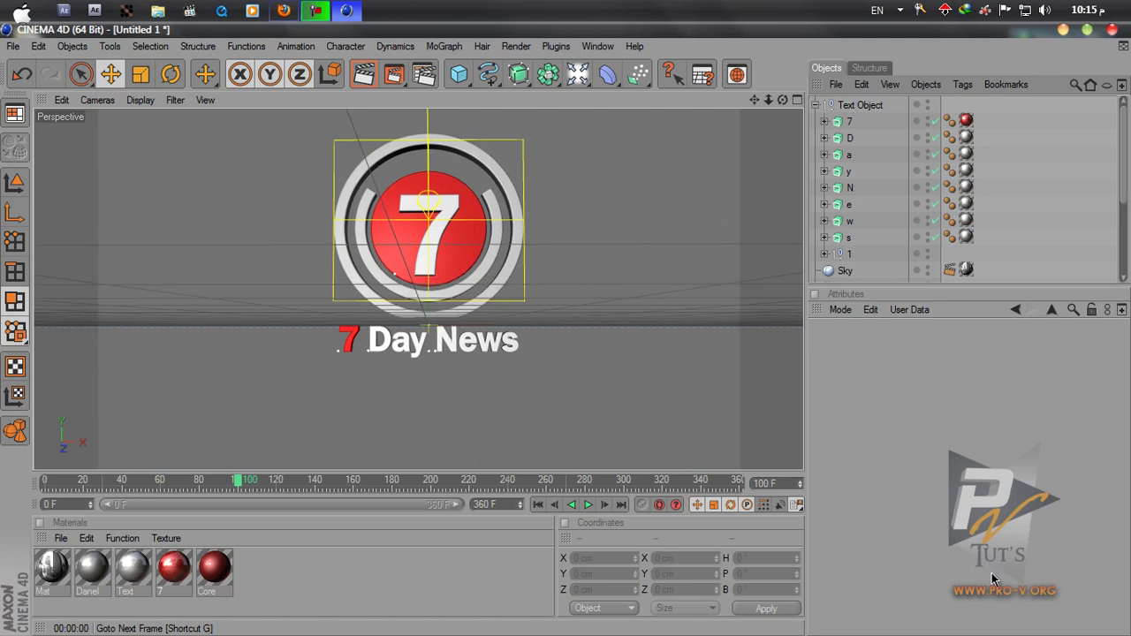
Delete the leftover null 1, which holds the nulls 7, Day and News, from the Text Object group.
click(846, 123)
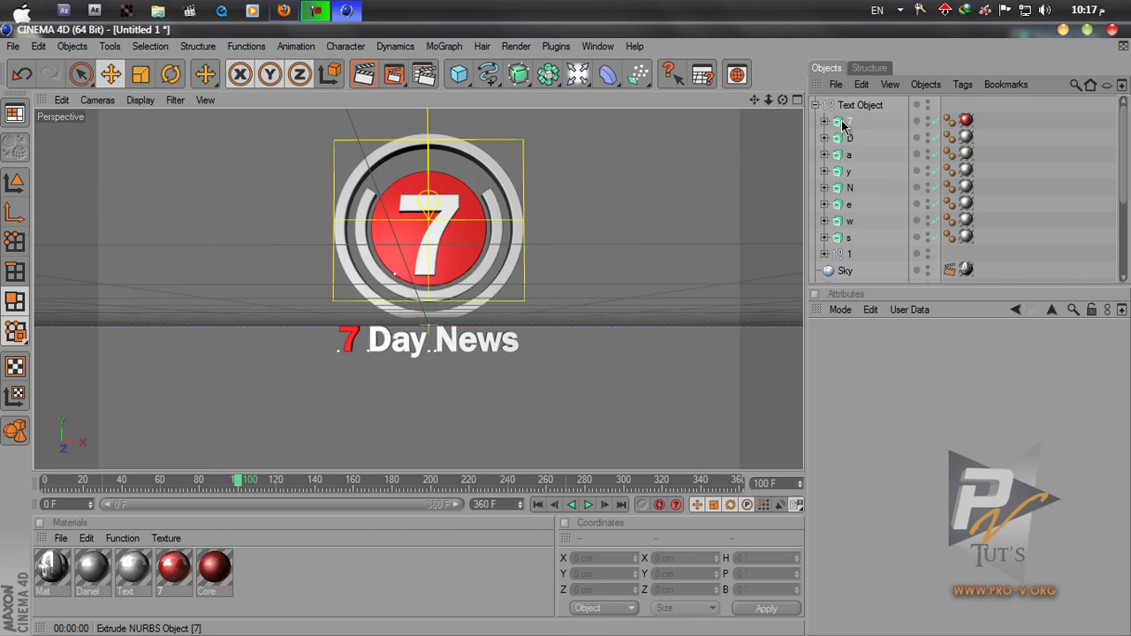
shift+click(842, 239)
click(847, 255)
scroll(835, 269, down, 3)
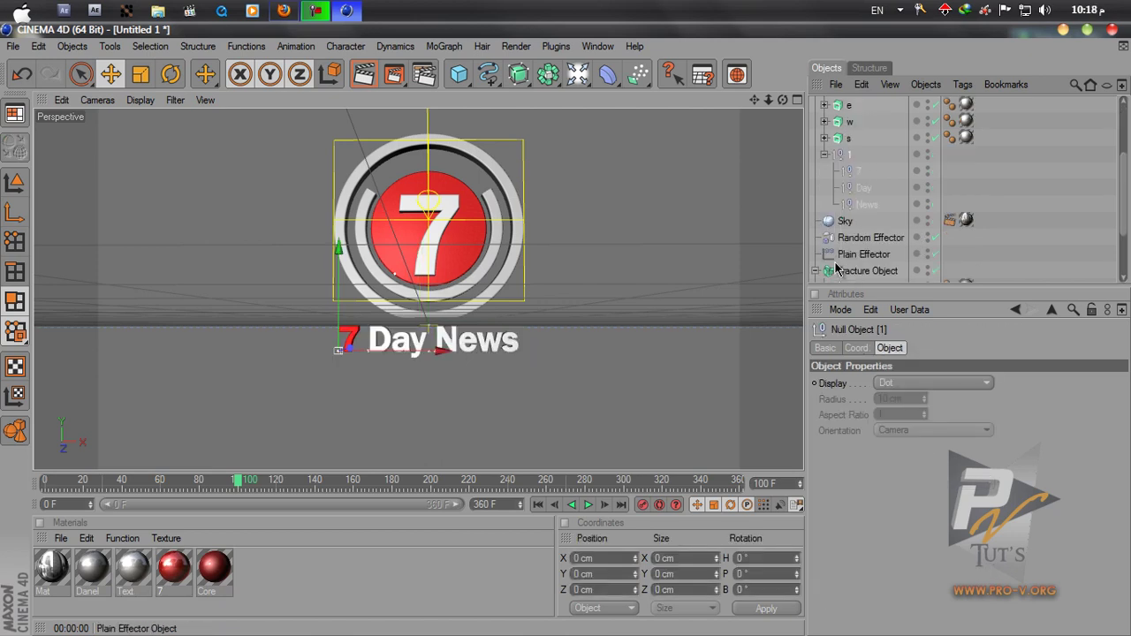
click(824, 156)
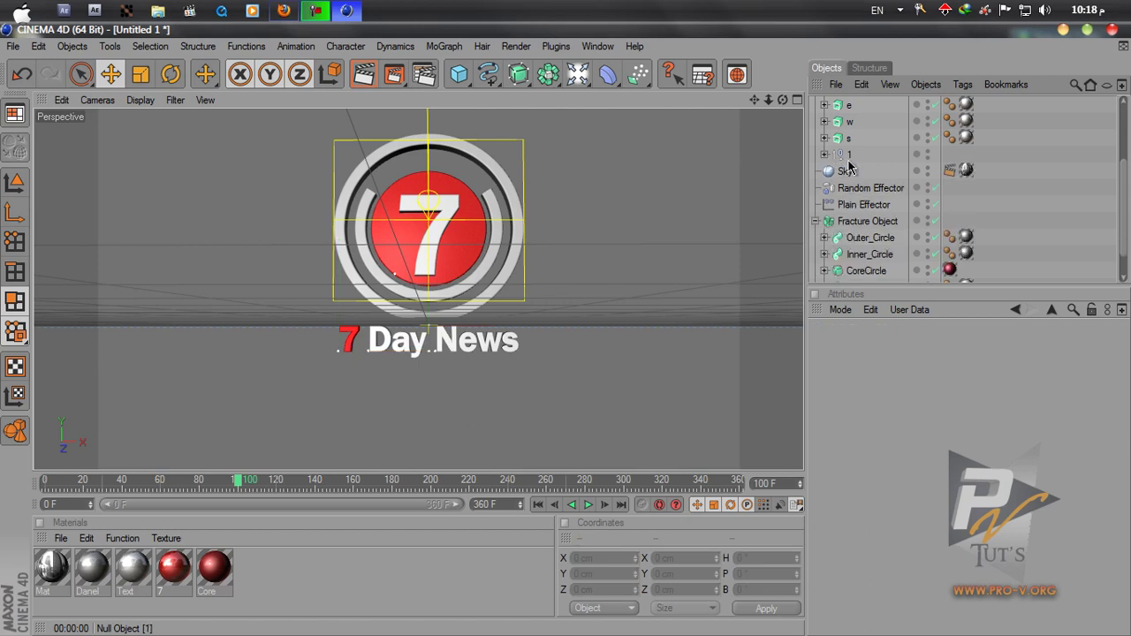
key(Delete)
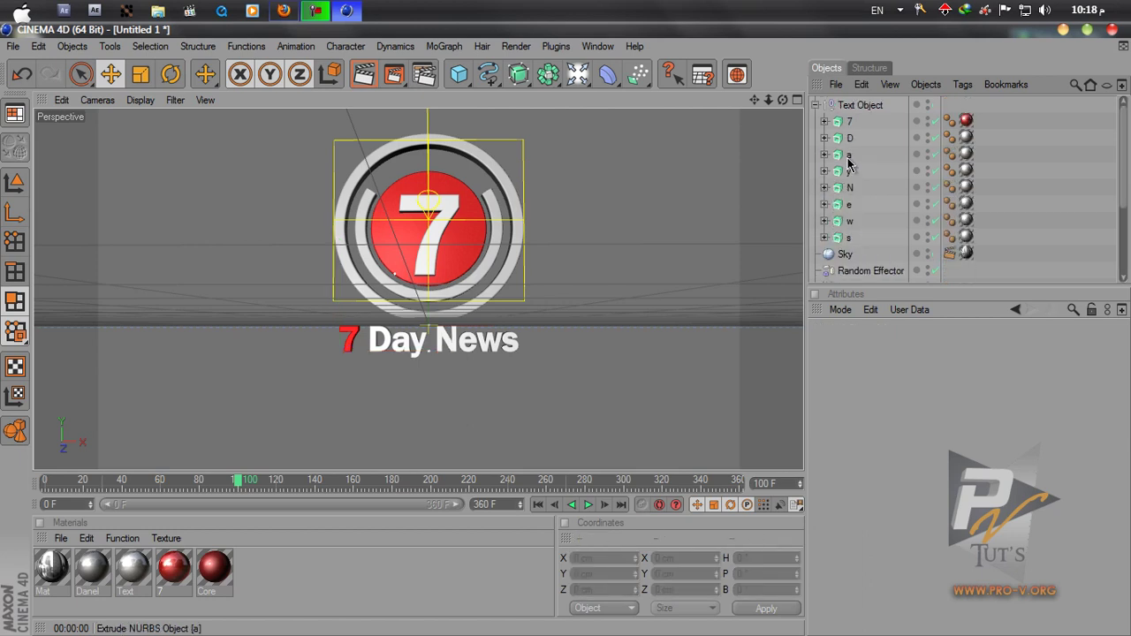
Move the eight extruded letters out of the Text Object null and delete that null.
click(846, 123)
shift+click(844, 239)
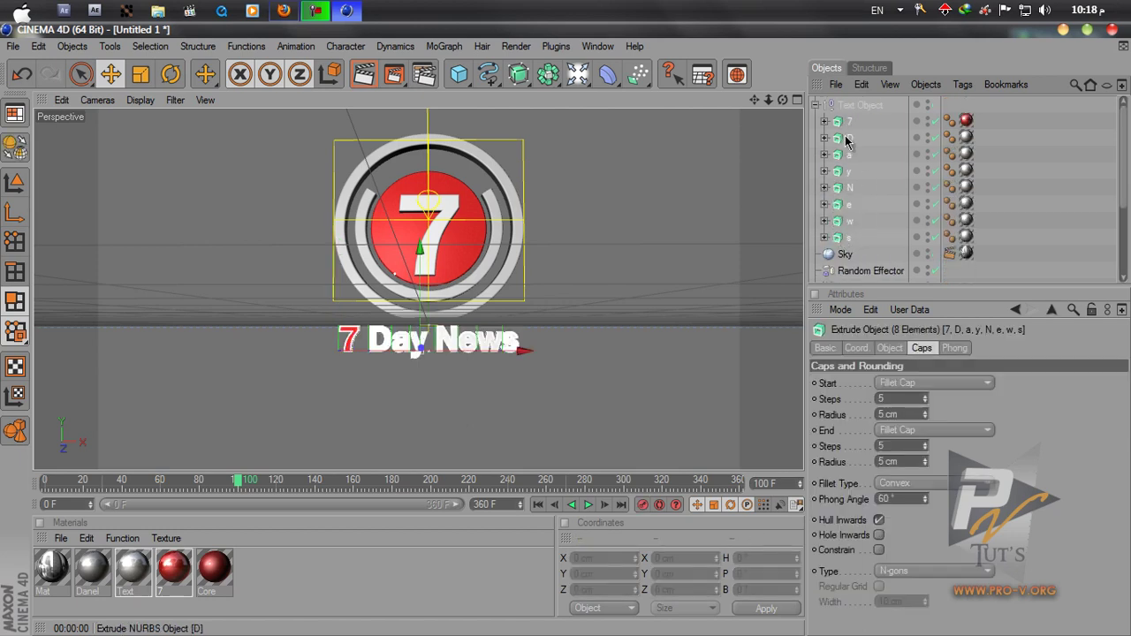
drag(842, 103, 844, 104)
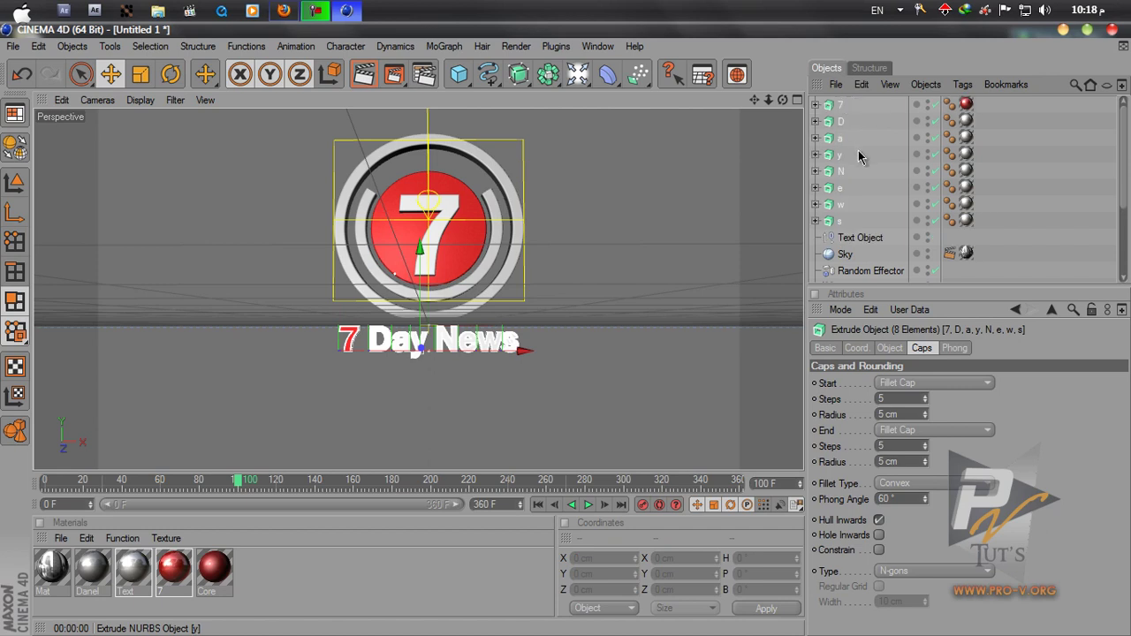
click(851, 240)
key(Delete)
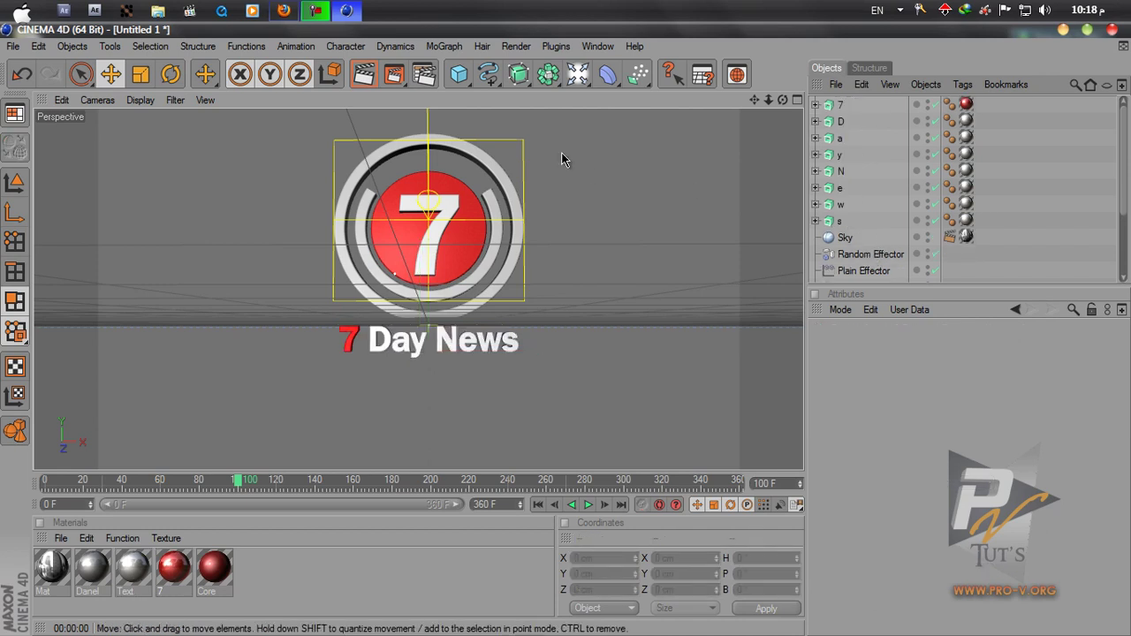
Add a MoGraph Fracture Object and make the eight extruded letters its children.
click(446, 48)
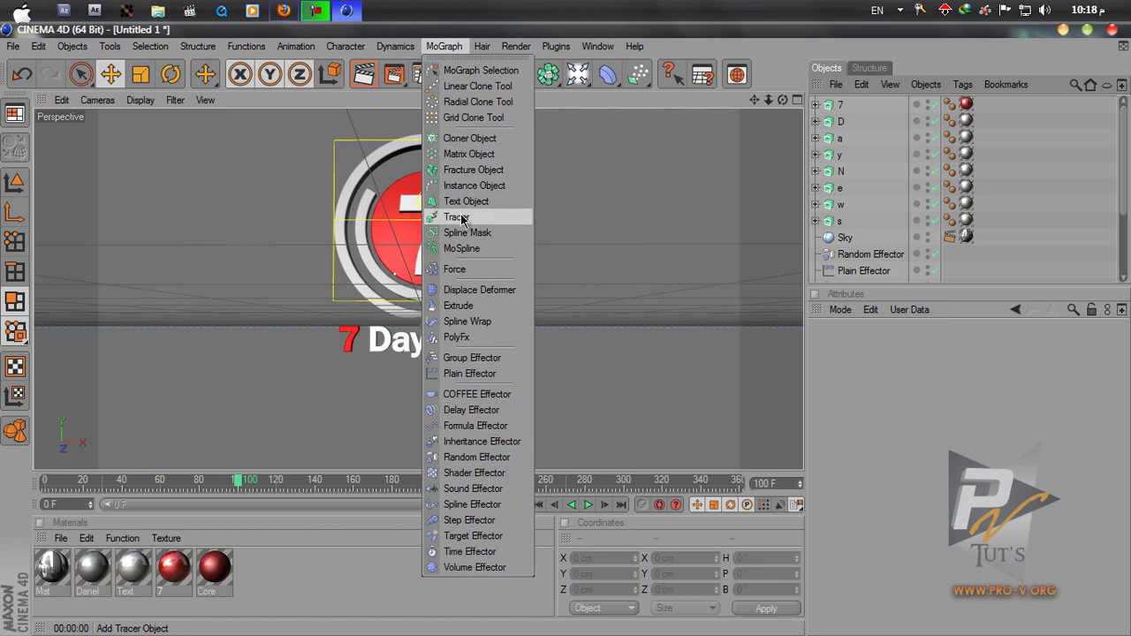
click(471, 170)
click(828, 127)
shift+click(839, 237)
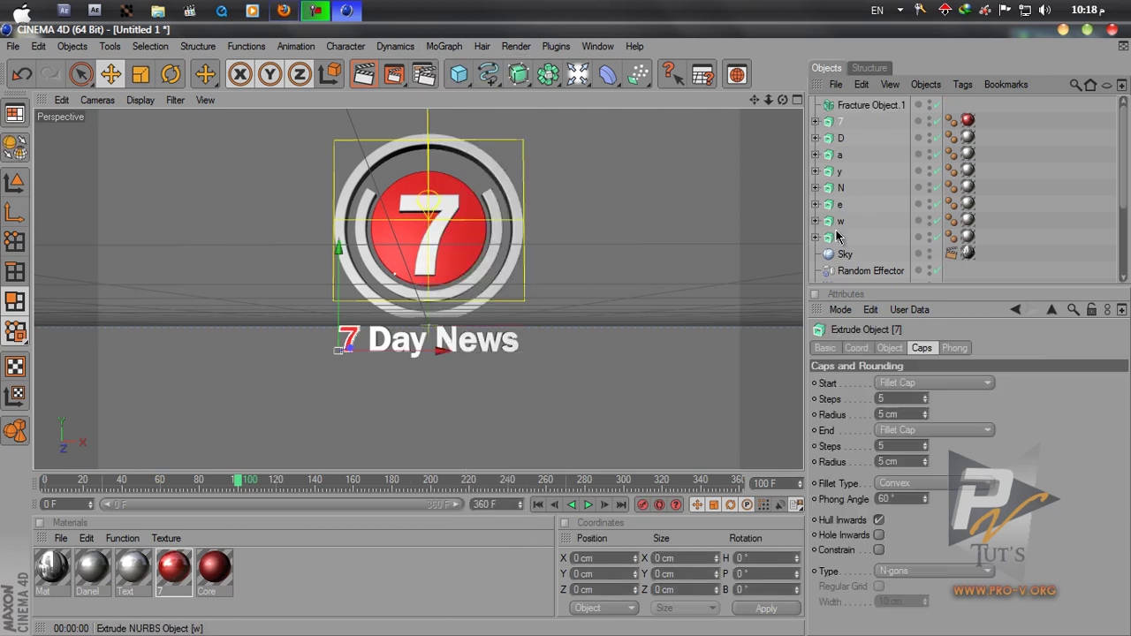
drag(862, 112, 855, 106)
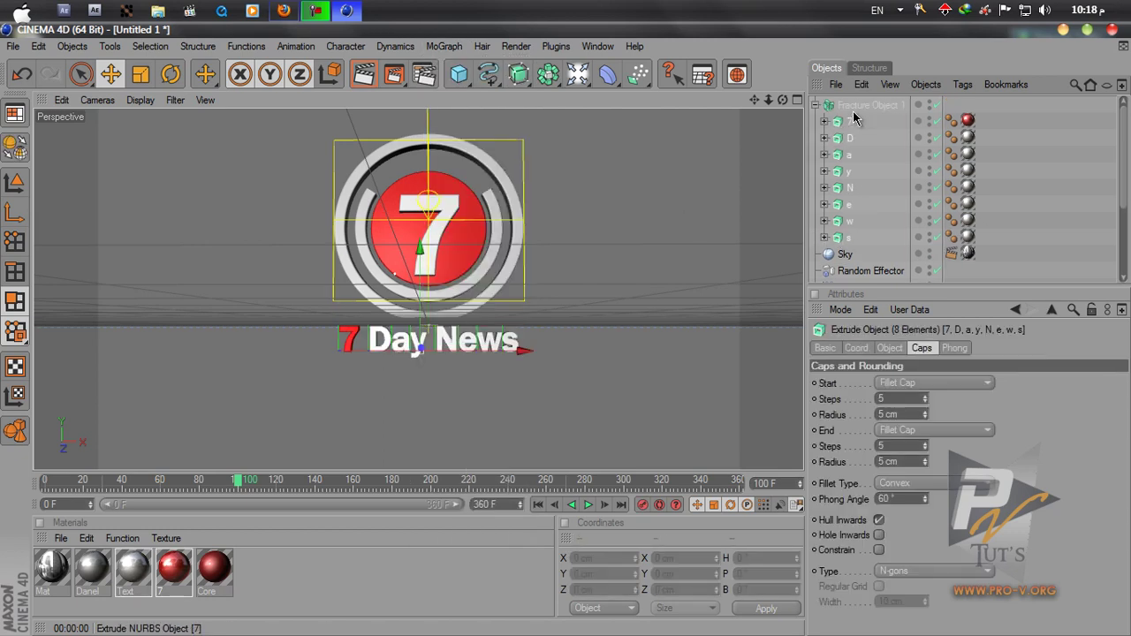
Collapse the new Fracture Object holding the letters and rename it Text nEWS.
click(855, 106)
click(815, 106)
double_click(857, 105)
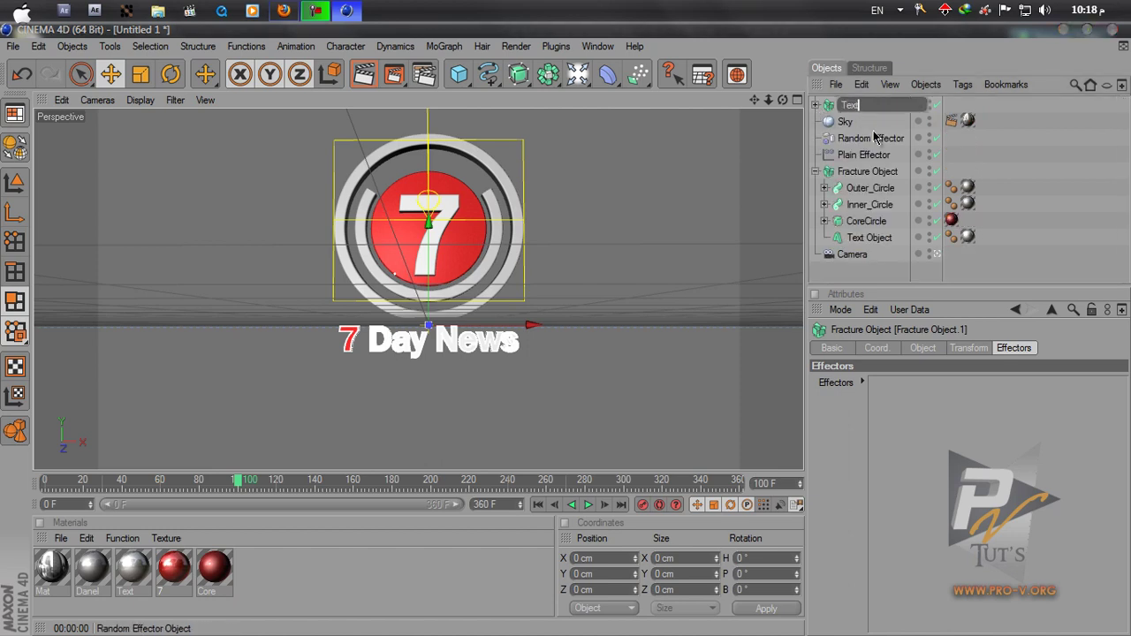
text(Text nEWS)
key(Return)
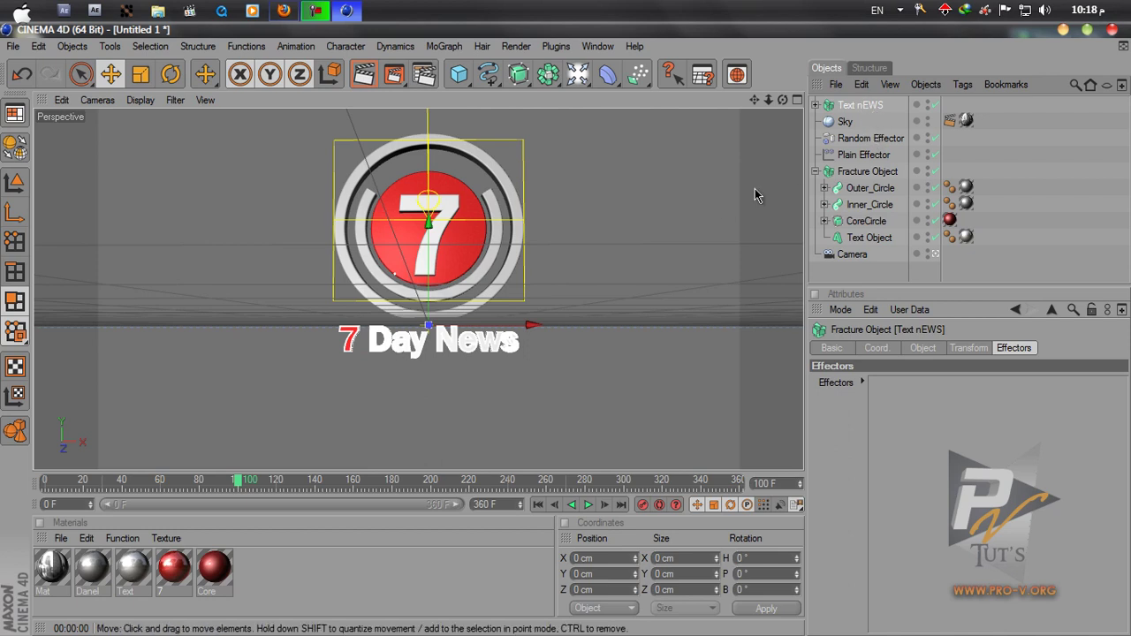
Leave the camera view and add a Plain Effector to Text nEWS with a Z position offset of -8000 cm.
click(934, 254)
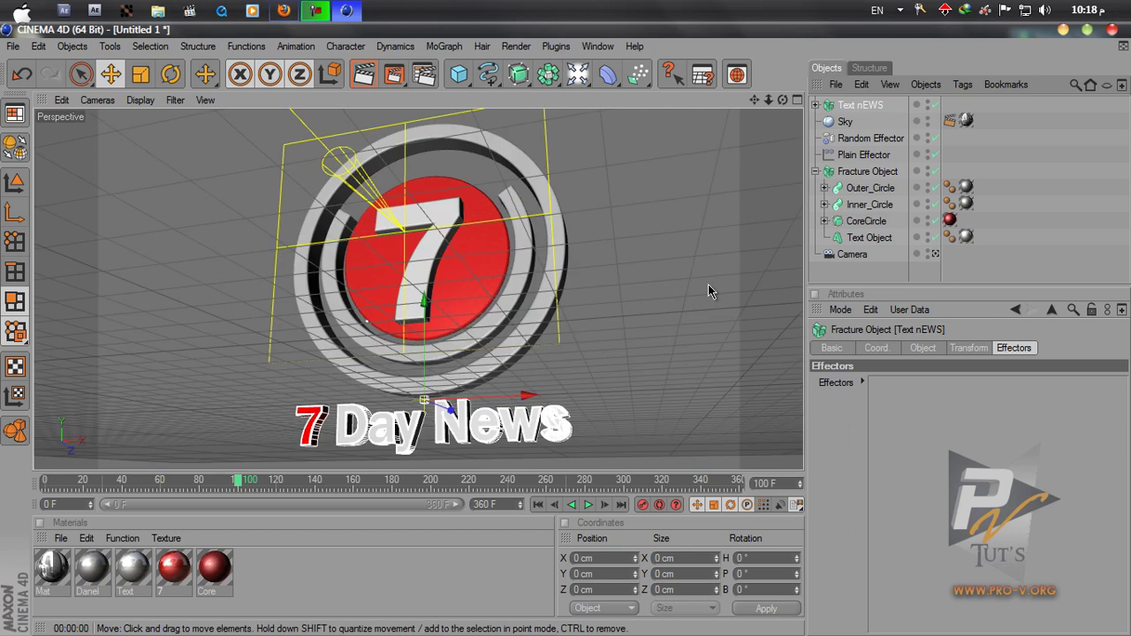
drag(782, 100, 563, 330)
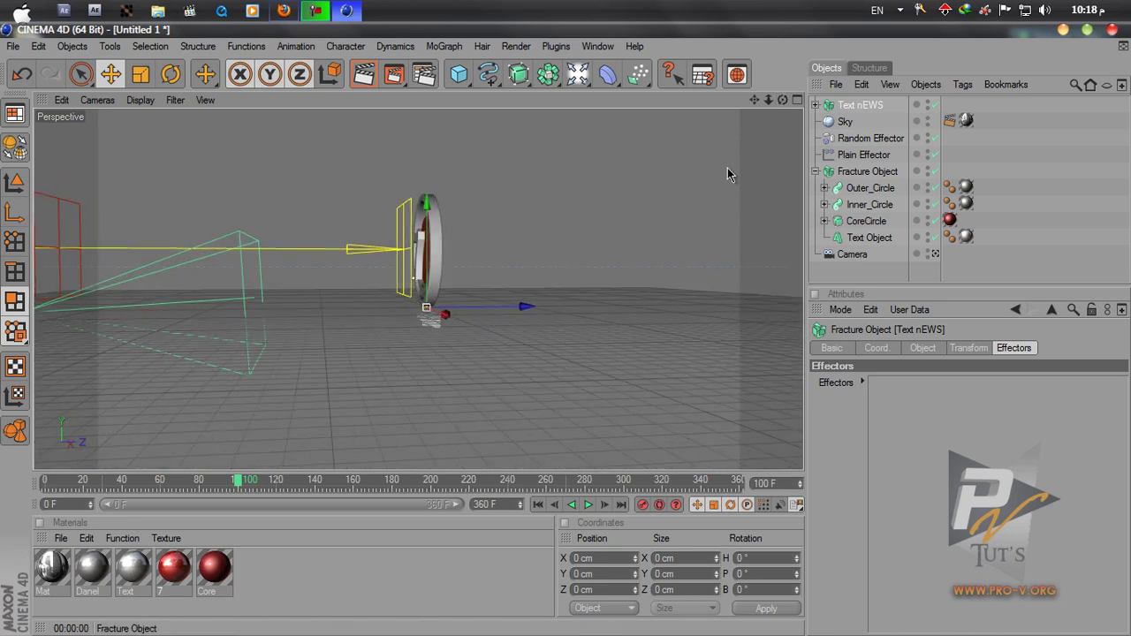
click(444, 47)
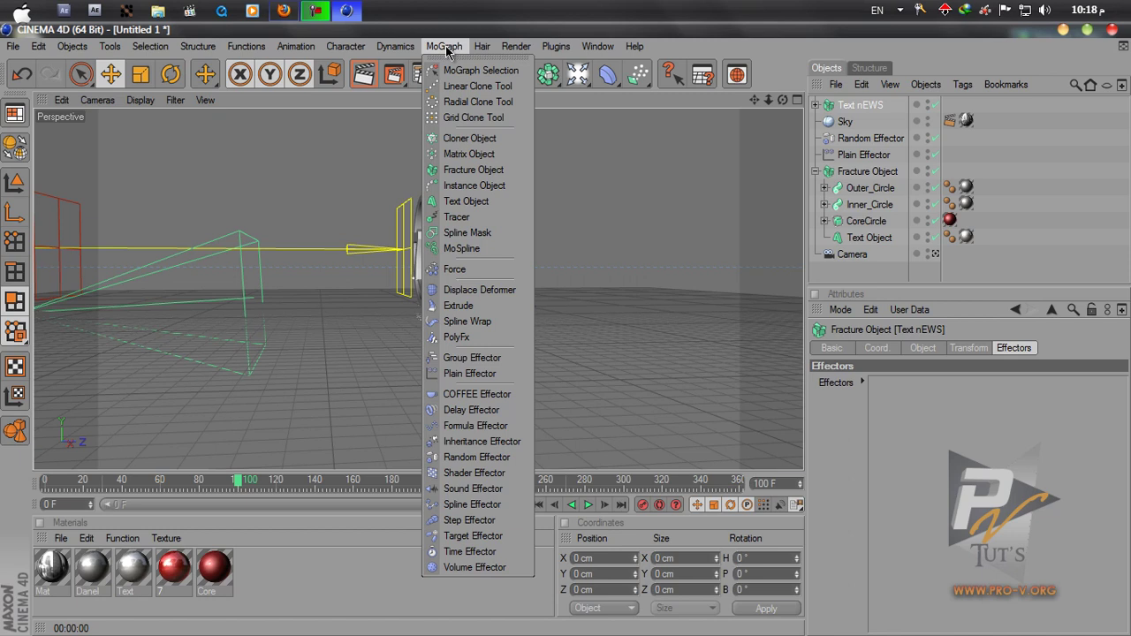
click(481, 375)
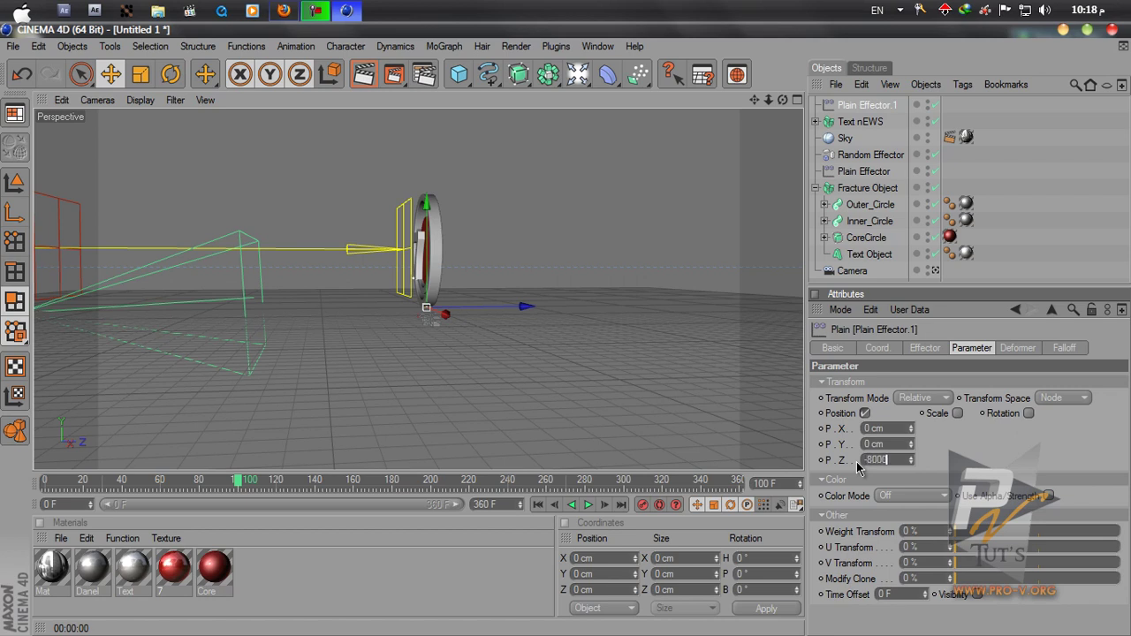
key(ctrl+shift+z)
key(ctrl+shift+z)
key(ctrl+shift+z)
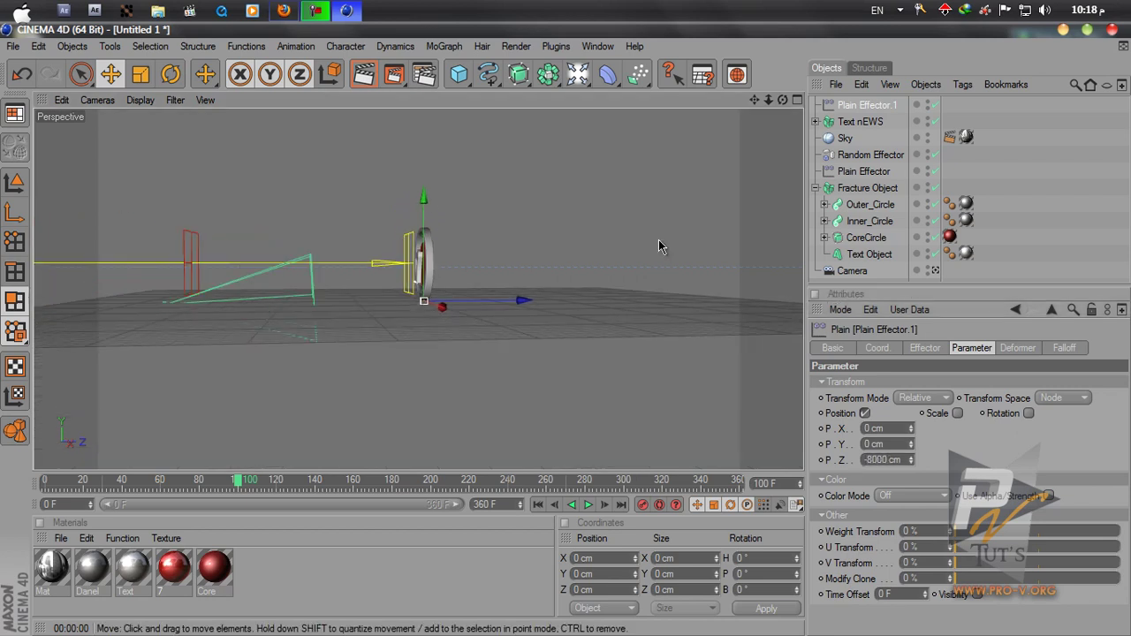
key(ctrl+shift+z)
key(ctrl+shift+z)
key(ctrl+shift+z)
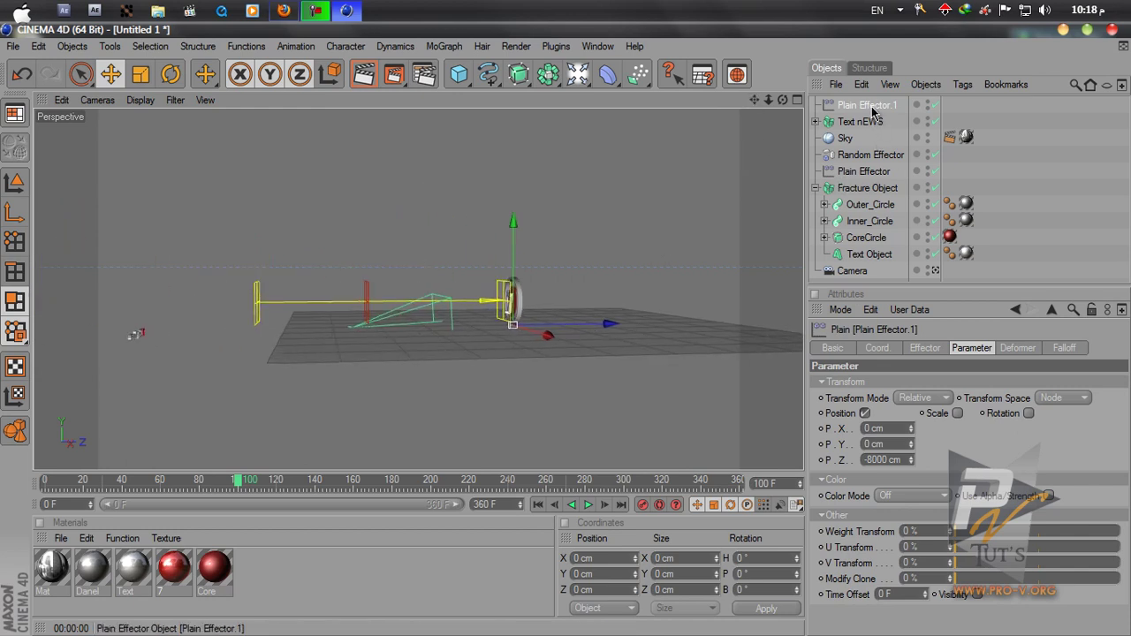
Give the new Plain Effector a Linear falloff with a Z size of 1200 cm, and slide it along Z to test the letters' movement.
click(1063, 348)
click(897, 382)
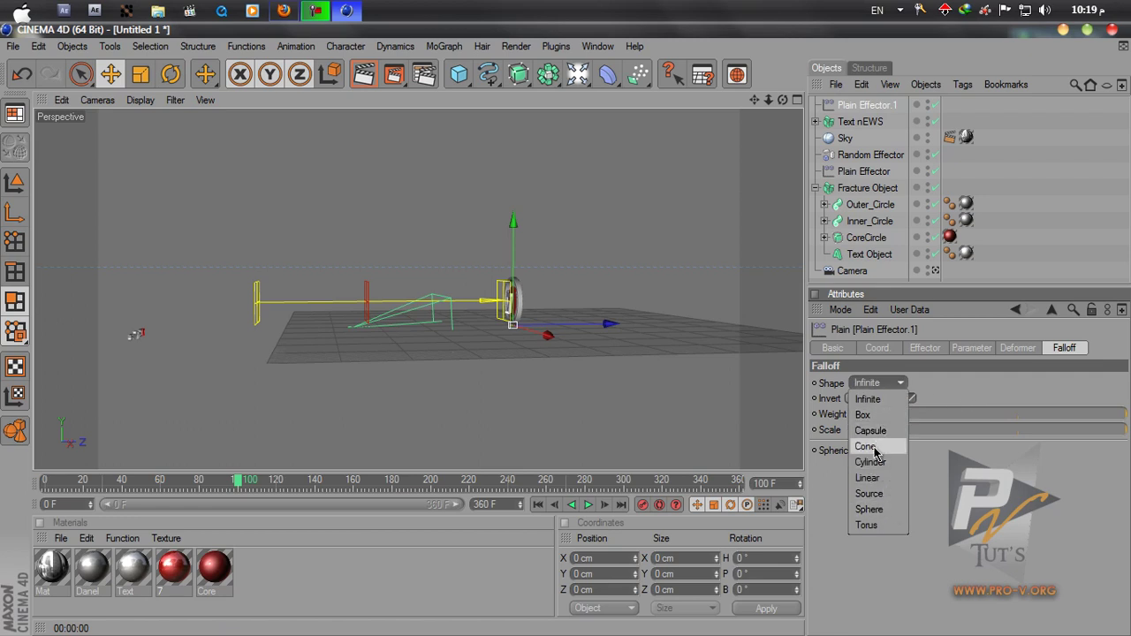
click(883, 478)
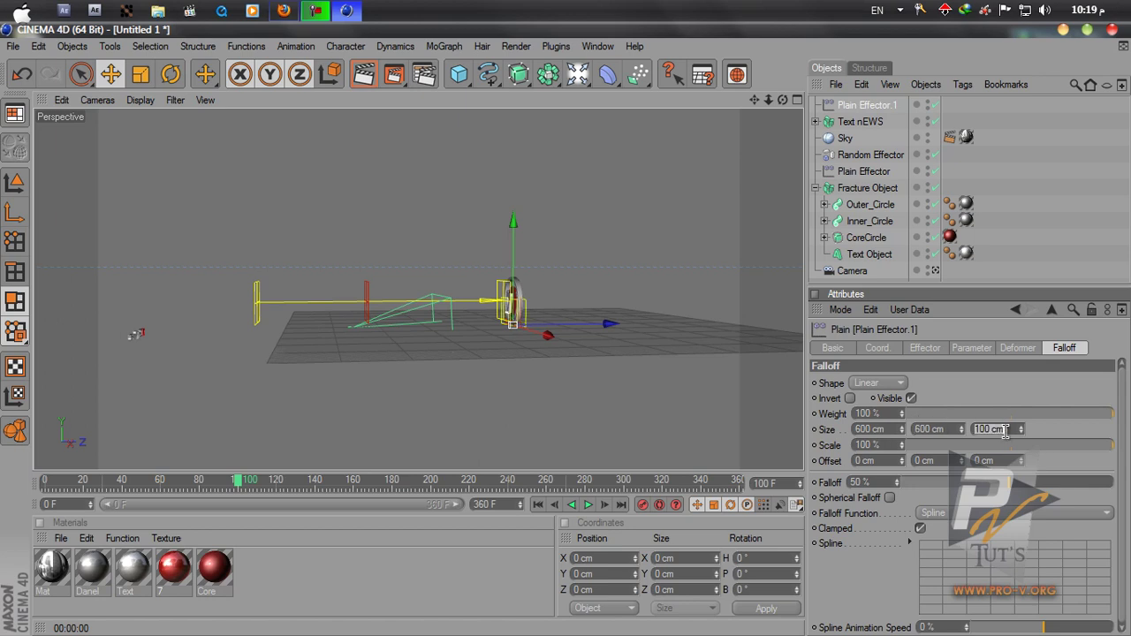
key(Return)
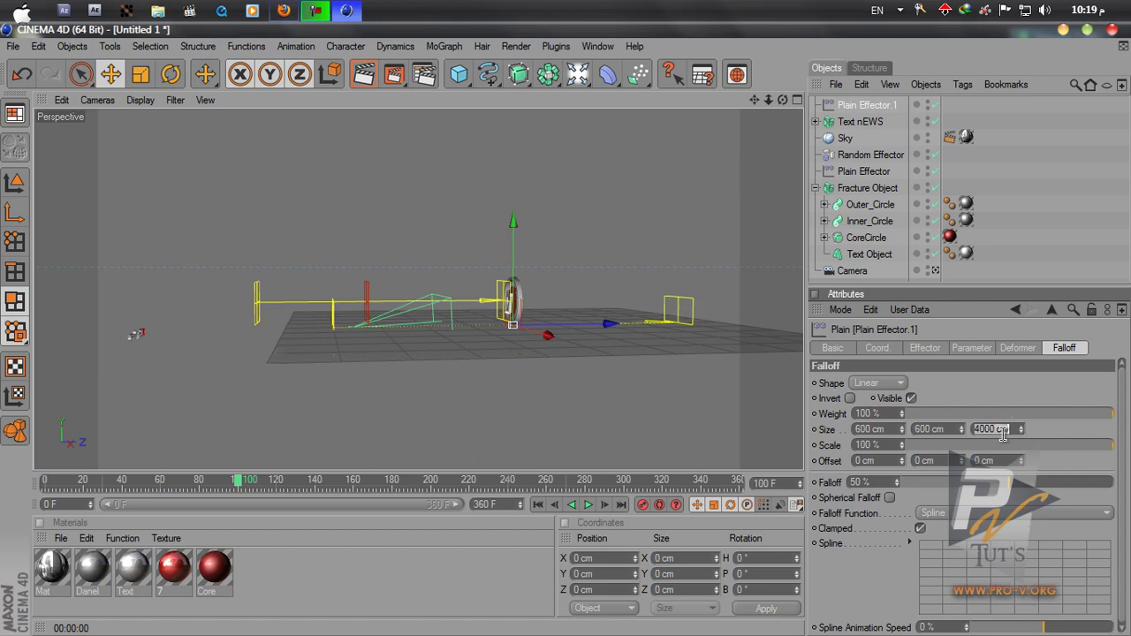
key(Return)
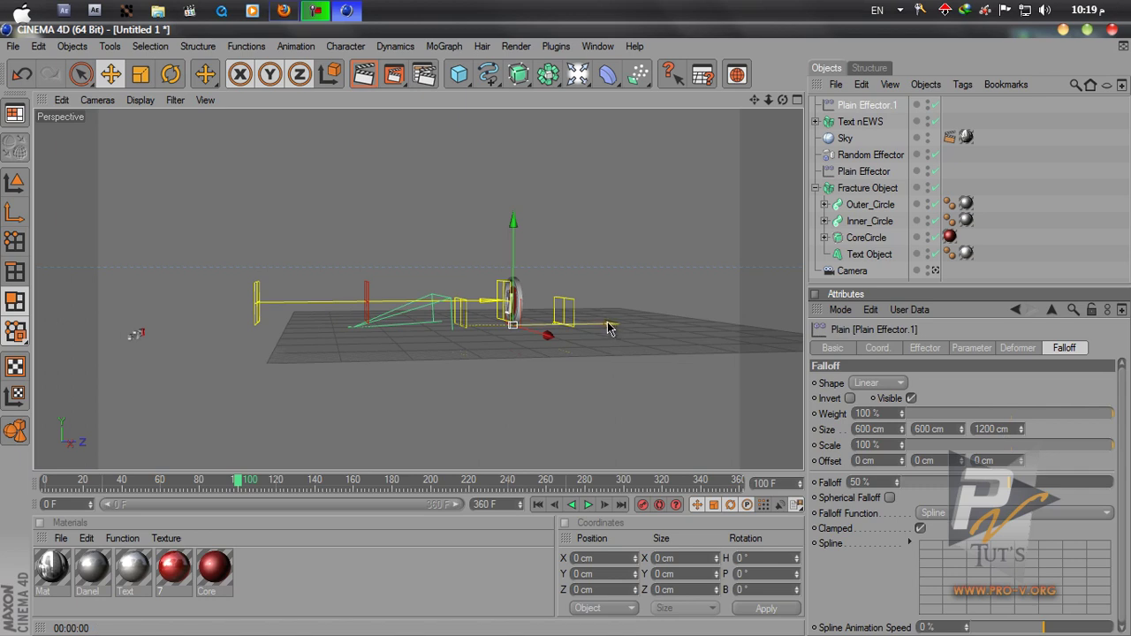
drag(608, 328, 567, 336)
drag(783, 99, 751, 182)
drag(768, 100, 568, 331)
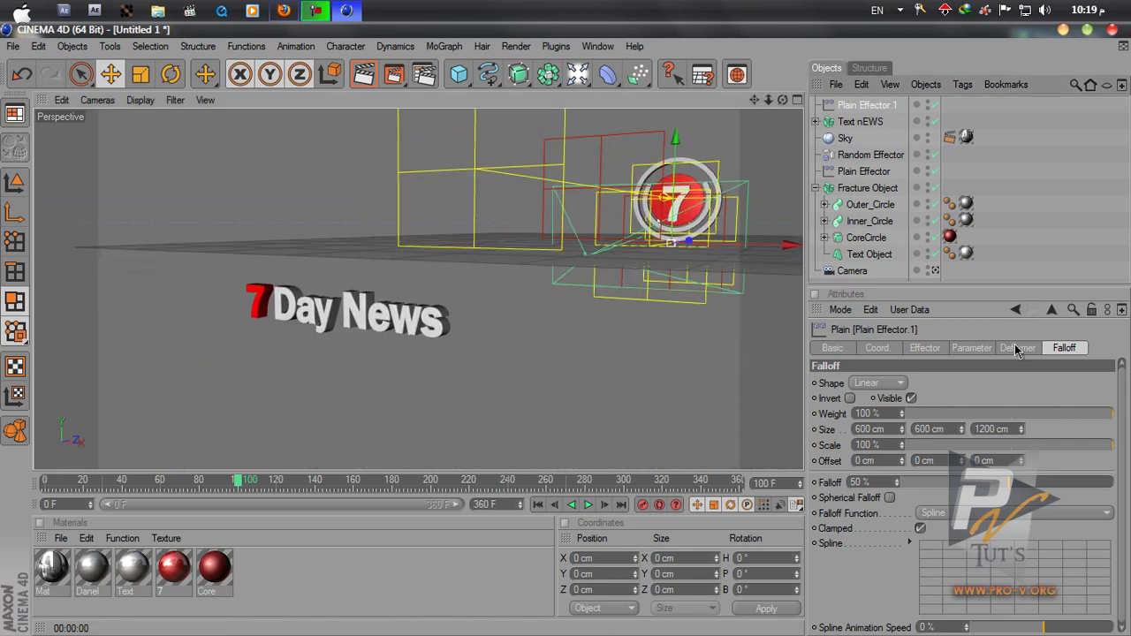
Enable rotation in the new Plain Effector, with R.H at 60° and R.P at 0°.
click(968, 348)
click(1029, 413)
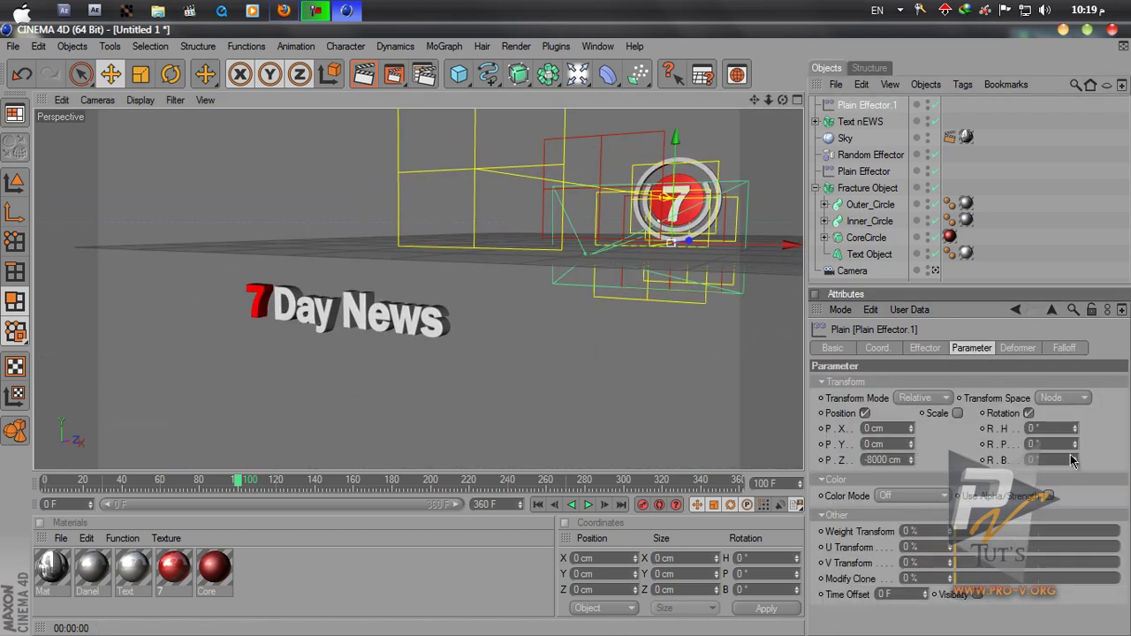
mouse_move(1077, 448)
mouse_down()
mouse_move(1078, 464)
mouse_move(1076, 426)
mouse_move(1076, 448)
mouse_up()
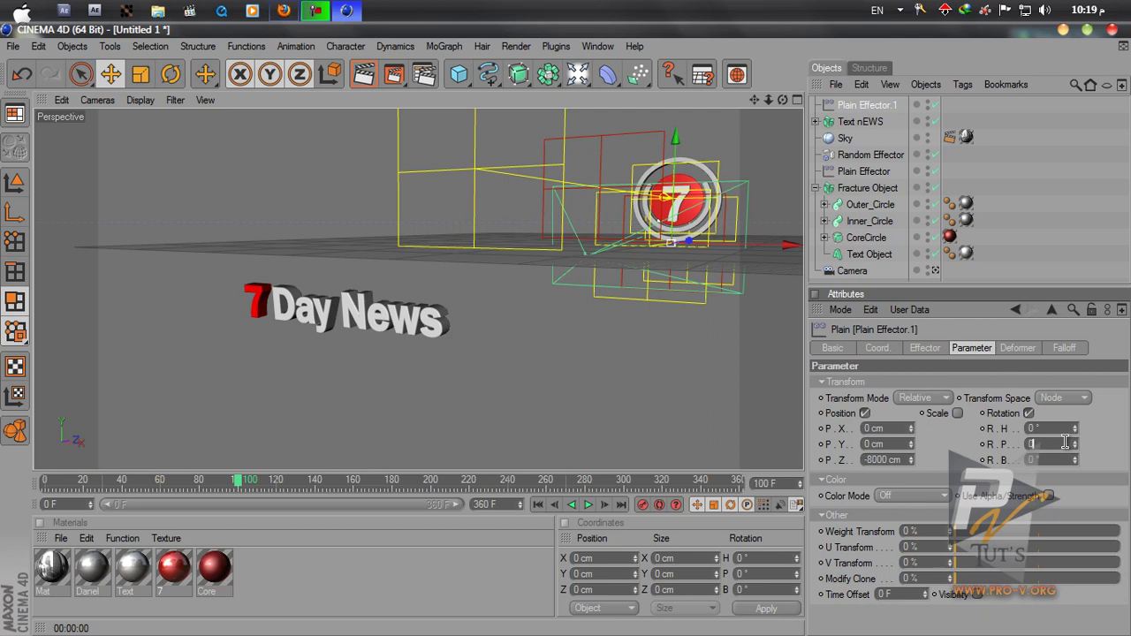
text(0)
key(Return)
drag(1076, 431, 1076, 433)
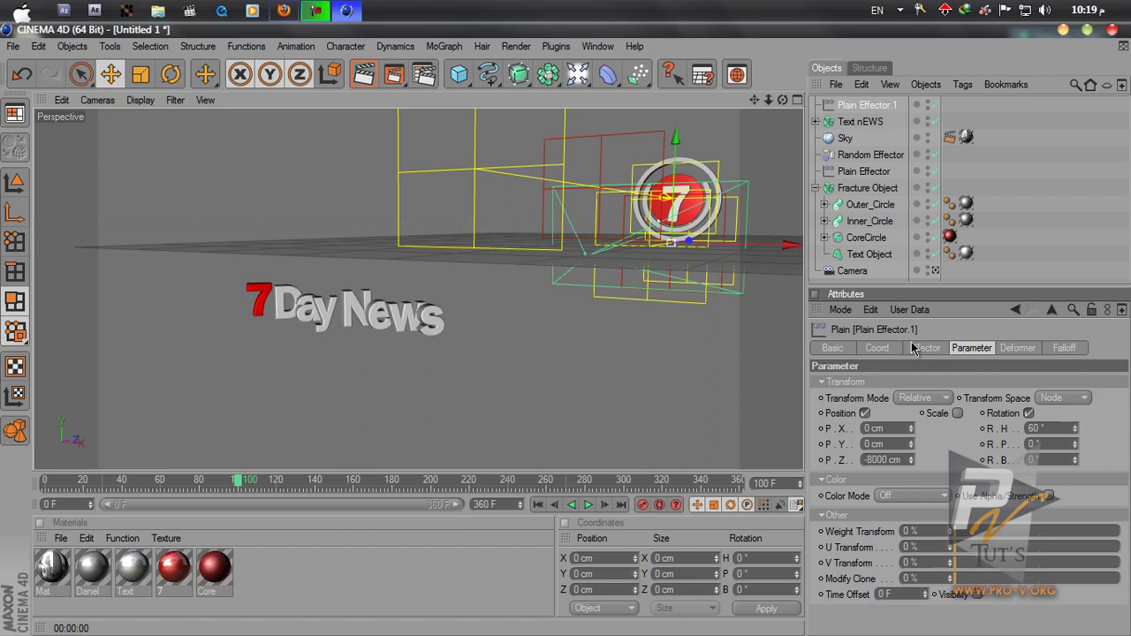
Look through the scene's Camera and set the effector's Z position to about -770 cm.
drag(784, 101, 567, 331)
click(934, 270)
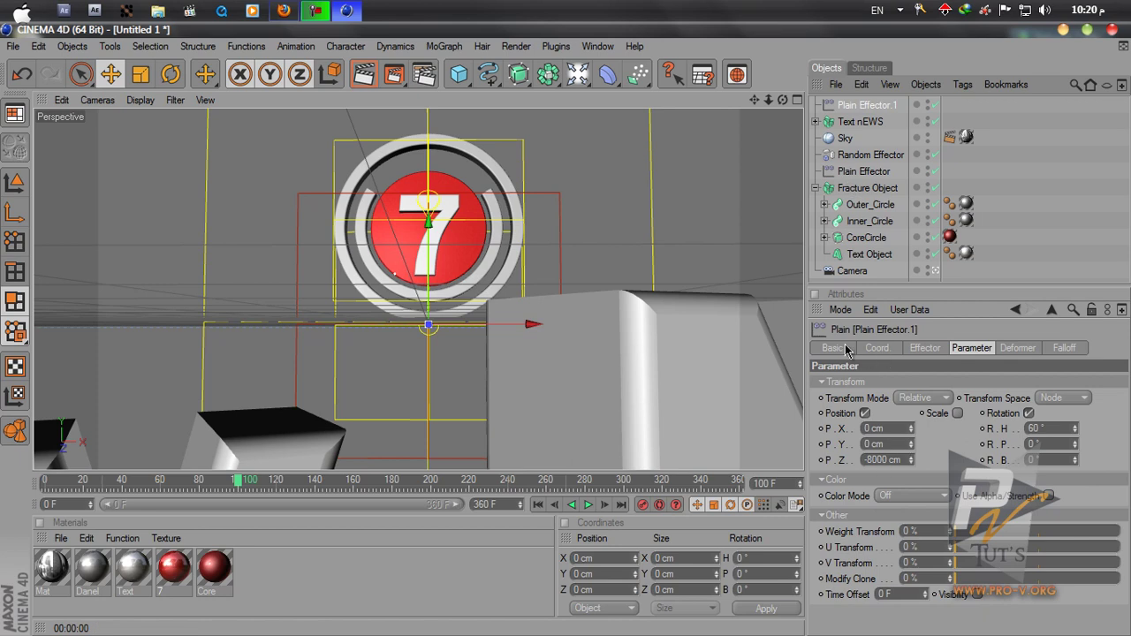
click(875, 348)
mouse_move(893, 416)
mouse_down()
mouse_move(891, 394)
mouse_move(893, 440)
mouse_move(895, 422)
mouse_move(905, 444)
mouse_move(894, 420)
mouse_up()
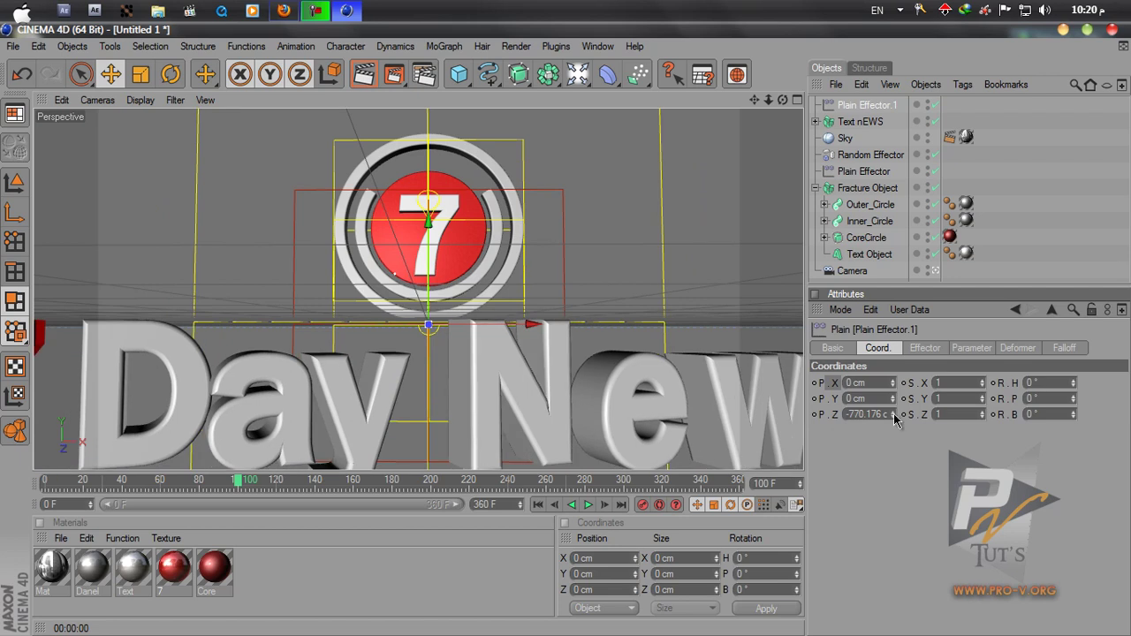
Set the effector's rotation offsets to 103° heading, 24° pitch and -55° bank.
click(1016, 349)
click(1058, 352)
click(972, 350)
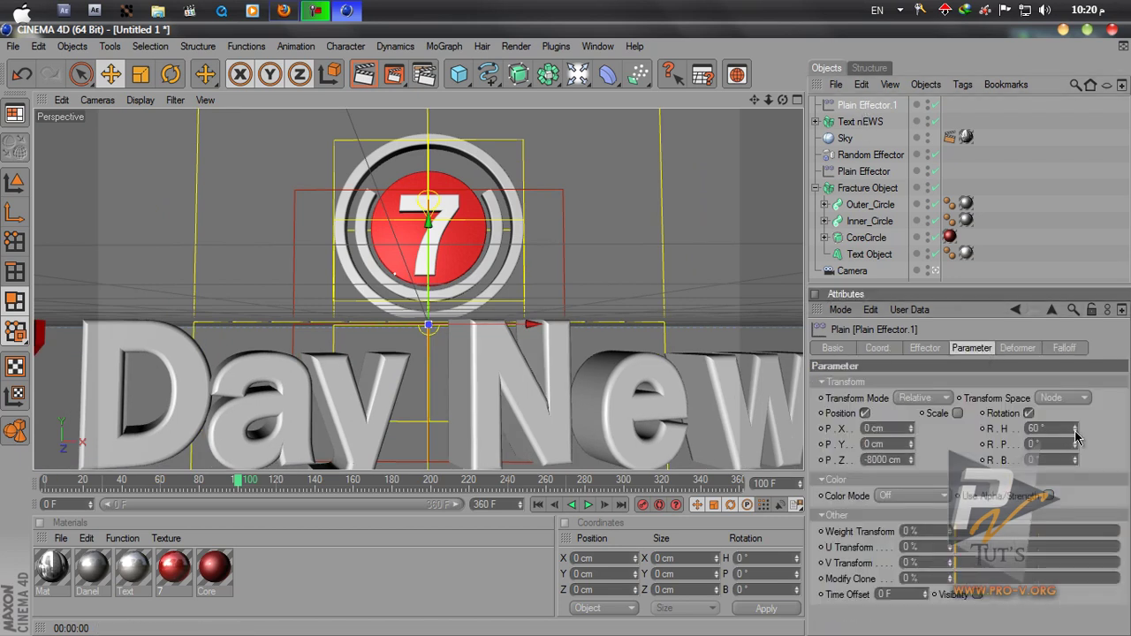
drag(1074, 428, 1060, 329)
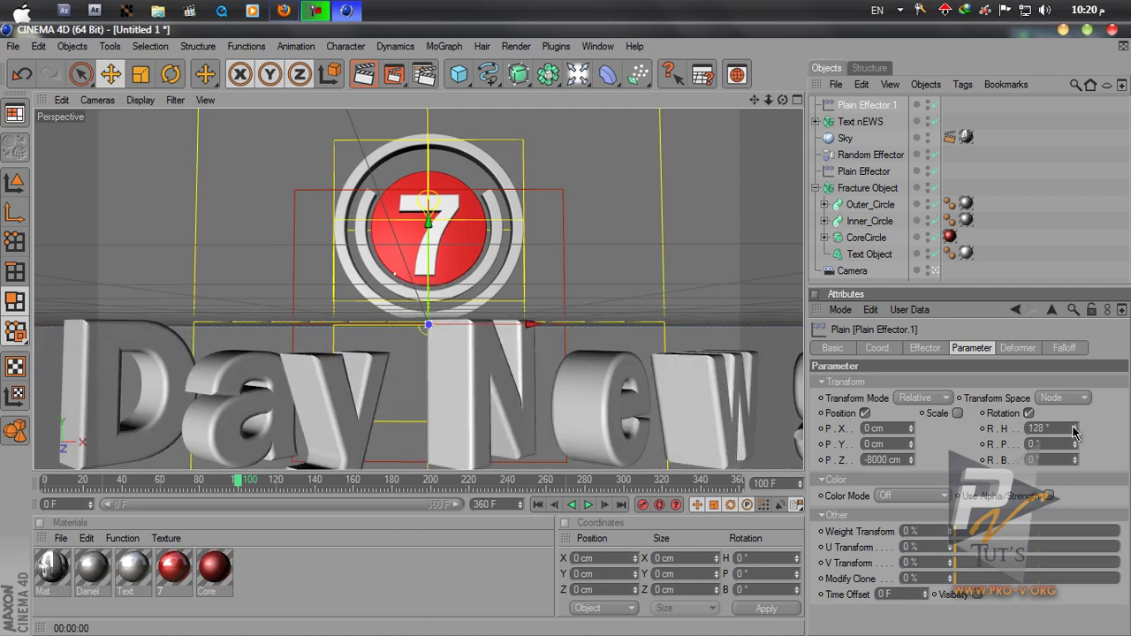
mouse_move(1074, 430)
mouse_down()
mouse_move(1076, 468)
mouse_move(1070, 423)
mouse_move(1089, 515)
mouse_move(1076, 446)
mouse_up()
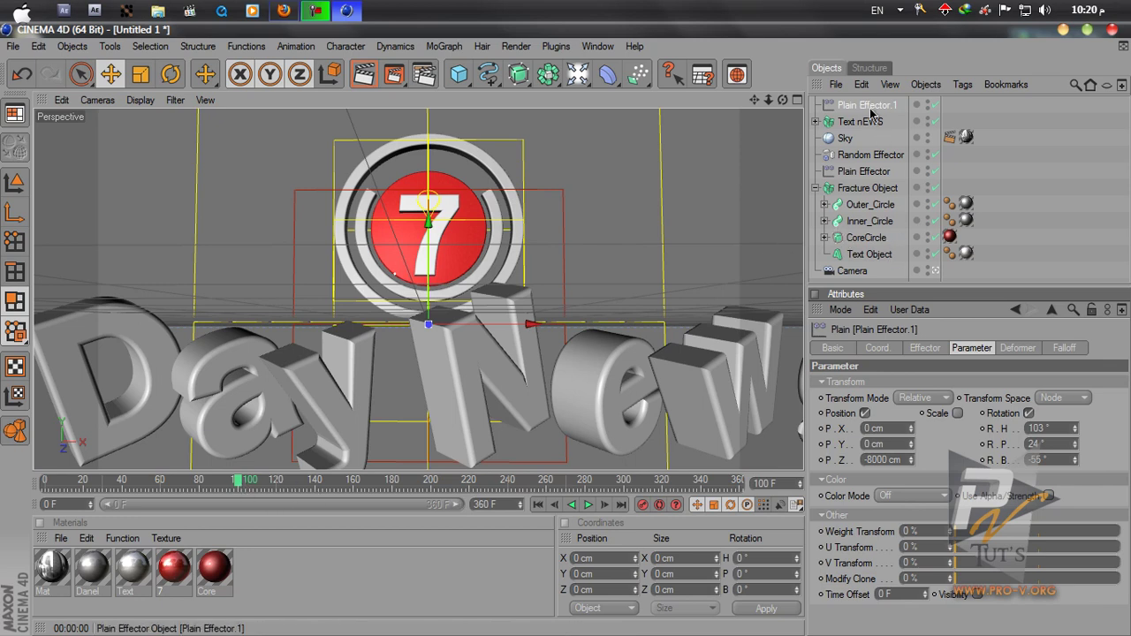
Leave the camera view, slide the new Plain Effector along its Z axis, and rename it Text Effector.
click(935, 270)
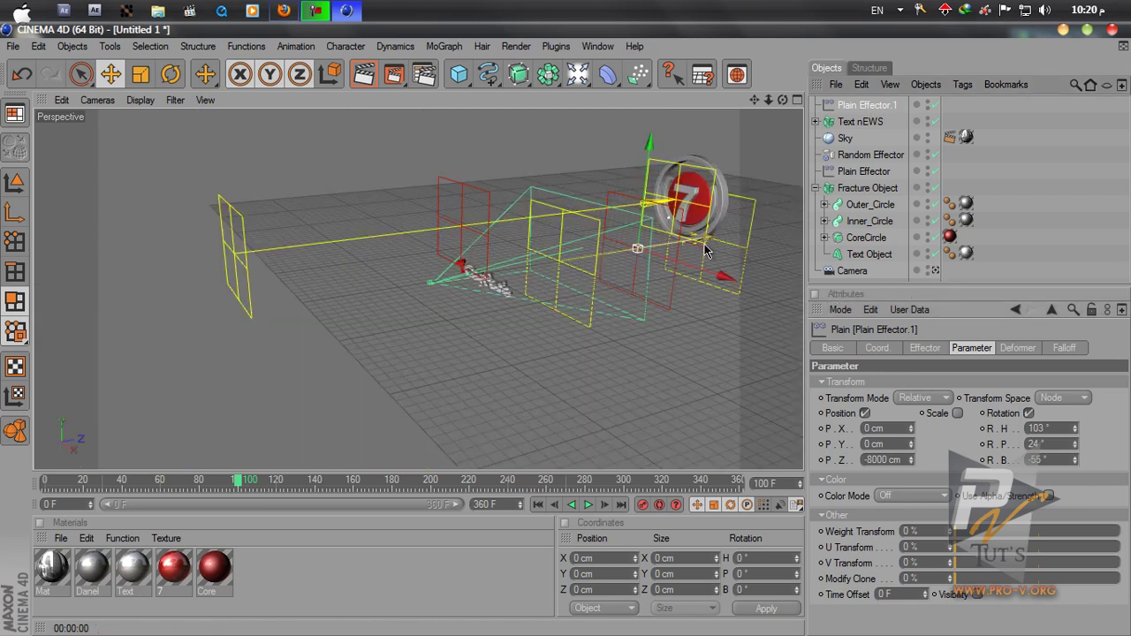
drag(575, 325, 565, 329)
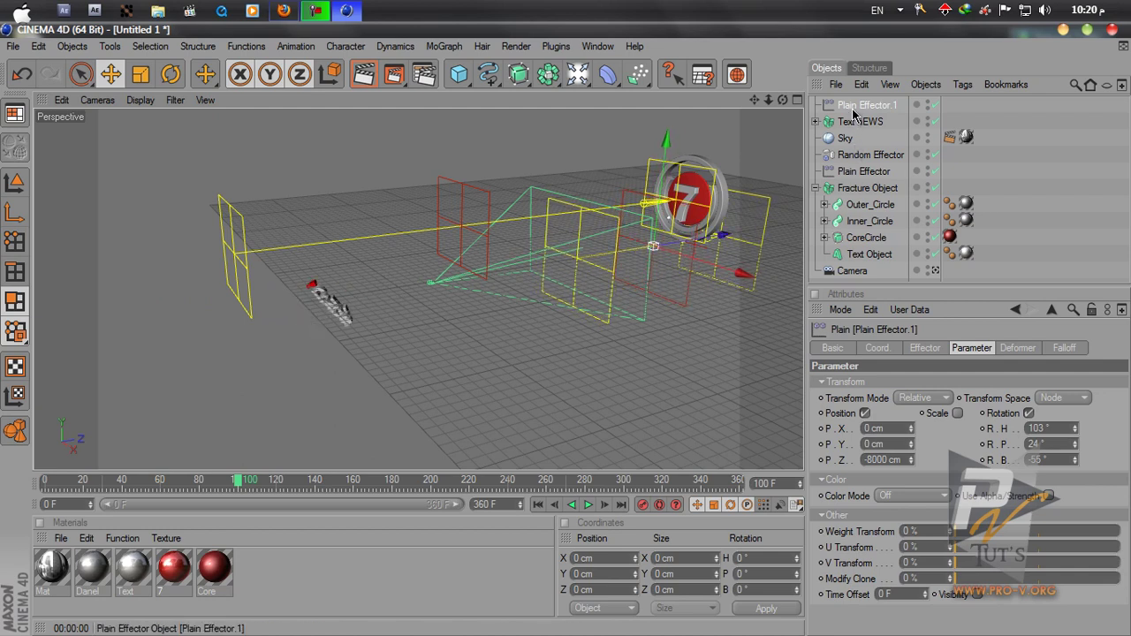
click(853, 106)
double_click(853, 106)
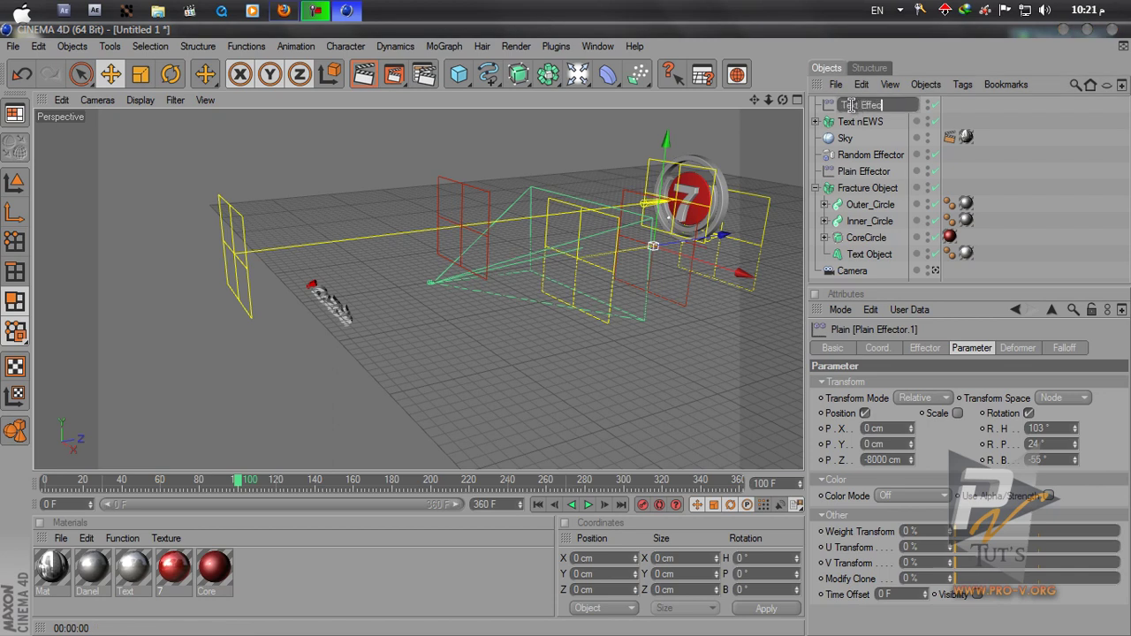
text(Text Effector)
key(Return)
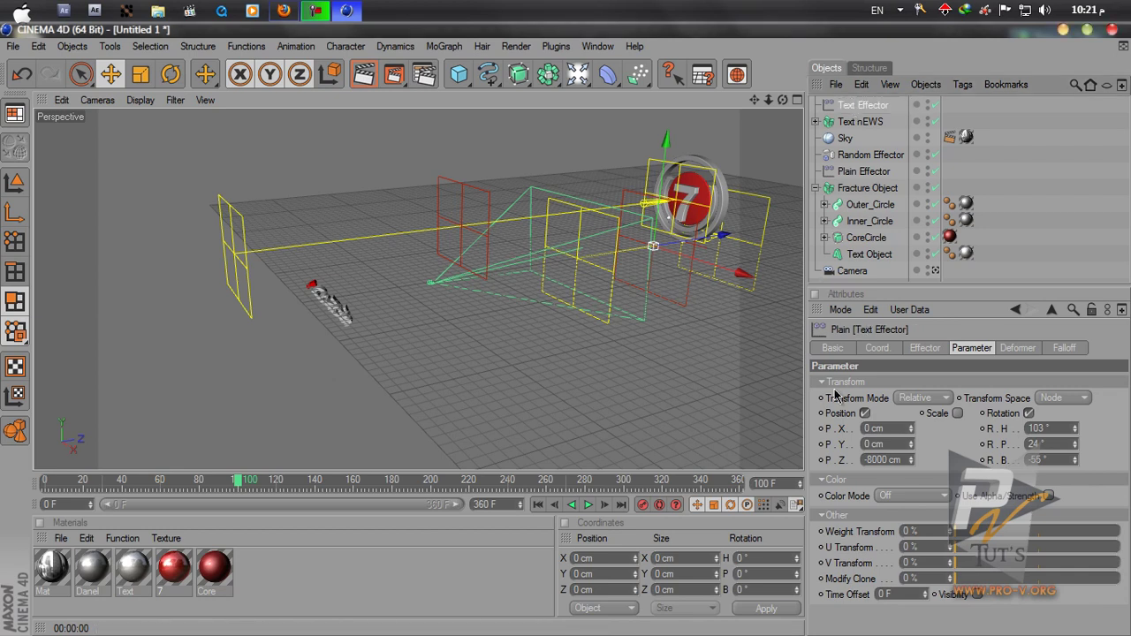
Keyframe the Text Effector's position at frame 100, and again at frame 160 with its Z position moved to about -1392 cm.
click(874, 348)
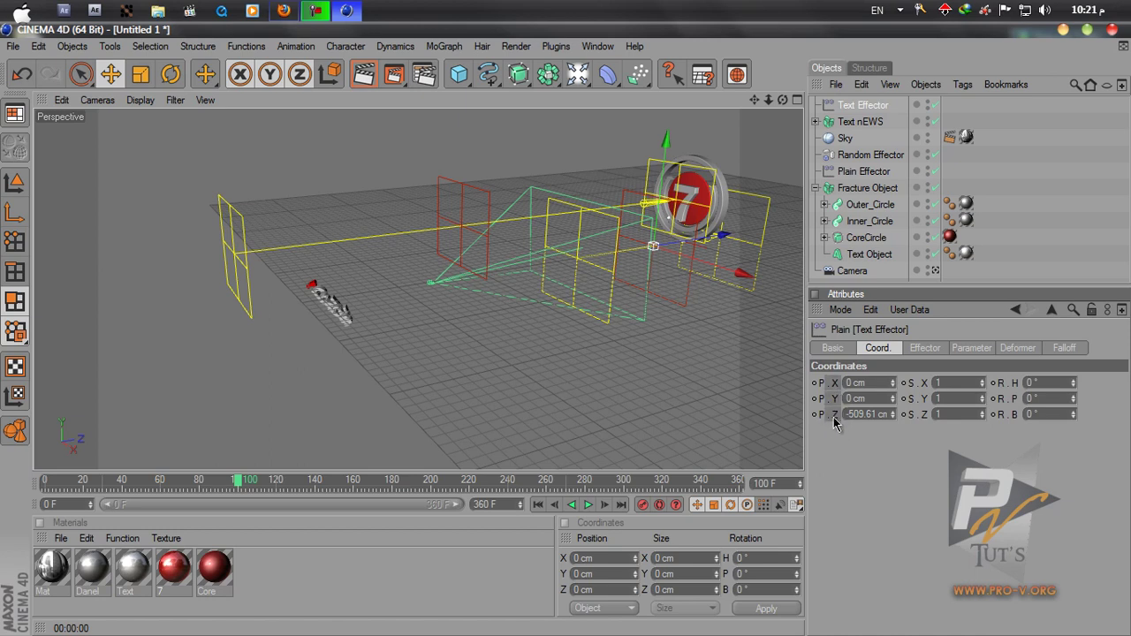
drag(238, 481, 344, 495)
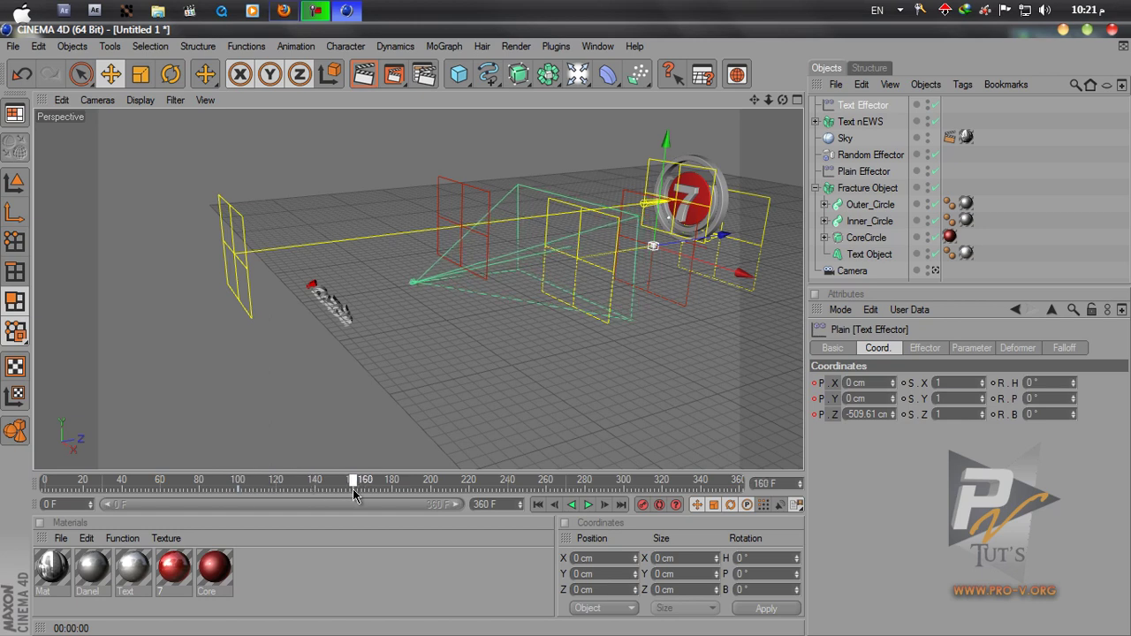
drag(727, 245, 565, 328)
click(813, 414)
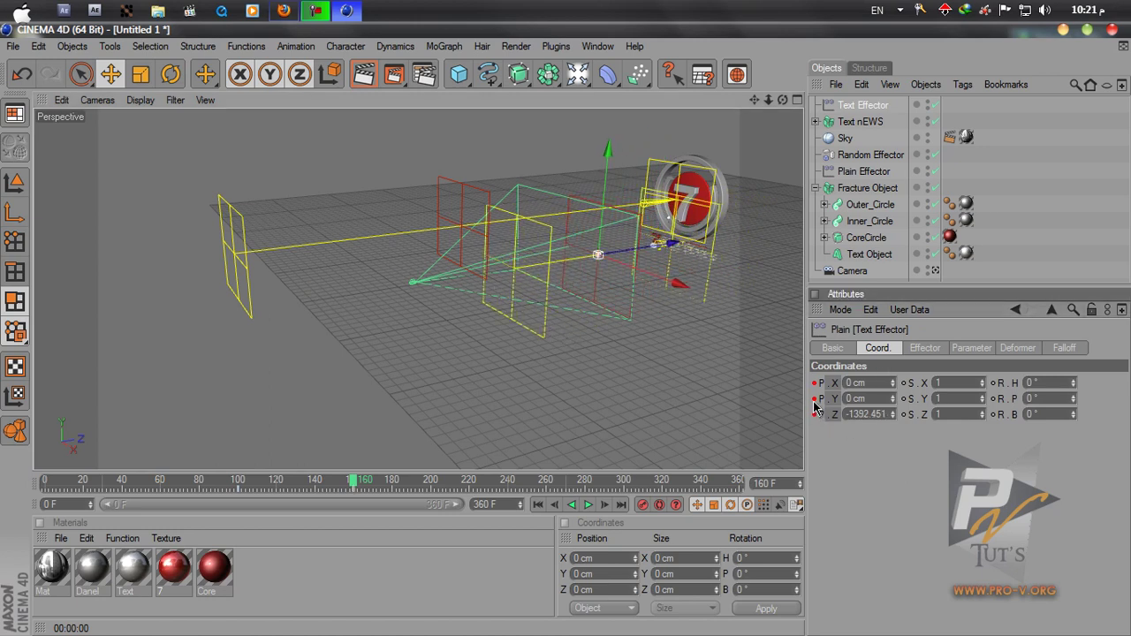
Look through the scene's Camera and play the animation from the first frame to review the lettering's flight.
click(935, 270)
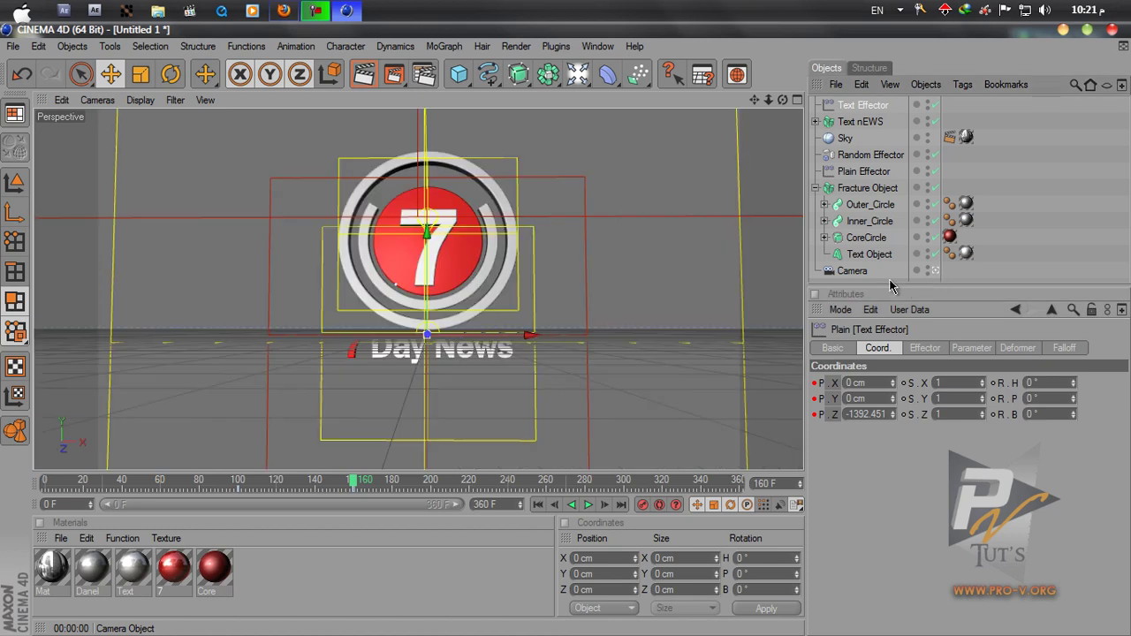
click(537, 505)
click(1038, 244)
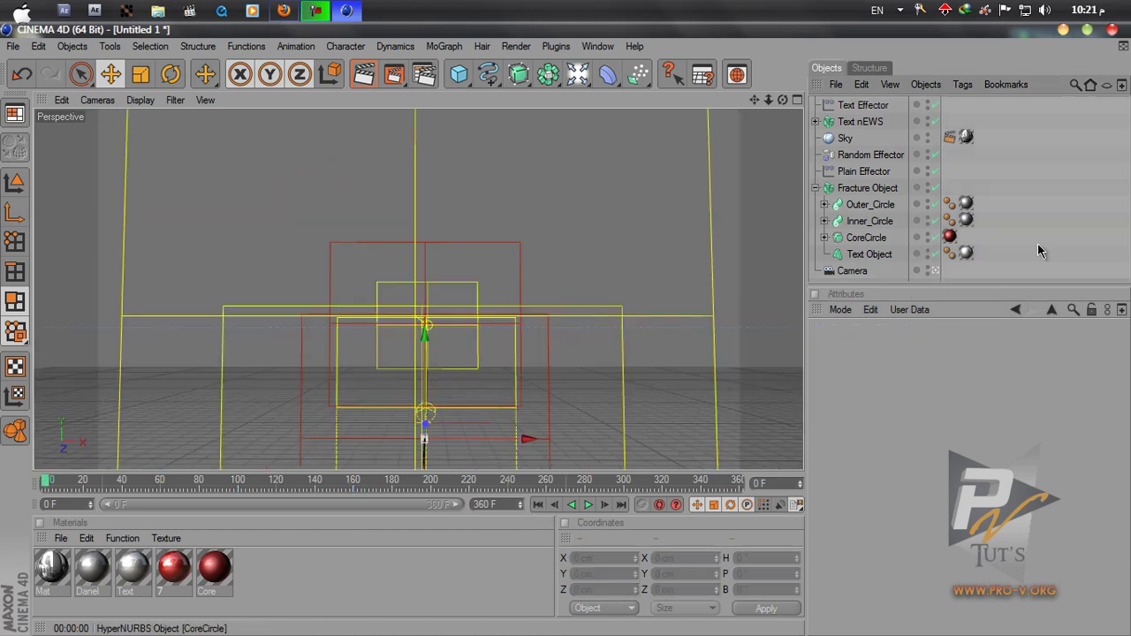
click(587, 504)
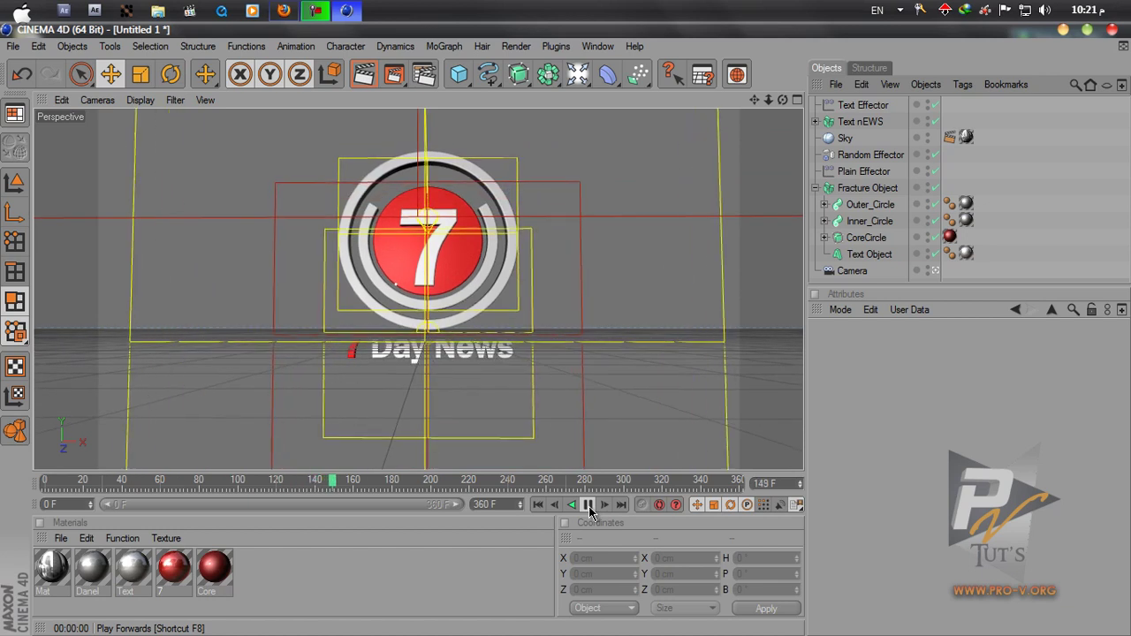
click(588, 504)
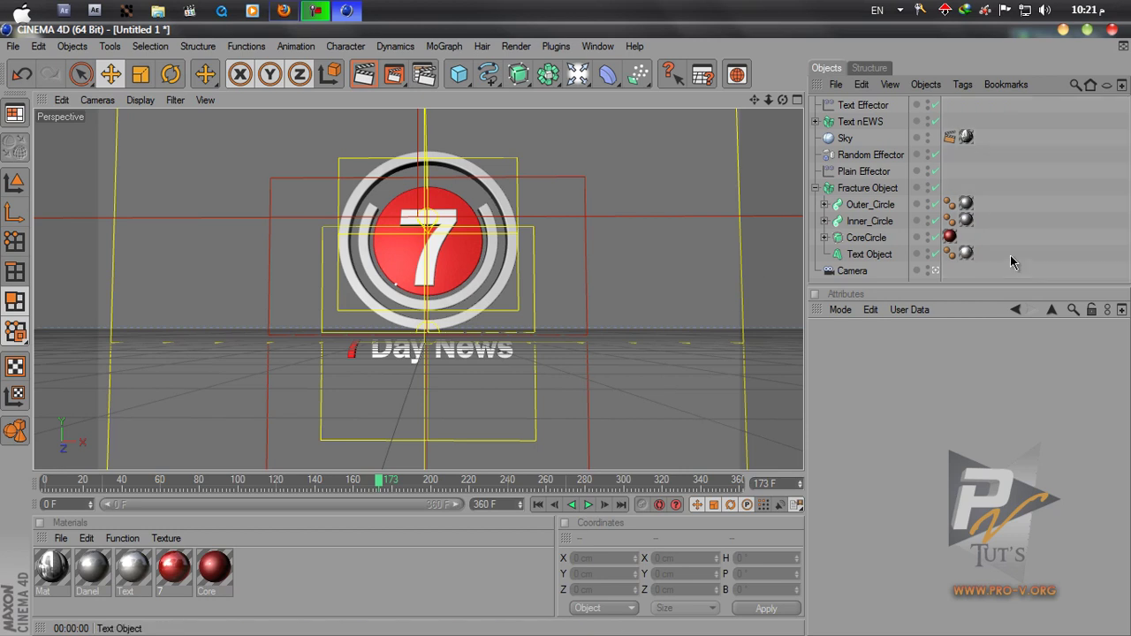
Inspect the letters inside the Text nEWS Fracture Object and its object mode.
click(871, 124)
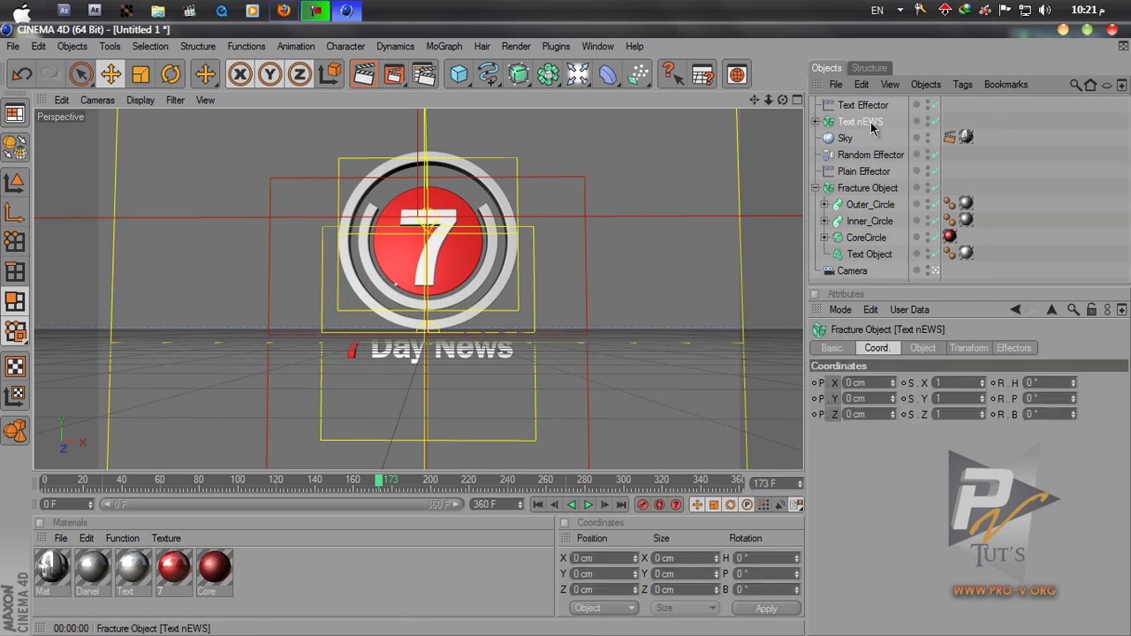
click(818, 122)
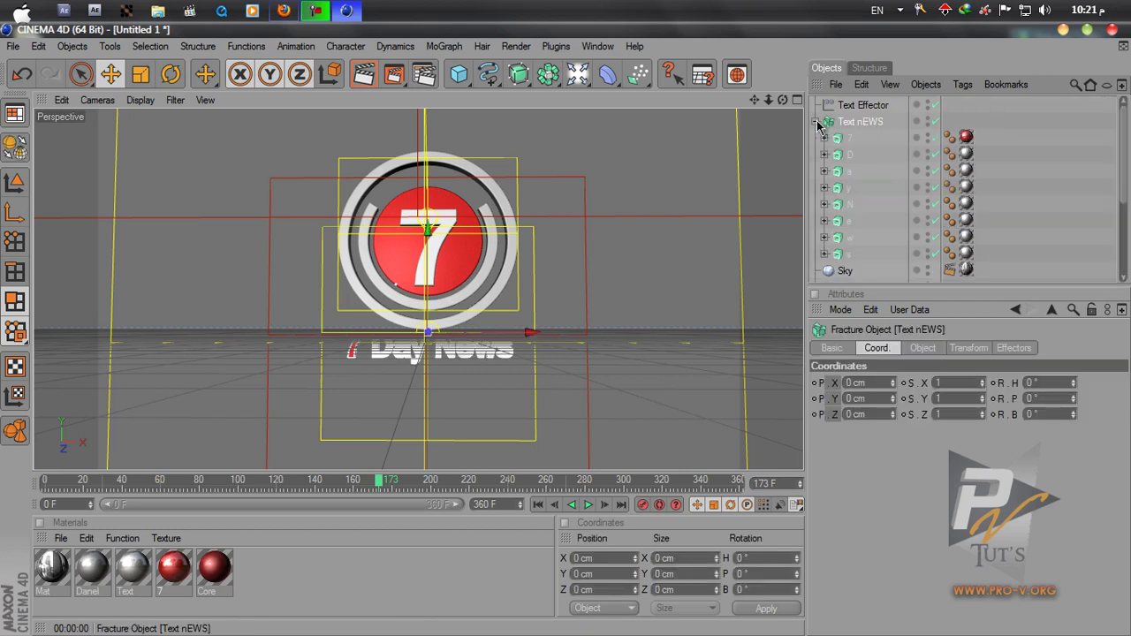
click(817, 122)
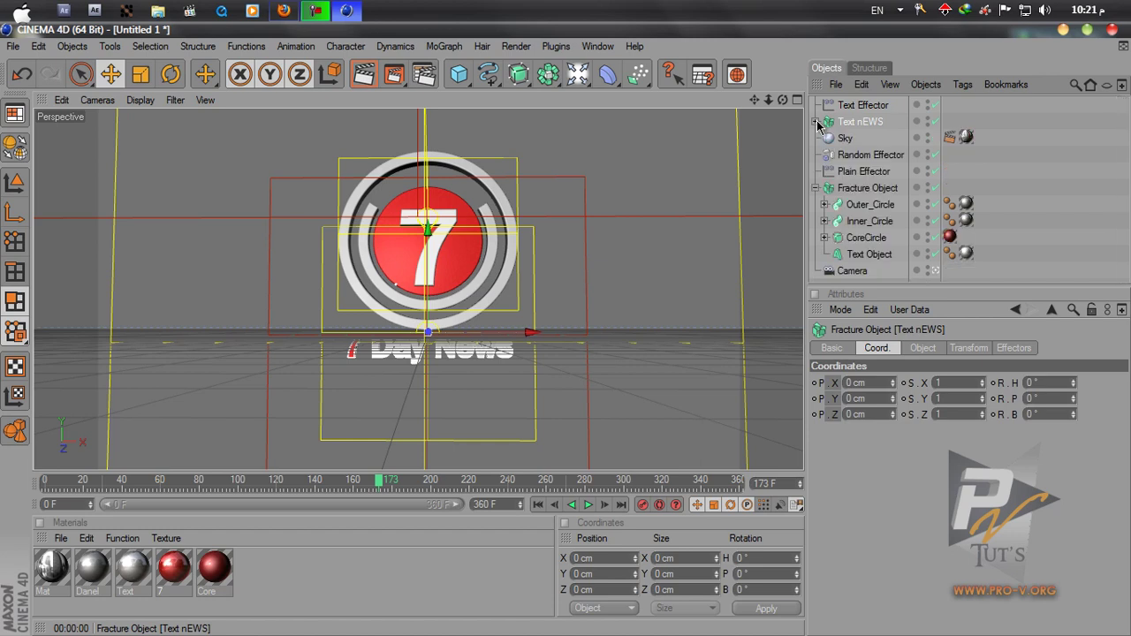
click(924, 348)
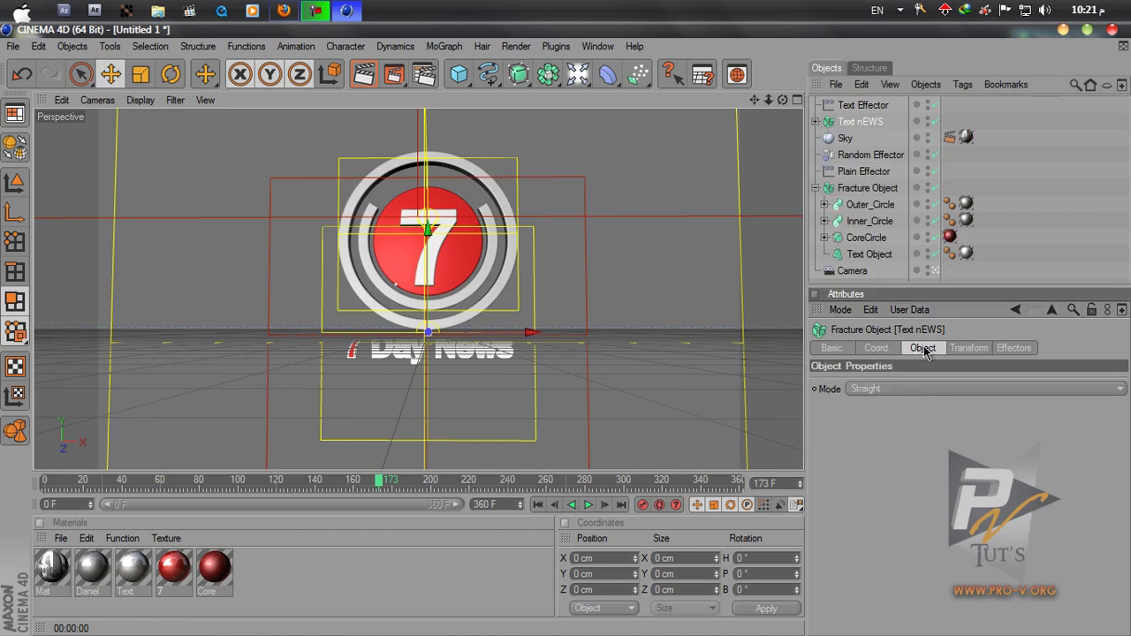
click(1014, 237)
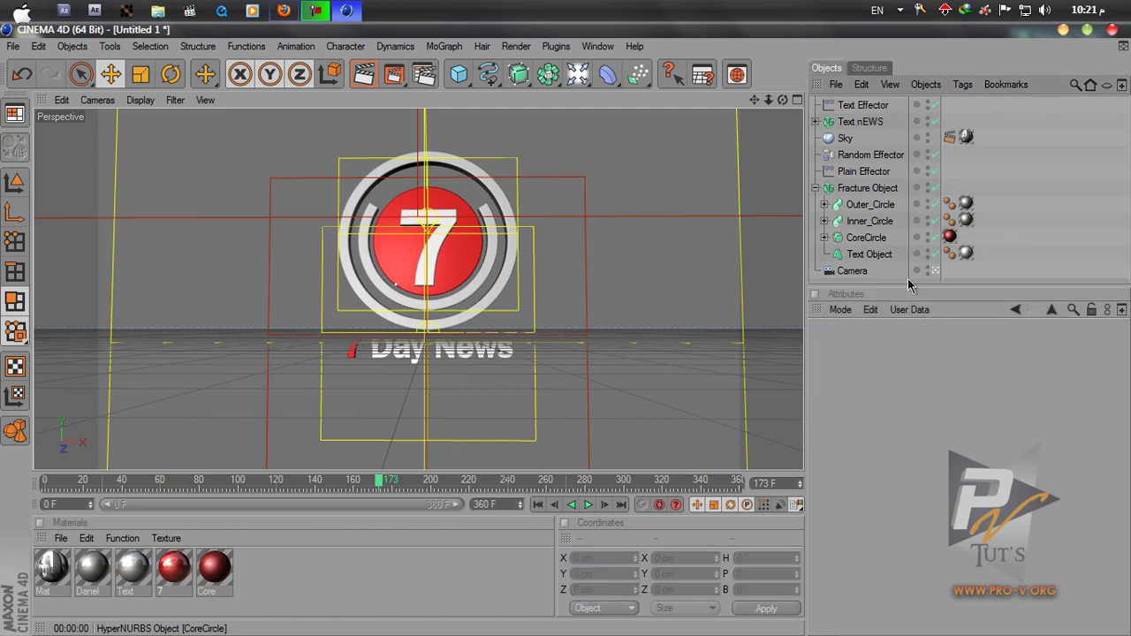
Render the camera view at frame 173 in the Picture Viewer, and return to the scene.
click(395, 73)
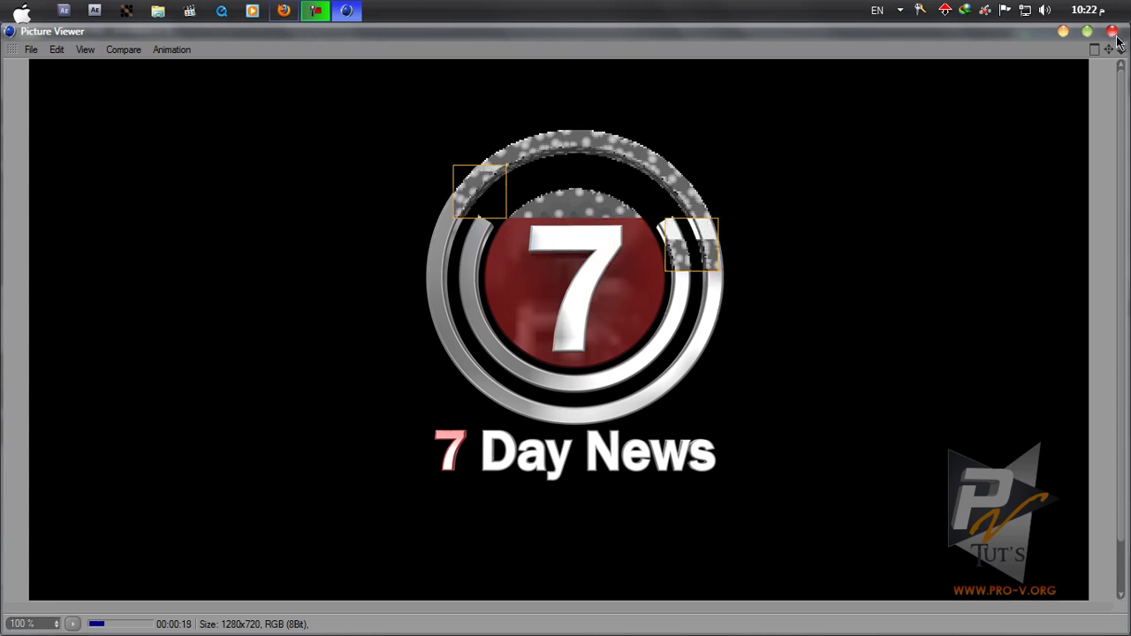
key(shift+r)
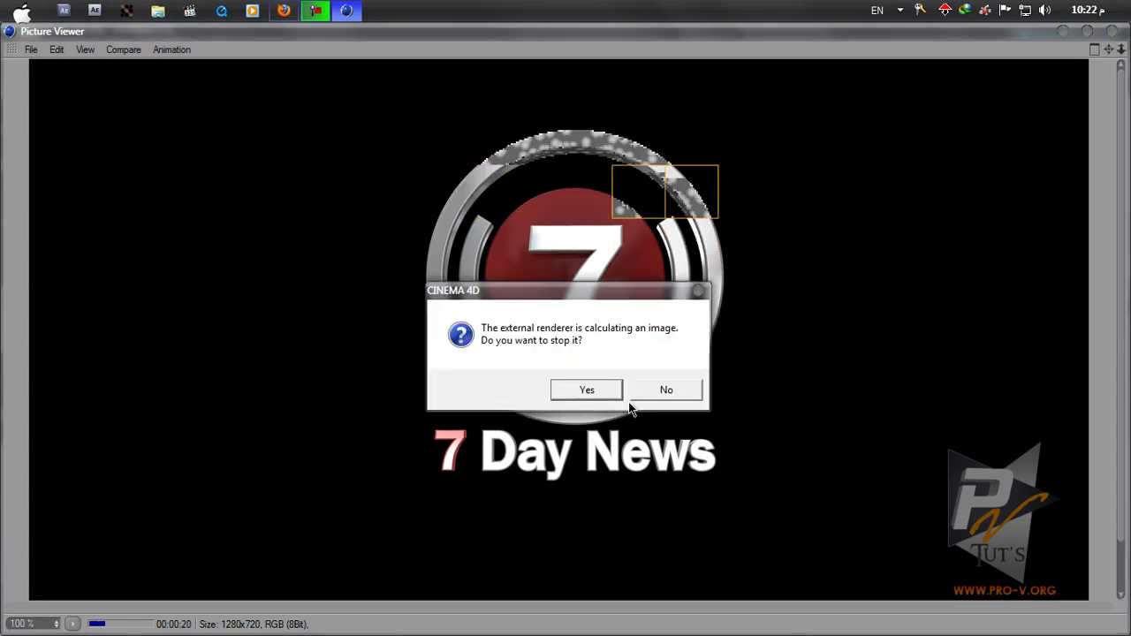
click(683, 392)
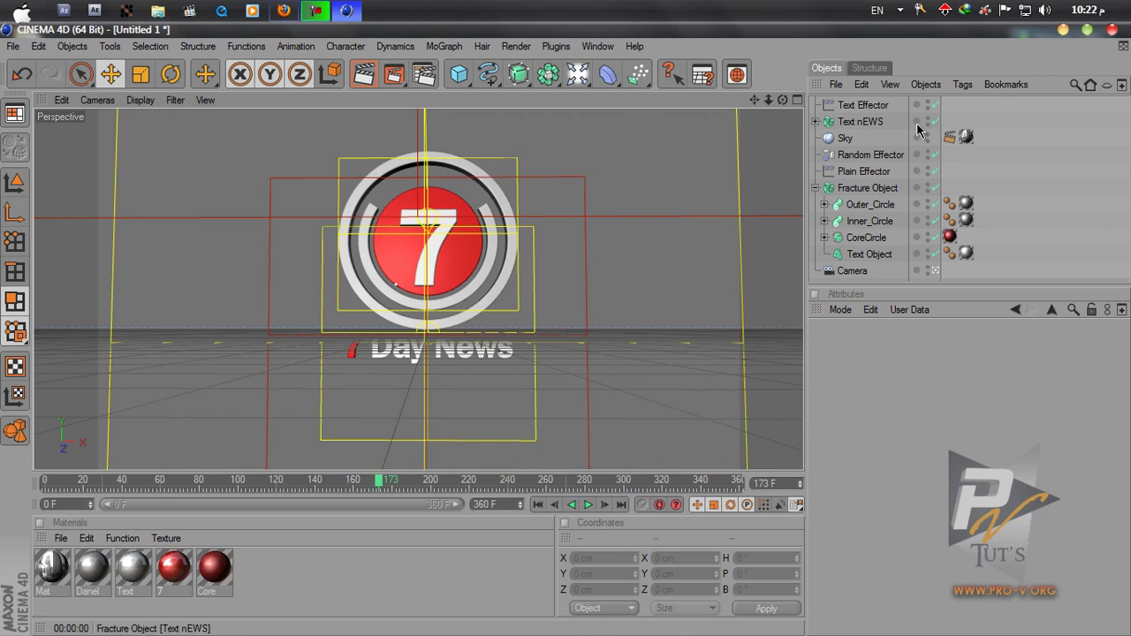
Scale up the Text nEWS object uniformly until the lettering is wider than the logo circle, and hide the viewport grid.
click(860, 122)
key(t)
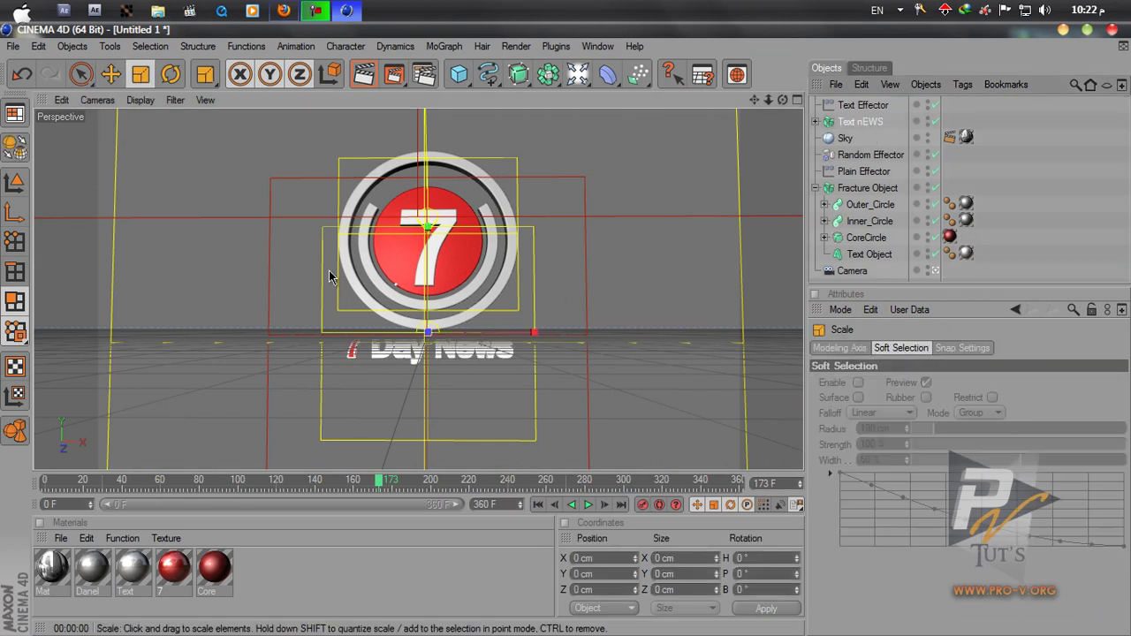
mouse_move(574, 335)
mouse_down()
mouse_move(641, 324)
mouse_move(568, 335)
mouse_up()
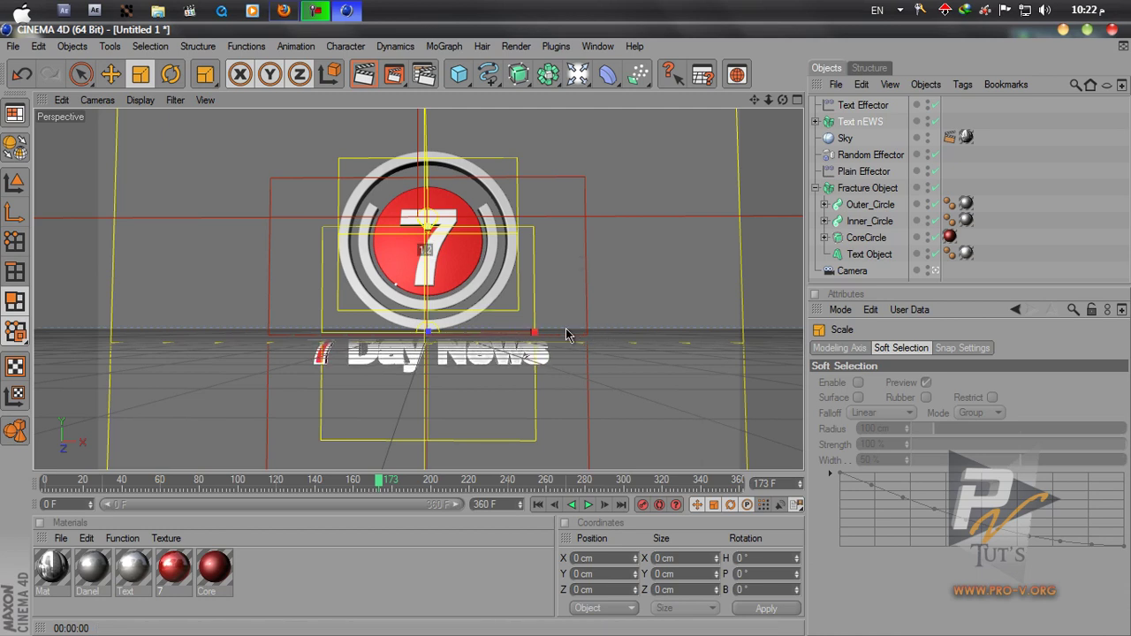
click(1032, 242)
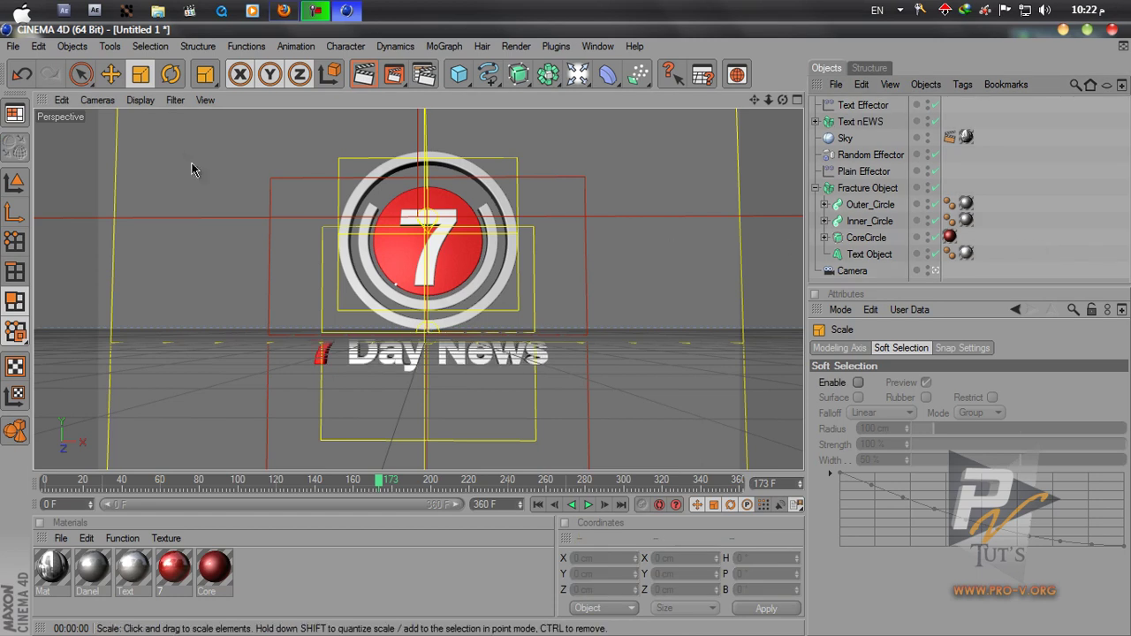
click(175, 101)
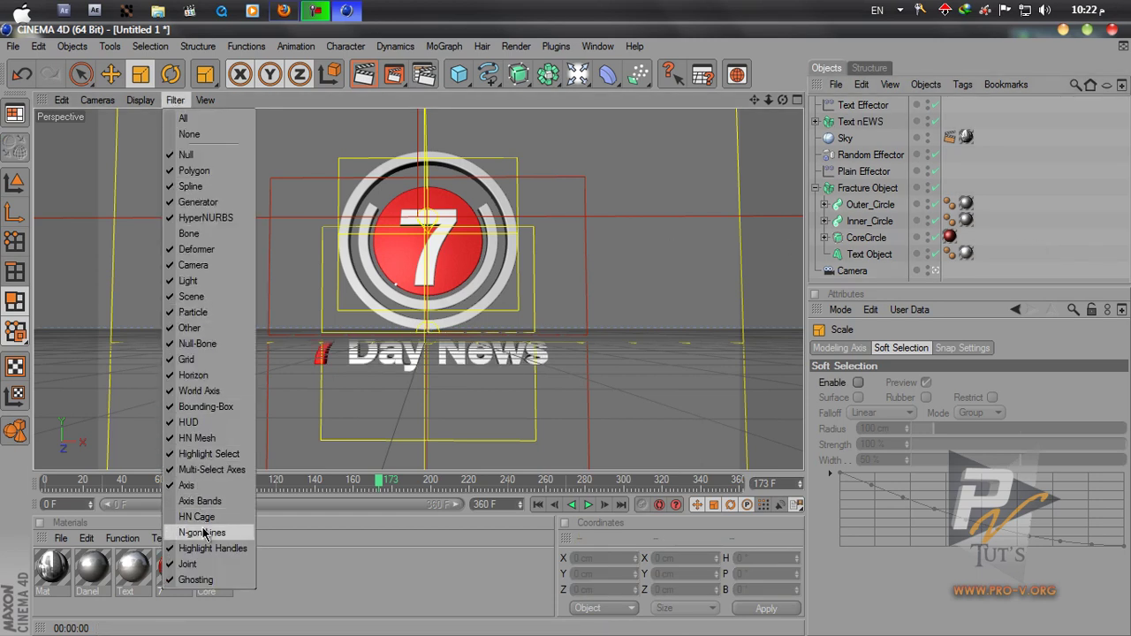
click(199, 360)
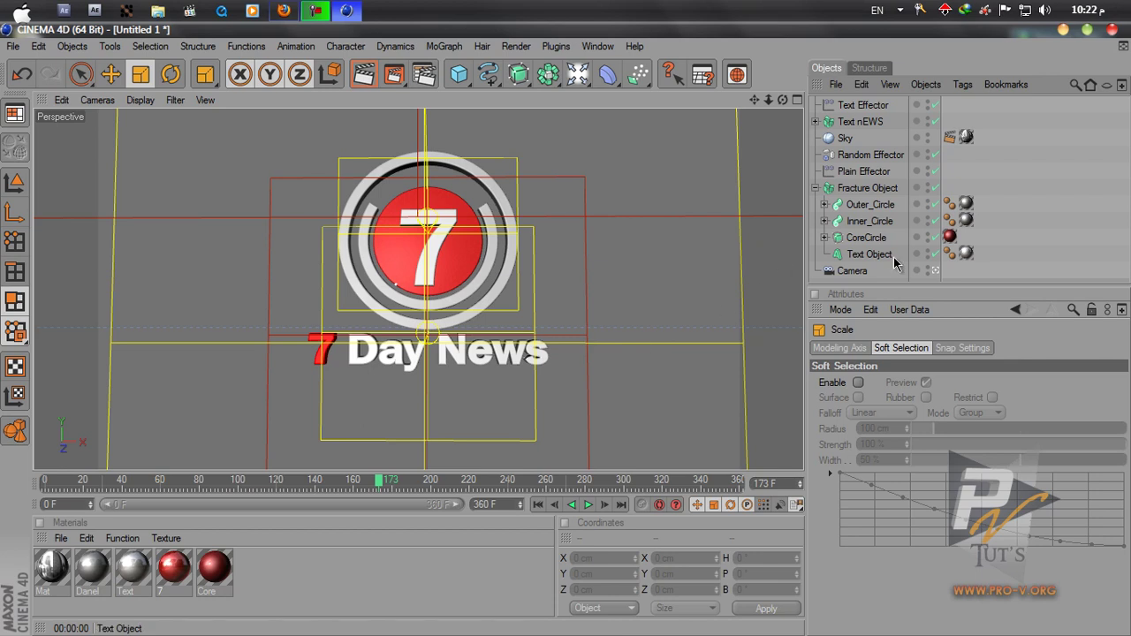
Leave the Camera view, frame the logo and lettering closely from an angle, and render this view in the Picture Viewer.
click(935, 271)
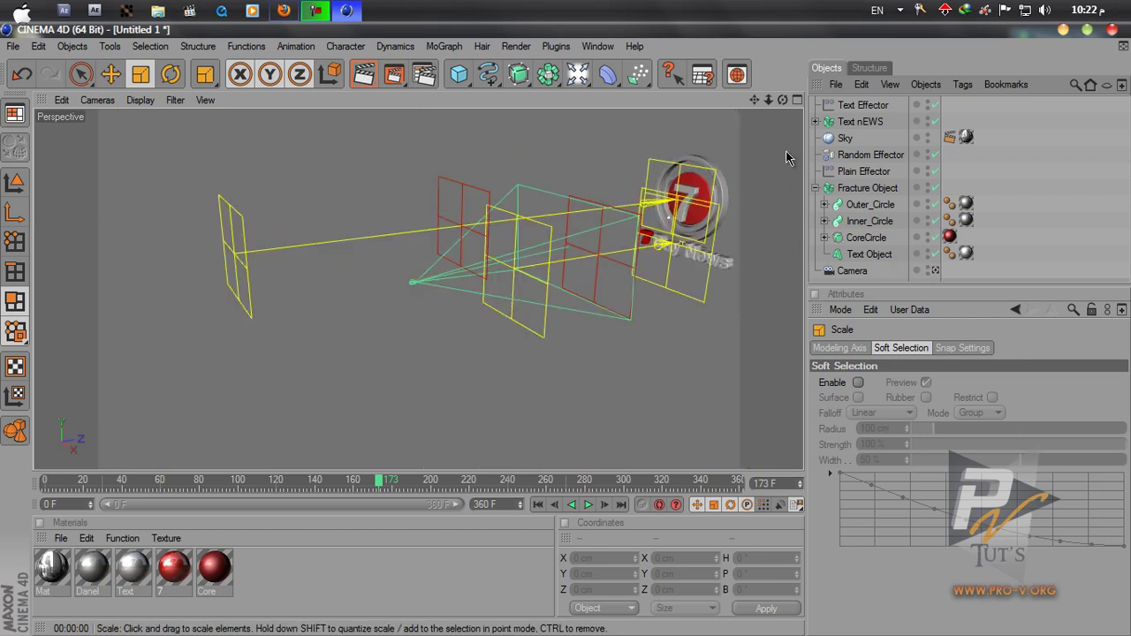
drag(768, 100, 583, 322)
drag(782, 100, 500, 333)
drag(753, 99, 497, 331)
drag(781, 99, 566, 331)
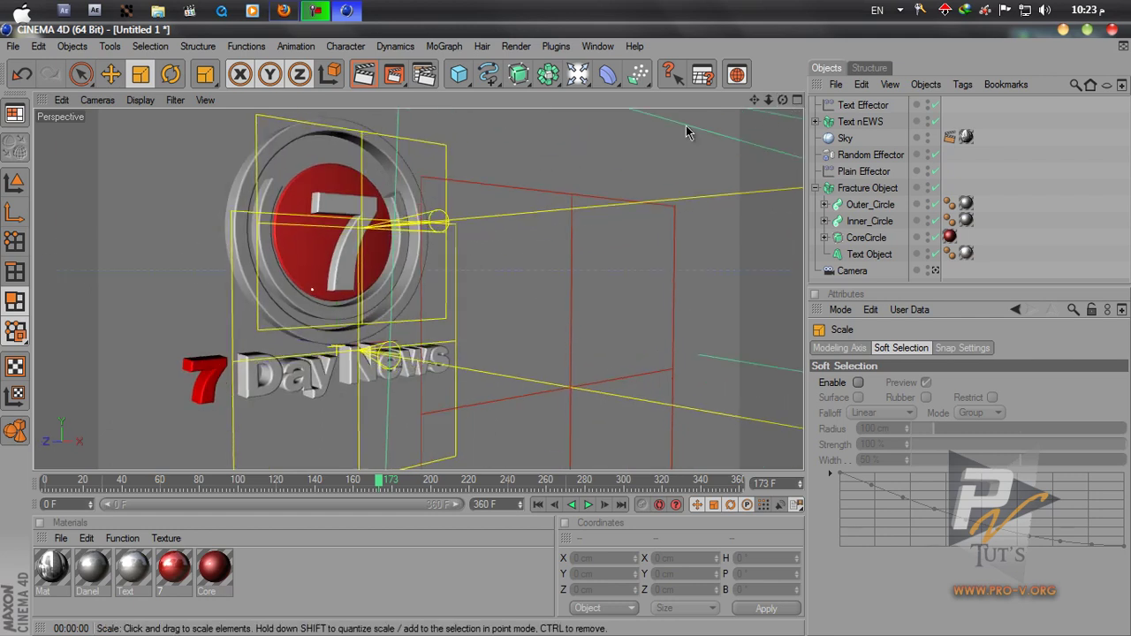
click(394, 74)
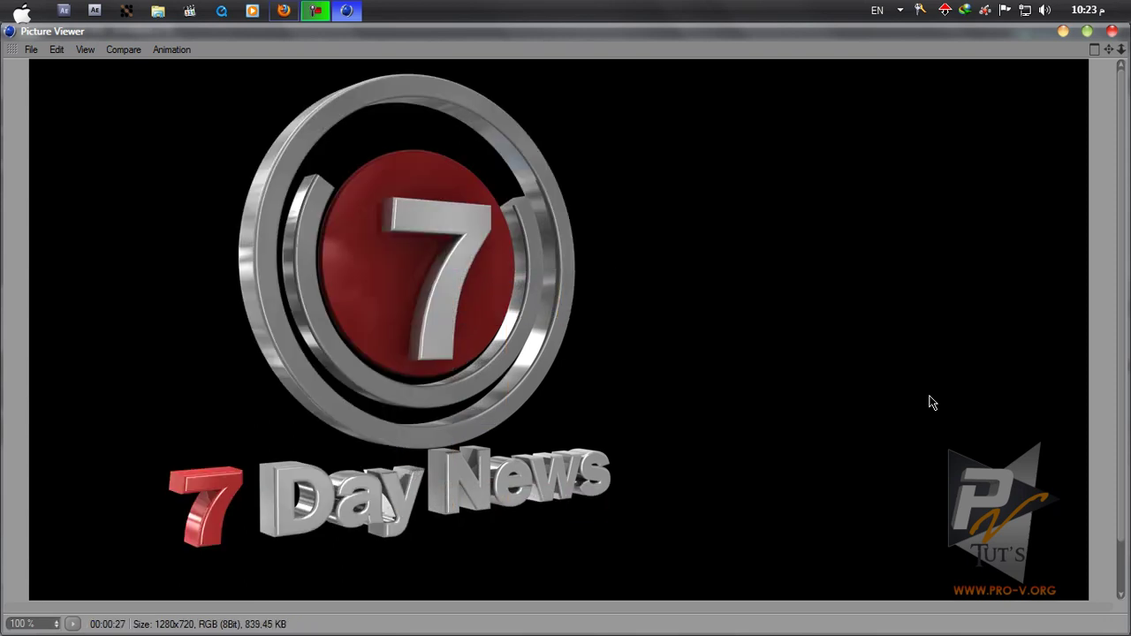
click(1111, 31)
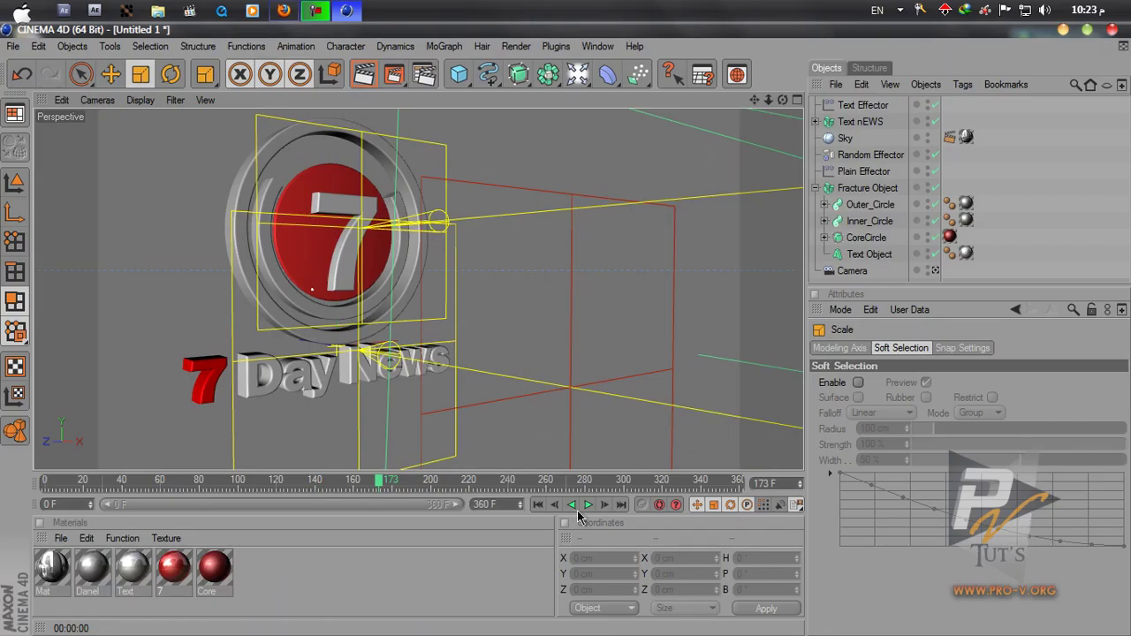
Play the animation from the first frame in the angled view to check how the letters fly in.
click(537, 505)
click(591, 506)
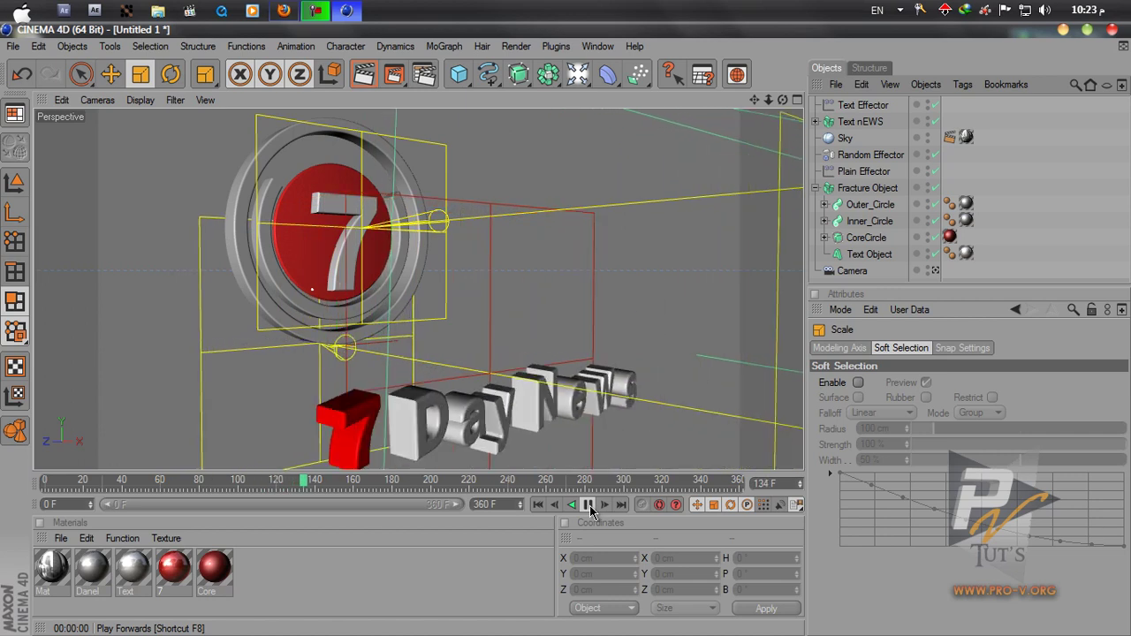
click(588, 505)
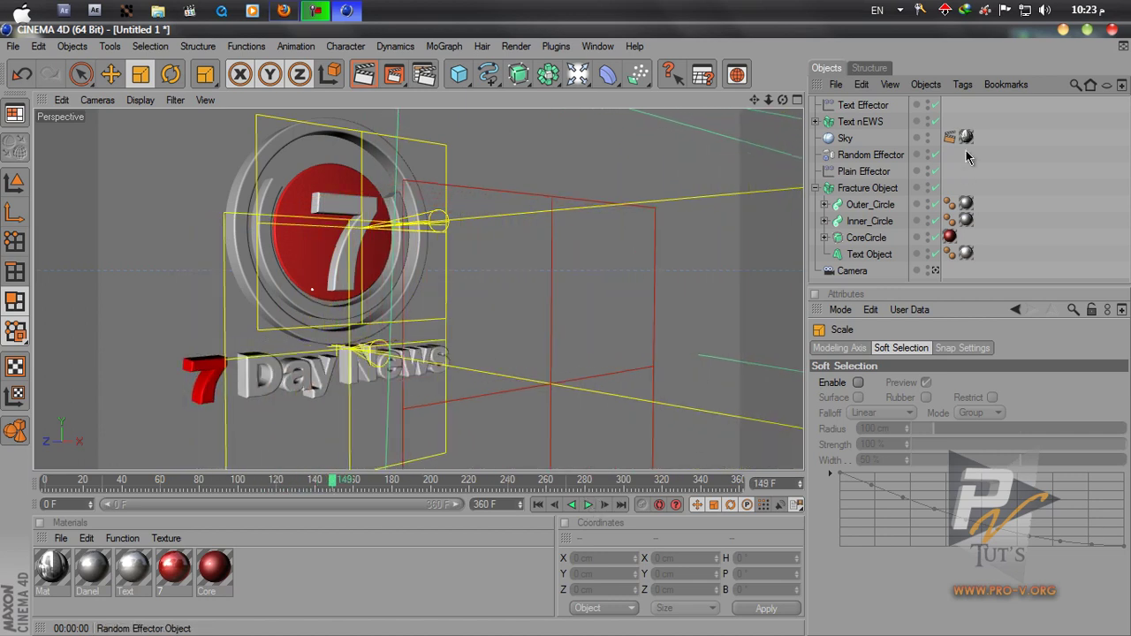
Return to the Camera view, and collapse and select the Fracture Object that holds the logo.
click(935, 271)
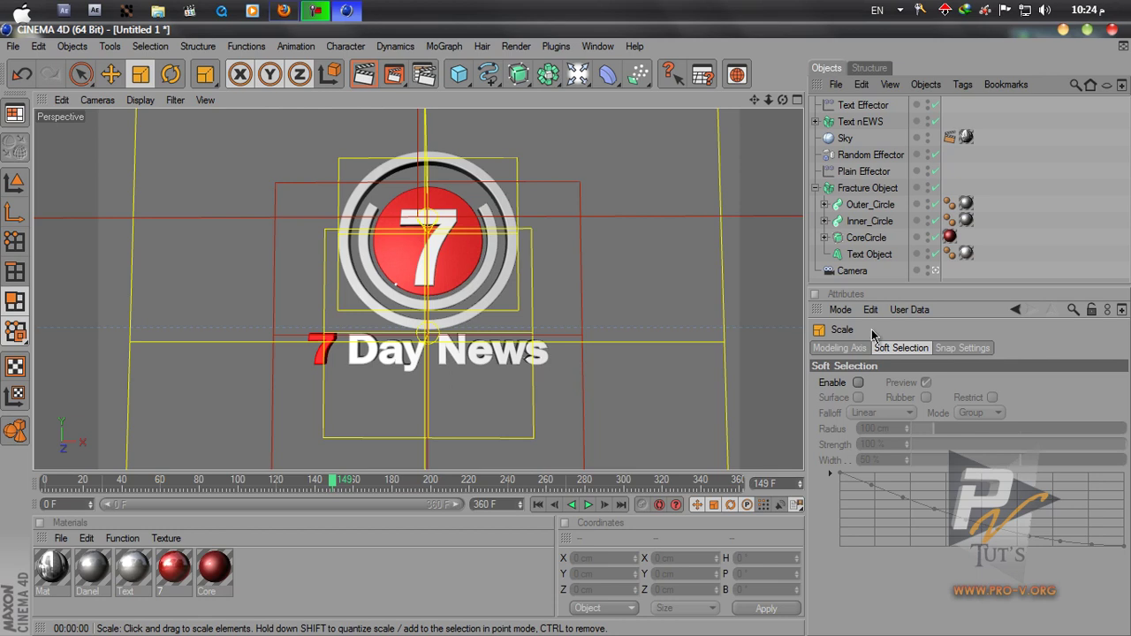
drag(932, 285, 921, 352)
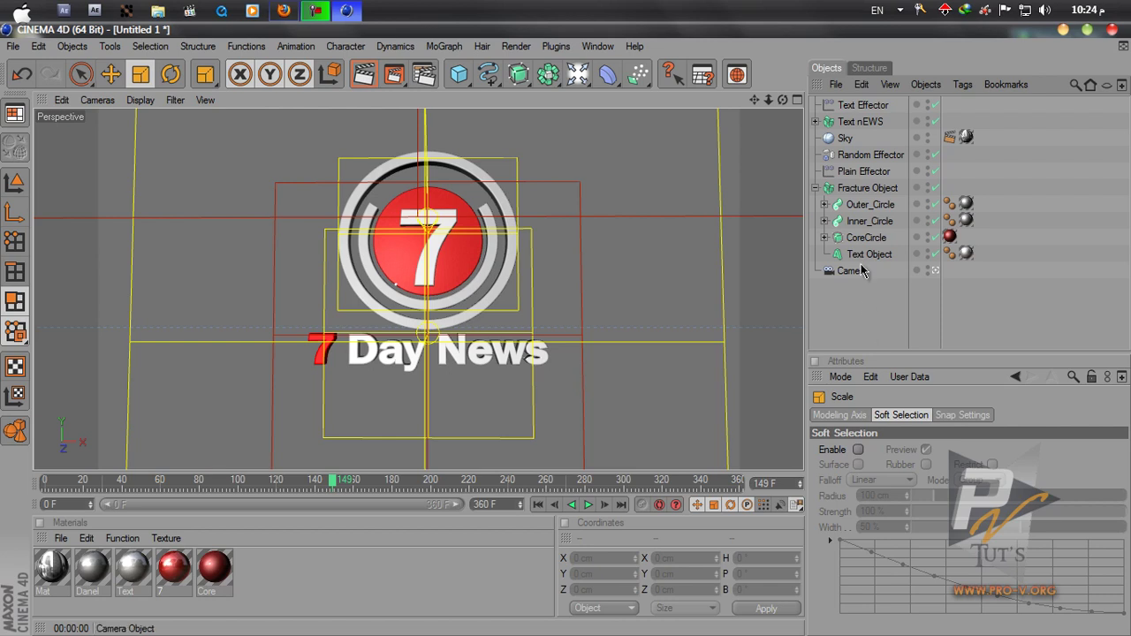
click(815, 188)
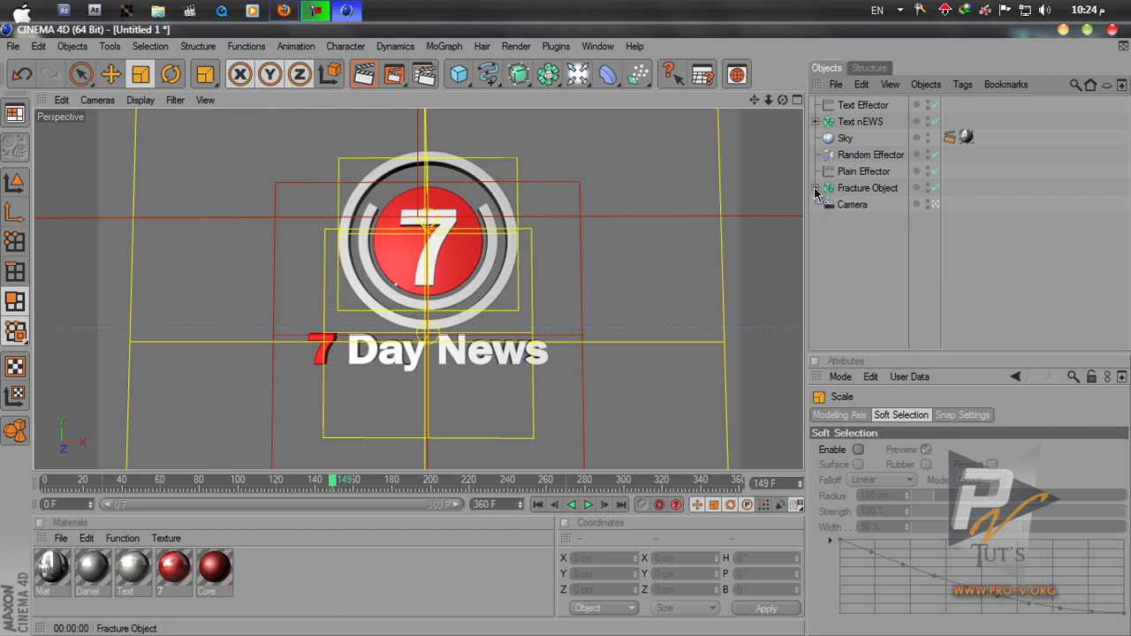
click(868, 189)
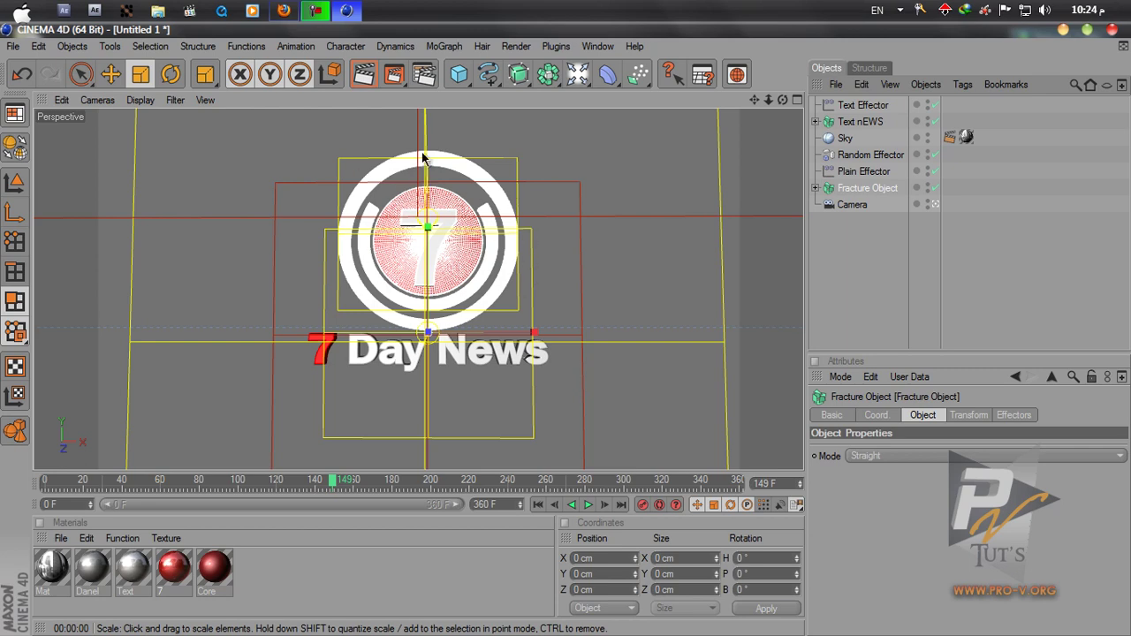
click(862, 246)
click(867, 189)
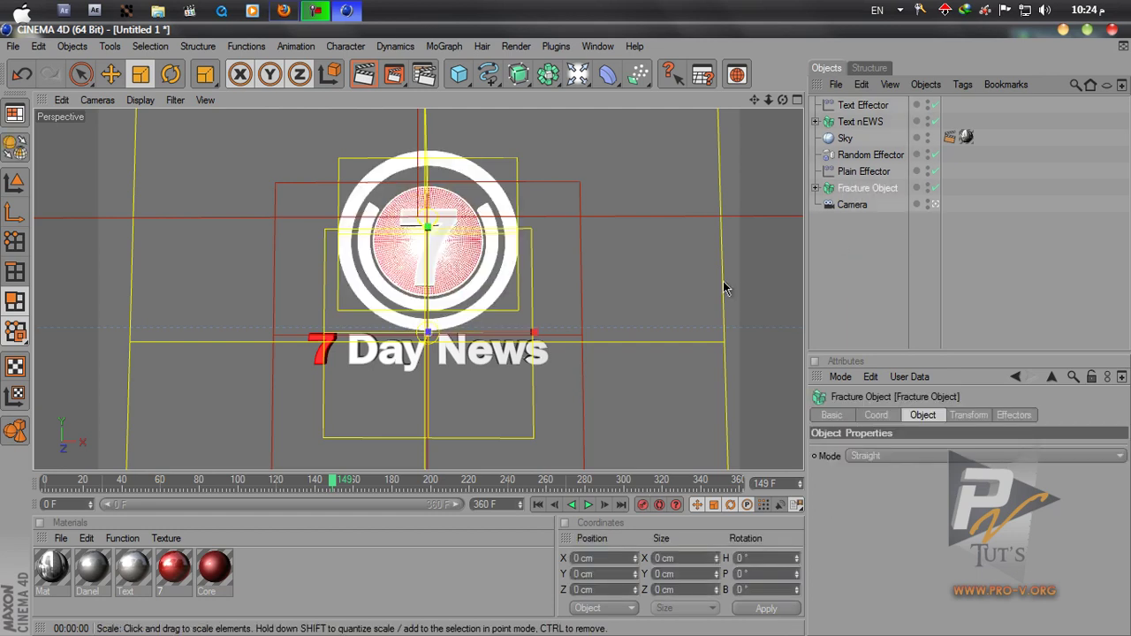
click(864, 295)
click(502, 182)
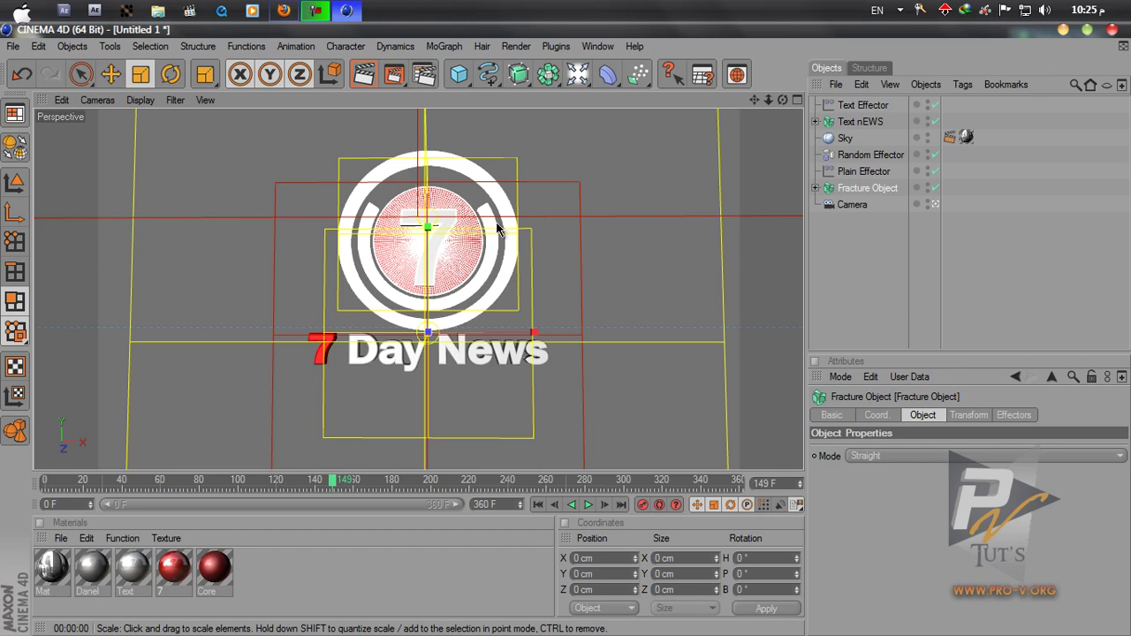
Add a Compositing tag to the Fracture Object and enable object buffer 1 on it.
click(871, 221)
right_click(853, 196)
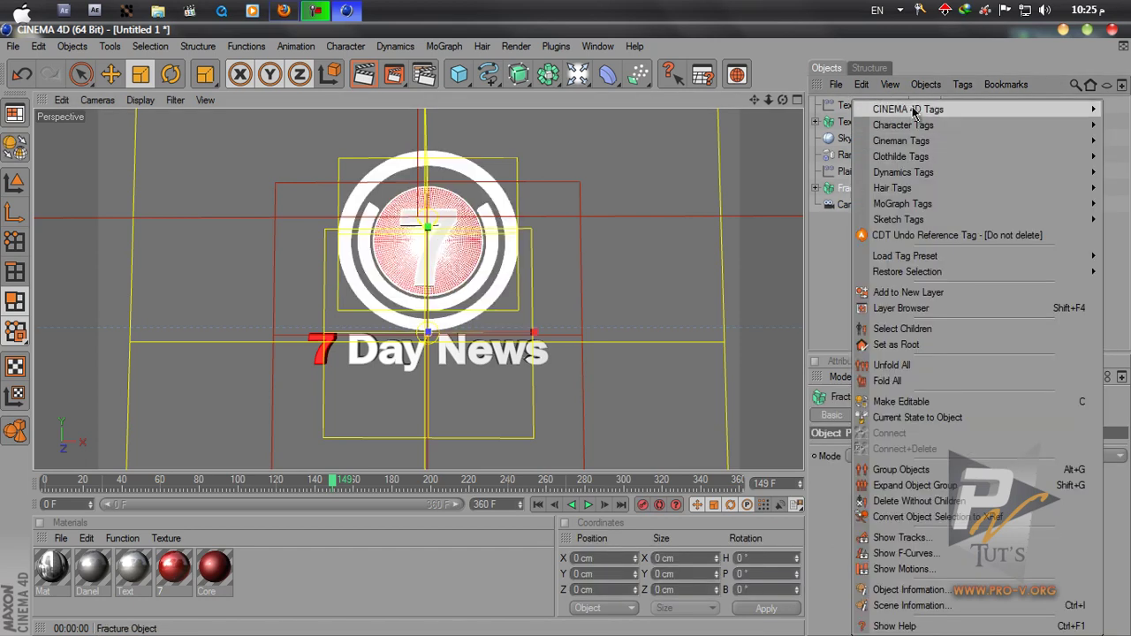
mouse_move(914, 110)
click(786, 204)
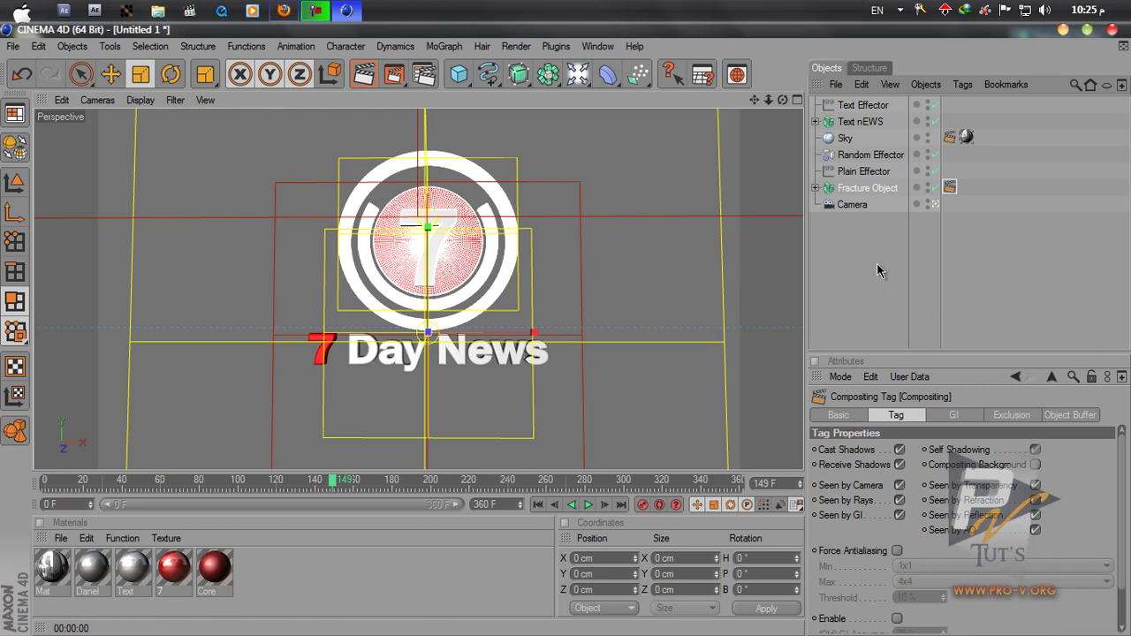
click(1066, 419)
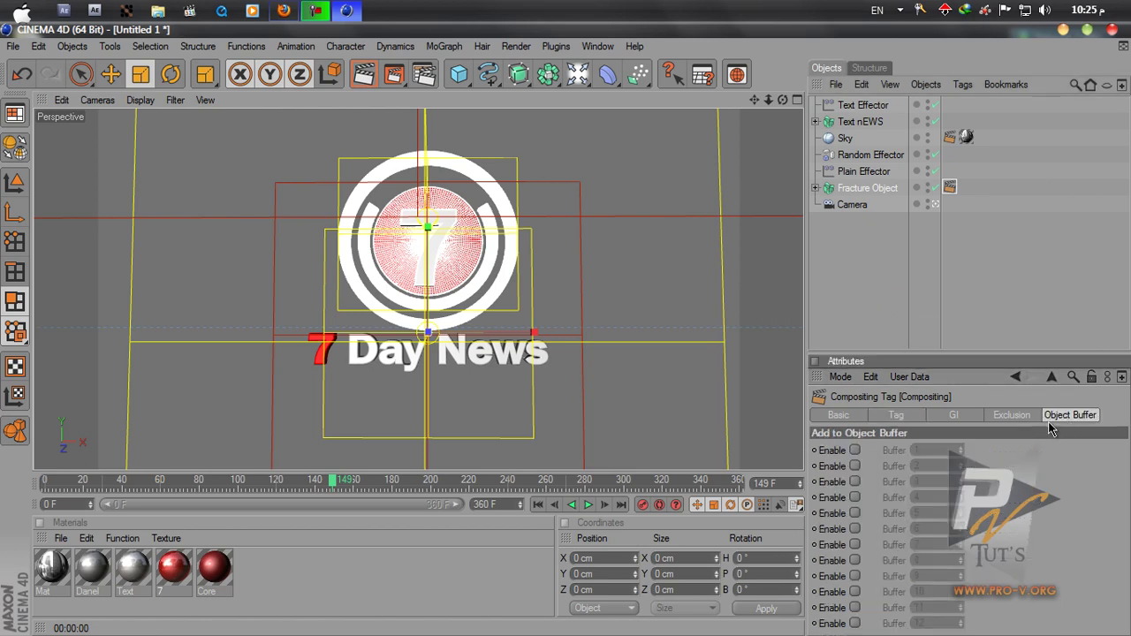
click(854, 451)
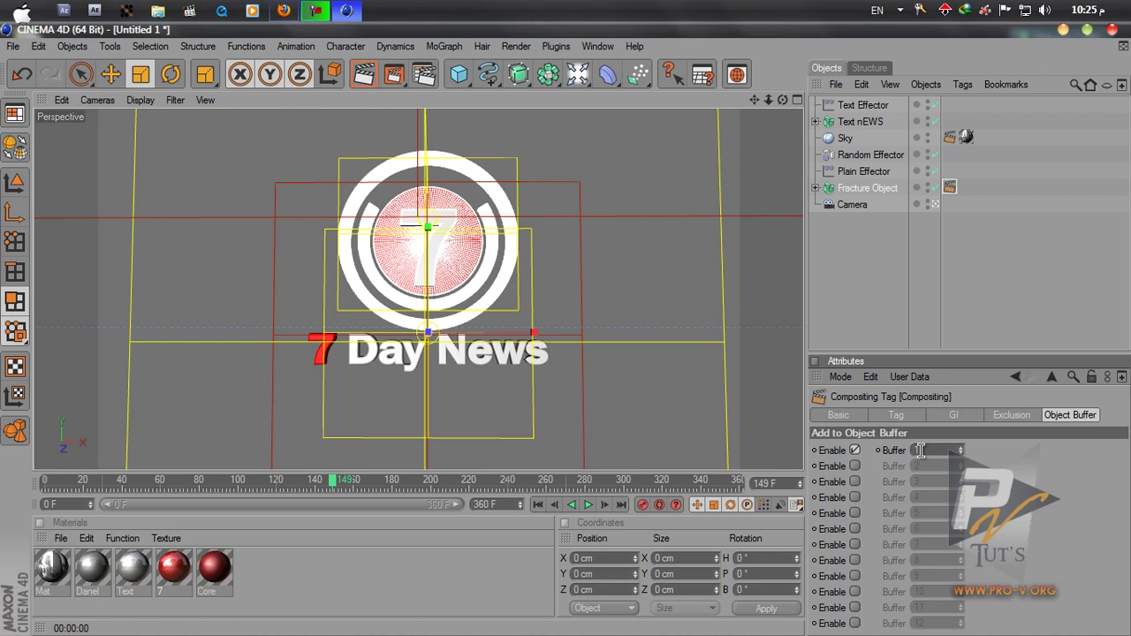
click(879, 266)
Expand the Fracture Object, add a Compositing tag to Outer_Circle, and enable object buffer 2 on it.
click(815, 189)
click(848, 207)
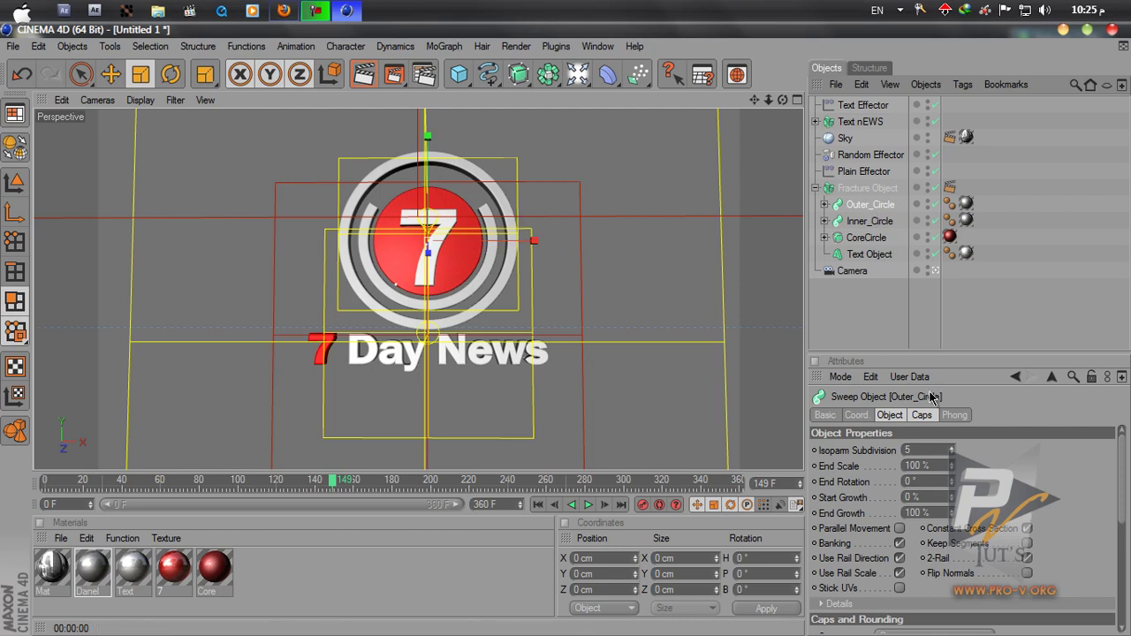
right_click(886, 217)
mouse_move(782, 109)
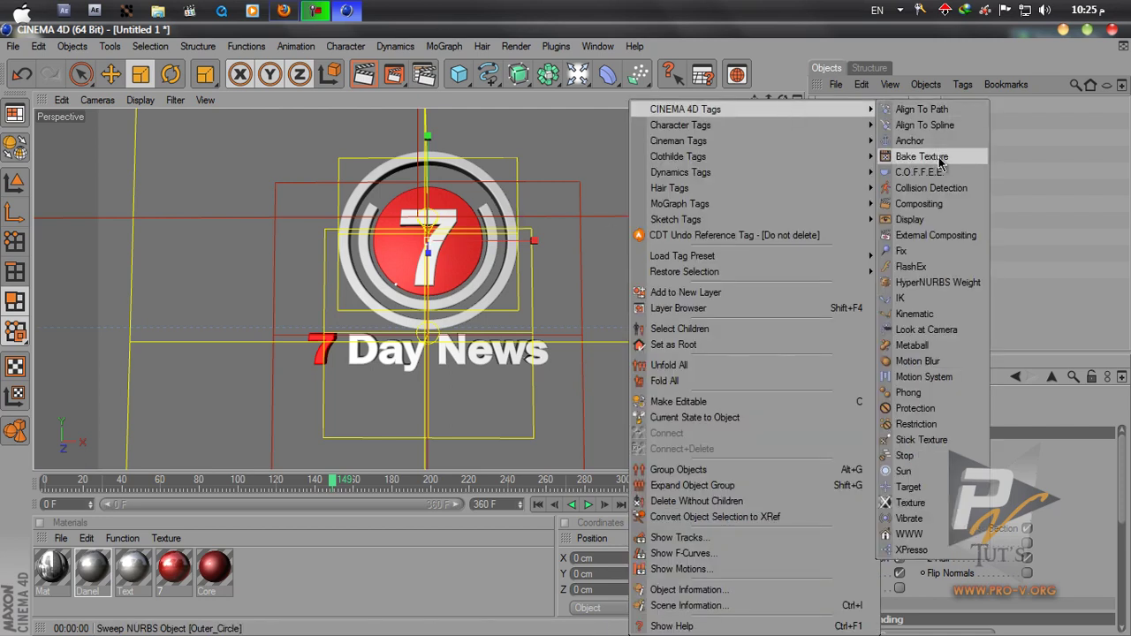
click(938, 204)
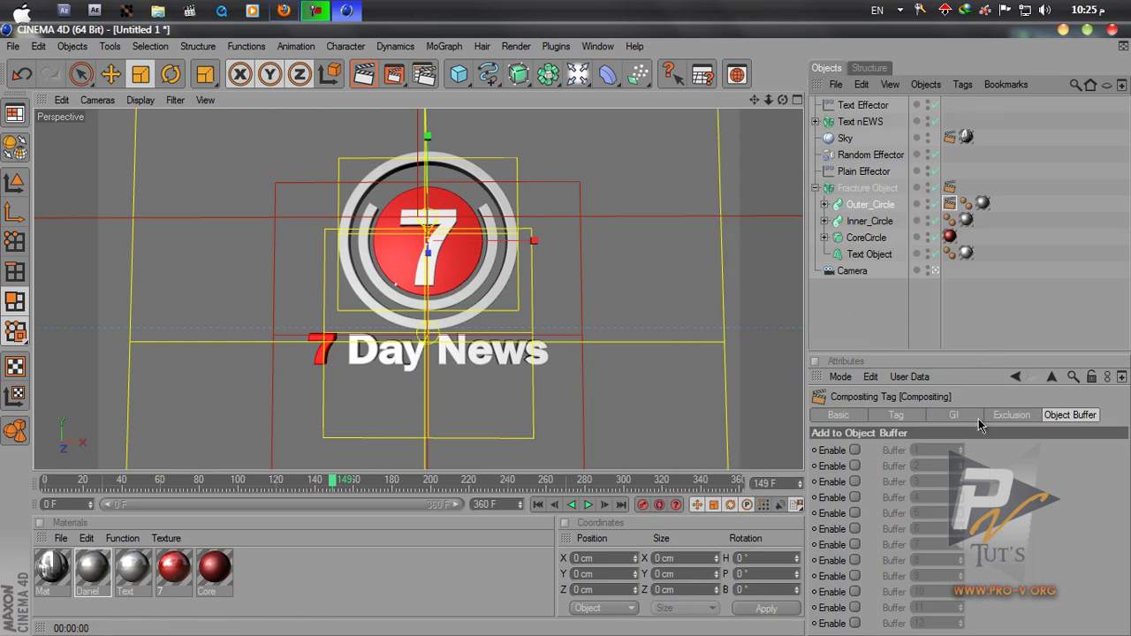
click(854, 466)
Add a Compositing tag to Inner_Circle and enable object buffer 3 on it.
right_click(870, 221)
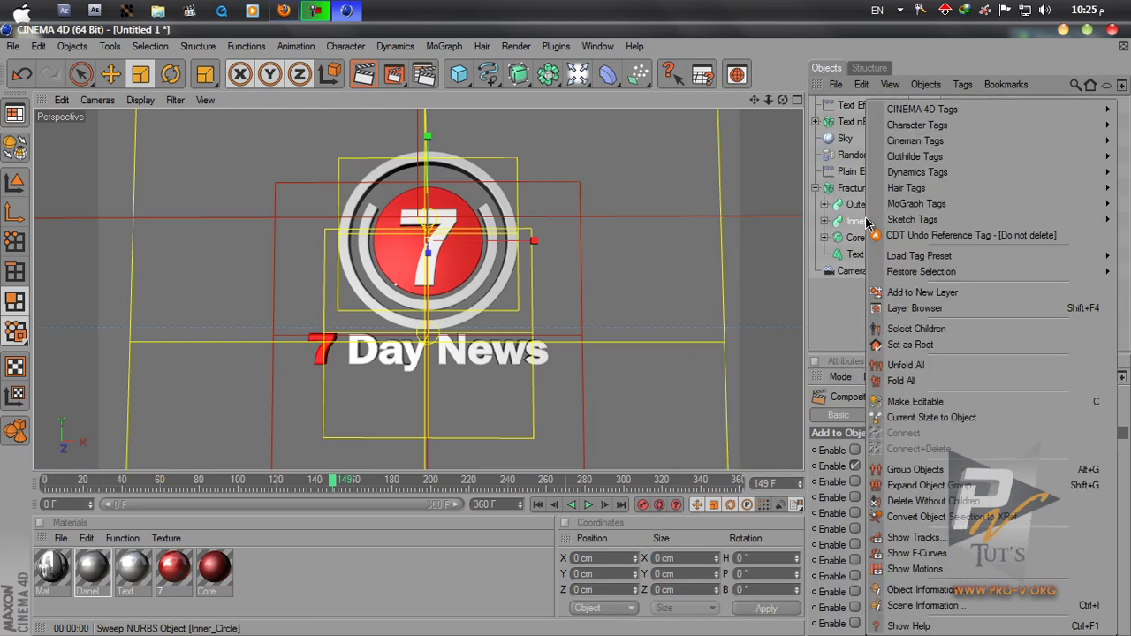
mouse_move(918, 109)
click(800, 204)
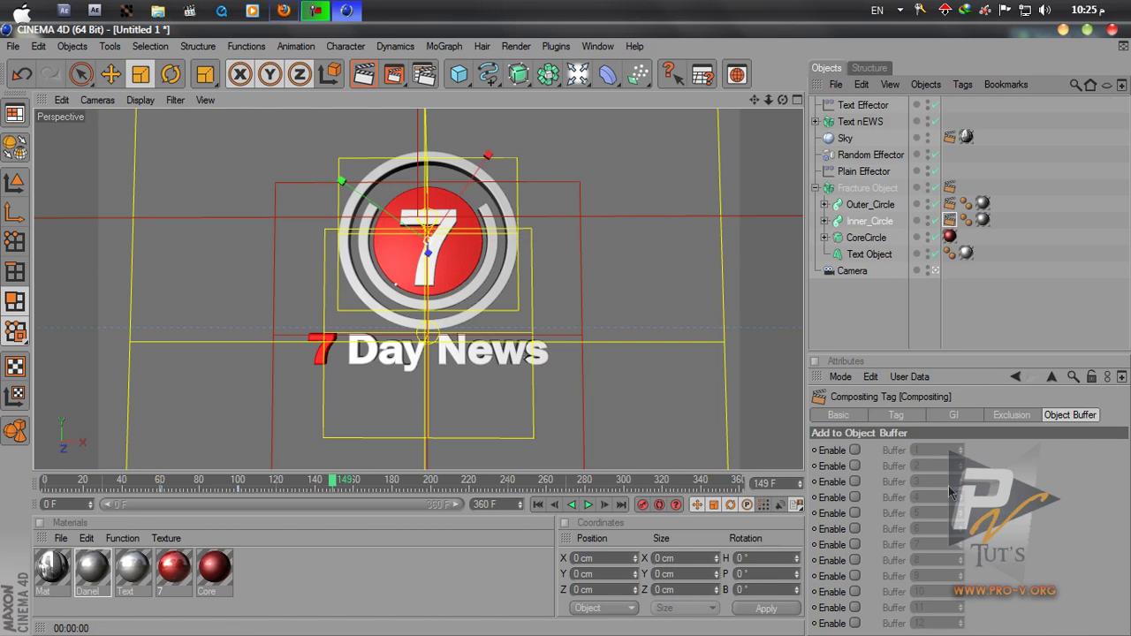
click(855, 481)
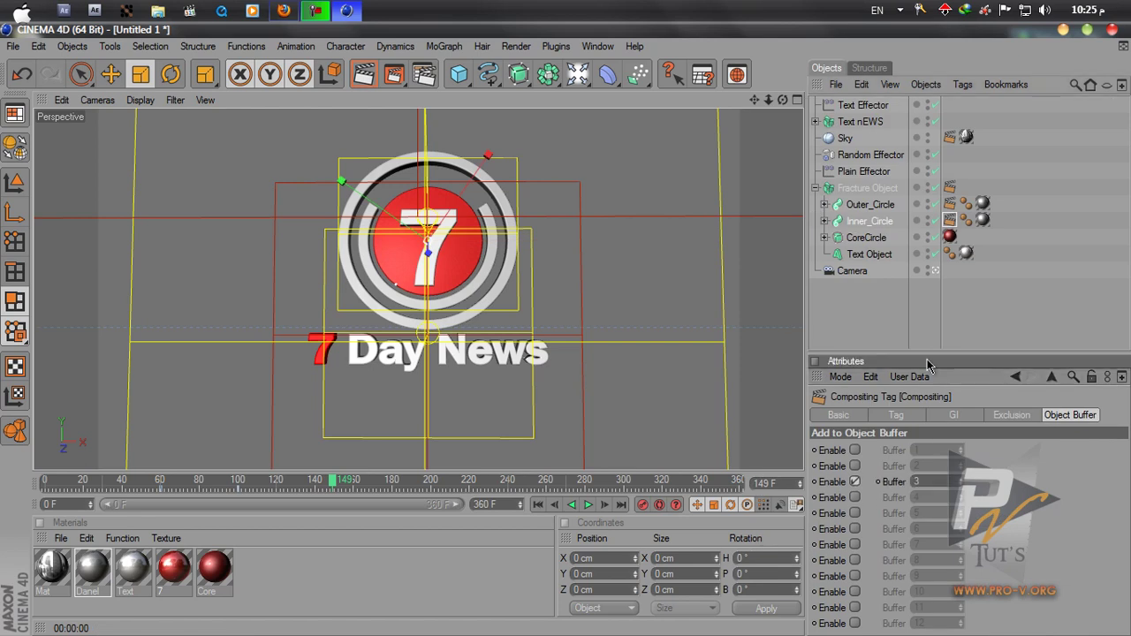
Add a Compositing tag to CoreCircle and enable object buffer 4 on it.
right_click(868, 237)
mouse_move(922, 112)
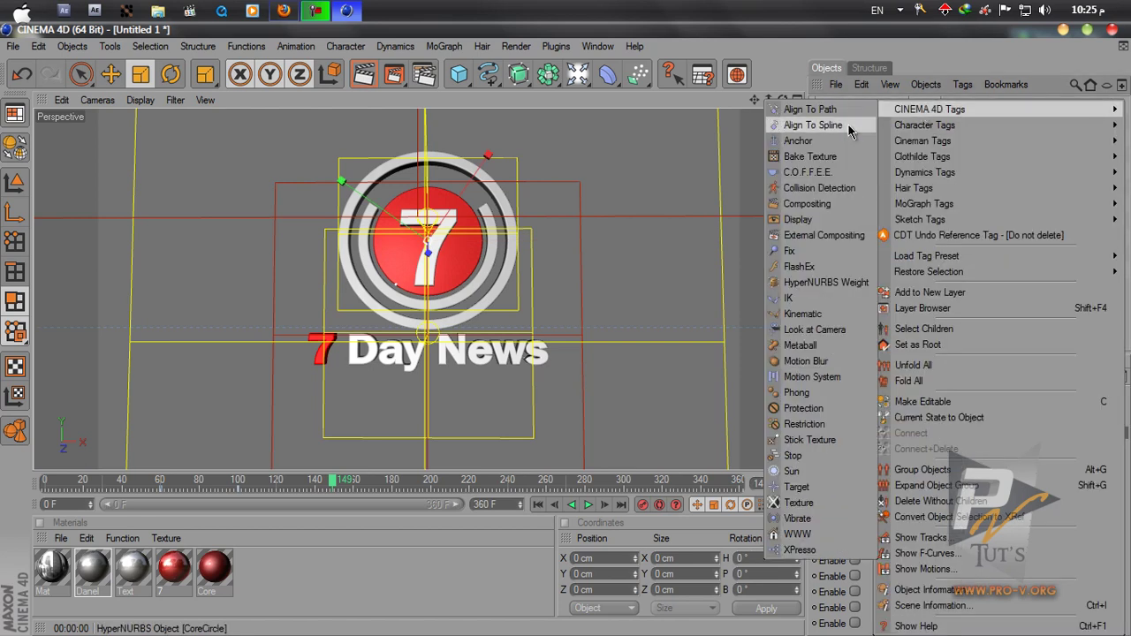
click(808, 200)
click(854, 498)
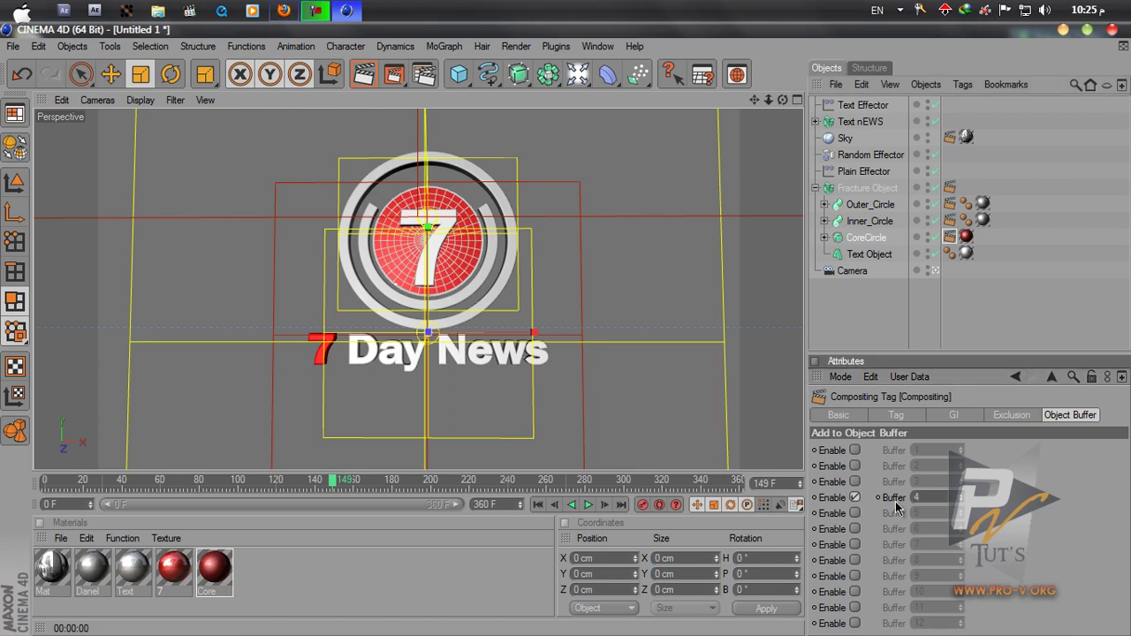
click(999, 310)
Check the object buffer numbers on the Compositing tags of the Fracture Object, Outer_Circle, Inner_Circle and CoreCircle.
click(872, 207)
click(868, 225)
click(1050, 415)
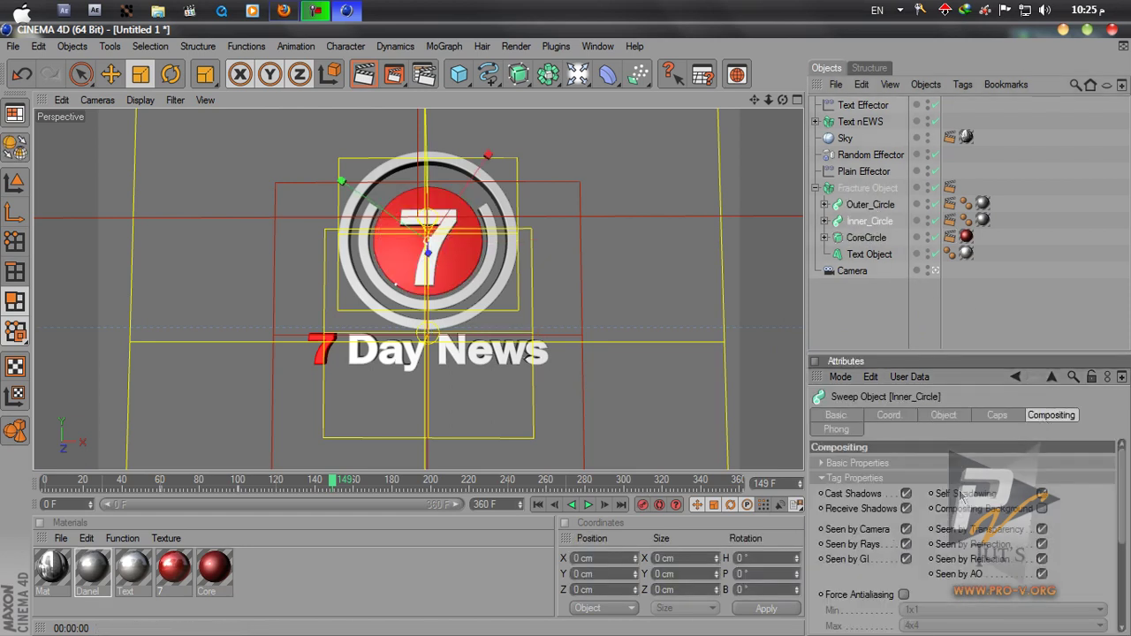
click(951, 188)
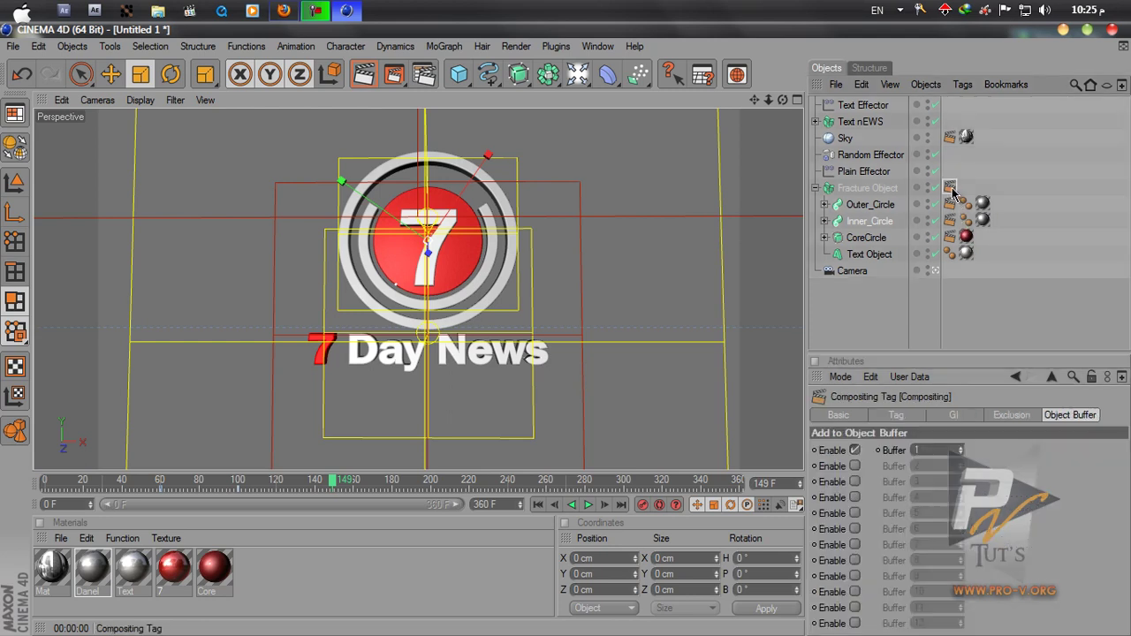
click(950, 205)
click(950, 221)
click(950, 237)
Add a Compositing tag to the Text Object inside the Fracture Object and enable object buffer 5 on it.
right_click(858, 254)
mouse_move(884, 105)
click(808, 206)
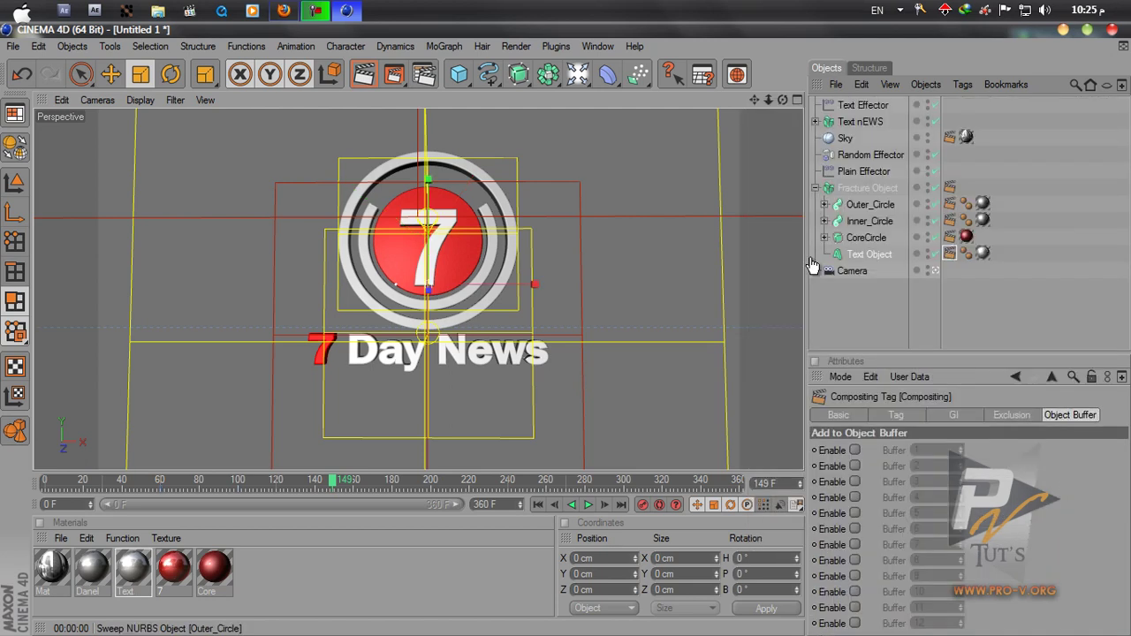
click(859, 304)
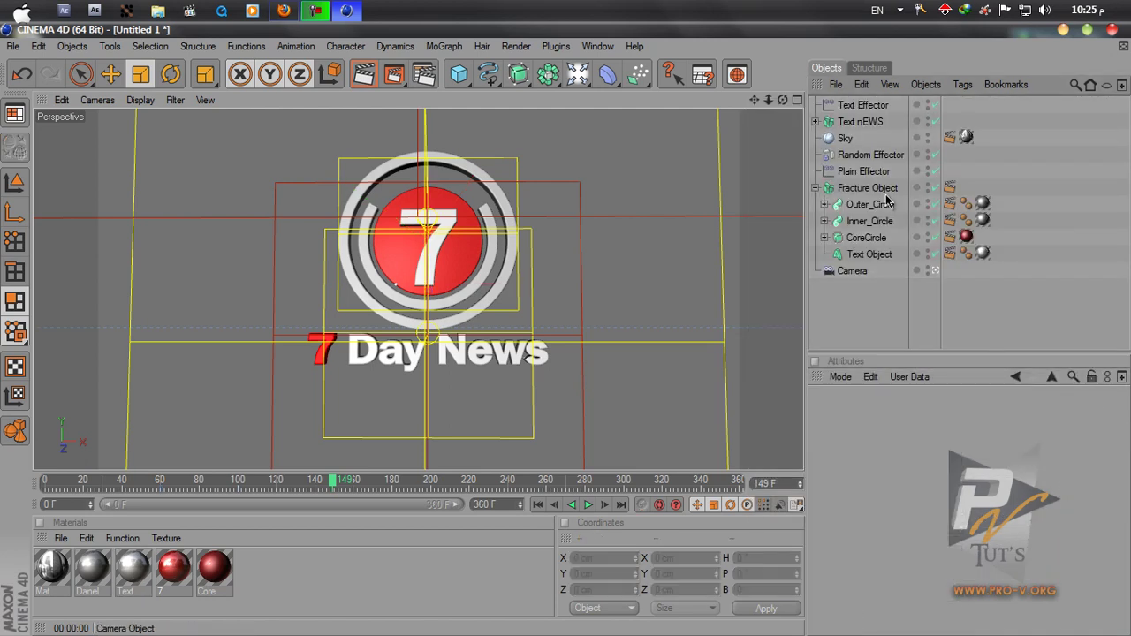
Add a Compositing tag to Text nEWS with object buffer 6 enabled, and check the Text Object's buffer number.
click(866, 124)
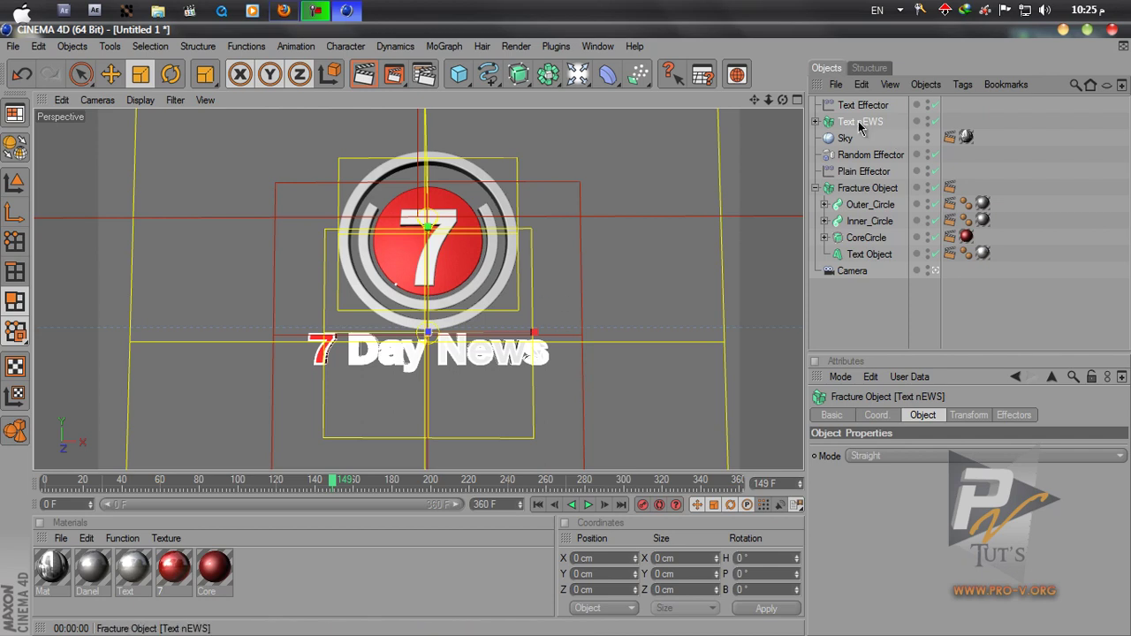
right_click(862, 123)
mouse_move(881, 109)
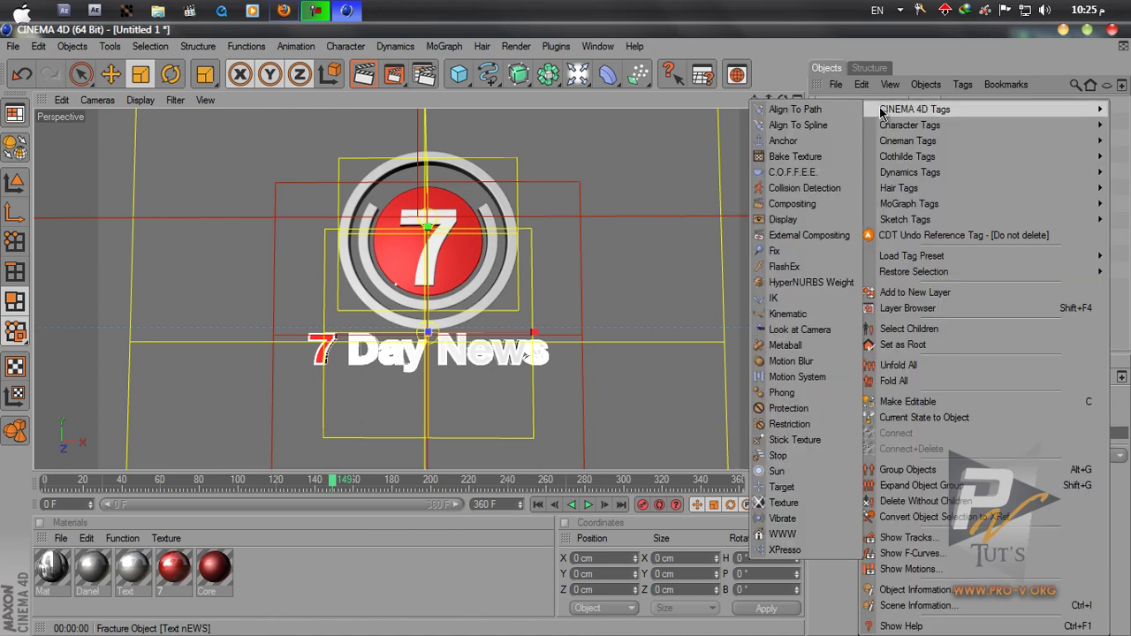
click(791, 203)
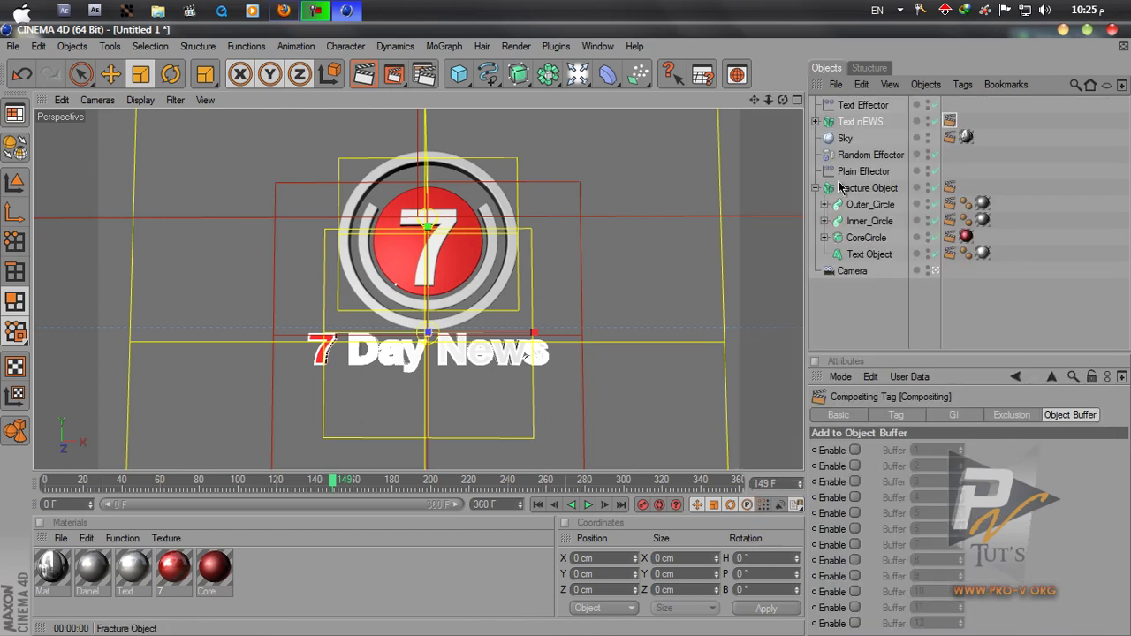
click(855, 528)
click(950, 254)
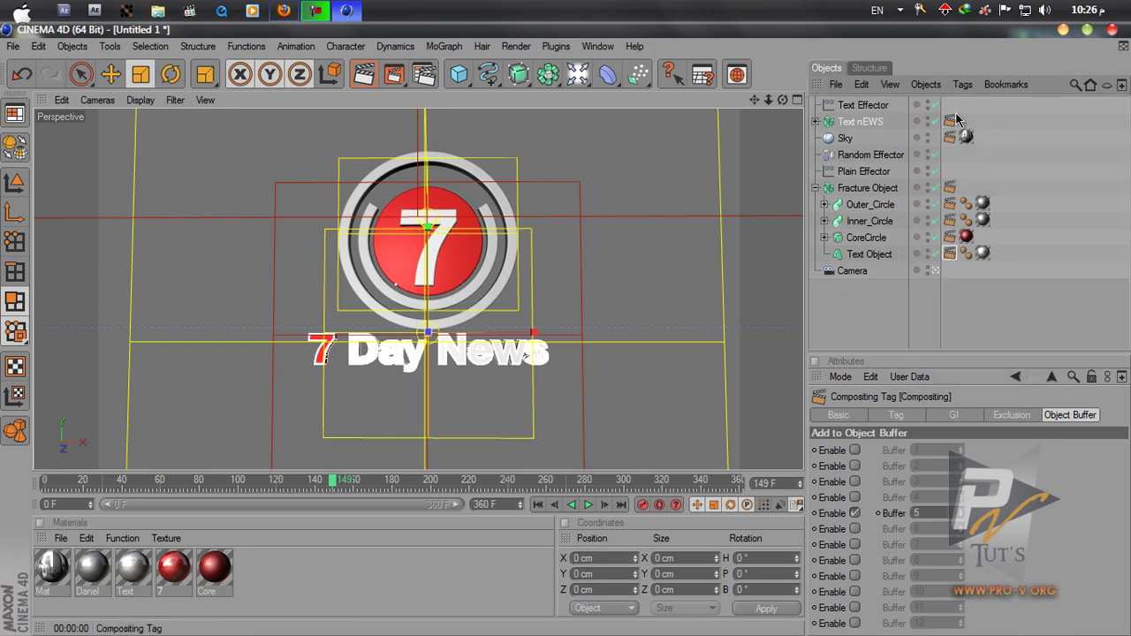
click(1049, 193)
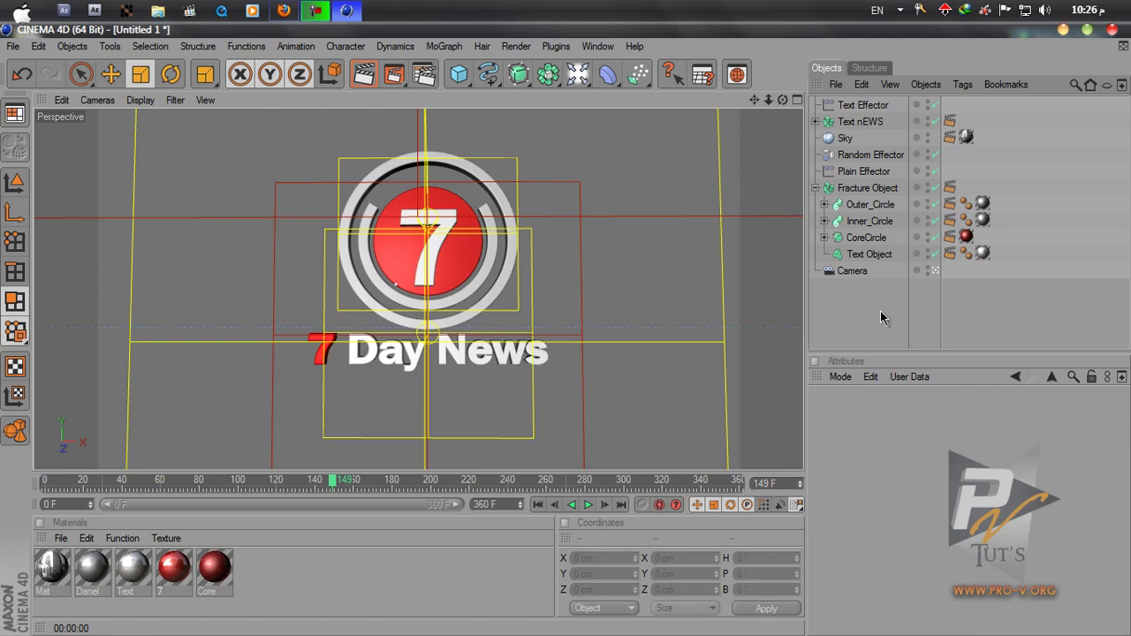
Open the Save section of the render settings and start choosing the output file location.
click(419, 76)
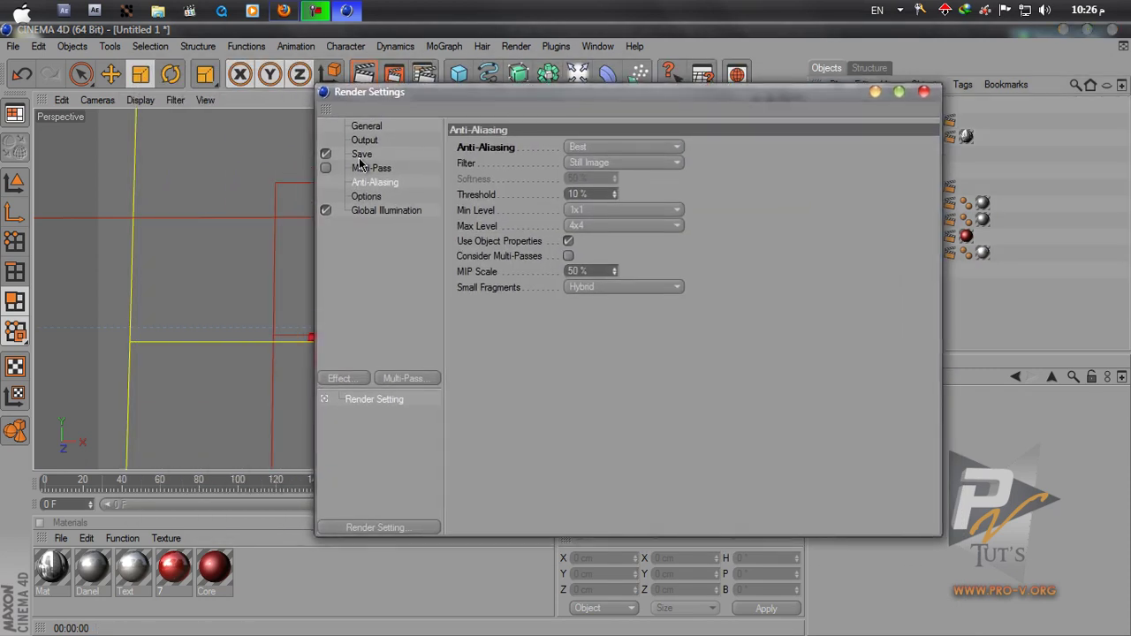
click(361, 155)
click(910, 178)
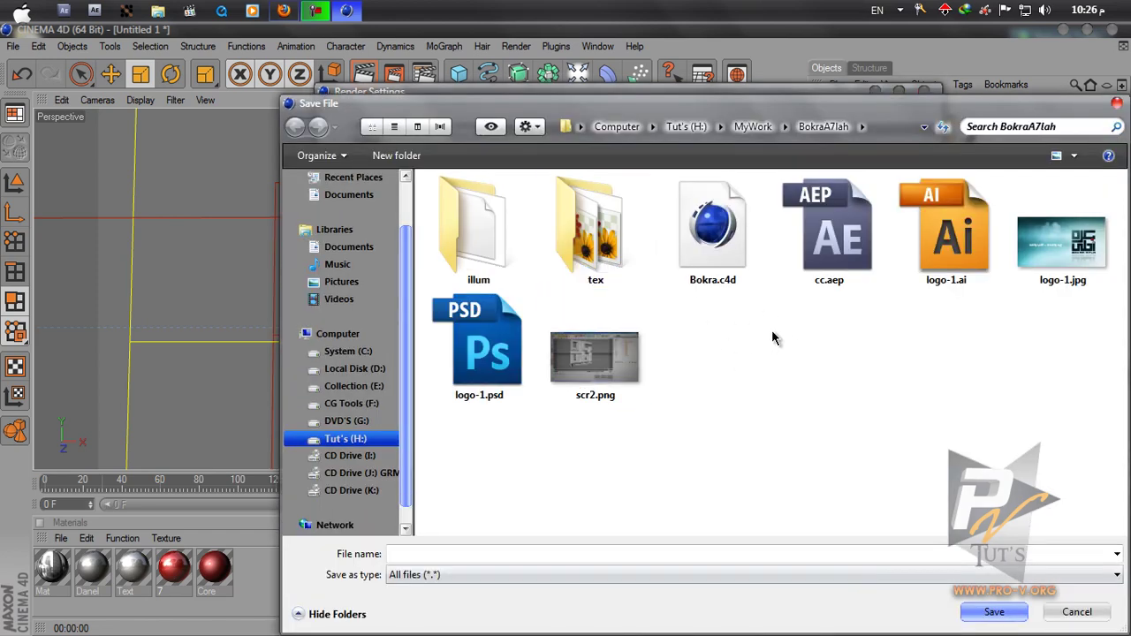
click(355, 439)
click(834, 375)
double_click(834, 375)
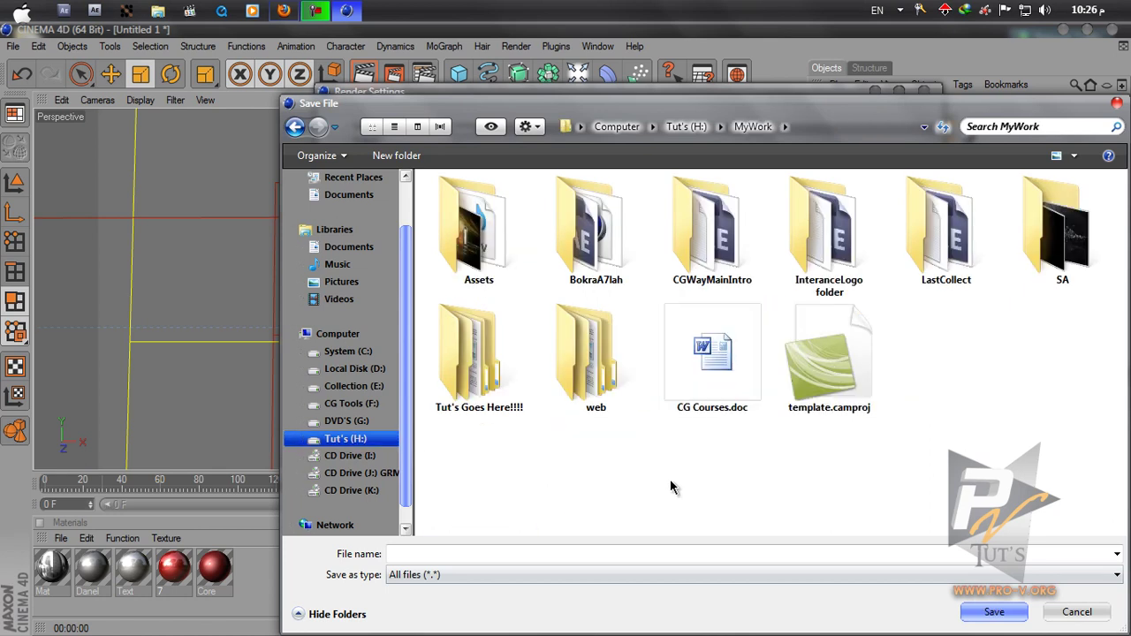
double_click(475, 405)
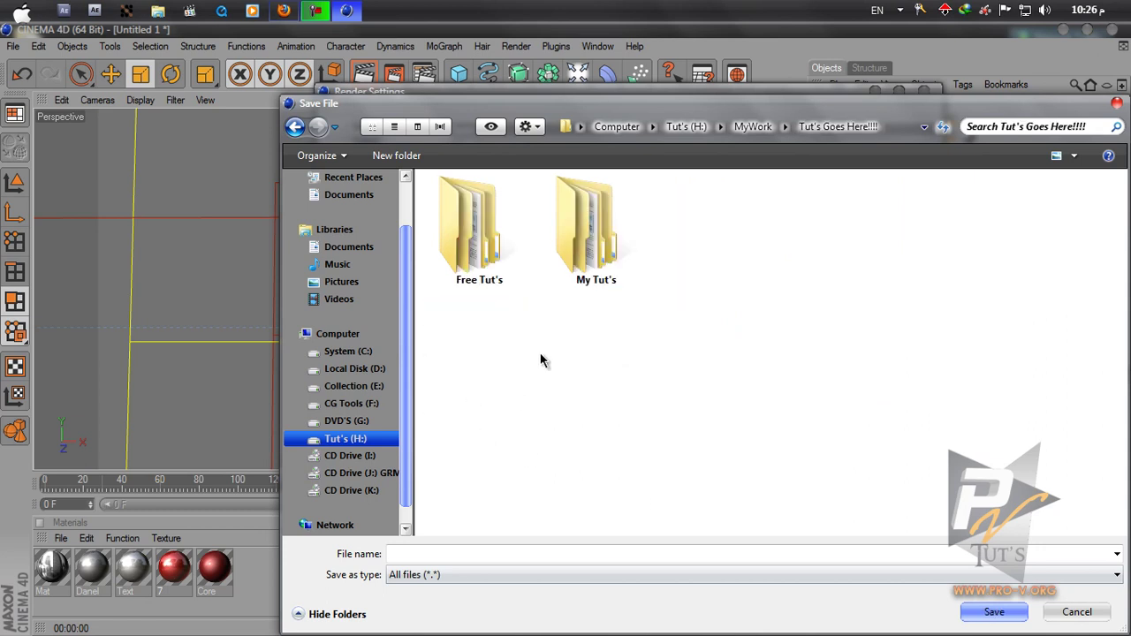
double_click(479, 234)
double_click(482, 252)
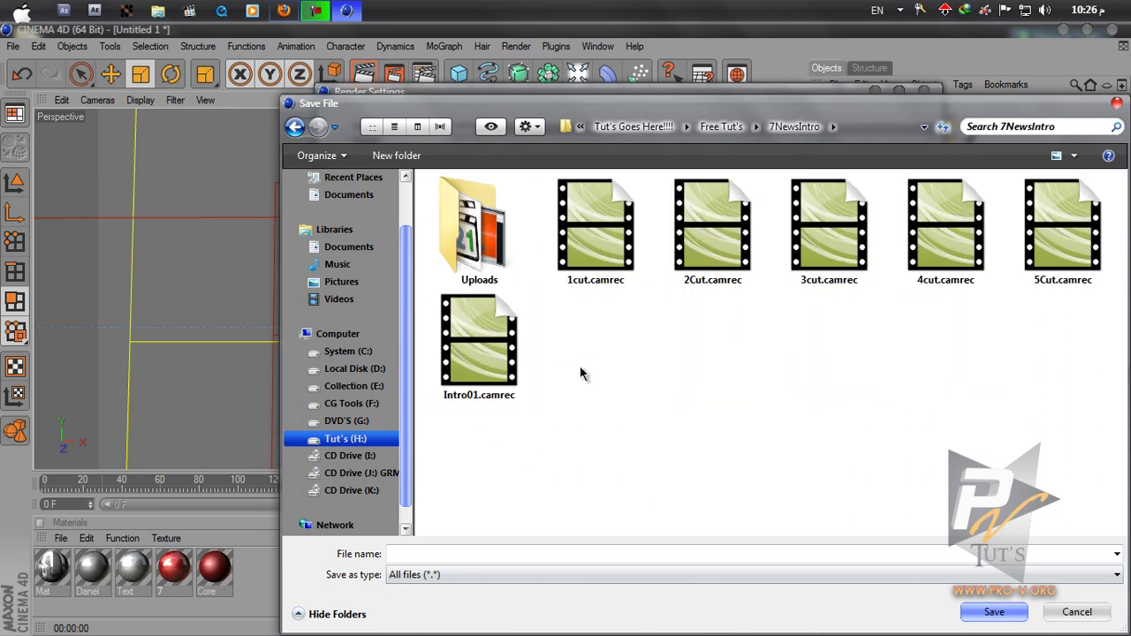
click(611, 348)
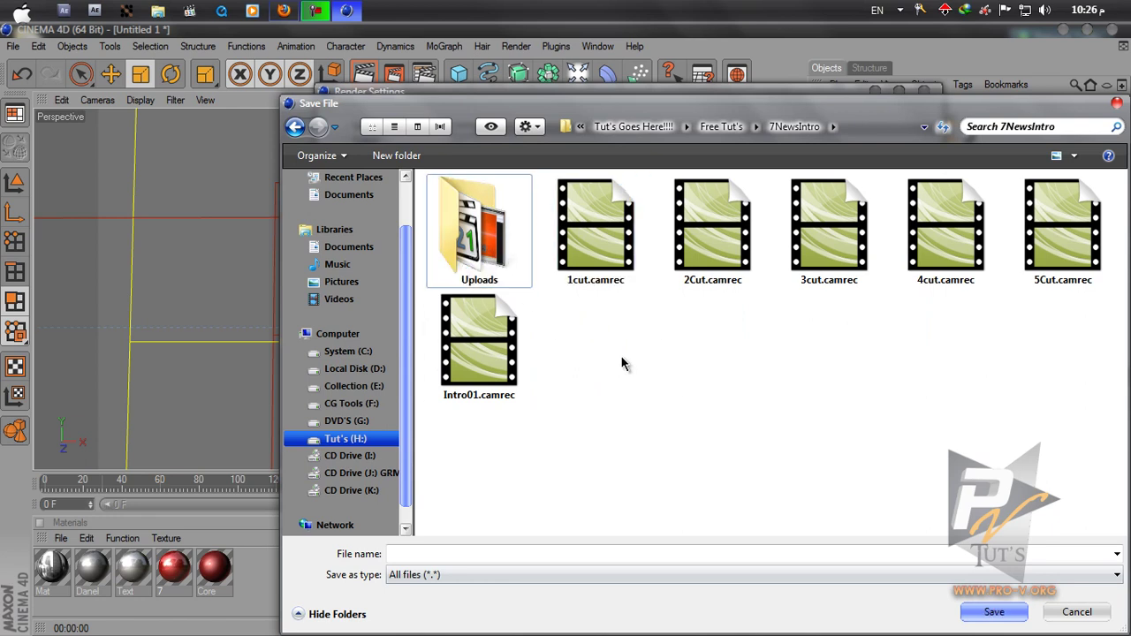
Browse to the Desktop and open the 7news folder inside NewsTuotrialImges as the save location.
scroll(354, 265, up, 2)
click(351, 204)
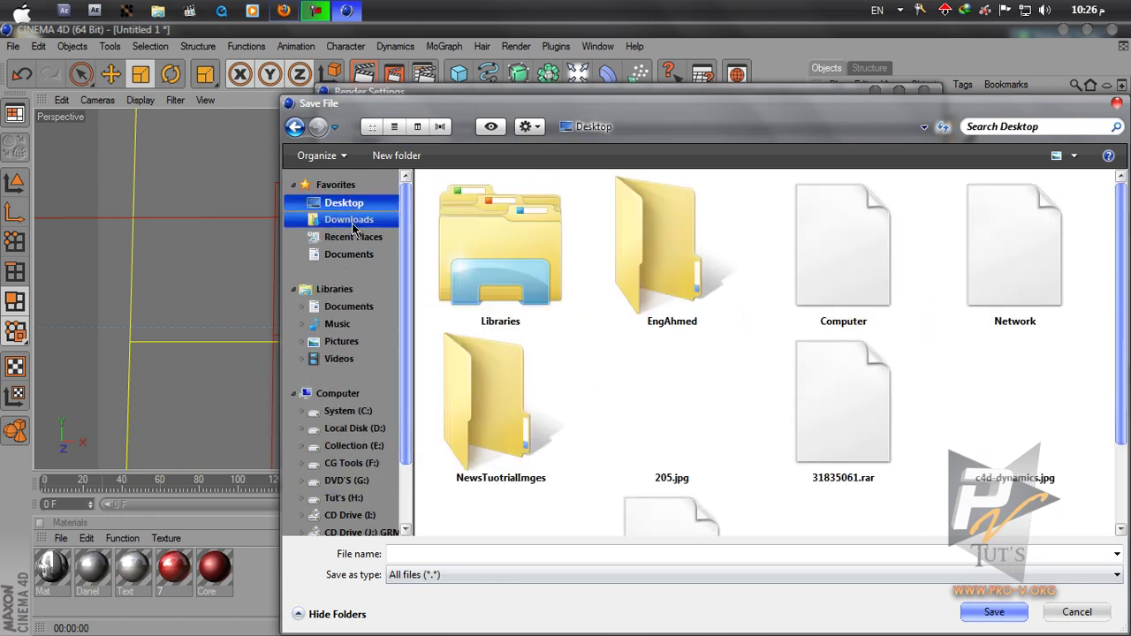
scroll(972, 398, down, 2)
scroll(1126, 362, down, 2)
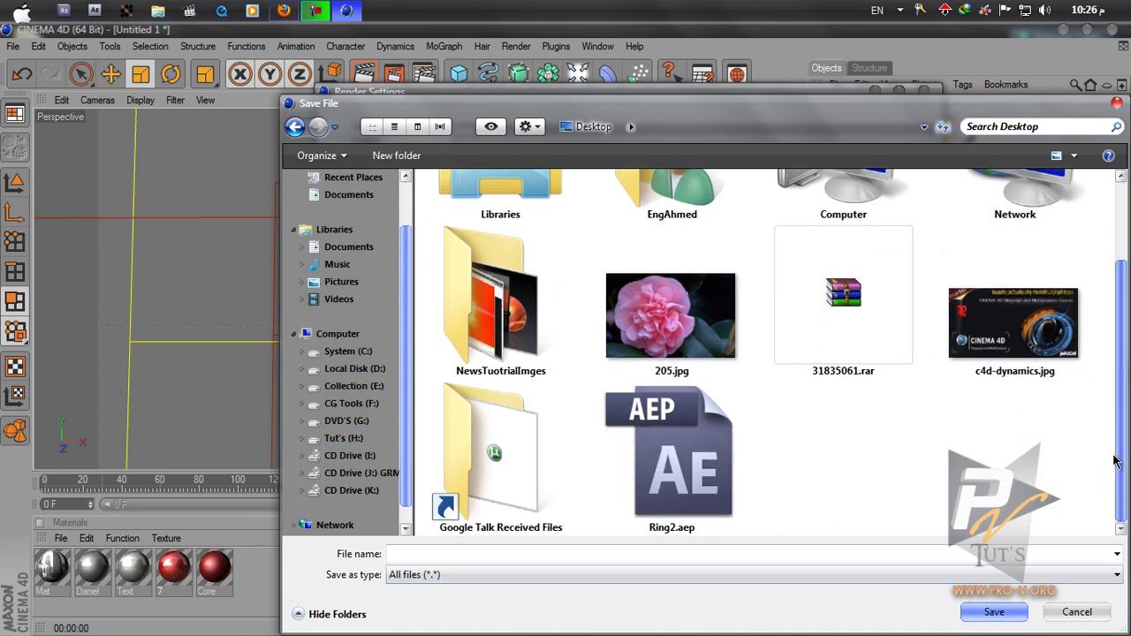
double_click(501, 314)
double_click(566, 238)
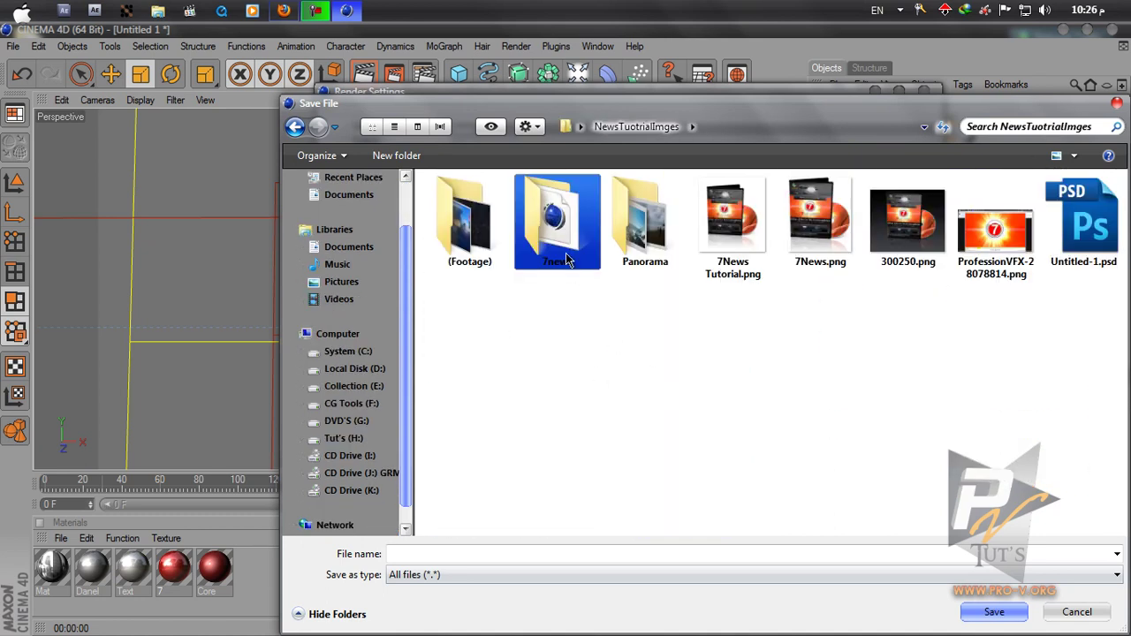
Create a folder named Render inside 7news and open it.
click(409, 162)
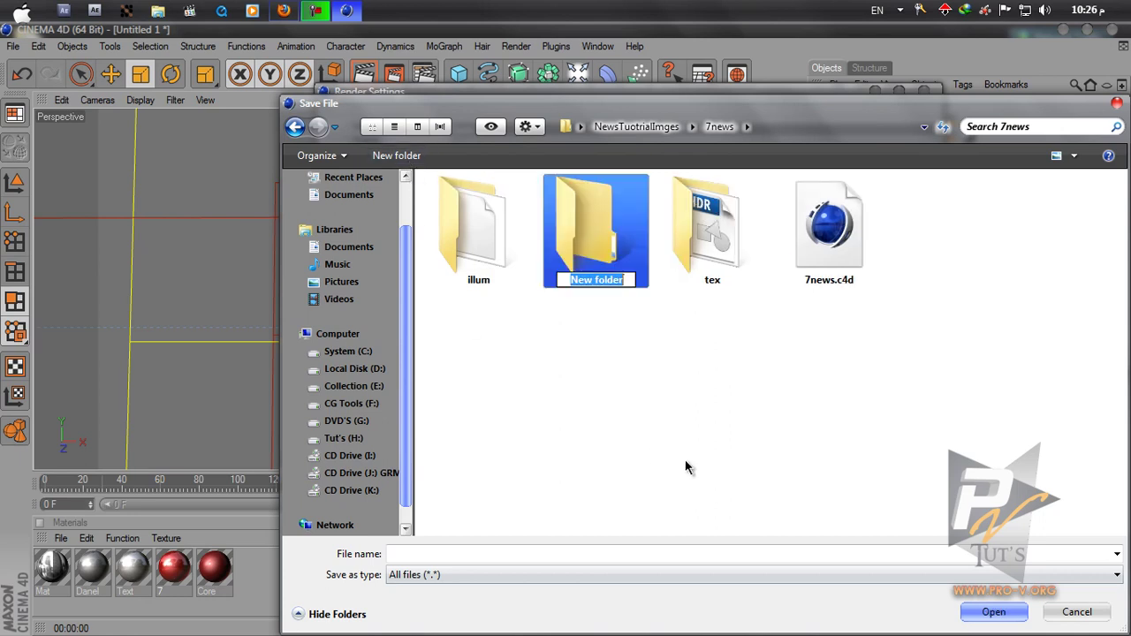
text(Render)
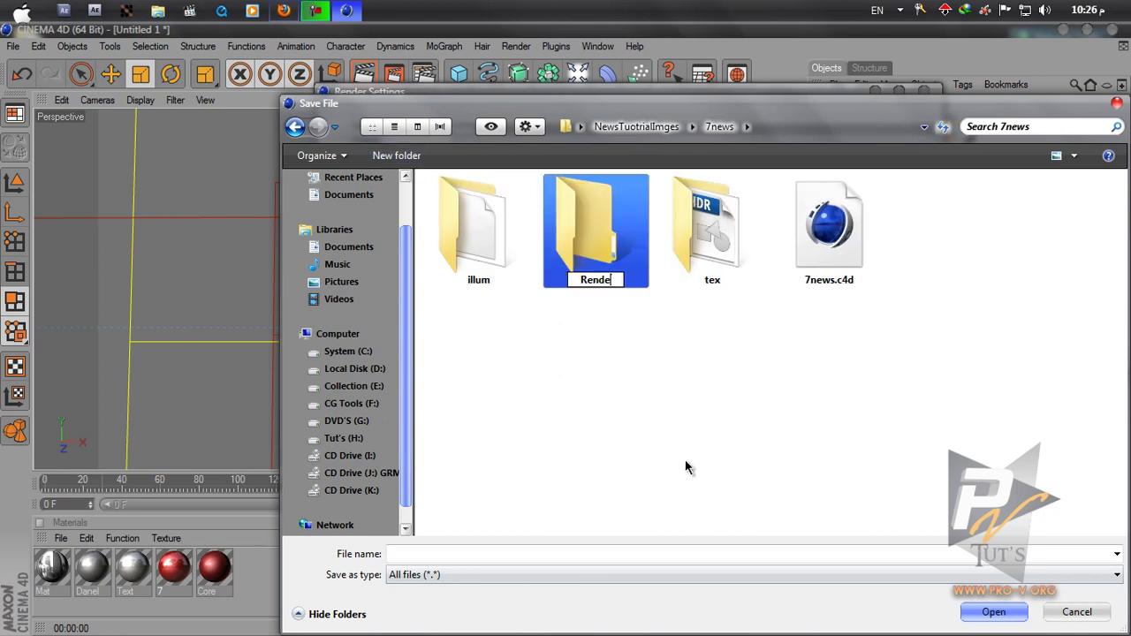
key(Return)
key(Return)
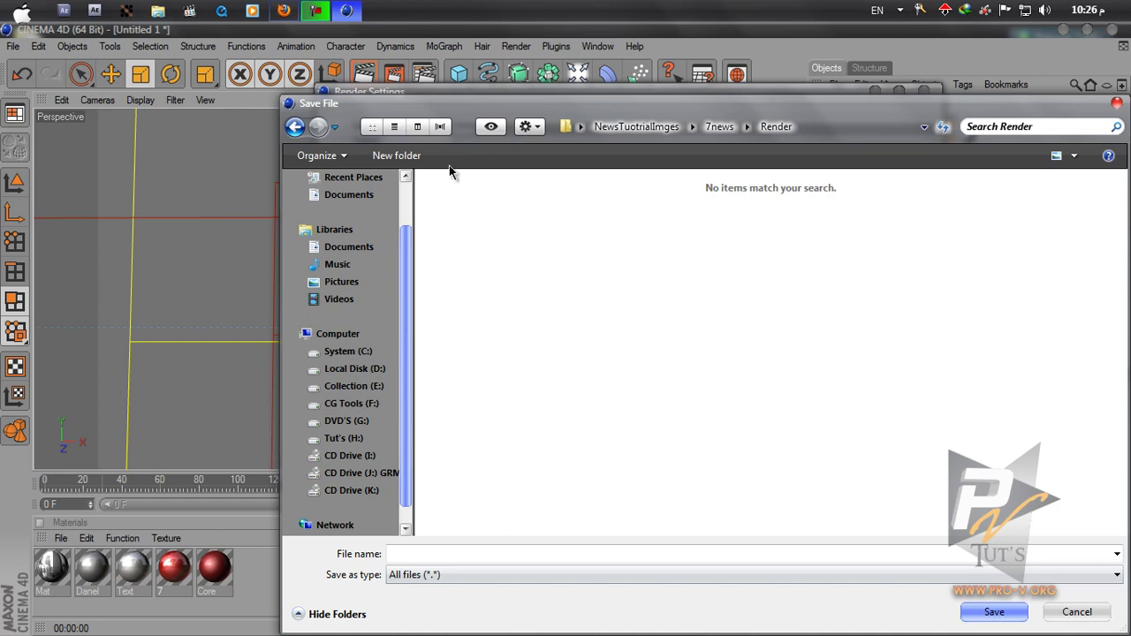
Create two folders named main and passes inside the Render folder.
click(397, 155)
text(main)
click(550, 323)
click(497, 253)
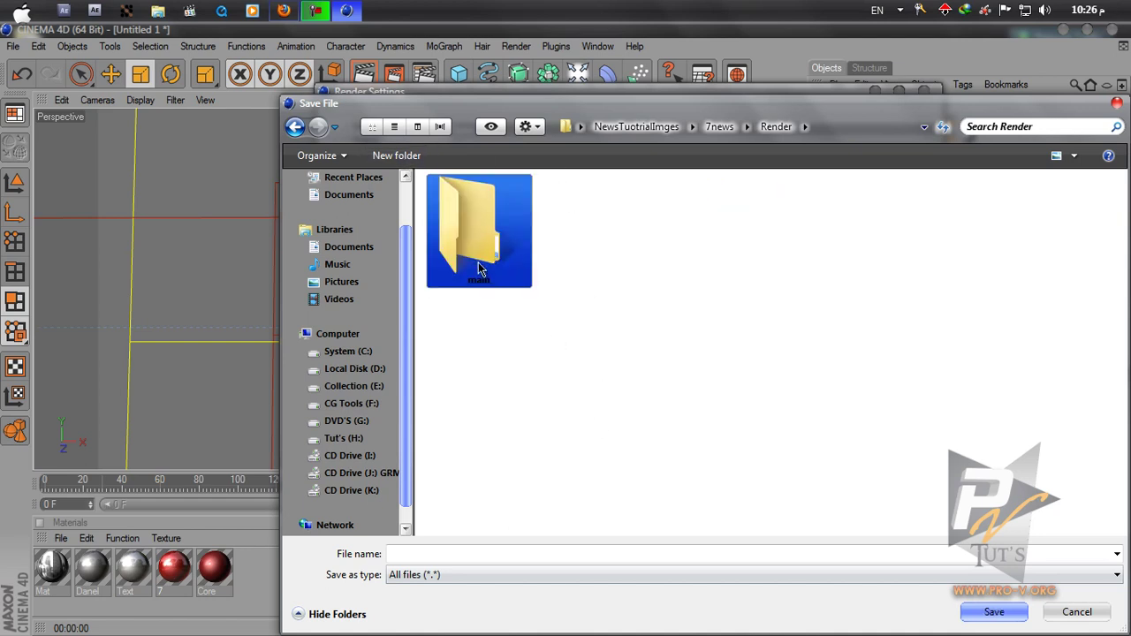
click(396, 156)
text(passes)
click(586, 353)
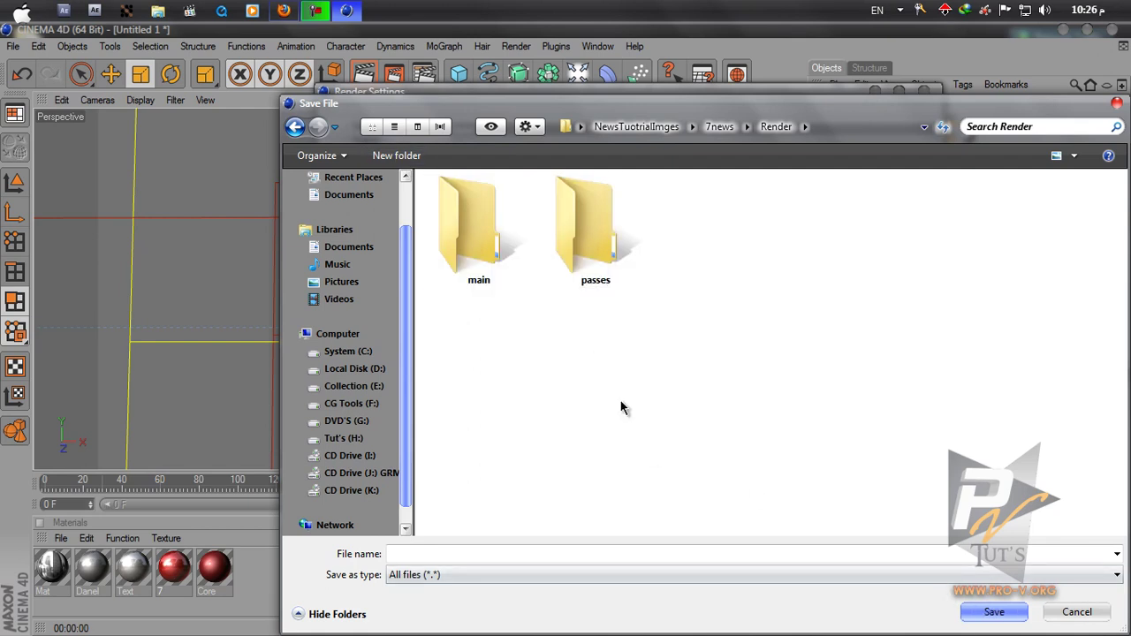
Set the regular image's output file to main inside the main folder.
click(489, 272)
double_click(486, 265)
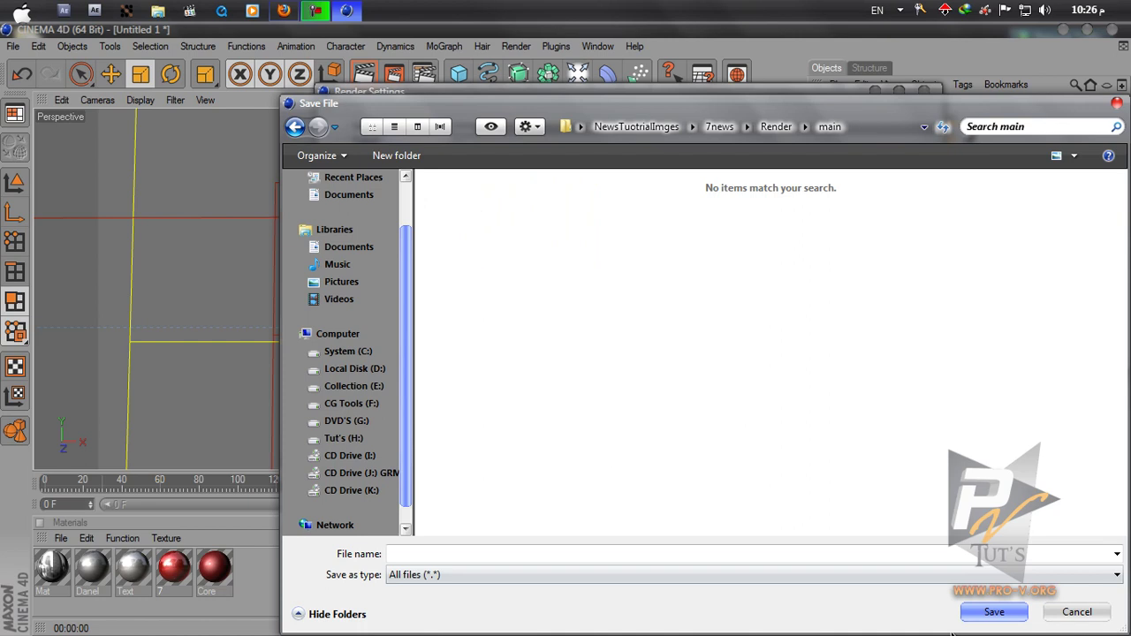
click(853, 552)
text(main)
click(997, 613)
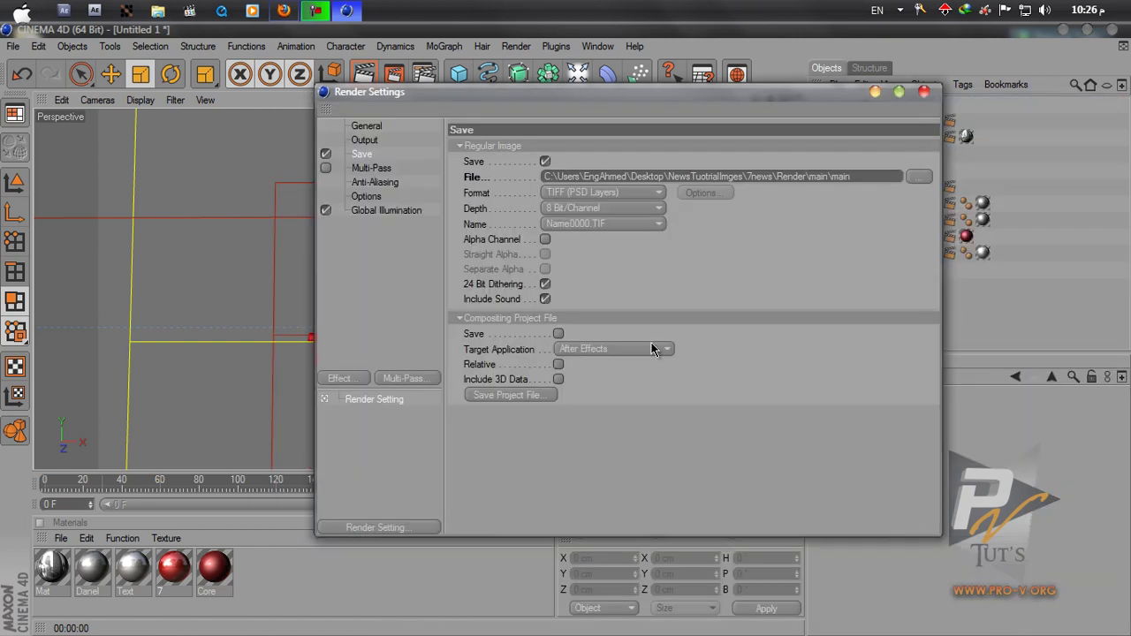
Enable Multi-Pass rendering and add all the image layers as passes.
click(360, 173)
click(325, 168)
drag(577, 103, 518, 168)
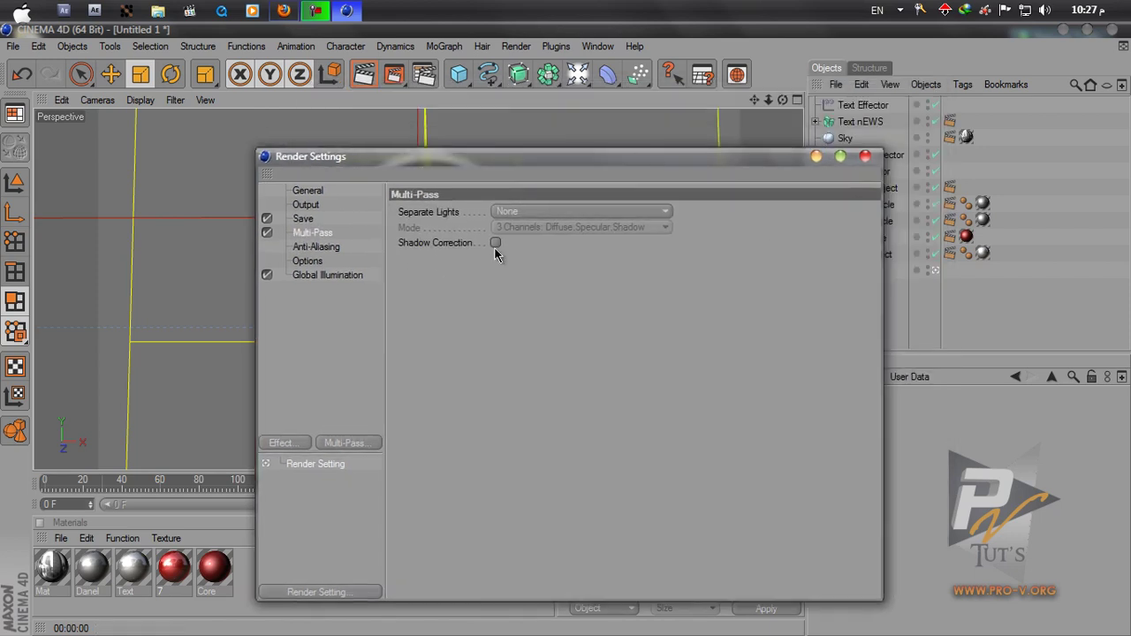
click(360, 442)
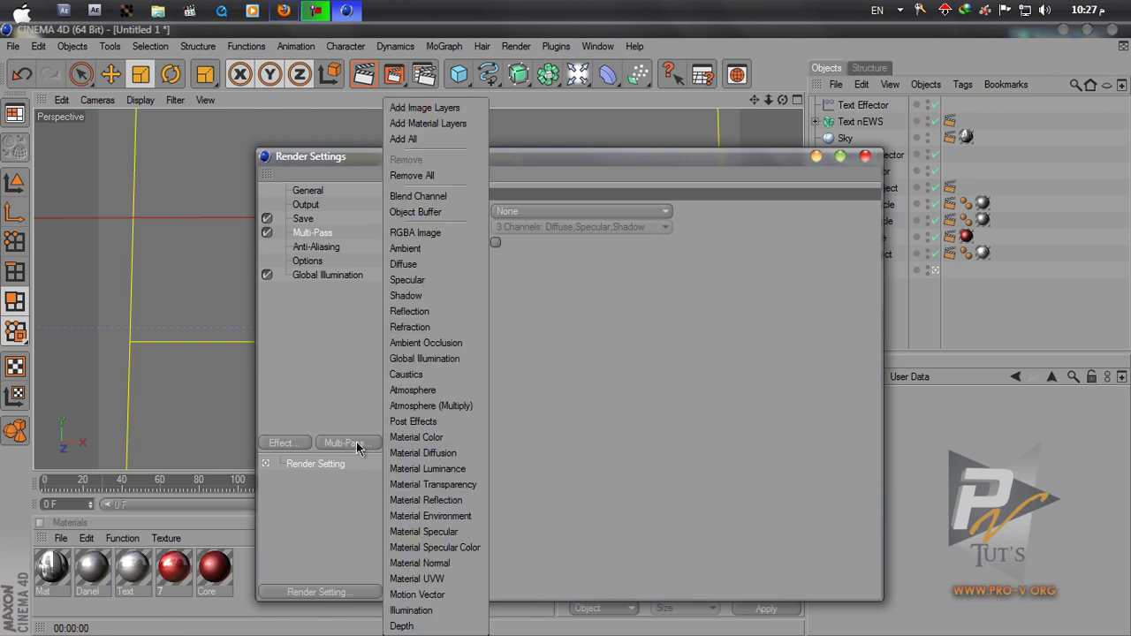
click(434, 113)
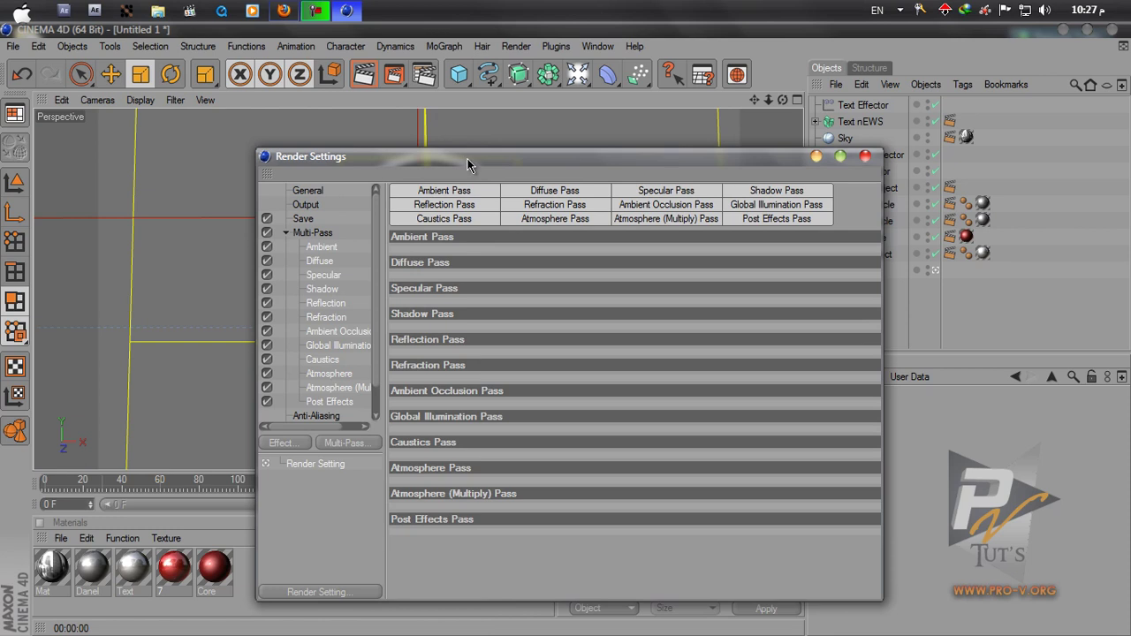
drag(469, 165, 517, 113)
scroll(424, 327, down, 2)
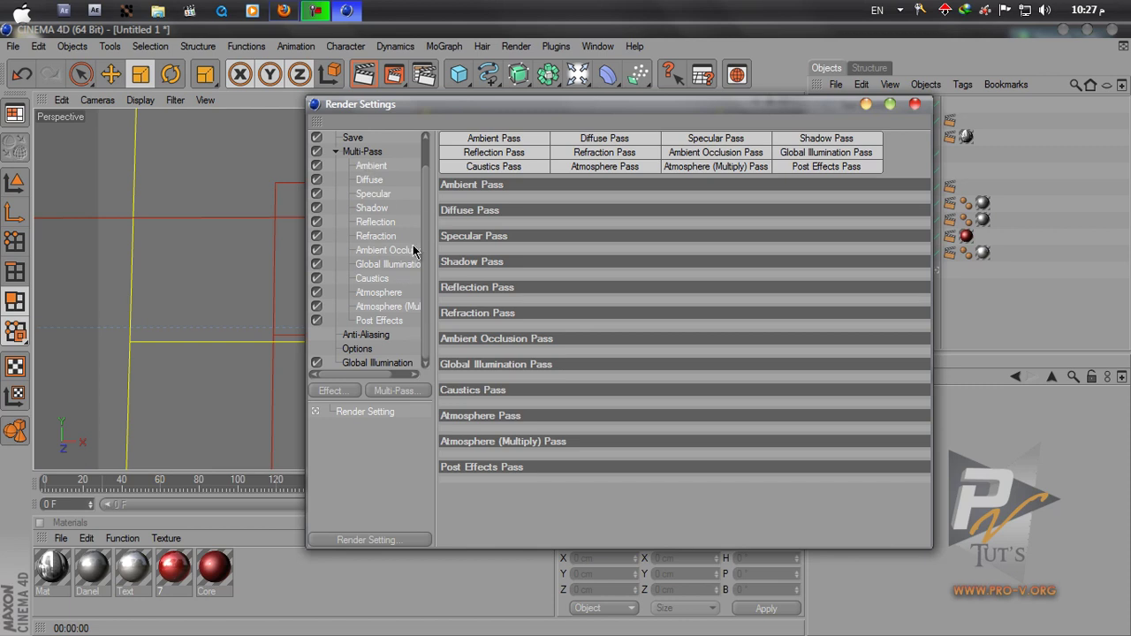
Set the multi-pass image's output file to pass inside the passes folder of Render.
click(357, 157)
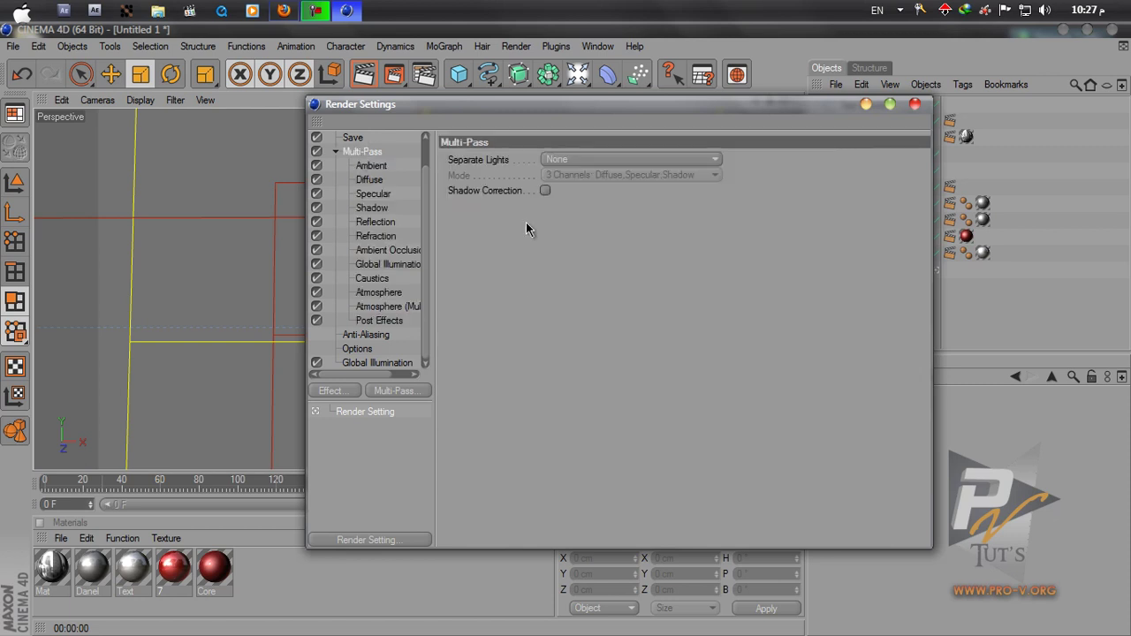
click(357, 141)
click(910, 361)
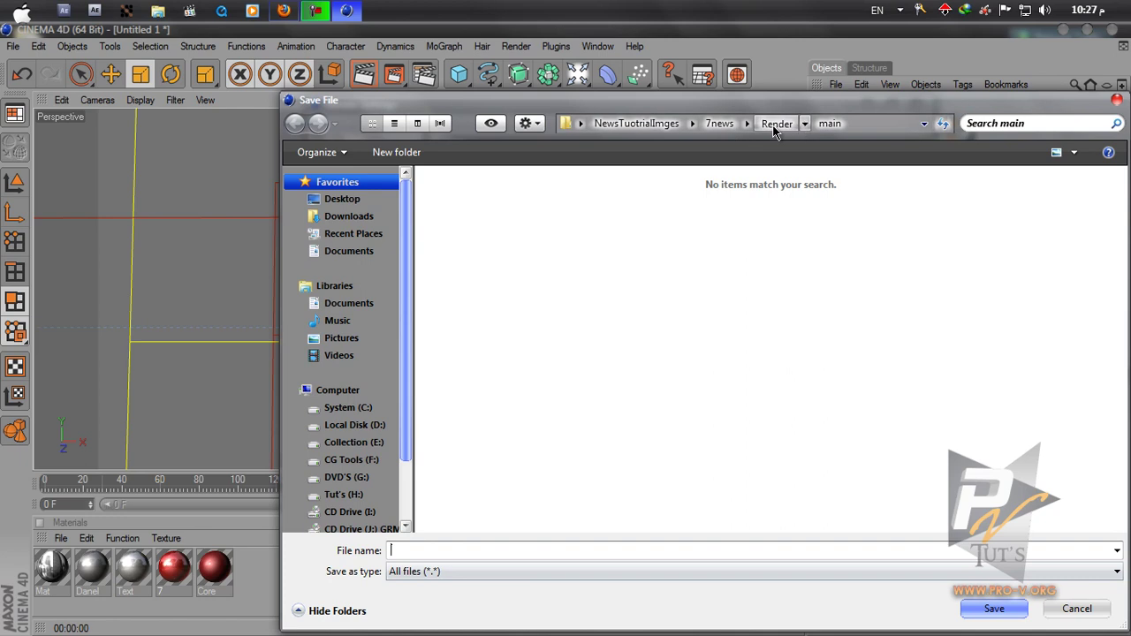
click(774, 126)
double_click(588, 281)
click(548, 553)
text(pass)
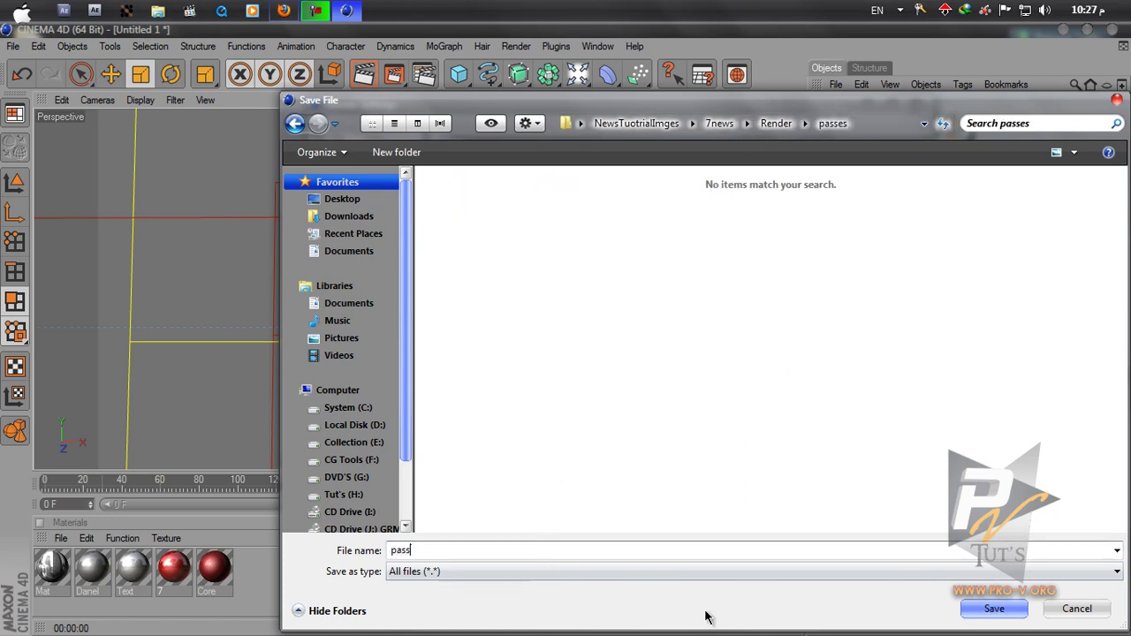
click(974, 612)
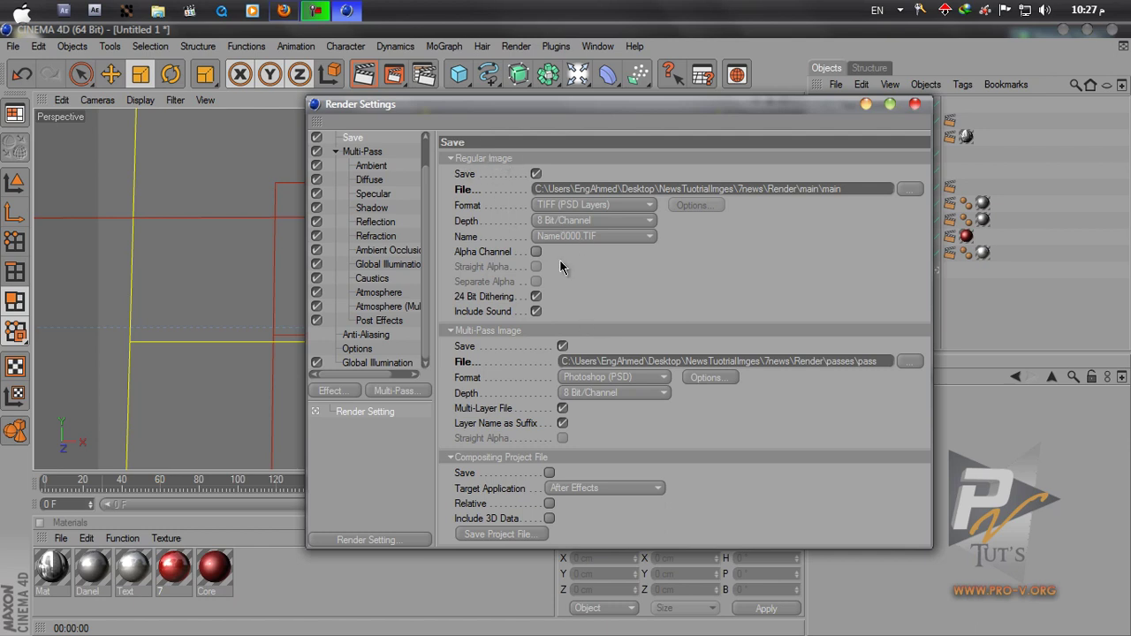
Set the regular image format to TARGA and enable its Alpha Channel and Straight Alpha.
click(574, 203)
click(566, 378)
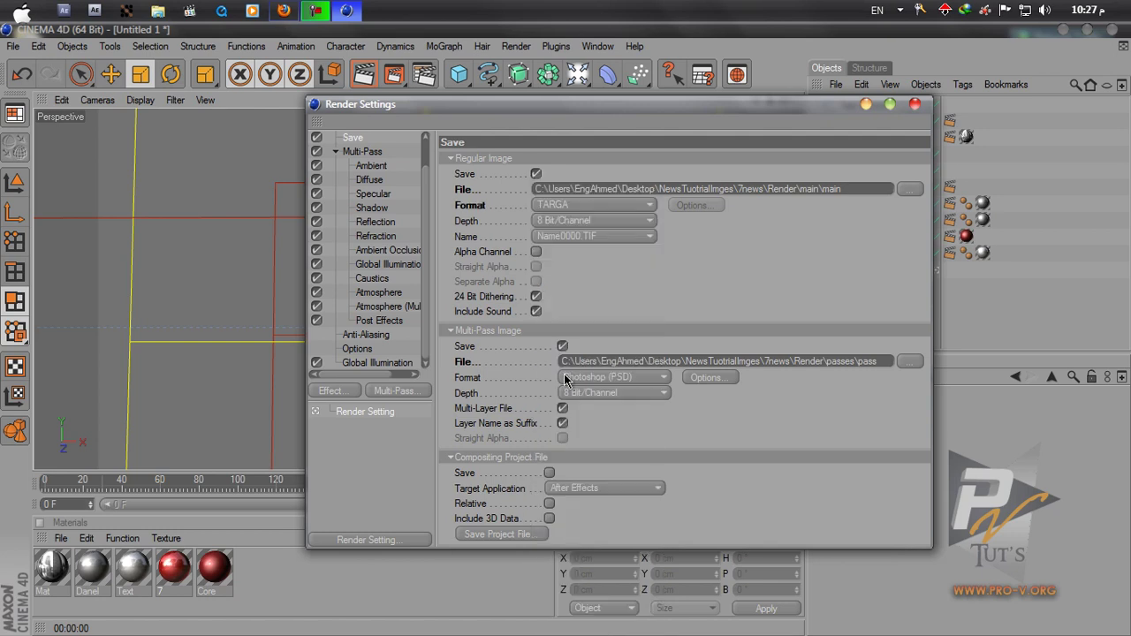
click(535, 252)
click(535, 267)
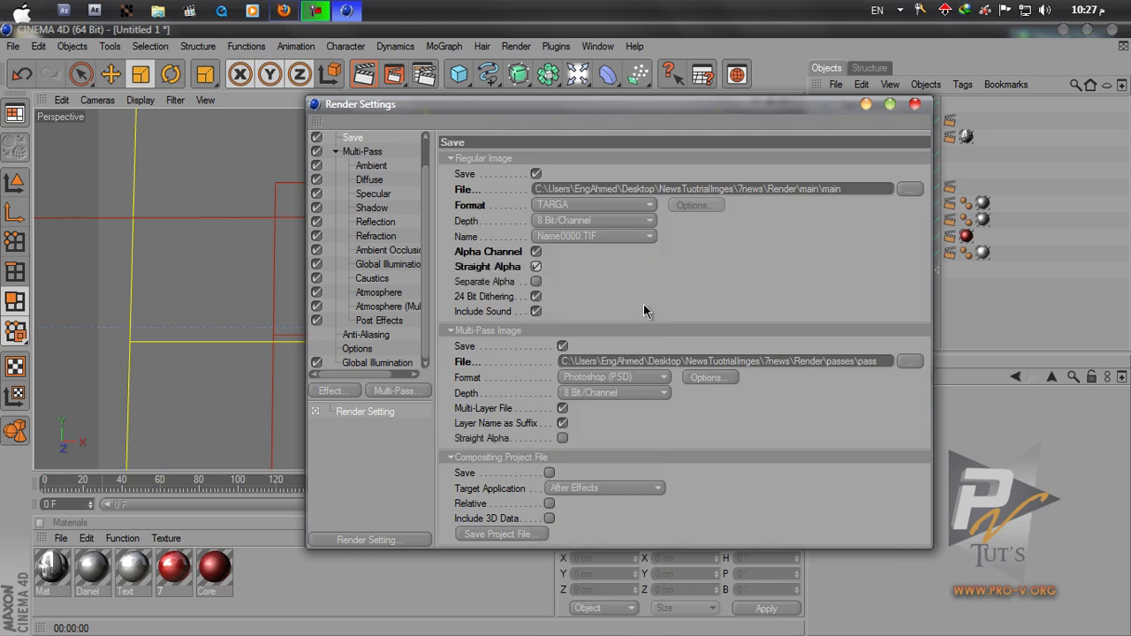
Set the multi-pass image format to PNG with Straight Alpha, leaving the PNG export options as they are.
click(606, 379)
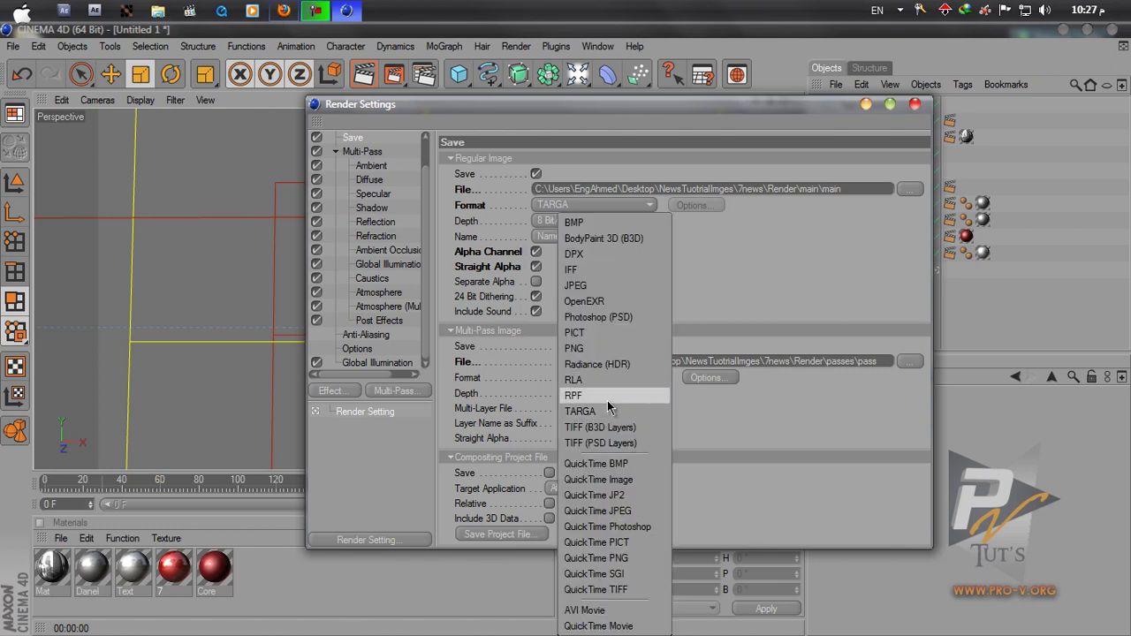
click(594, 349)
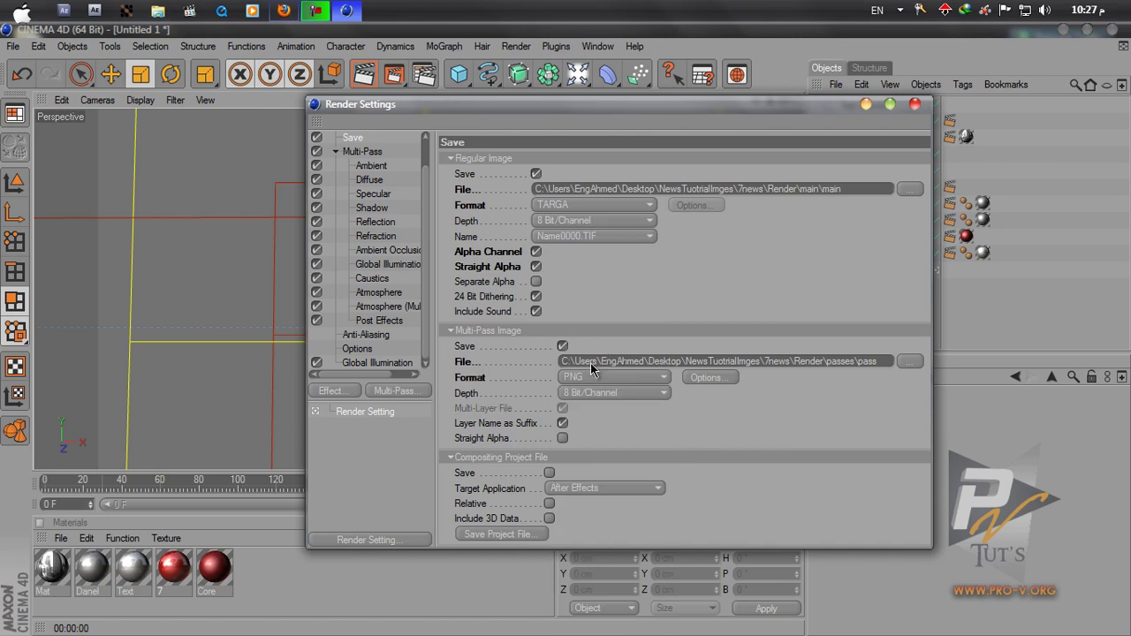
click(562, 438)
click(708, 378)
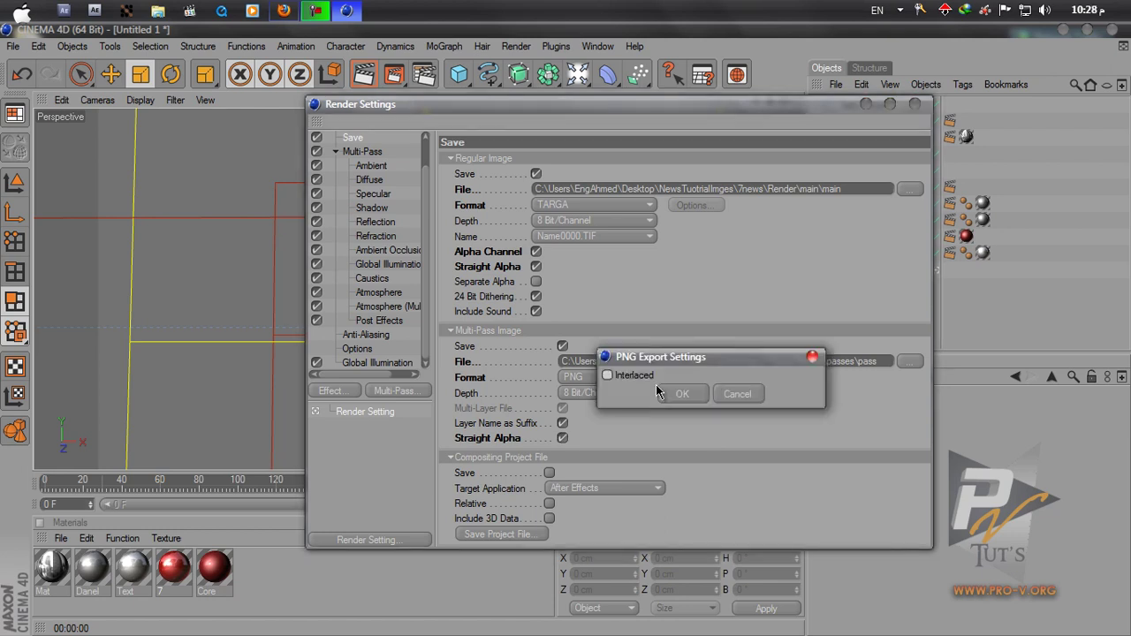
click(720, 394)
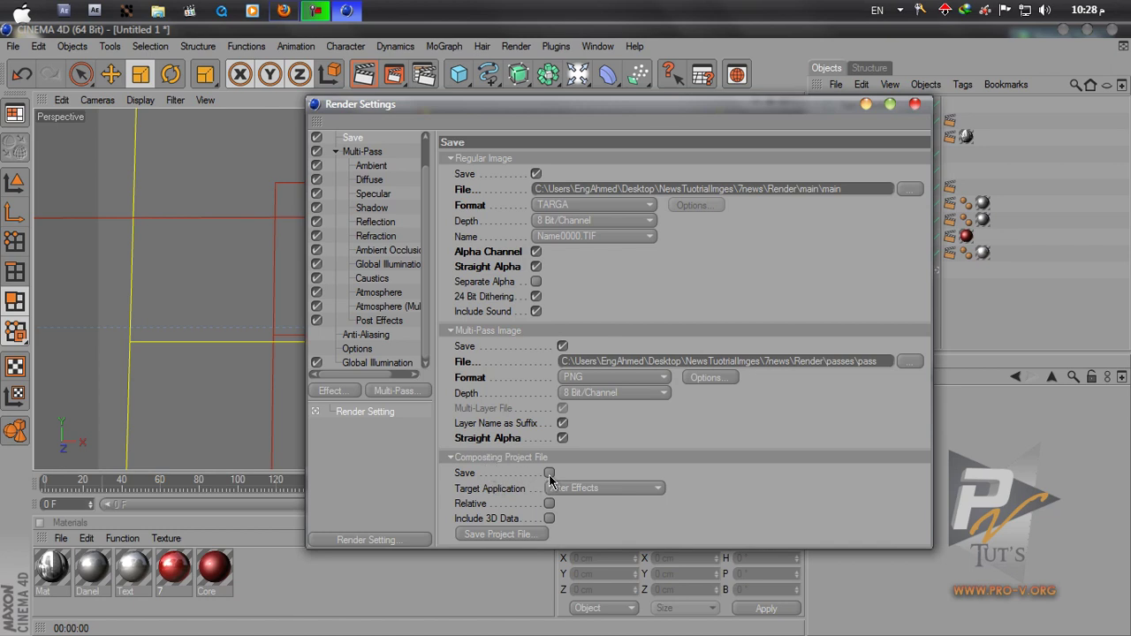
Enable saving an After Effects compositing project file with Relative and Include 3D Data, and close the render settings.
click(583, 488)
click(587, 506)
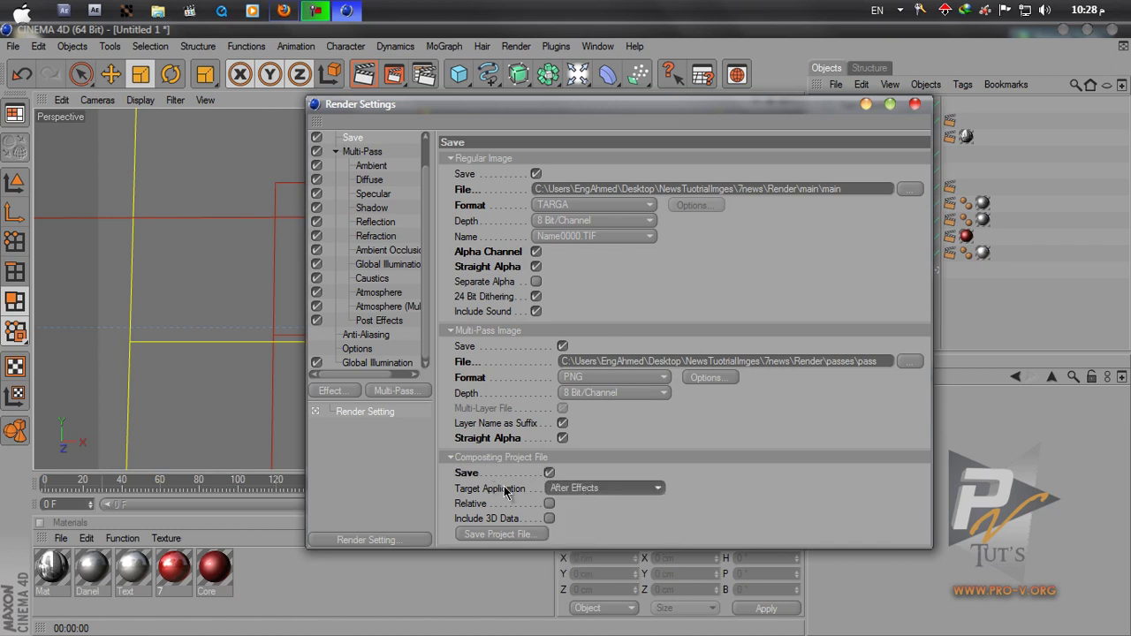
click(548, 505)
click(548, 519)
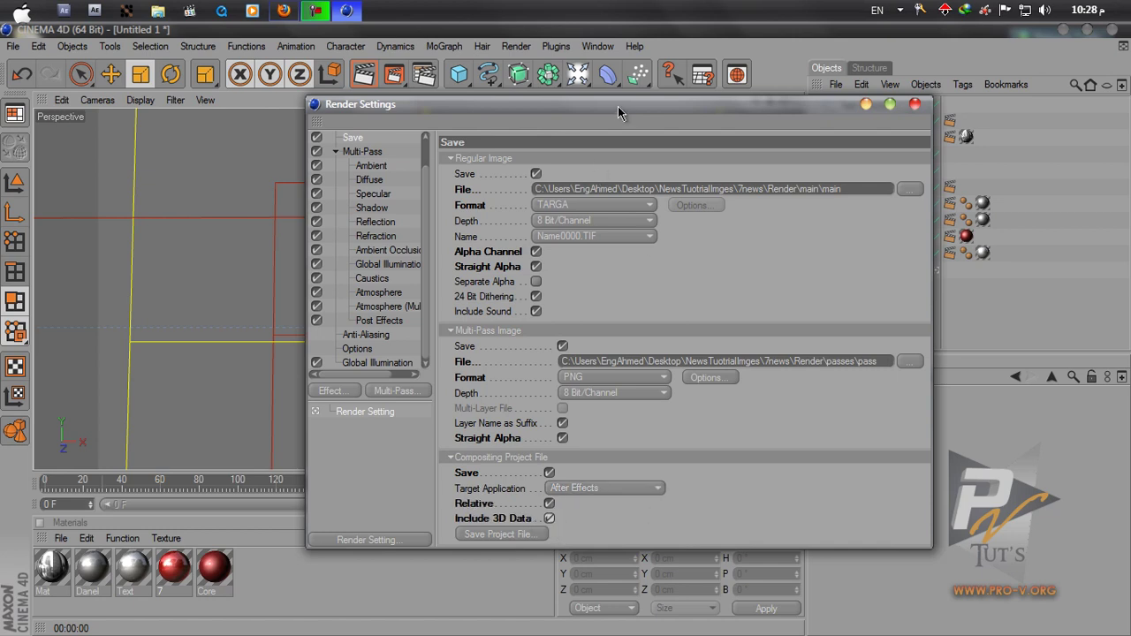
drag(617, 108, 511, 92)
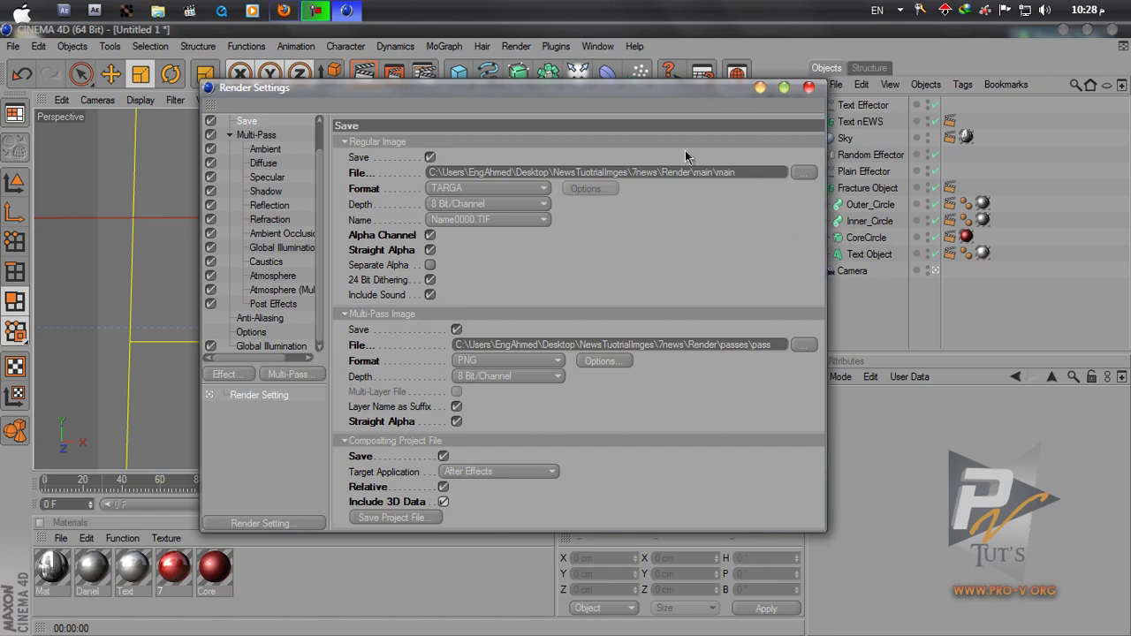
click(809, 89)
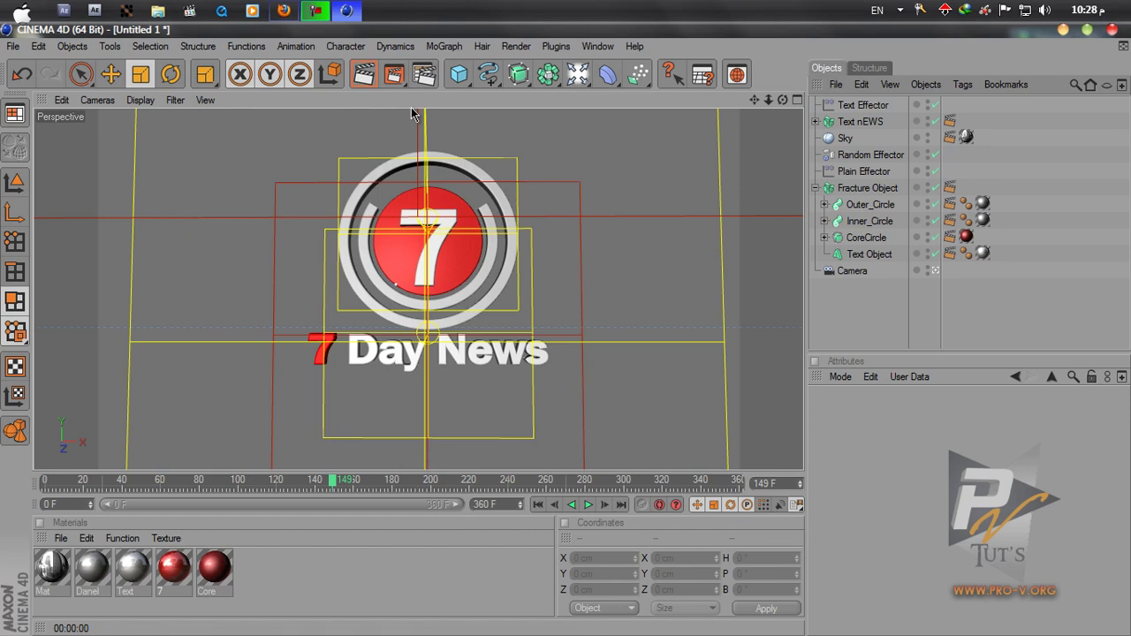
Render frame 125 to the Picture Viewer and compare its multi-pass view with the regular image.
drag(336, 484, 287, 484)
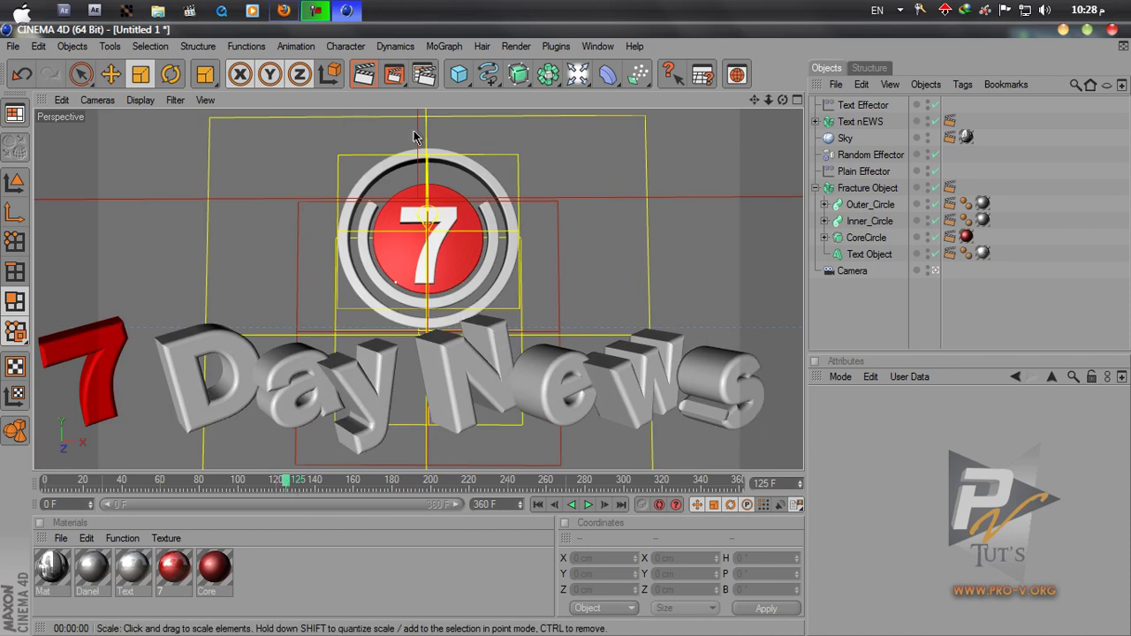
click(394, 76)
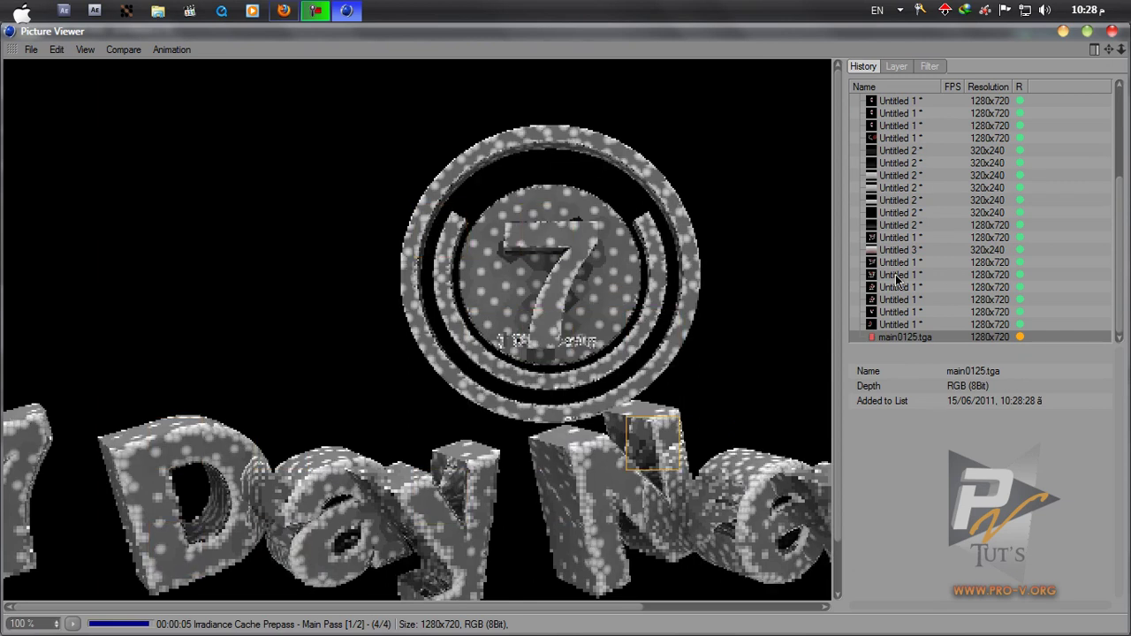
click(896, 66)
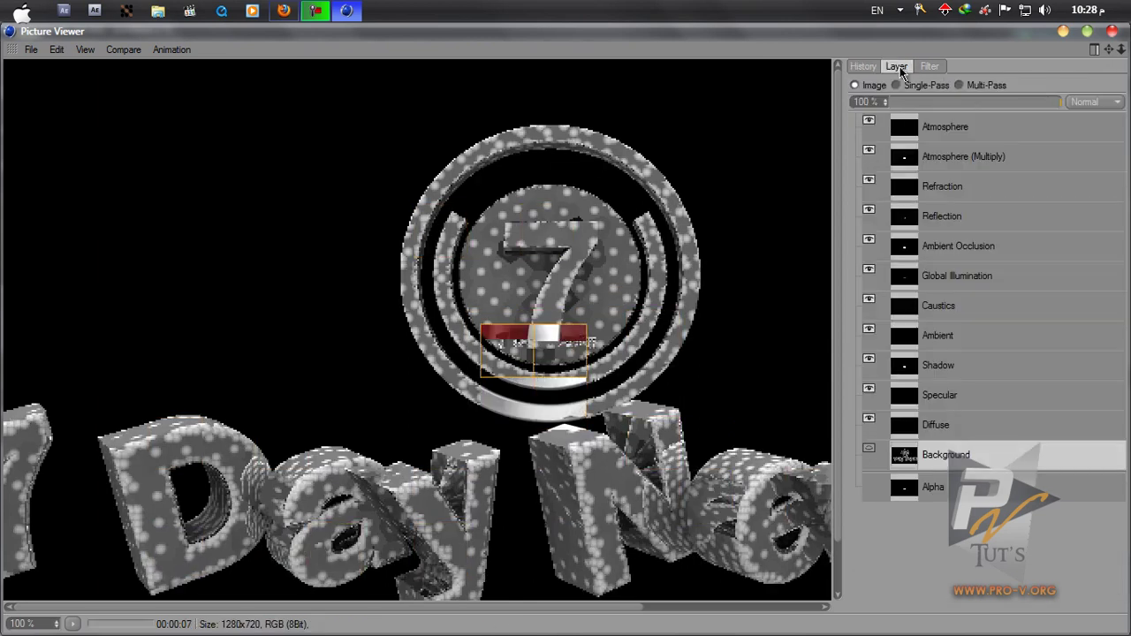
click(959, 86)
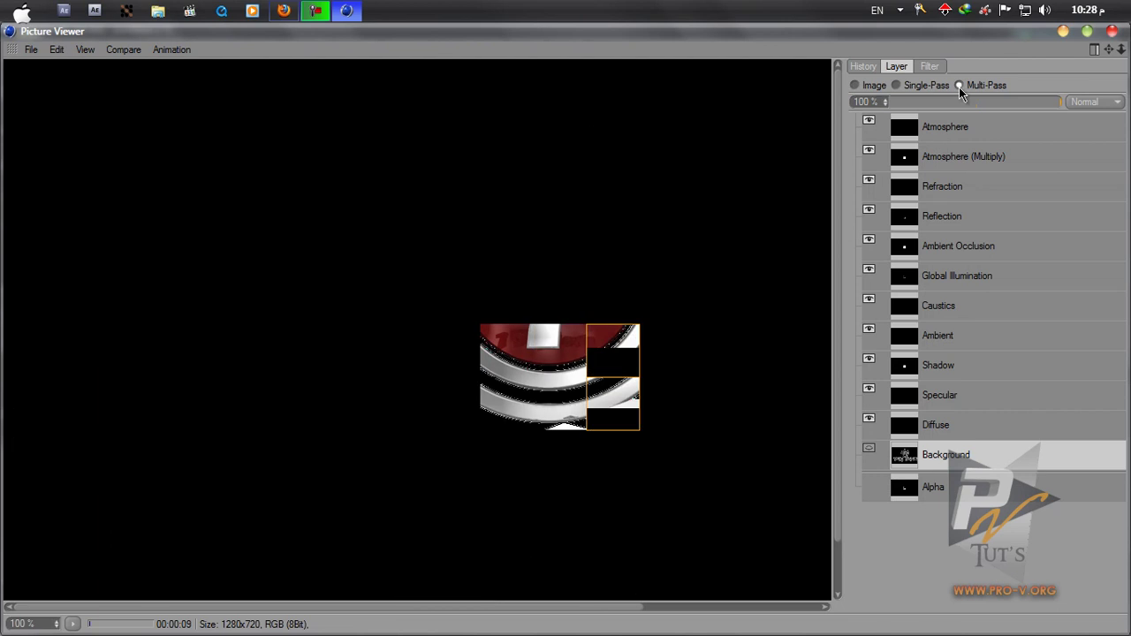
click(855, 86)
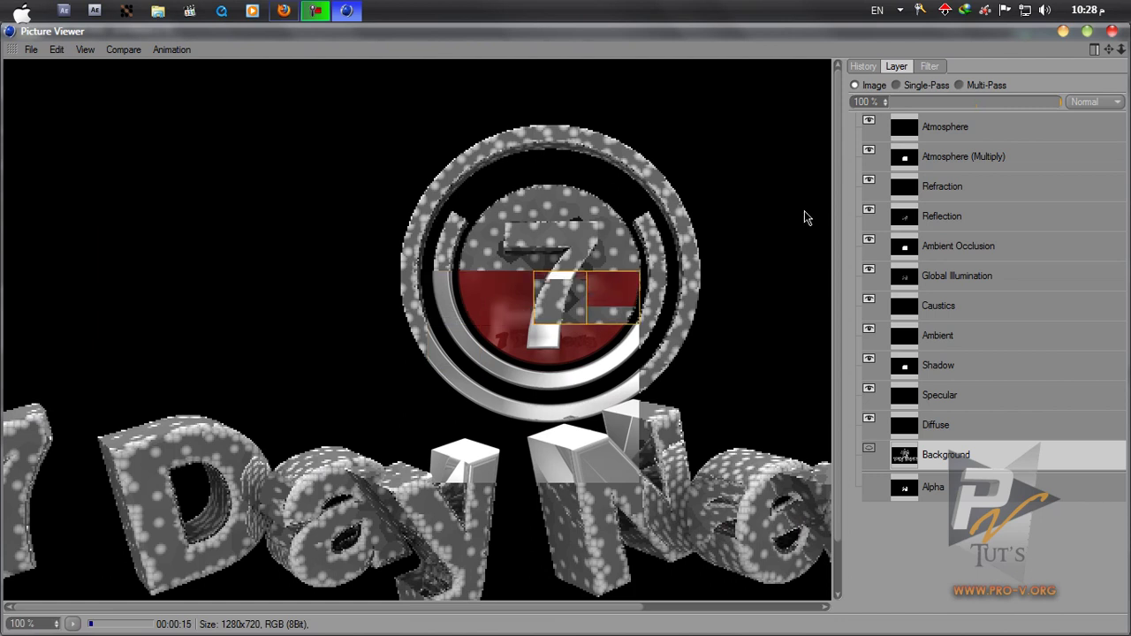
scroll(609, 512, down, 1)
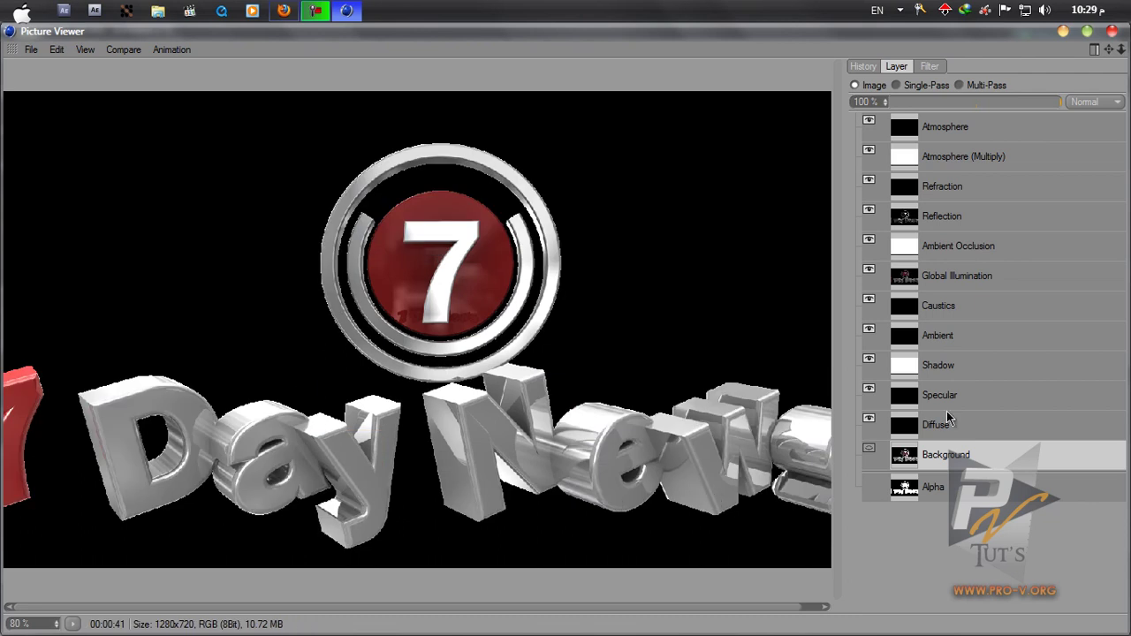
Examine the Atmosphere, Atmosphere (Multiply), Refraction and Reflection layers of the render one at a time as single passes.
click(960, 86)
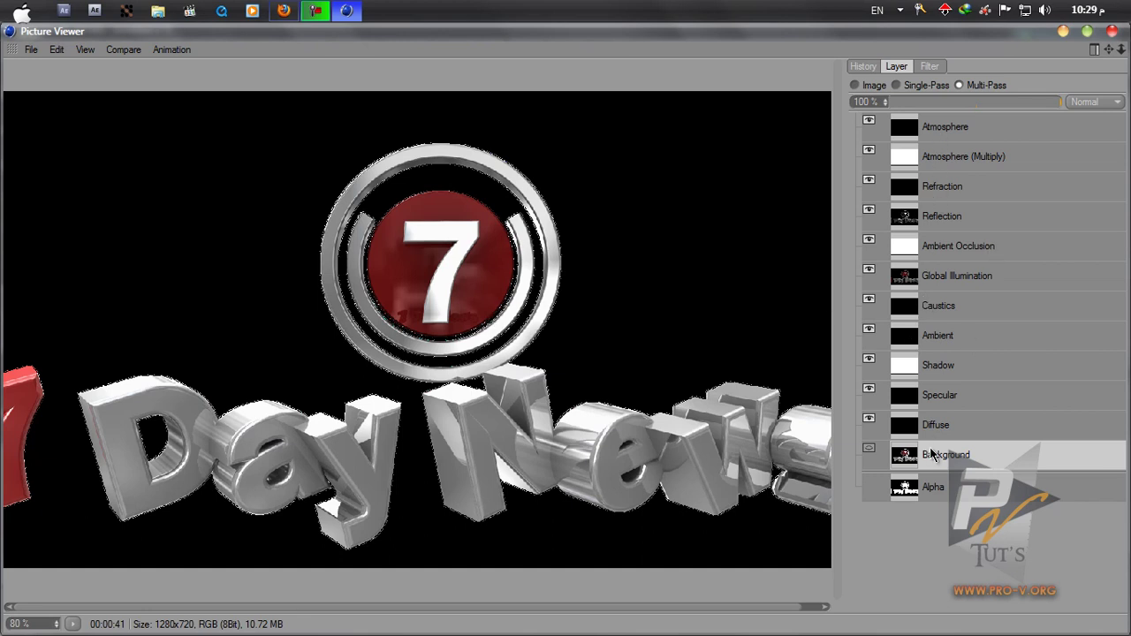
click(897, 84)
click(919, 120)
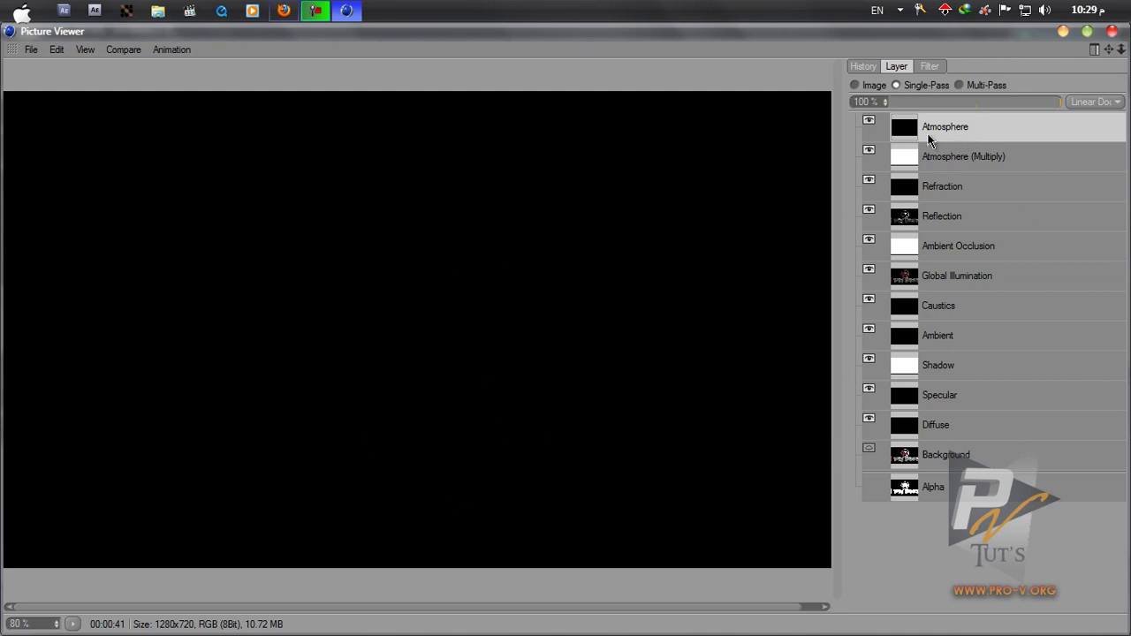
click(962, 157)
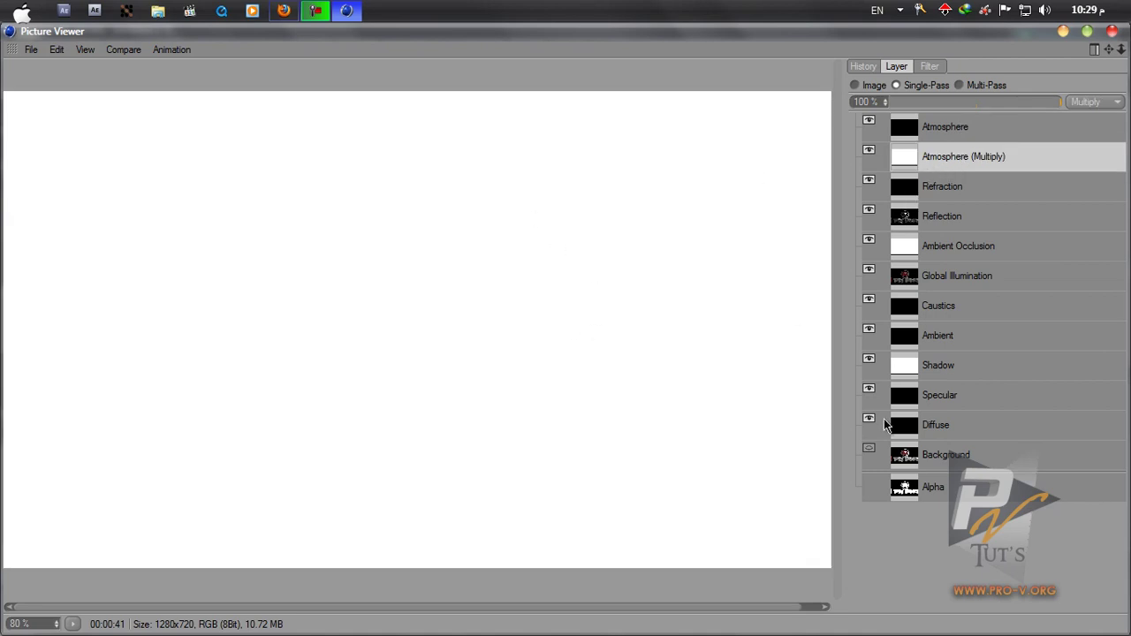
click(935, 185)
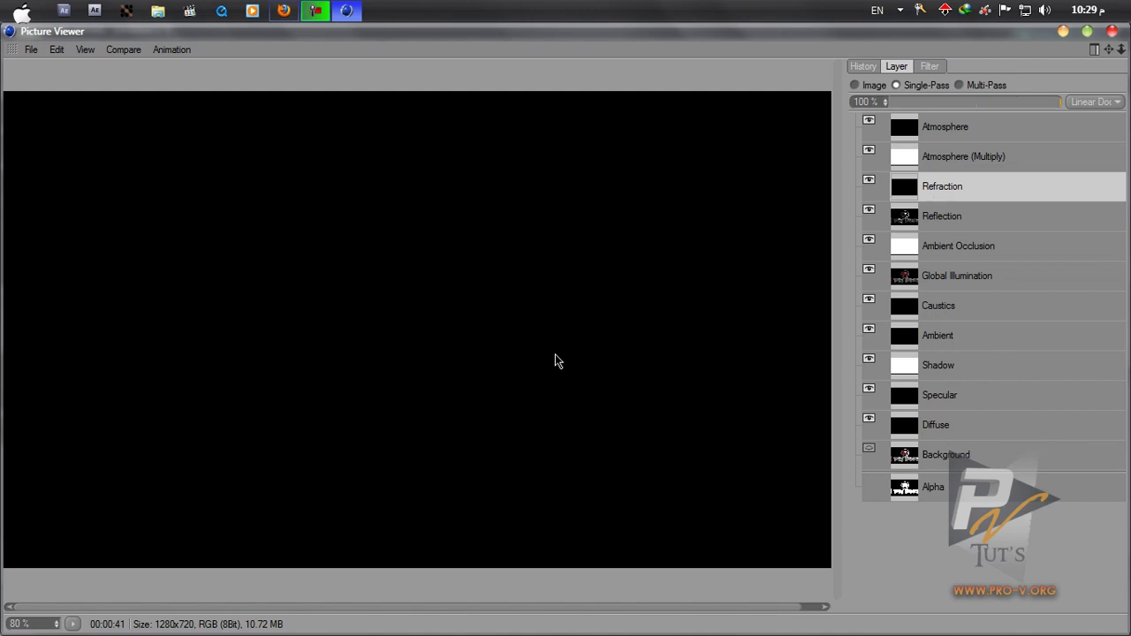
scroll(549, 371, down, 1)
click(927, 226)
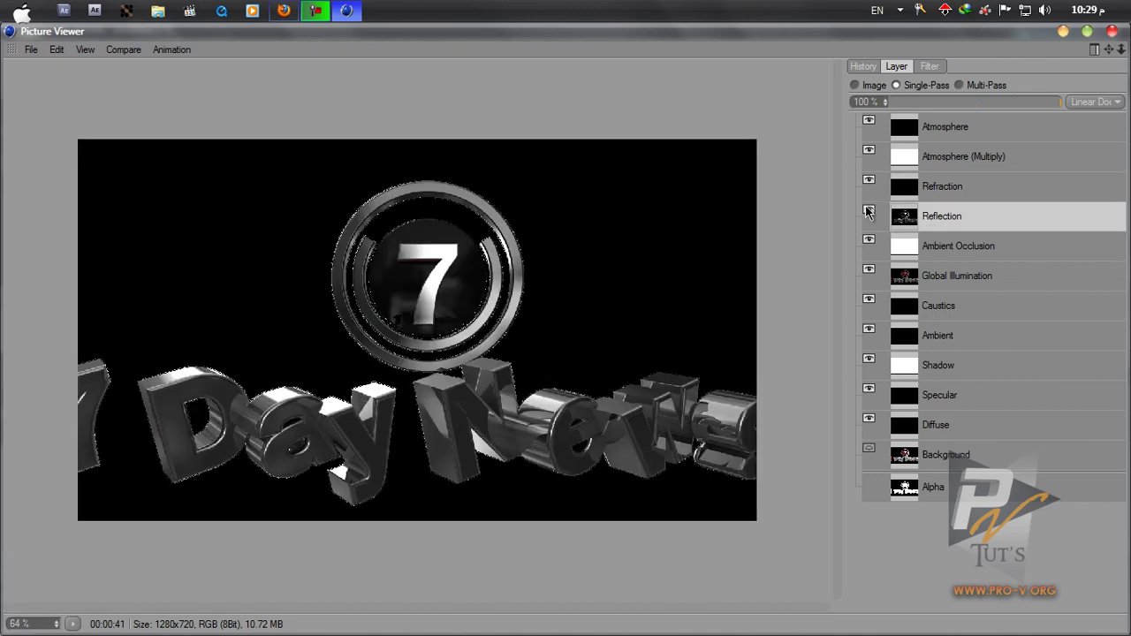
In the combined multi-pass view, toggle the Reflection and Ambient Occlusion layers to check their contribution.
click(870, 212)
click(959, 86)
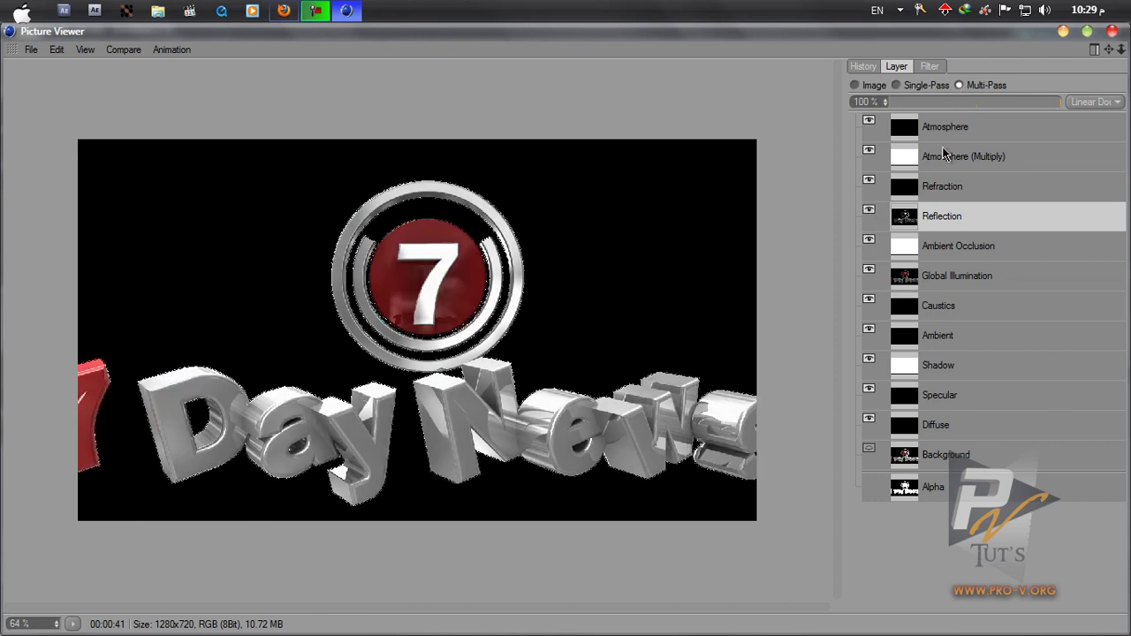
click(869, 212)
click(869, 212)
click(869, 212)
click(942, 251)
click(870, 240)
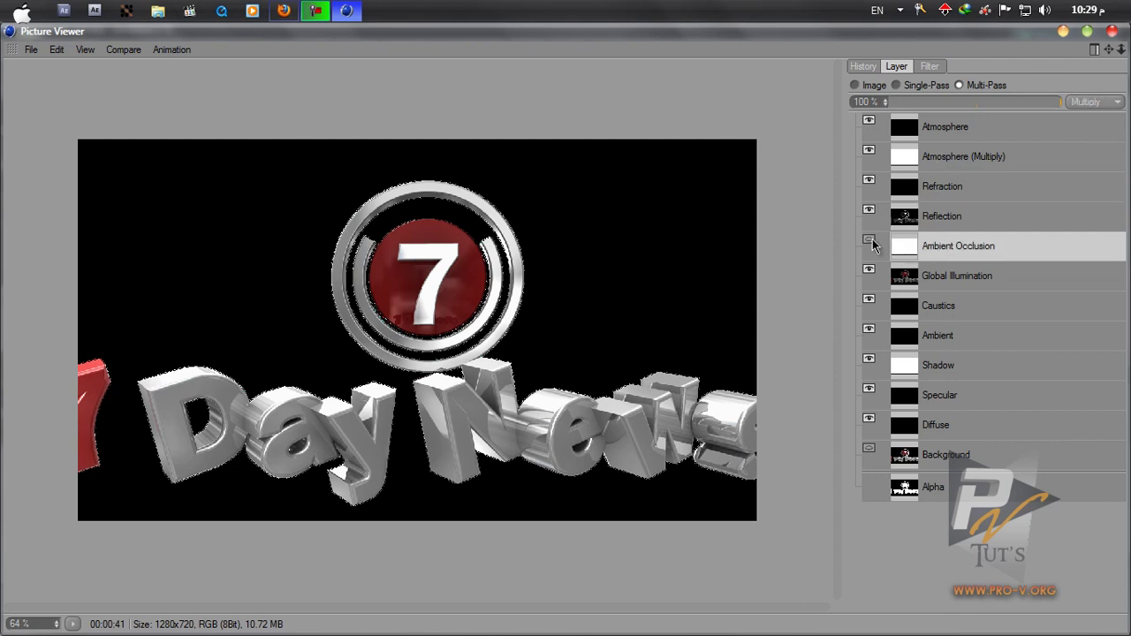
Toggle the Global Illumination layer to check its contribution to the render, and select the Caustics layer.
click(945, 277)
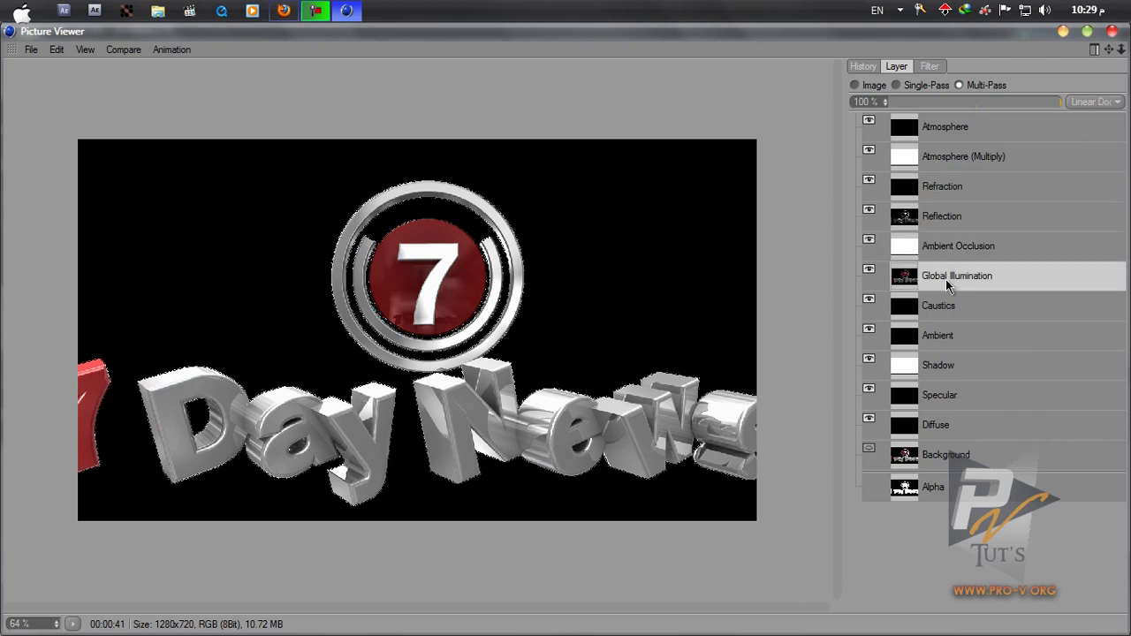
click(871, 268)
click(870, 269)
click(870, 269)
click(870, 269)
click(940, 318)
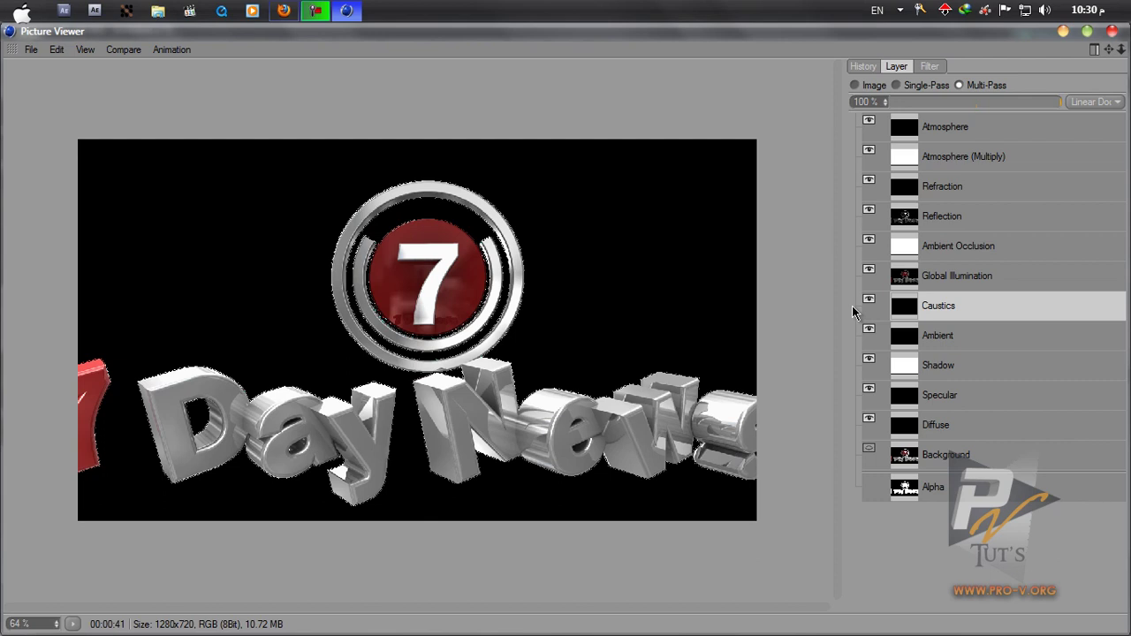
Go through the Ambient, Shadow, Specular, Diffuse, Background and Alpha layers of the render in the combined multi-pass view.
click(916, 343)
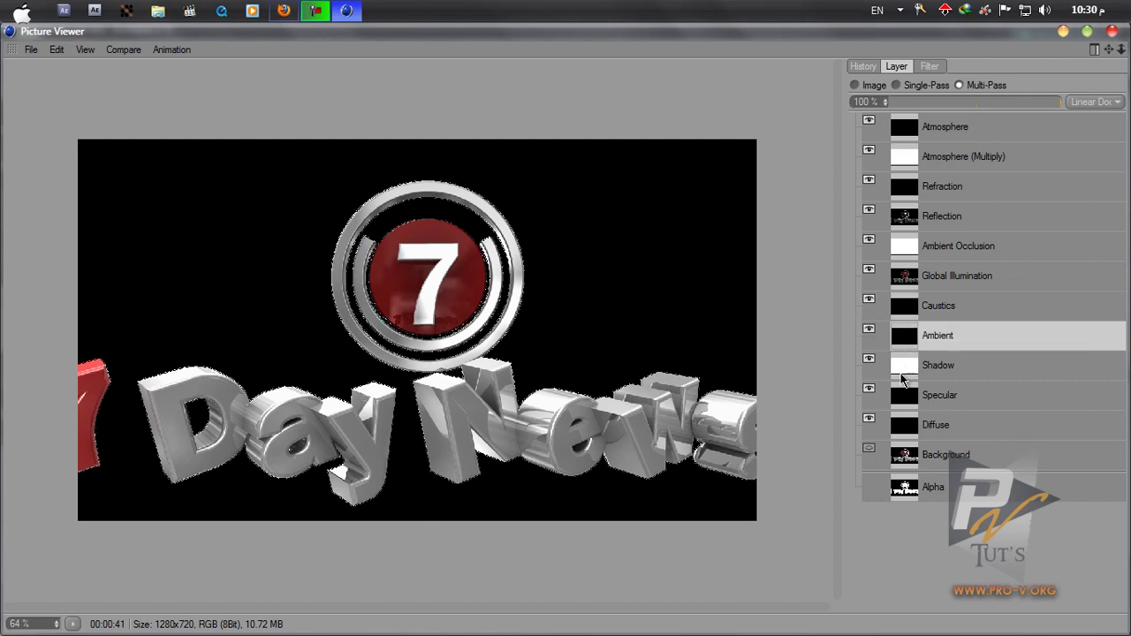
click(899, 368)
click(873, 399)
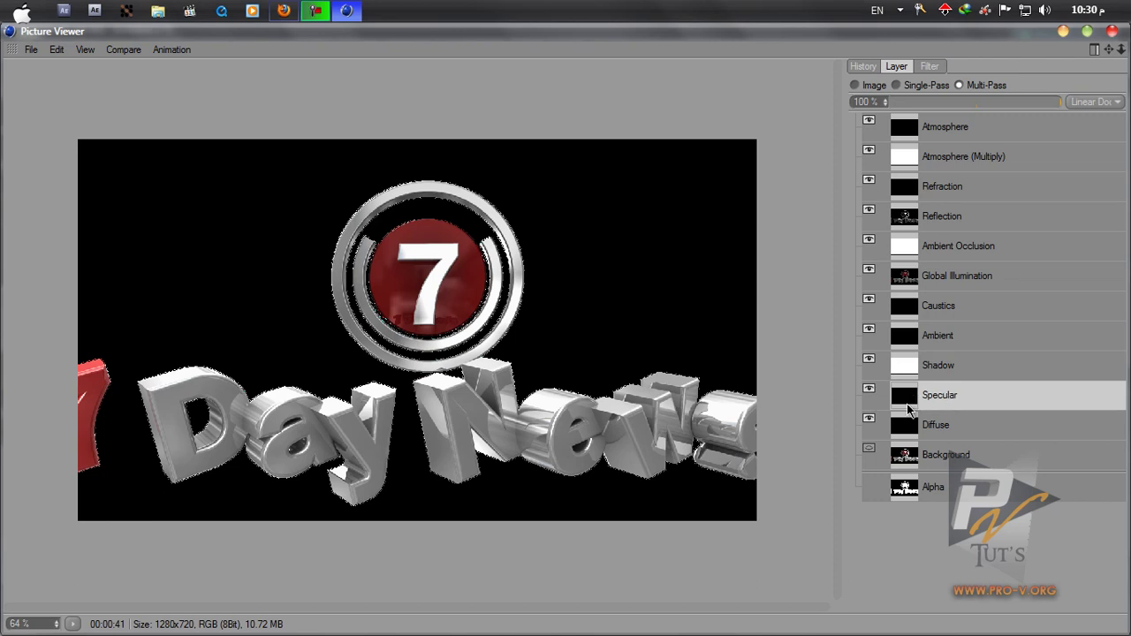
click(924, 430)
click(869, 421)
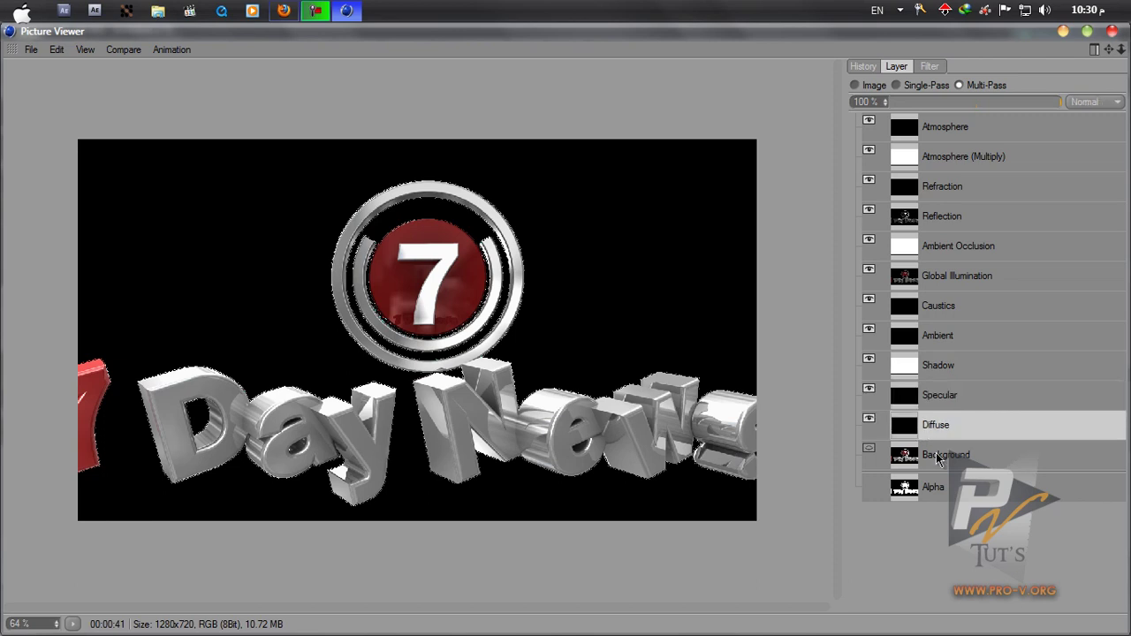
click(939, 456)
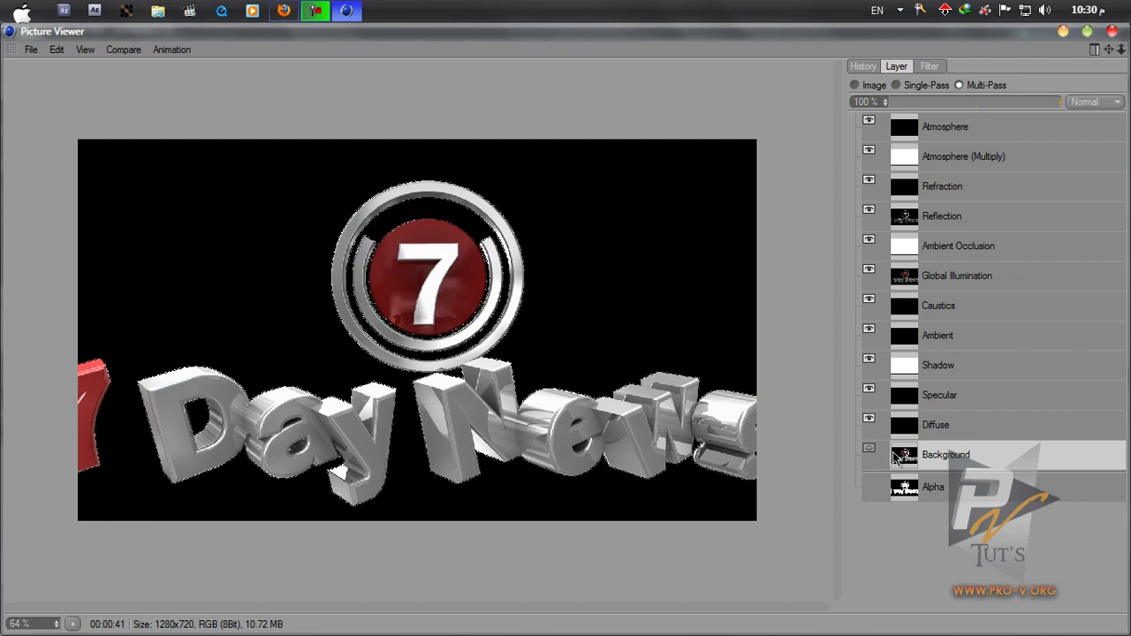
click(941, 489)
Examine the Diffuse, Specular, Caustics, Global Illumination and Reflection layers of the render one at a time as single passes.
click(896, 86)
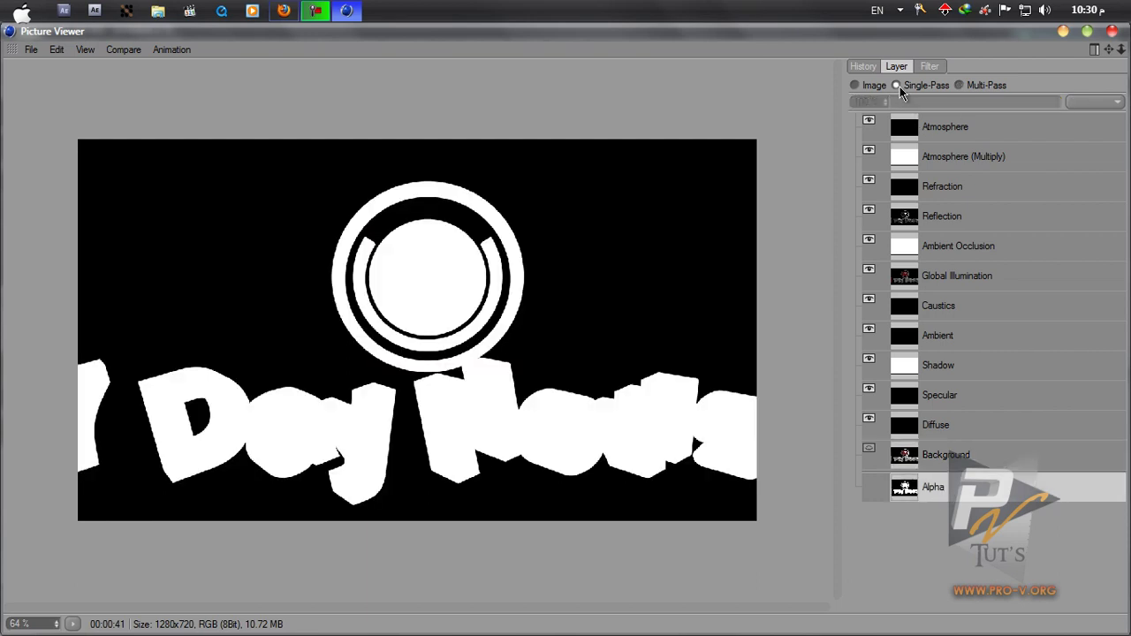
click(938, 430)
click(930, 398)
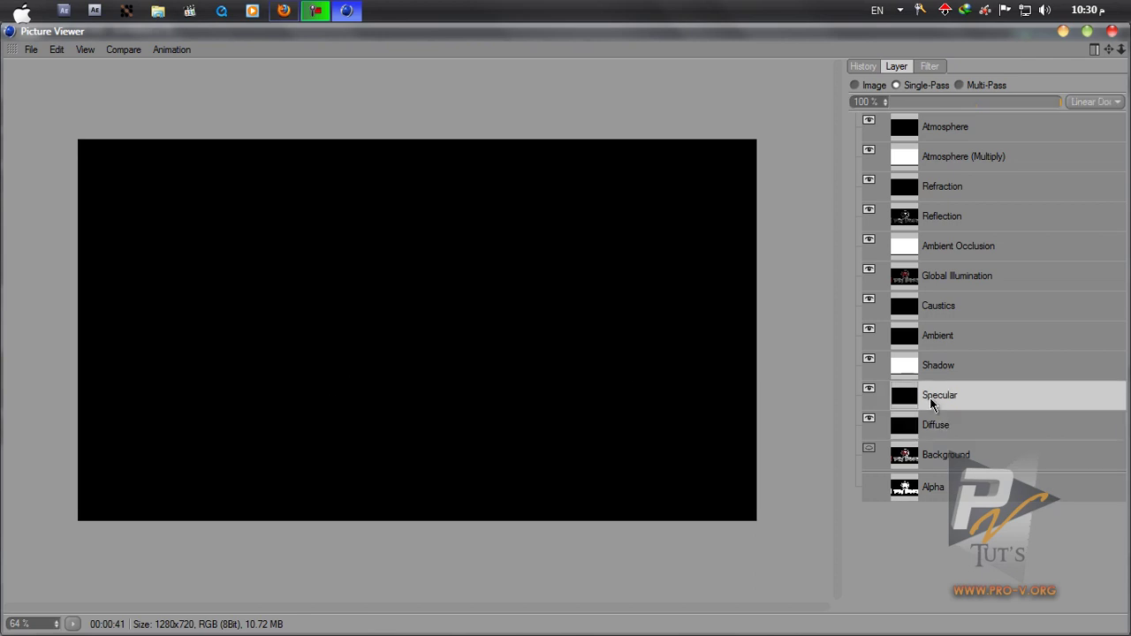
click(942, 305)
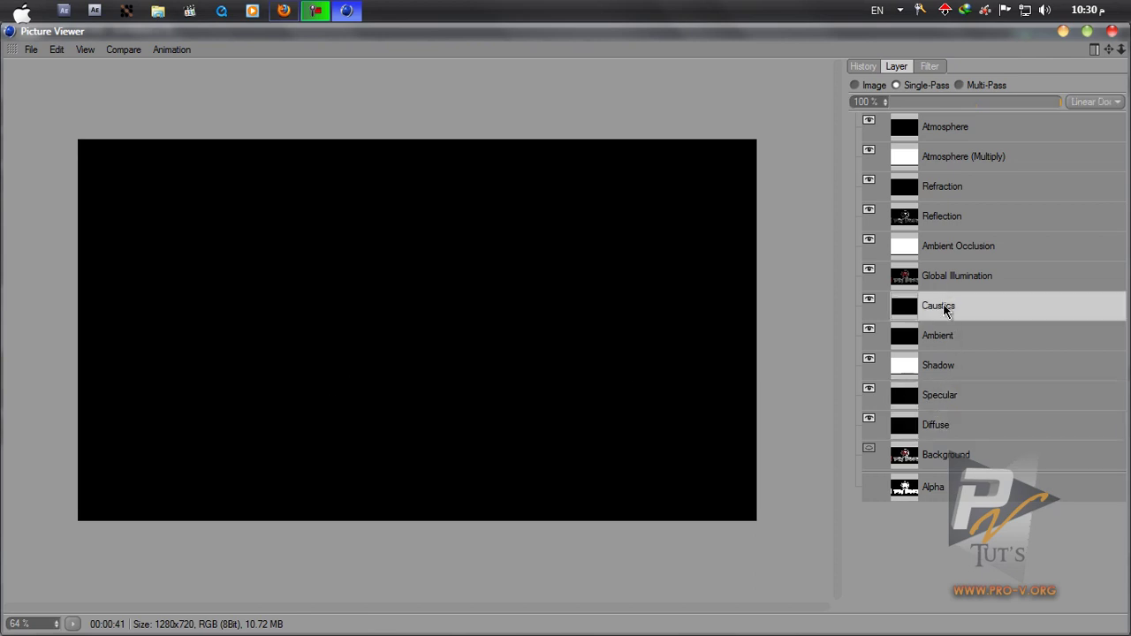
click(941, 279)
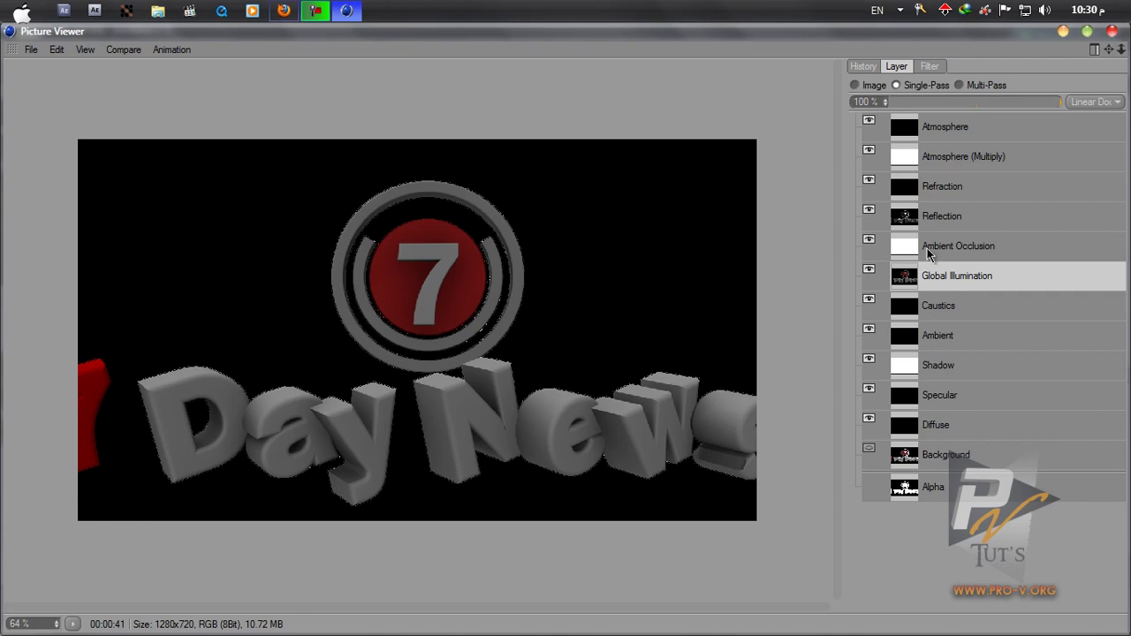
click(933, 218)
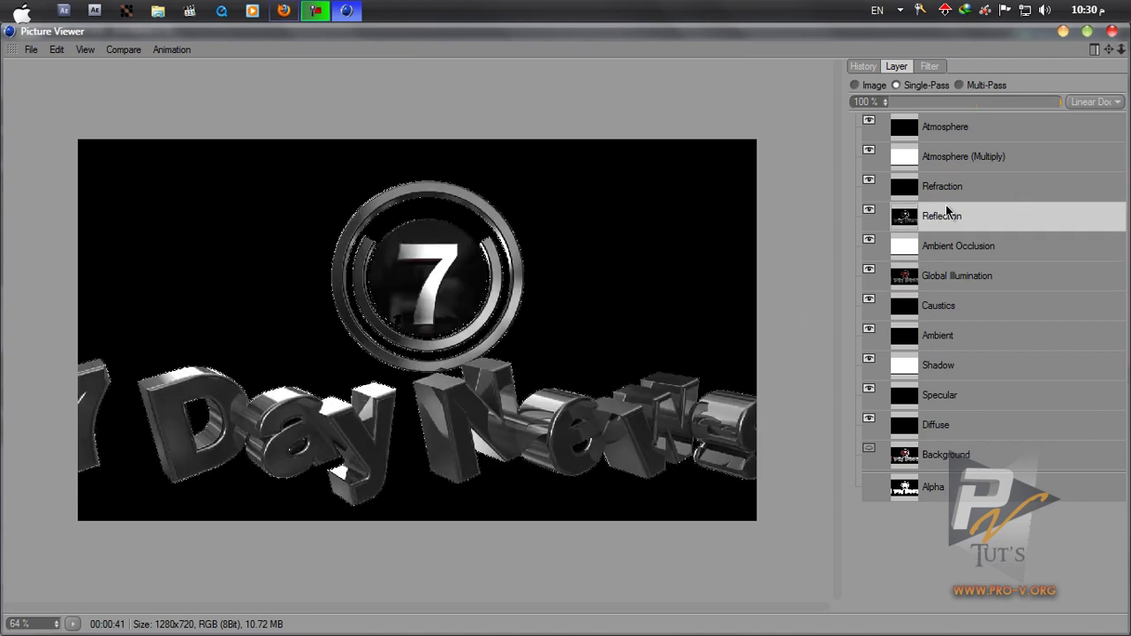
click(952, 281)
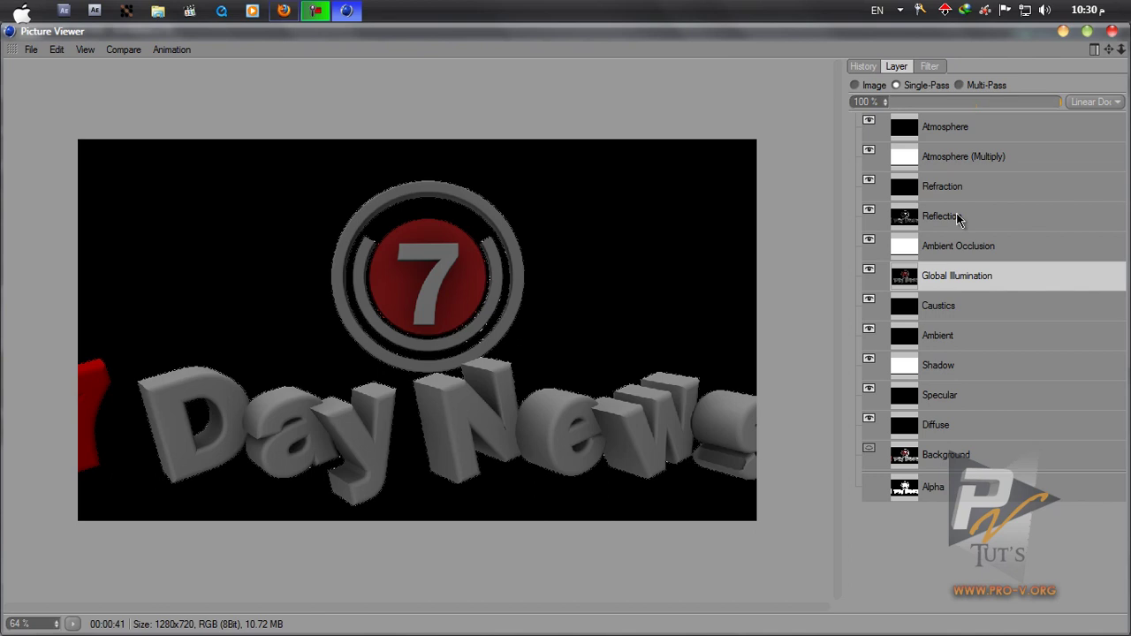
Close the Picture Viewer and open the render settings, widening the list of settings so the pass names fit.
click(1112, 31)
click(394, 75)
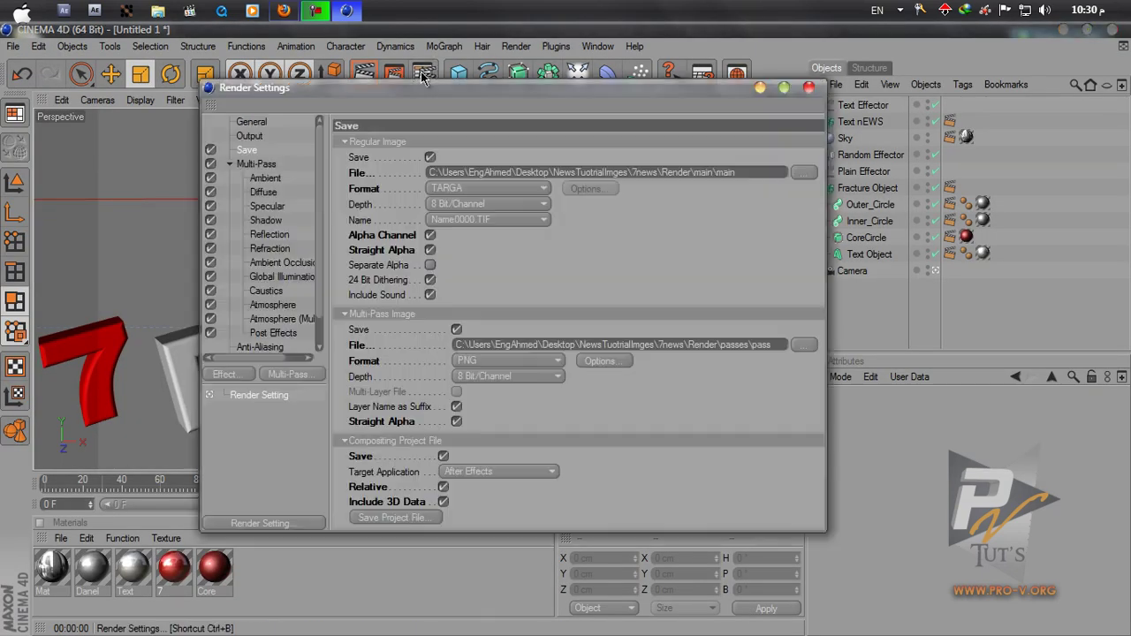
drag(328, 235, 402, 233)
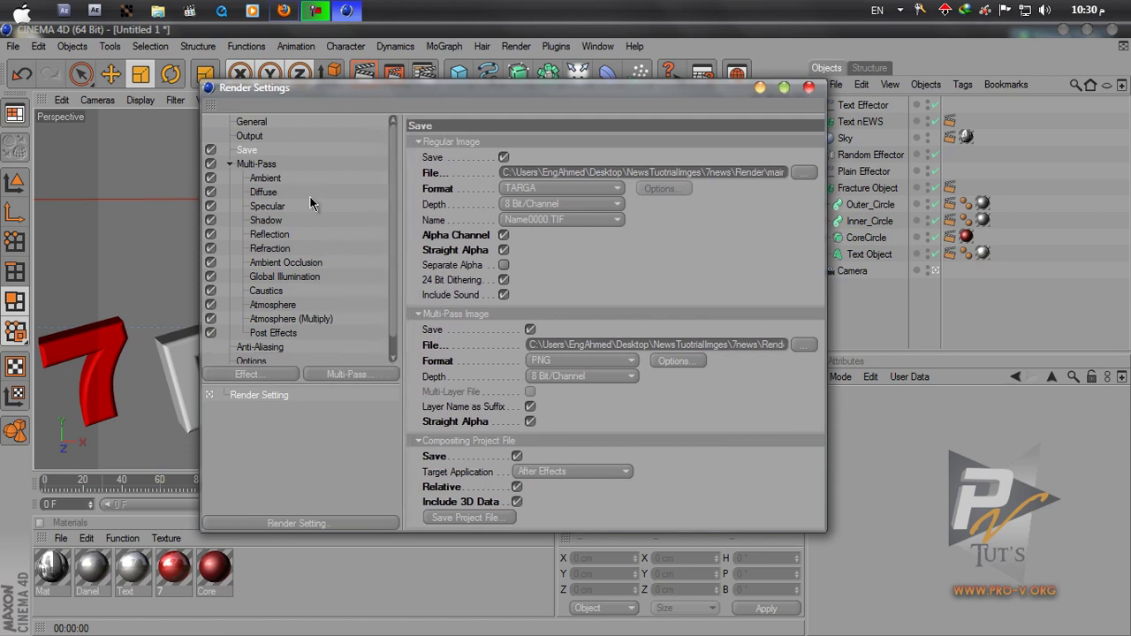
Remove the Ambient, Diffuse, Specular, Shadow, Reflection, Ambient Occlusion, Caustics, Atmosphere and Atmosphere (Multiply) passes from the multi-pass output.
click(265, 178)
shift+click(268, 193)
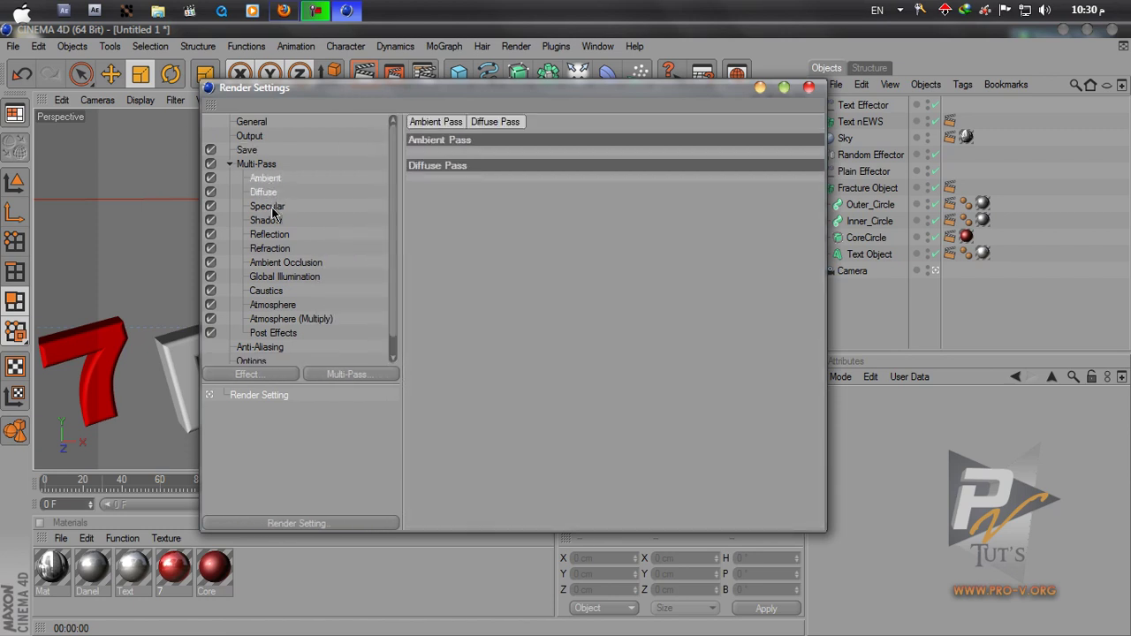
shift+click(276, 209)
shift+click(275, 221)
shift+click(282, 235)
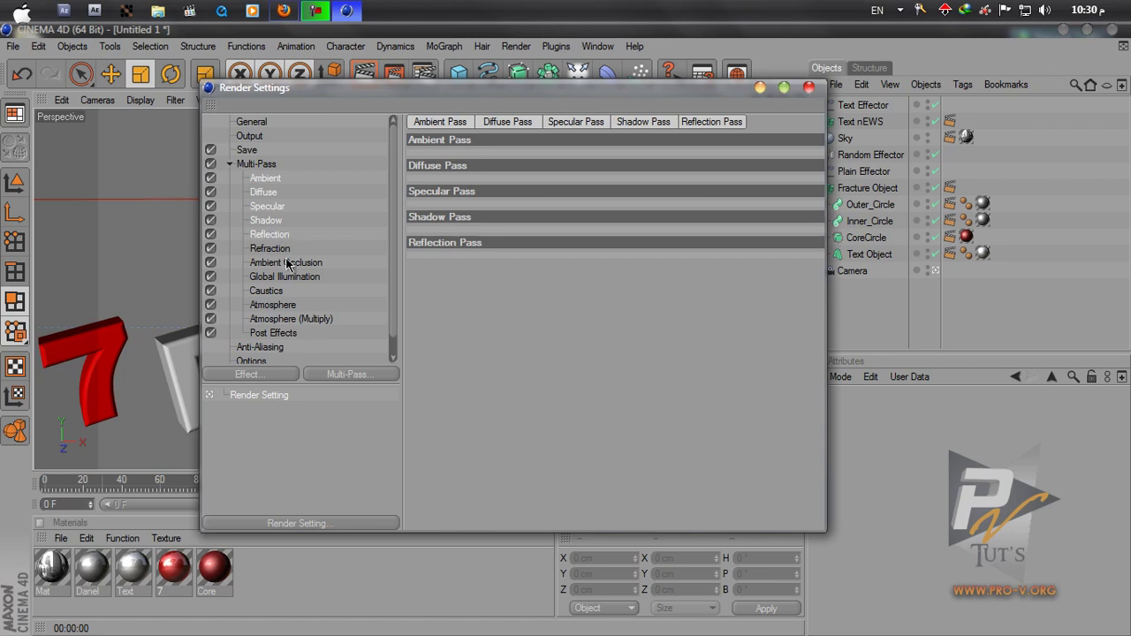
shift+click(284, 277)
ctrl+click(284, 276)
shift+click(288, 263)
shift+click(269, 292)
shift+click(273, 306)
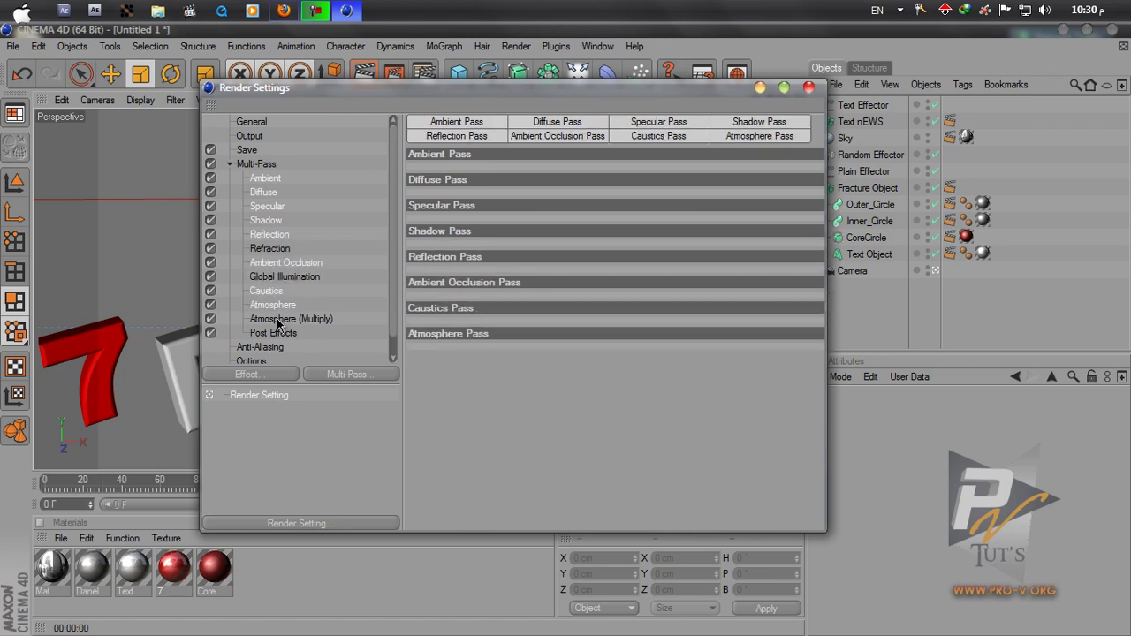
shift+click(281, 319)
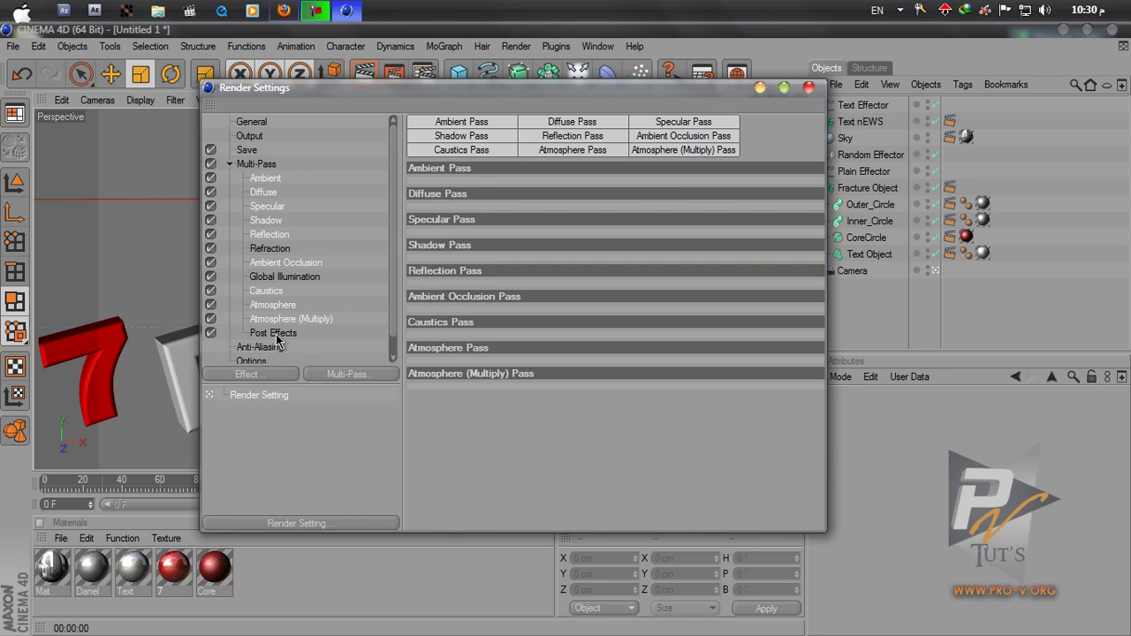
key(Delete)
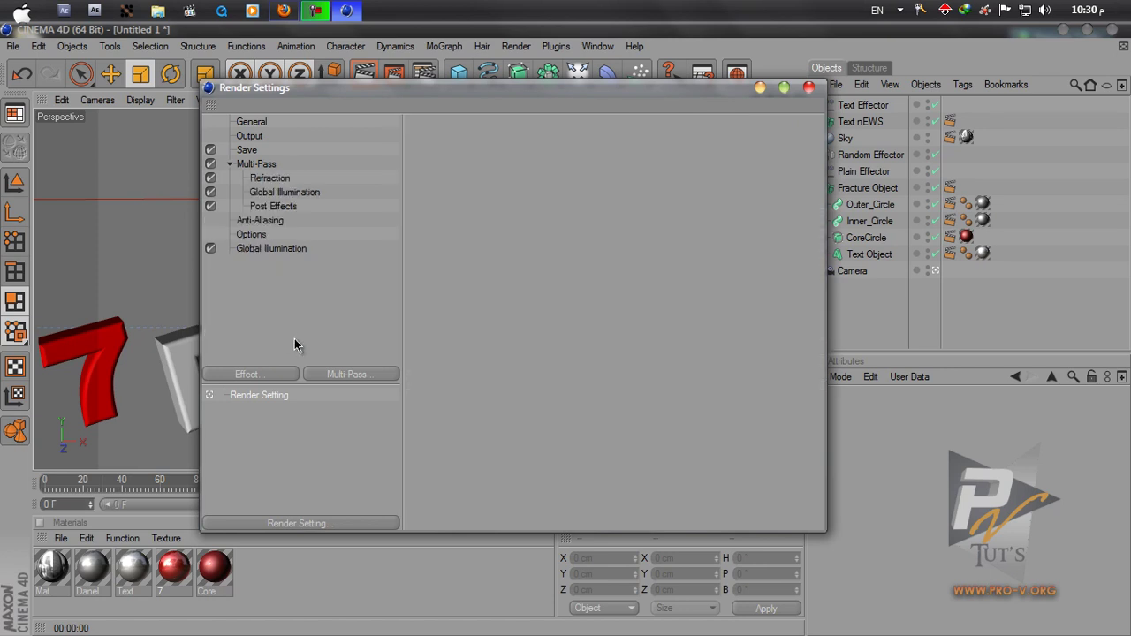
Add an RGBA Image pass to the multi-pass output.
click(318, 374)
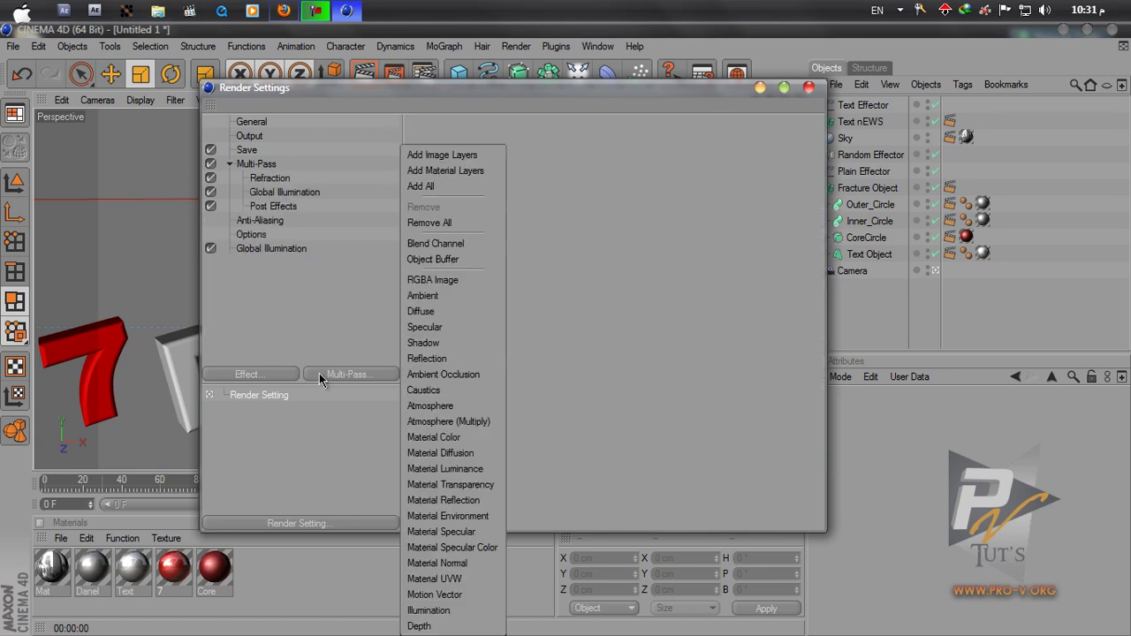
click(432, 280)
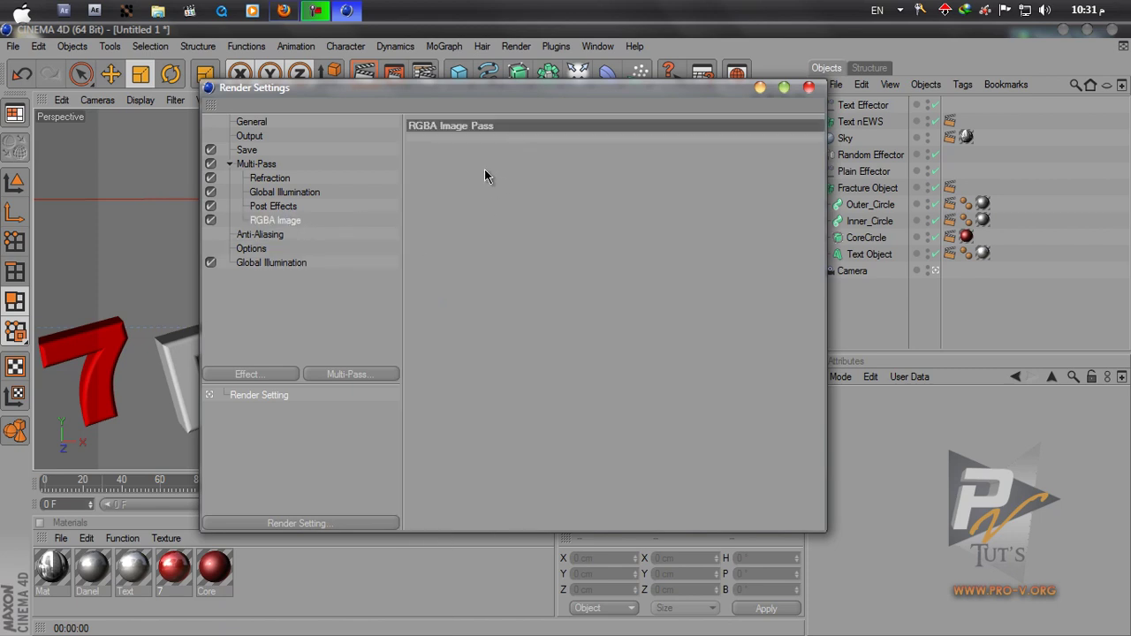
Review the settings of the Refraction, Global Illumination, Post Effects and RGBA Image passes, individually and selected together.
click(274, 181)
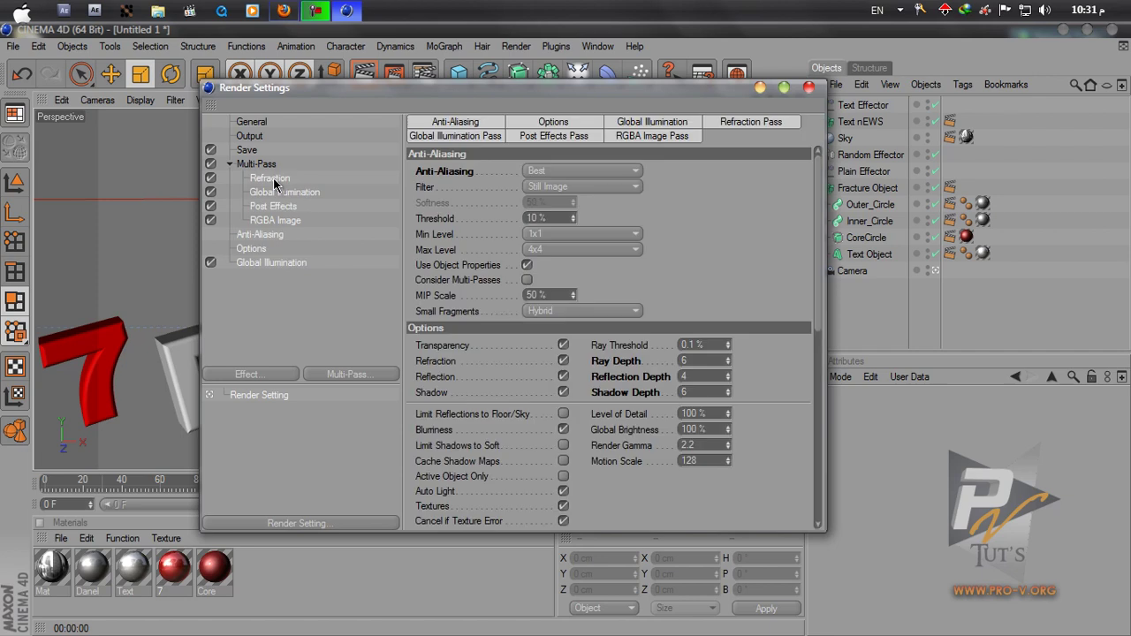
click(274, 181)
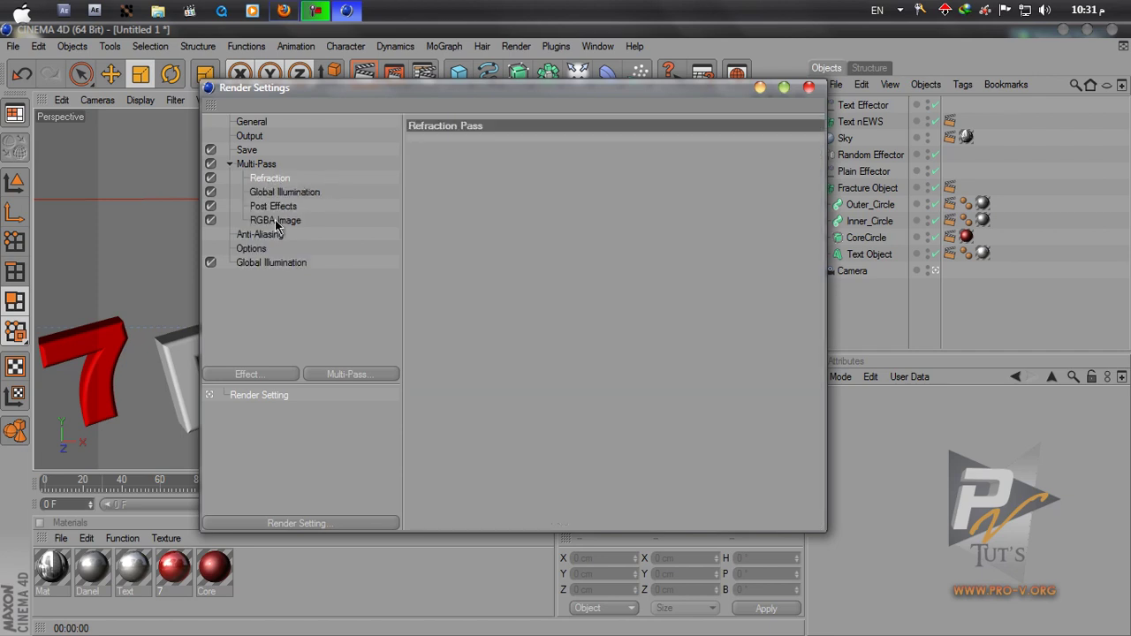
click(275, 220)
click(327, 205)
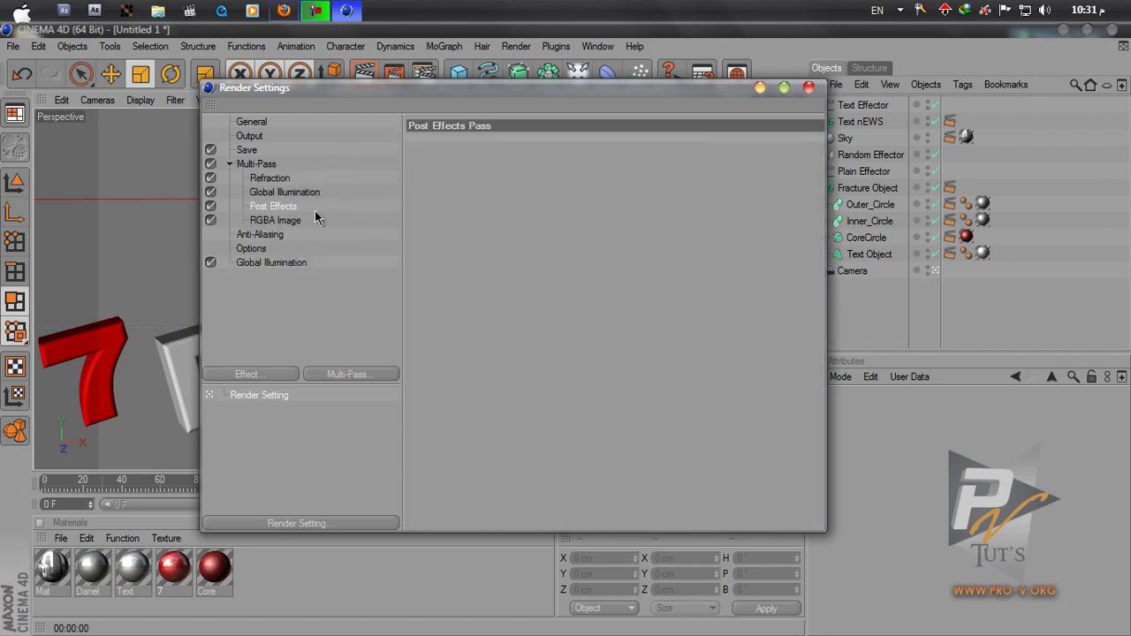
click(268, 178)
shift+click(281, 192)
shift+click(274, 206)
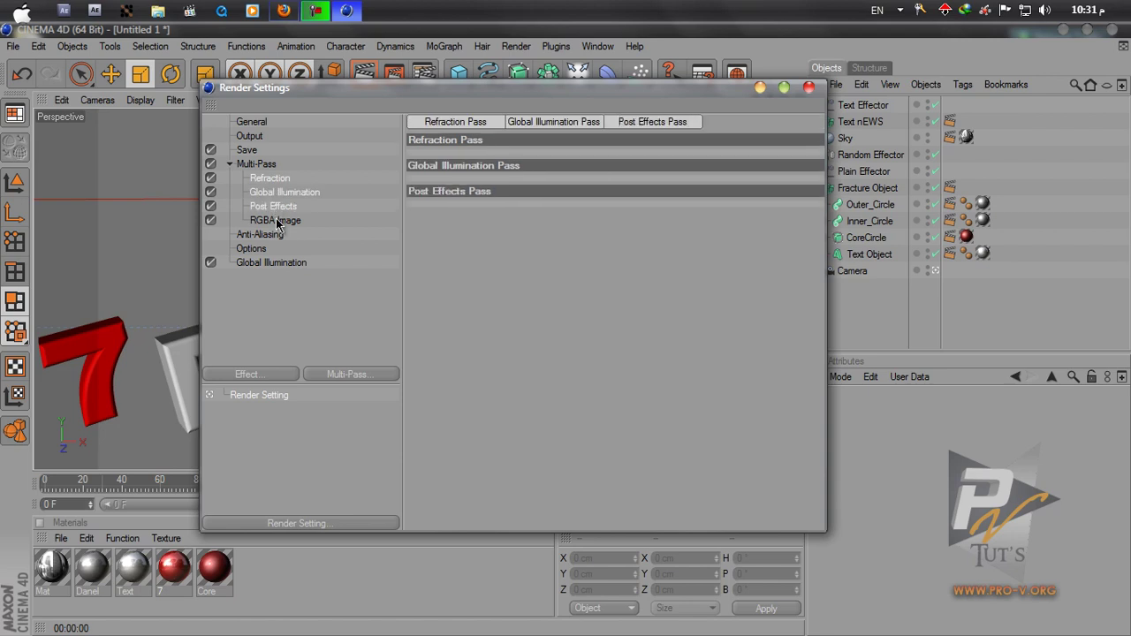
shift+click(275, 220)
click(774, 125)
click(673, 122)
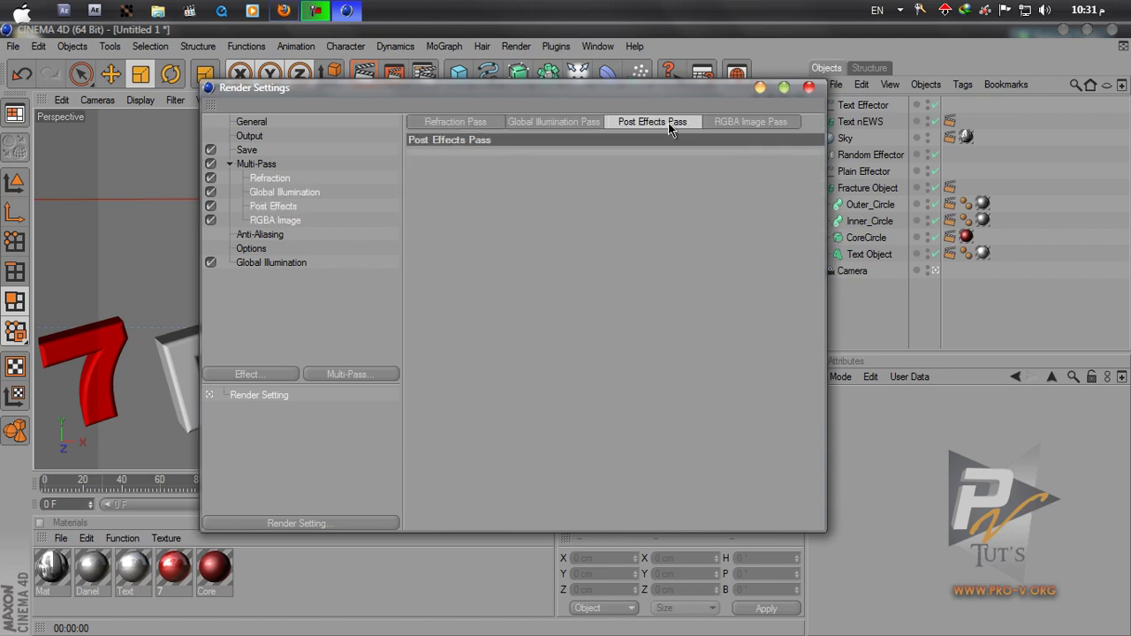
click(553, 122)
click(455, 122)
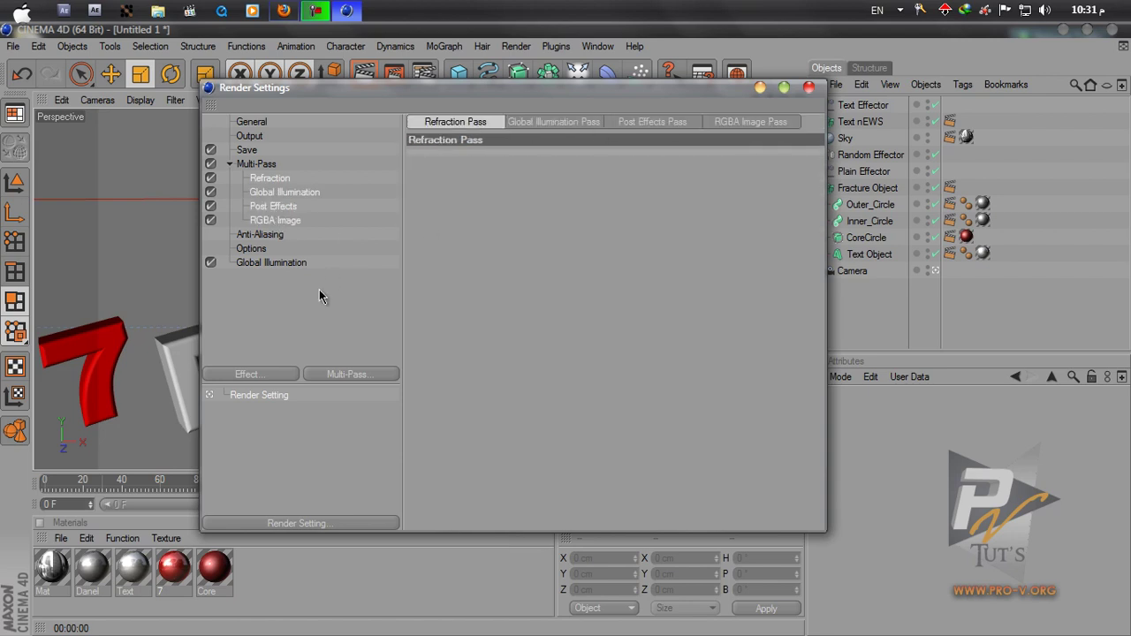
click(318, 313)
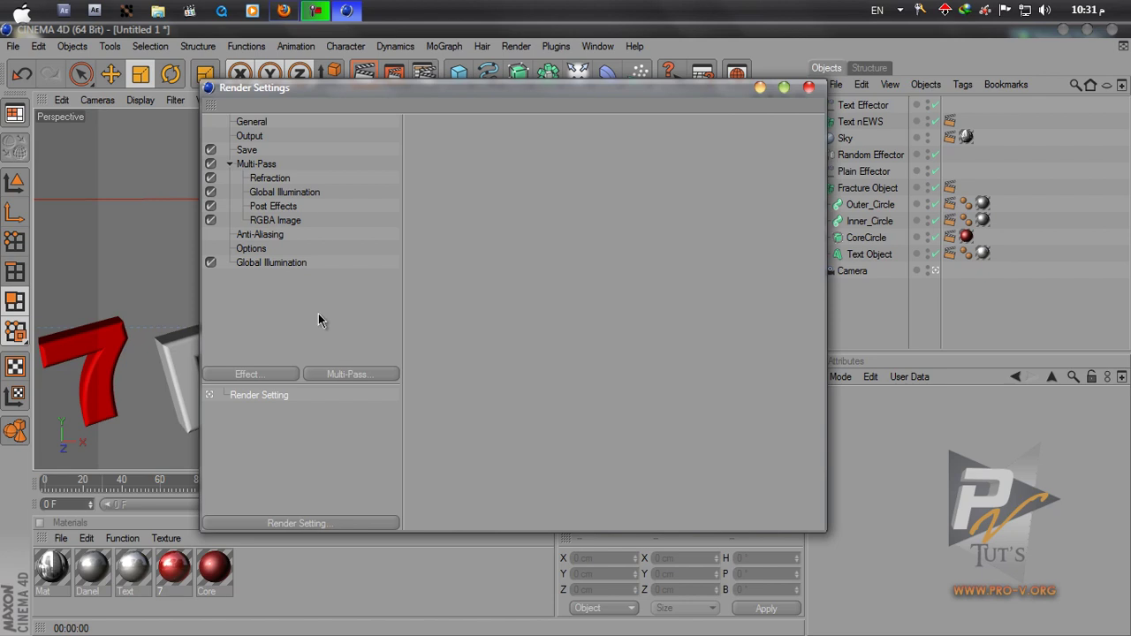
Look through the available passes and render effects, and add a Motion Vector pass to the multi-pass output.
click(341, 374)
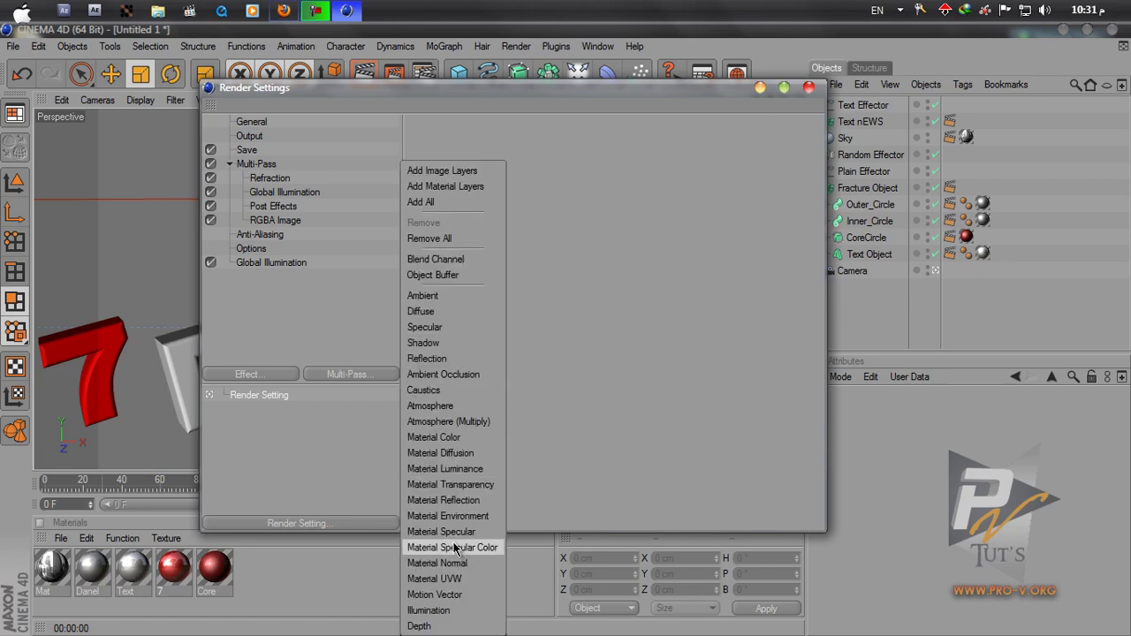
click(289, 378)
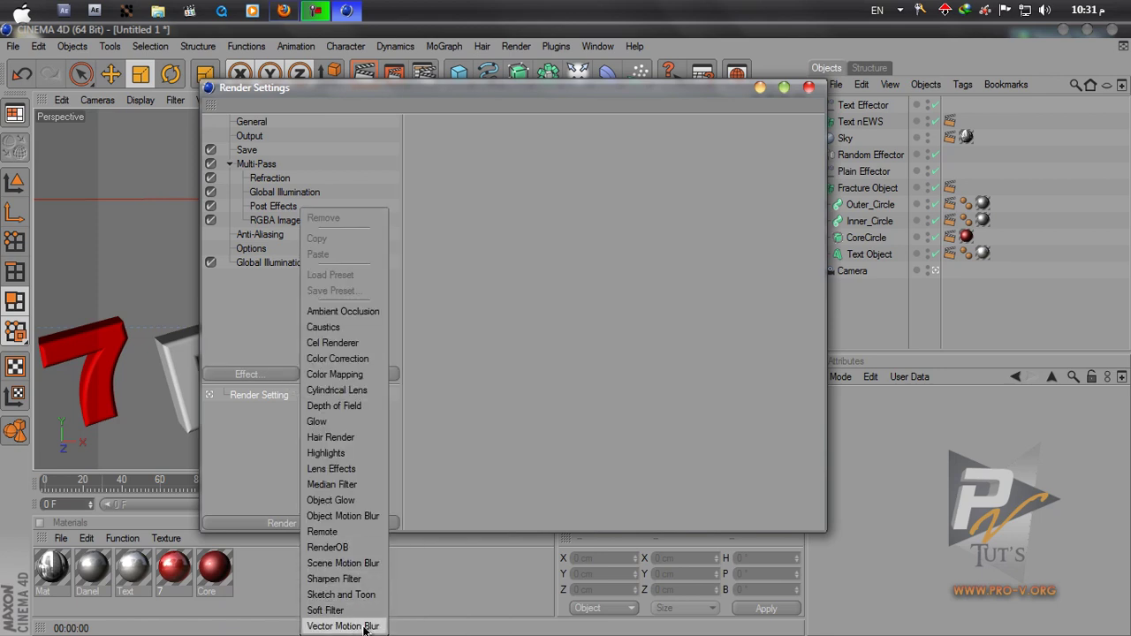
click(328, 386)
click(341, 374)
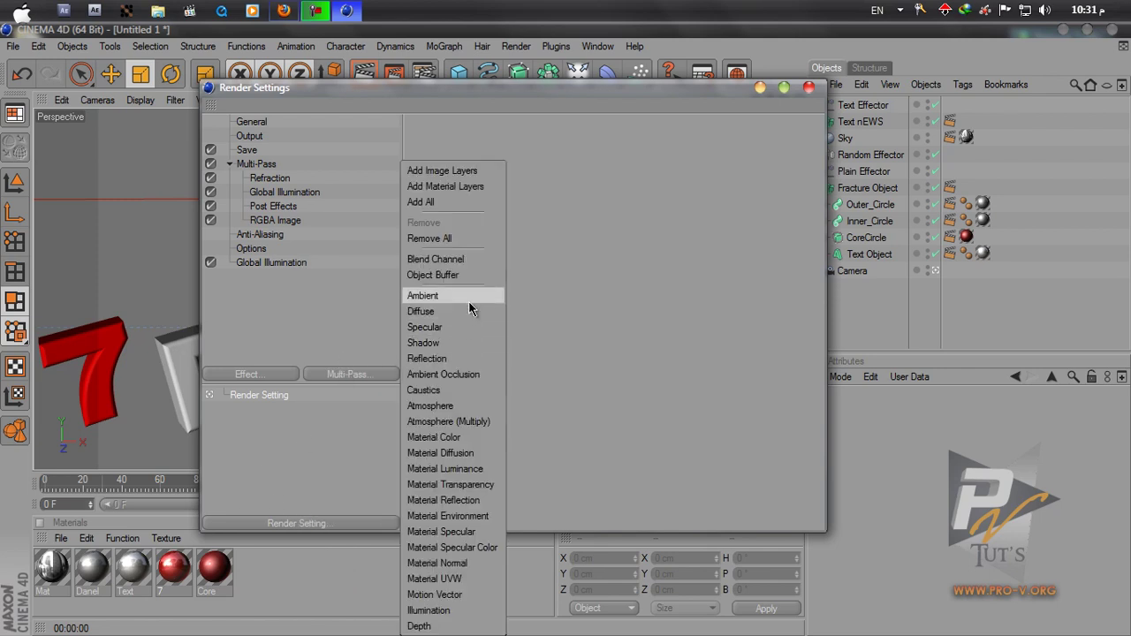
click(455, 596)
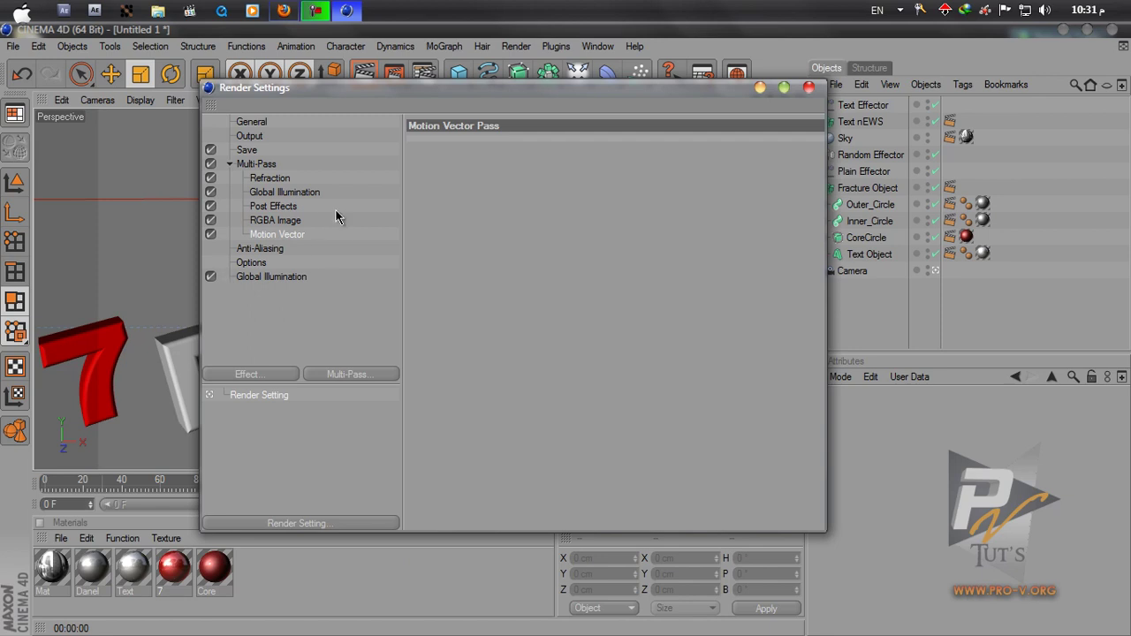
Add three Object Buffer passes to the multi-pass output.
click(345, 376)
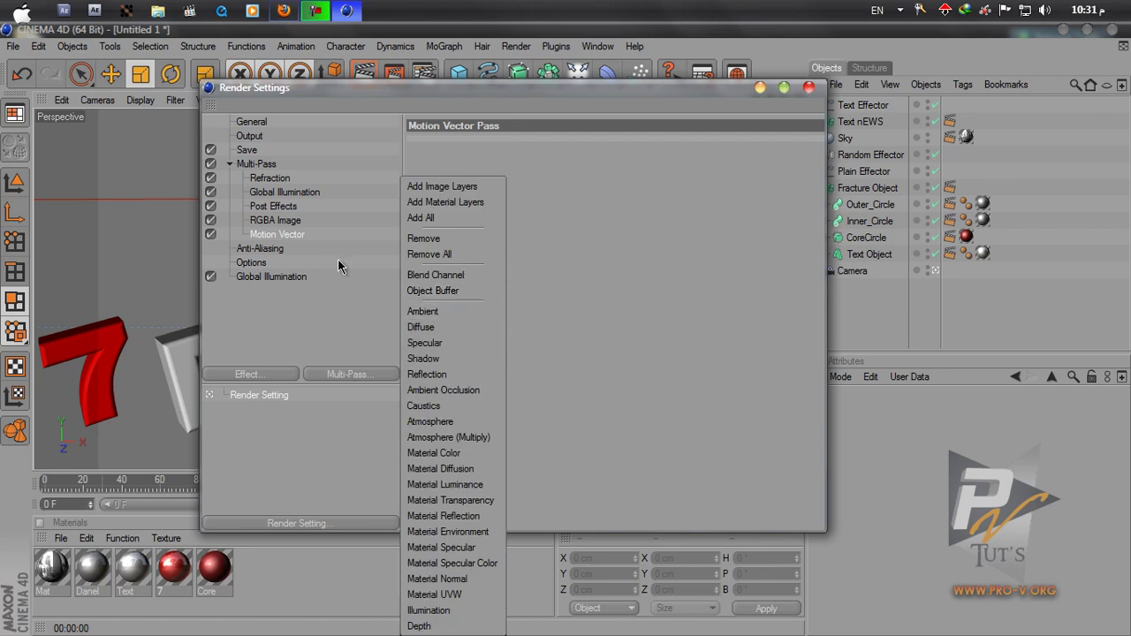
click(422, 292)
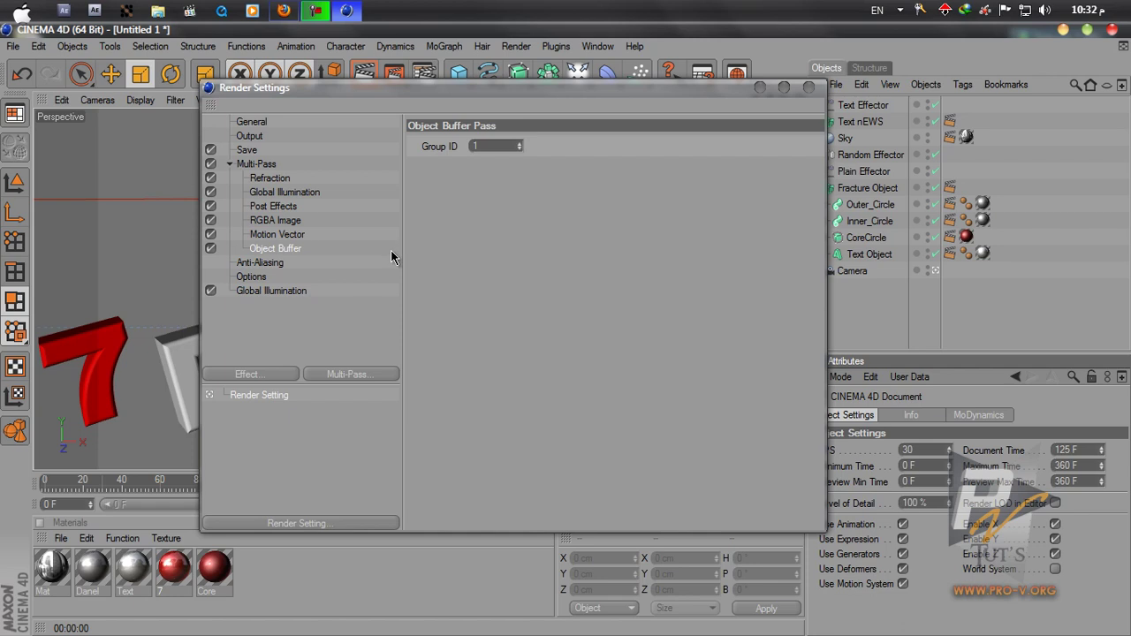
click(272, 252)
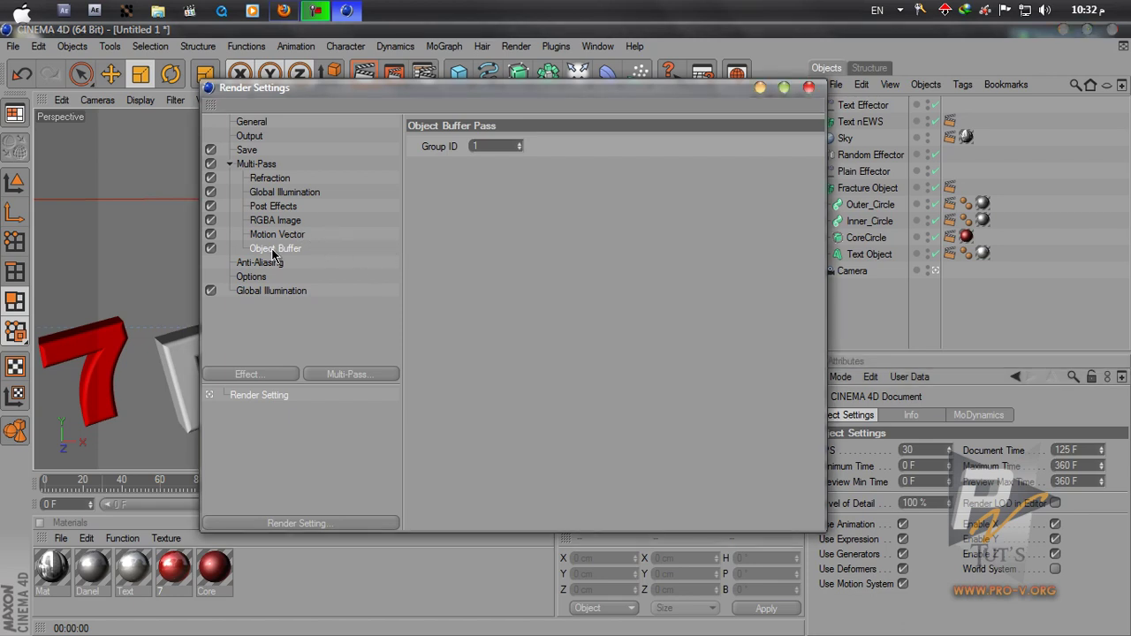
click(343, 374)
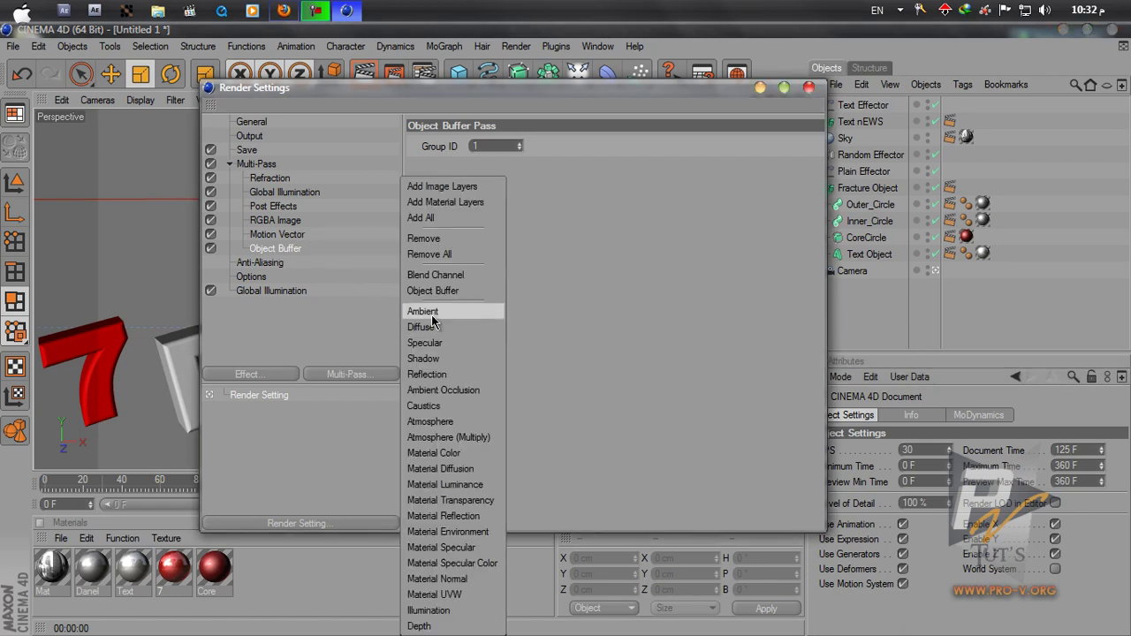
click(433, 291)
click(366, 373)
click(432, 292)
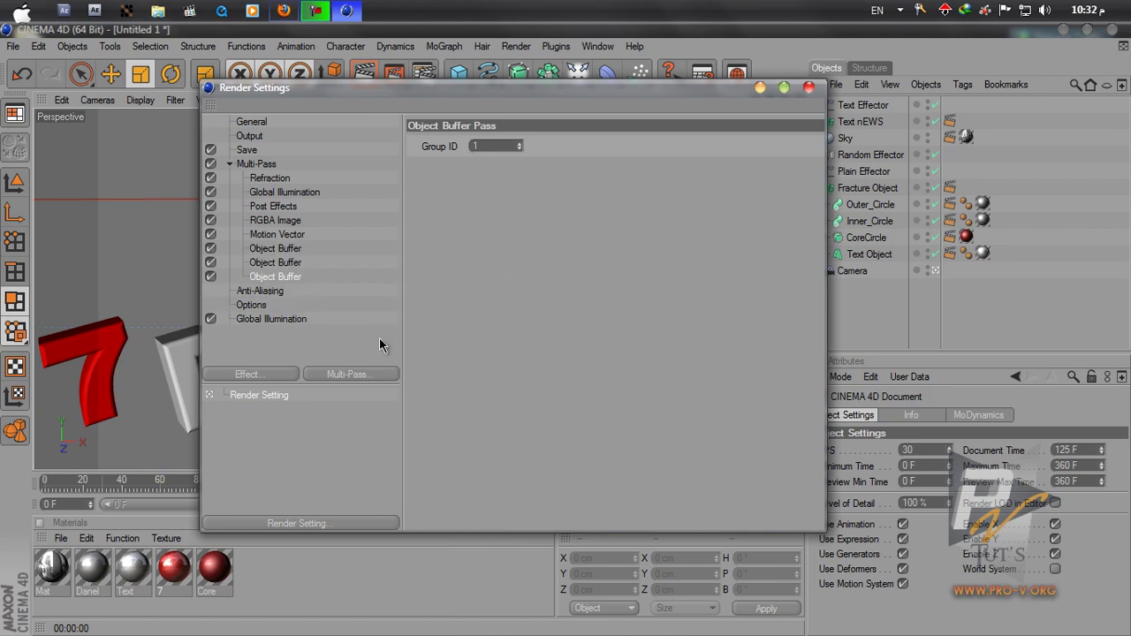
Add four more Object Buffer passes to the multi-pass output and select all seven Object Buffer passes.
click(358, 374)
click(433, 292)
click(366, 373)
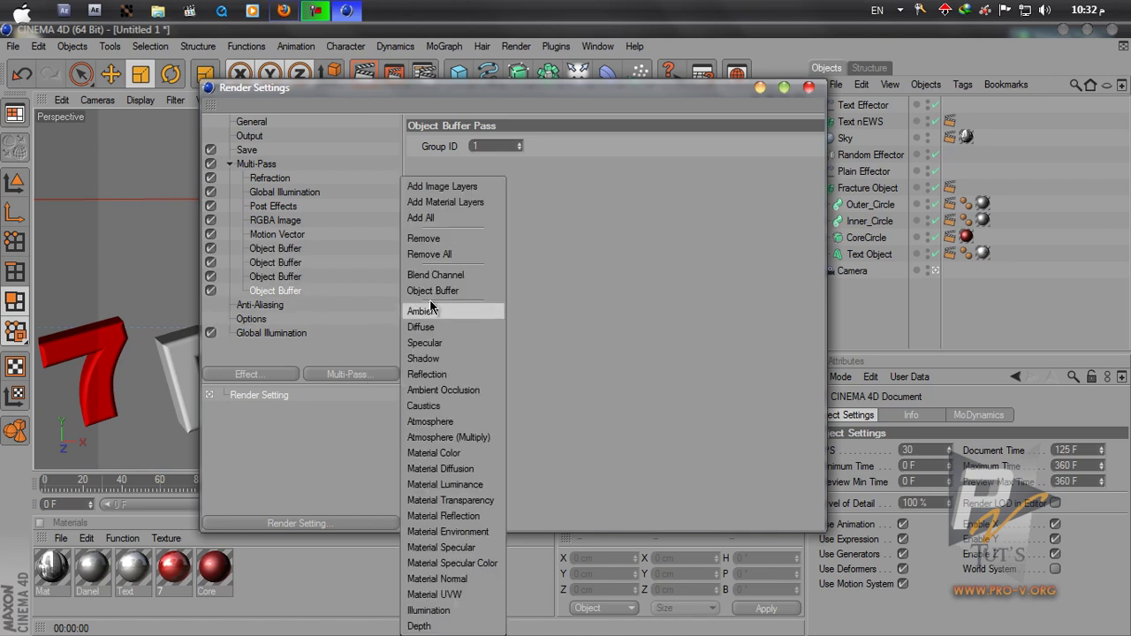
click(433, 292)
click(345, 374)
click(433, 291)
click(338, 375)
click(432, 291)
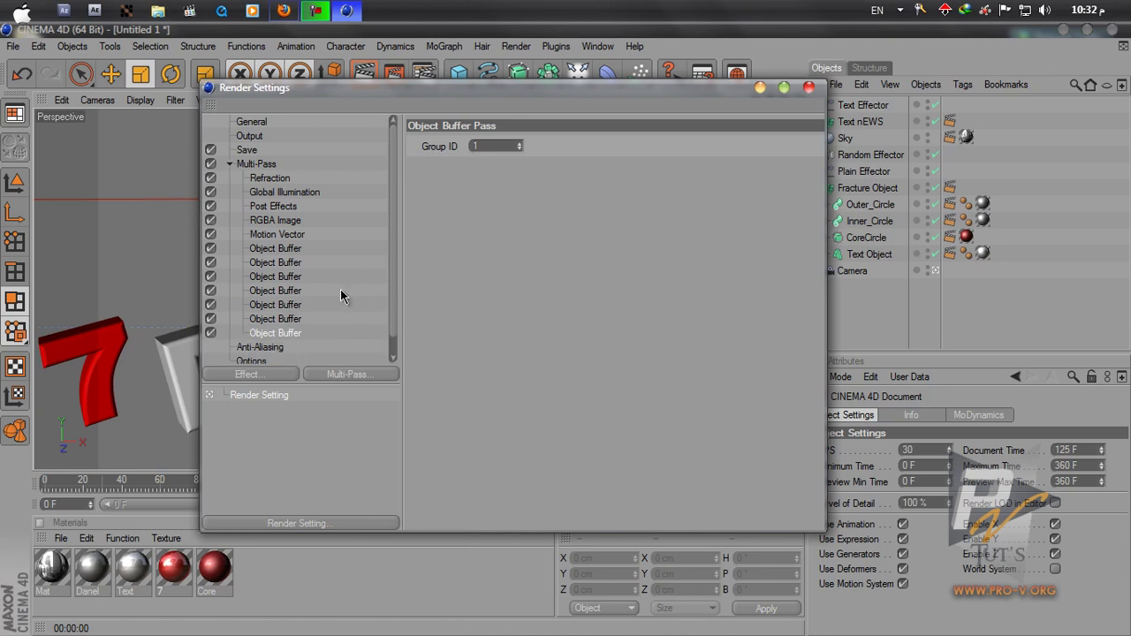
click(287, 255)
drag(288, 254, 373, 357)
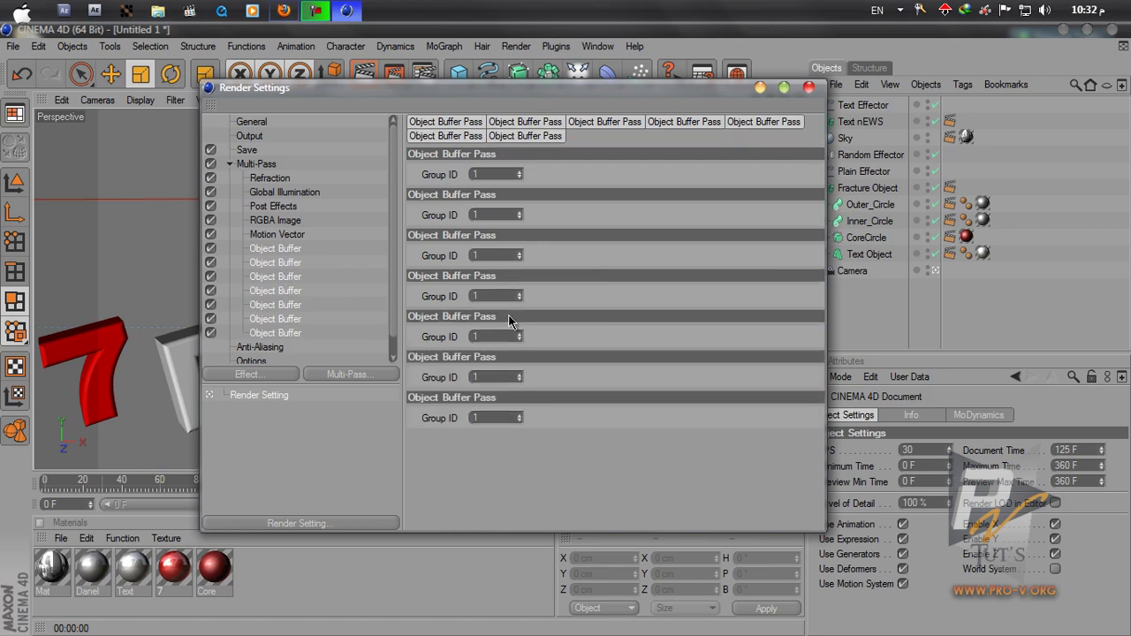
Rename the Text Object under the Fracture Object as 7.
drag(546, 89, 376, 71)
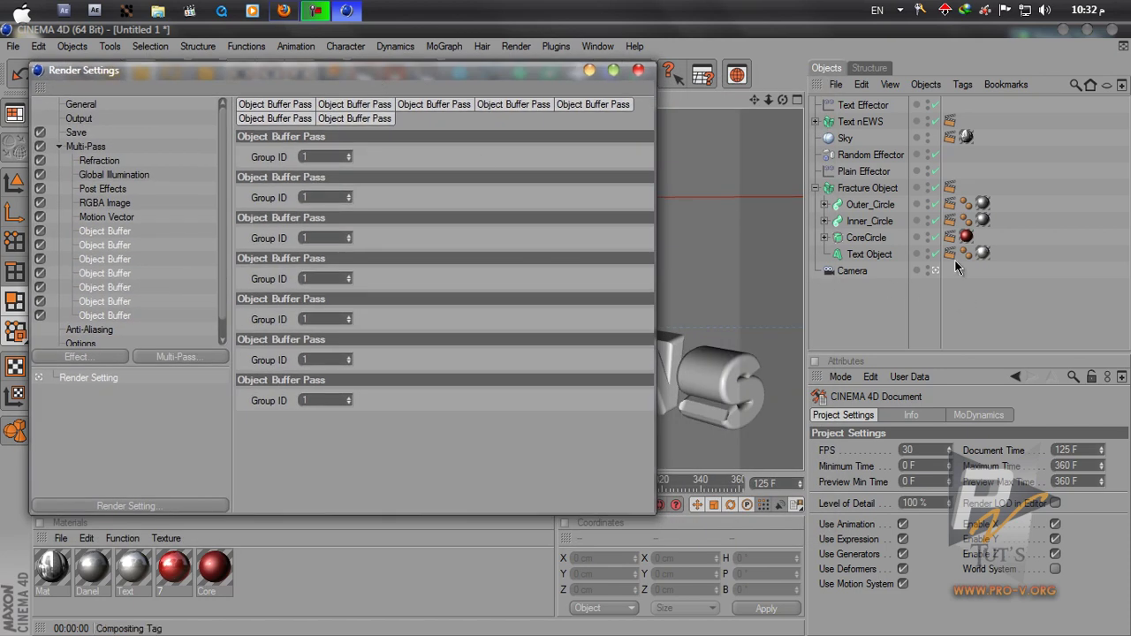
click(949, 253)
click(867, 255)
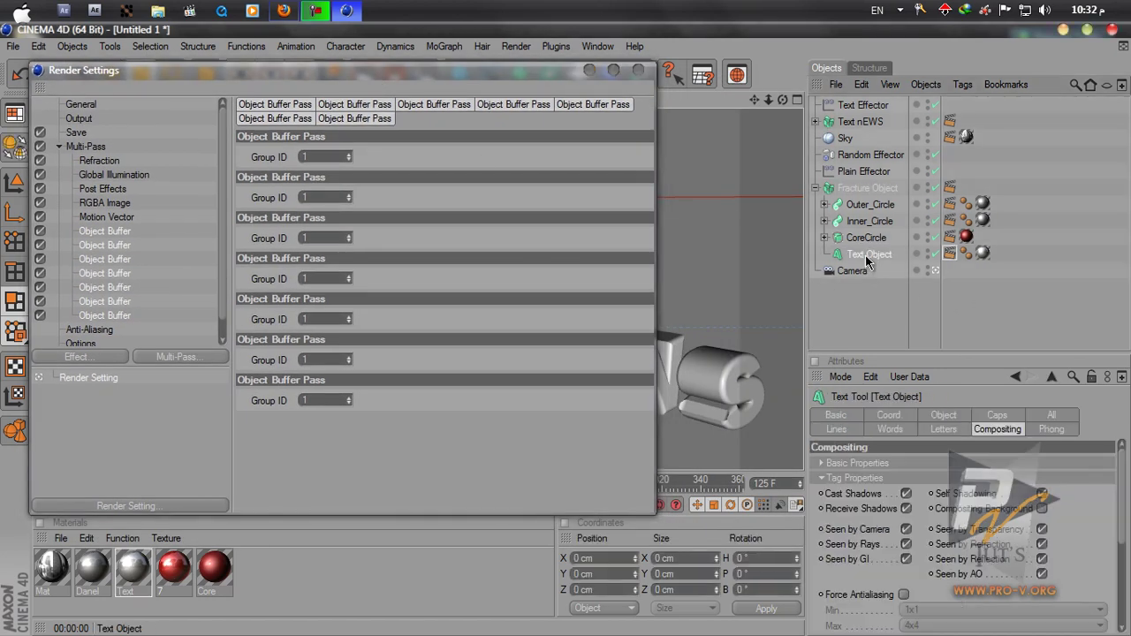
drag(467, 74, 544, 70)
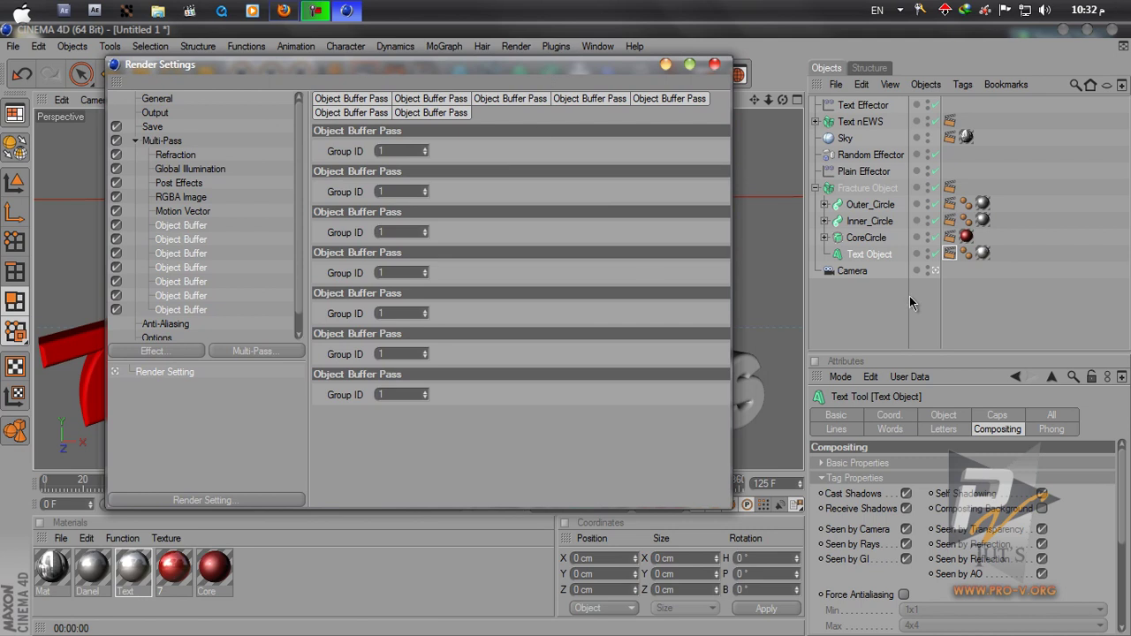
double_click(871, 254)
text(7)
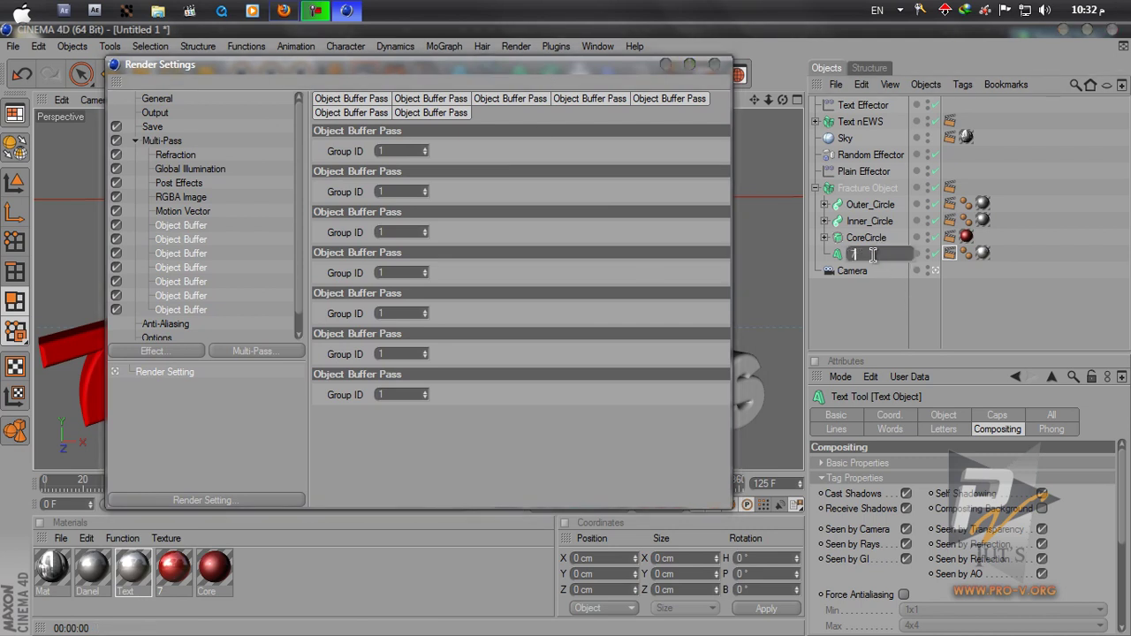
key(Return)
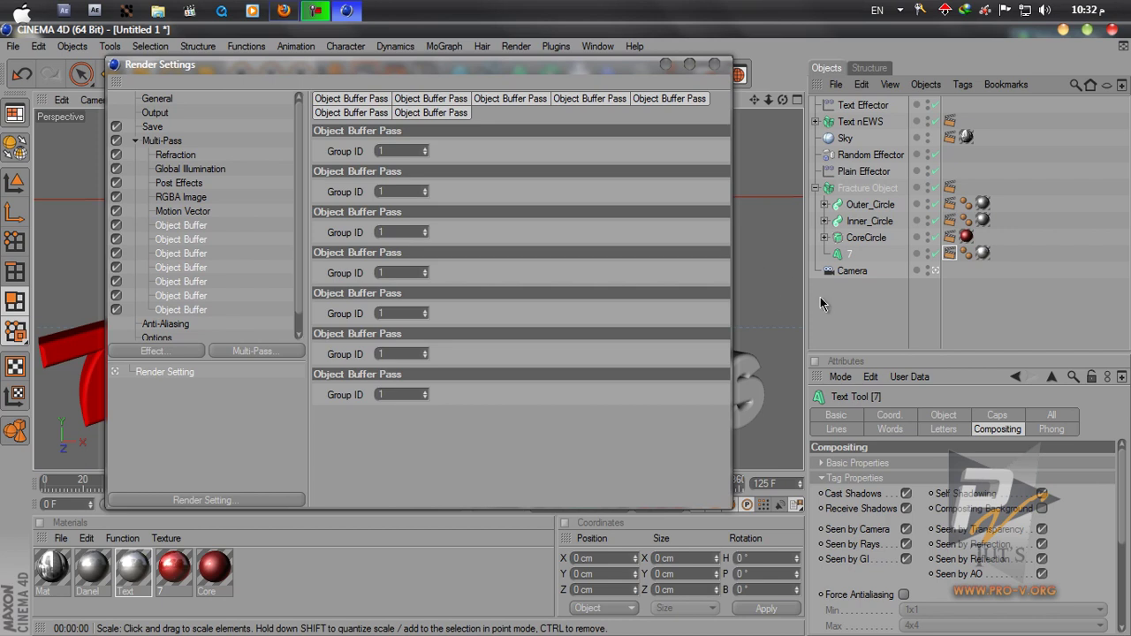
Rename the fifth Object Buffer pass as 7 and set its Group ID to 5, matching the 7 object's compositing tag.
click(949, 253)
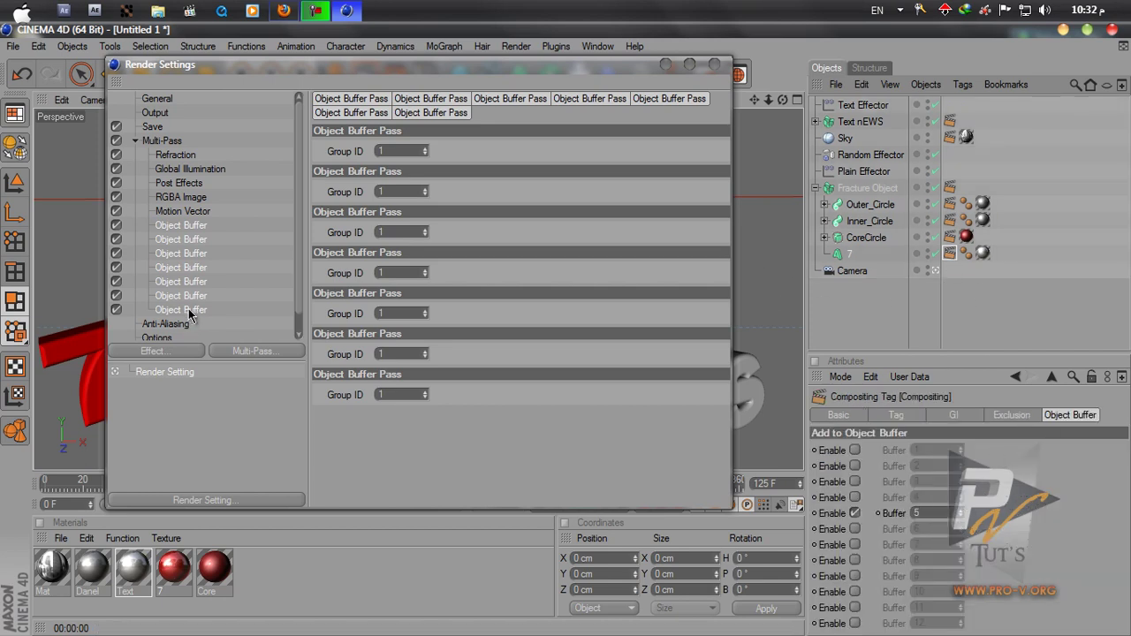
click(188, 252)
click(187, 266)
click(182, 280)
double_click(190, 281)
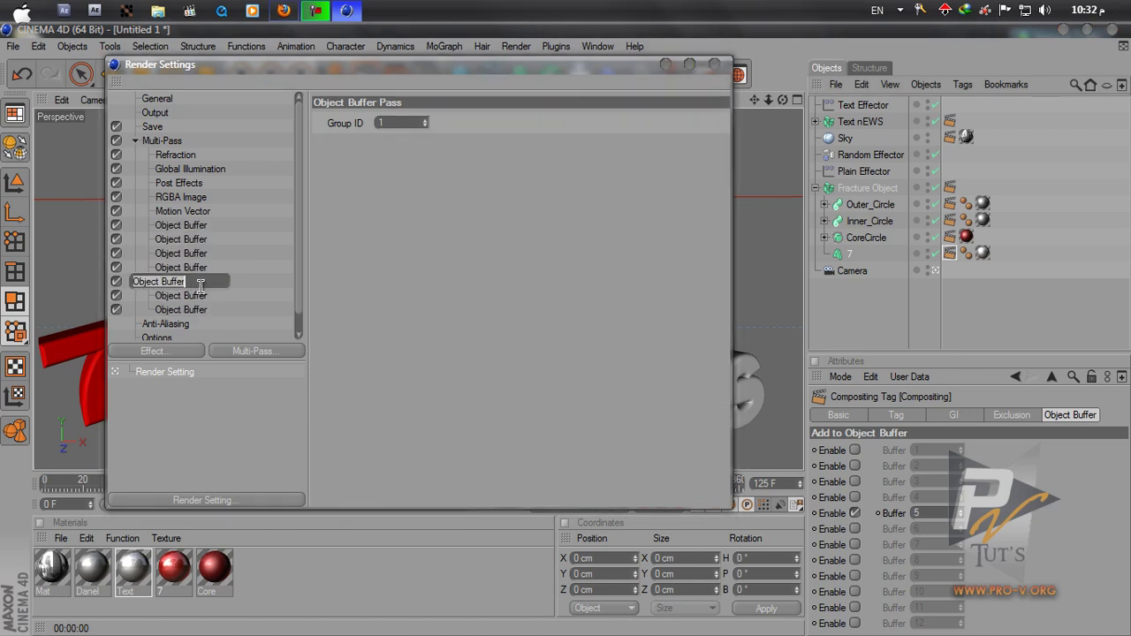
text(7)
key(Return)
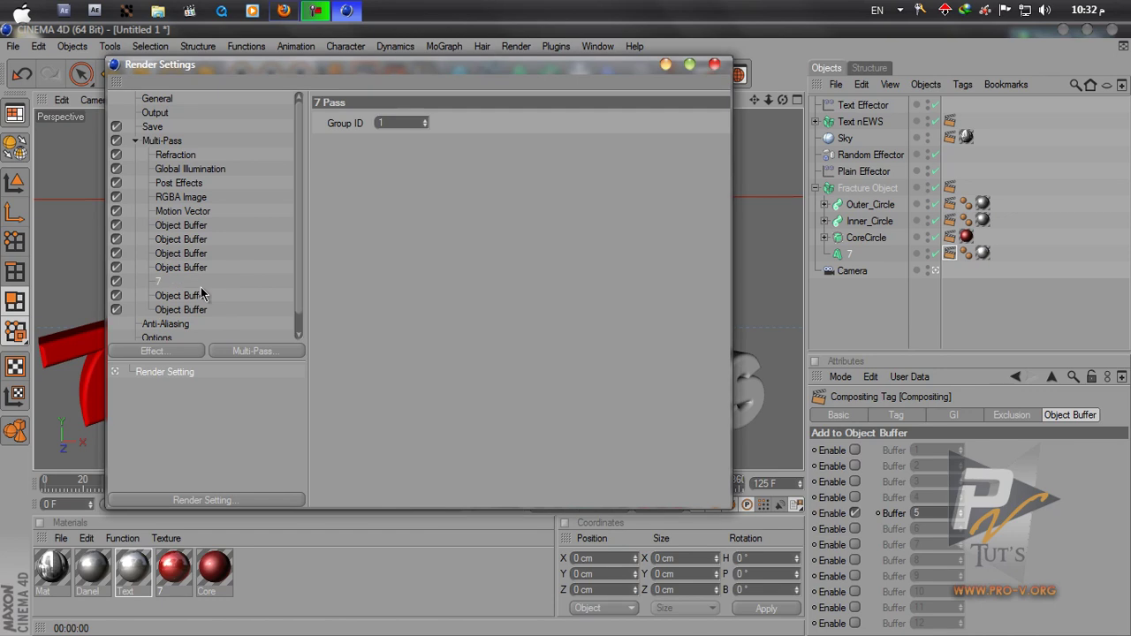
click(398, 122)
text(5)
Rename the fourth Object Buffer pass as CorCircle and set its Group ID to 4, matching the CoreCircle object's compositing tag.
click(867, 237)
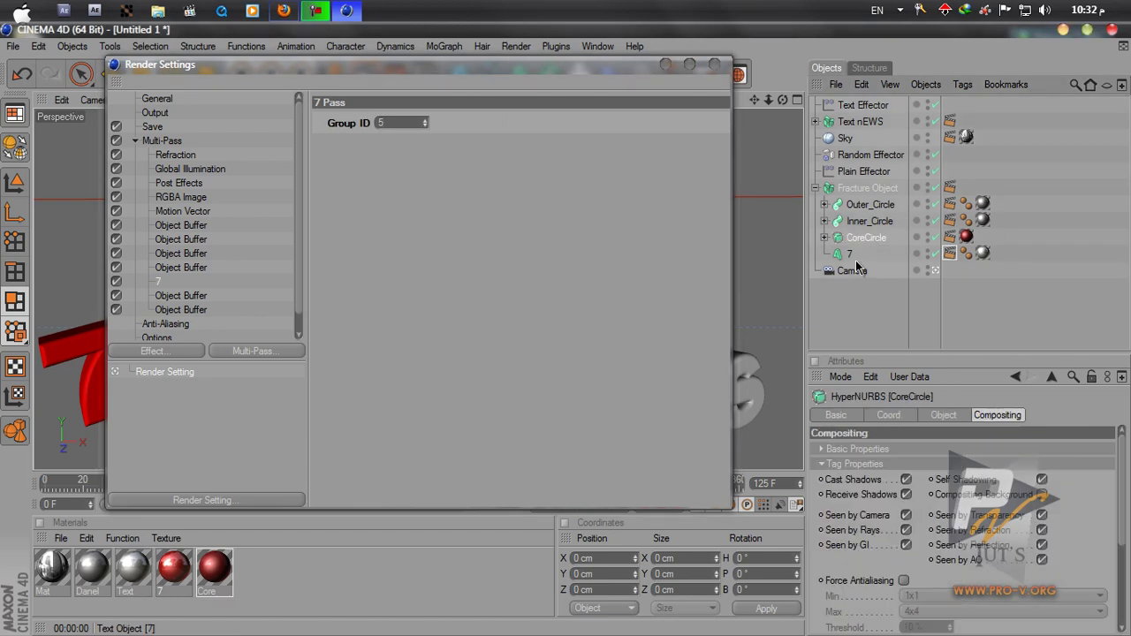
click(949, 237)
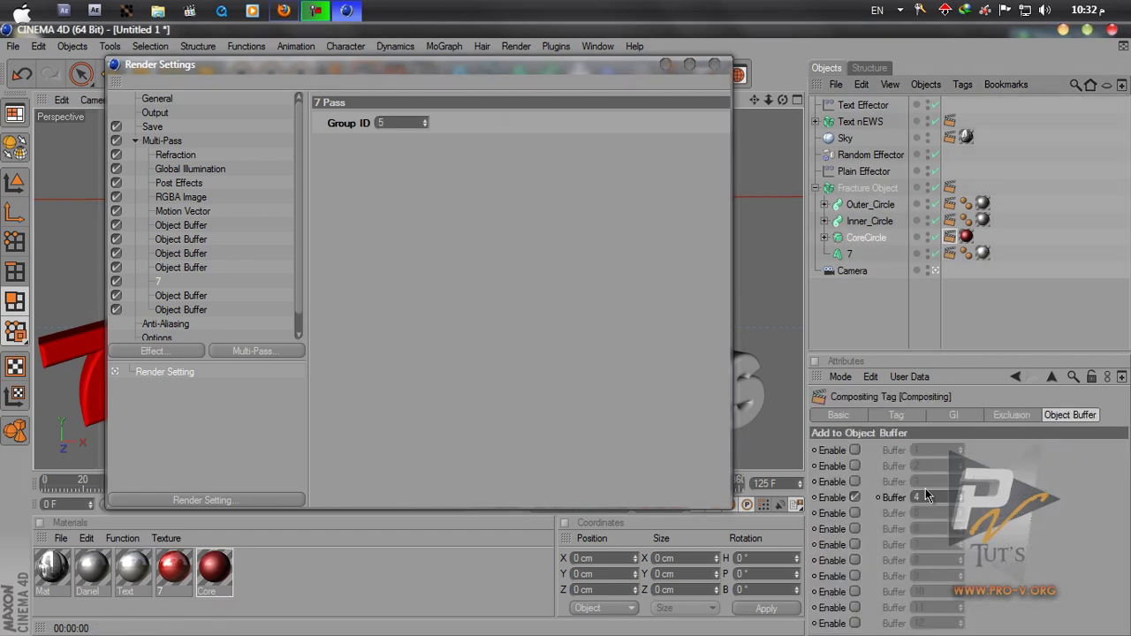
double_click(184, 269)
text(CorCi)
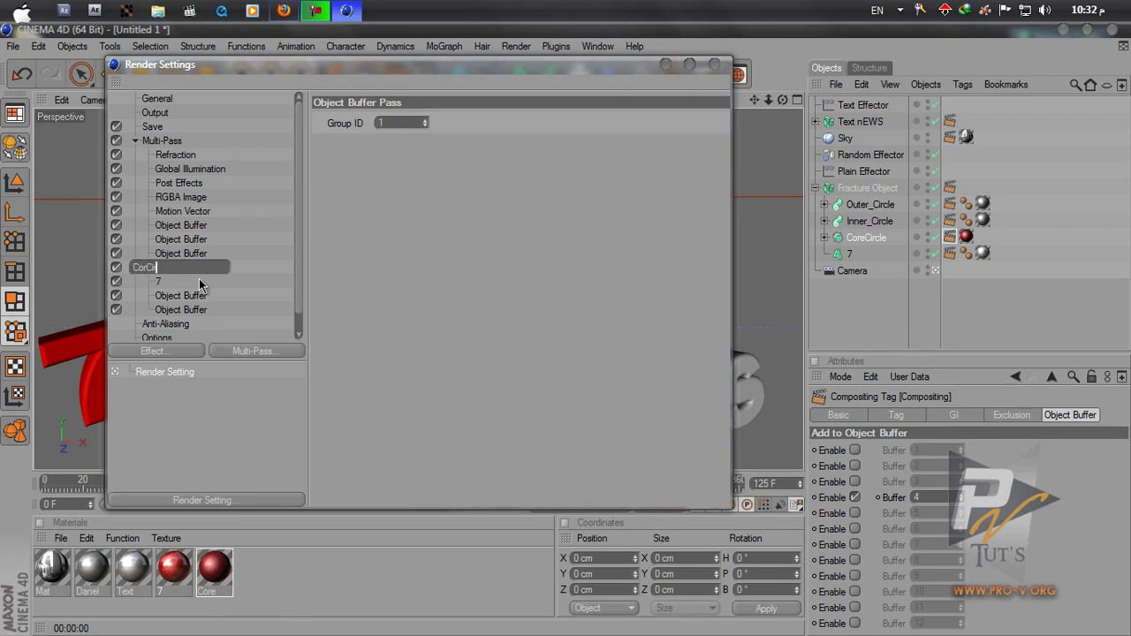
text(rcle)
key(Return)
click(402, 122)
text(4)
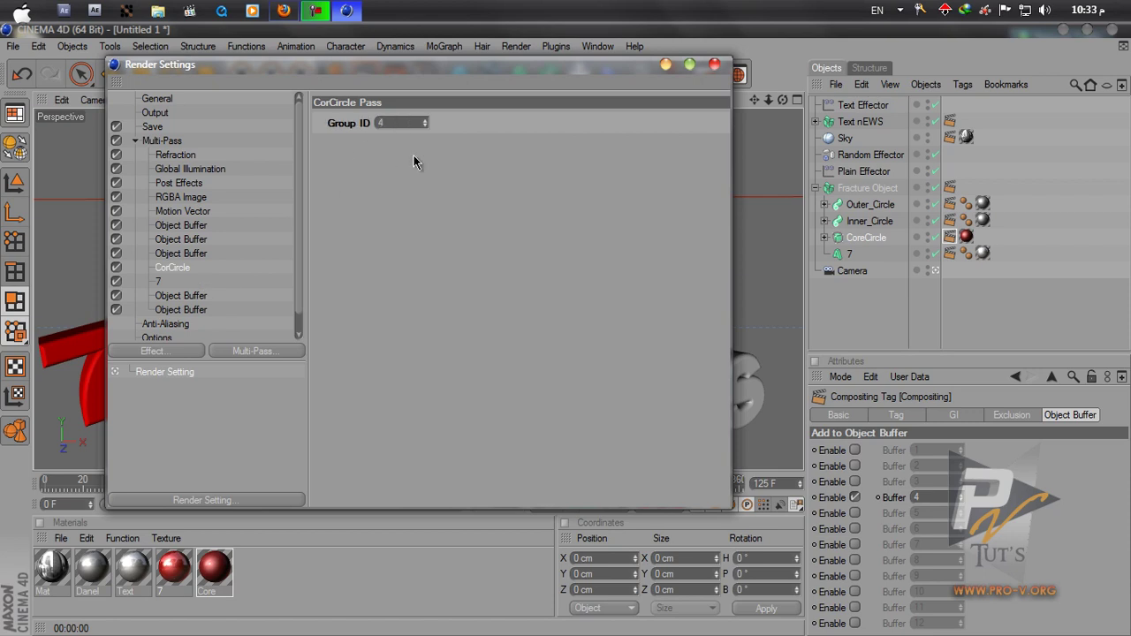
Rename the third Object Buffer pass as InnerCircle and set its Group ID to 3, matching the Inner_Circle object's compositing tag.
click(950, 221)
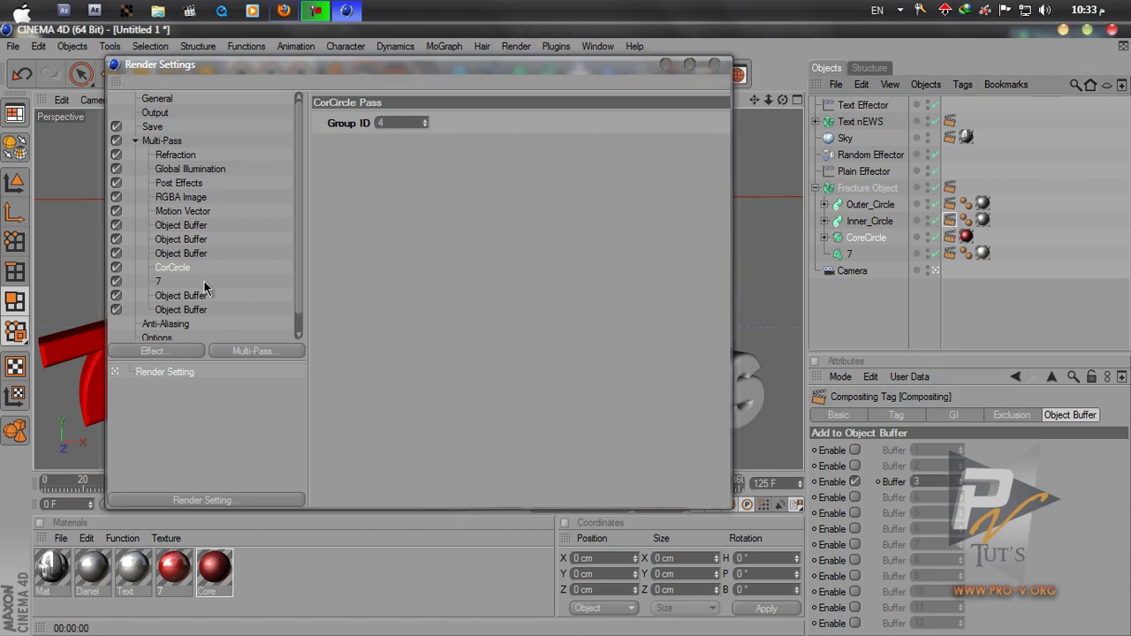
double_click(194, 254)
key(BackSpace)
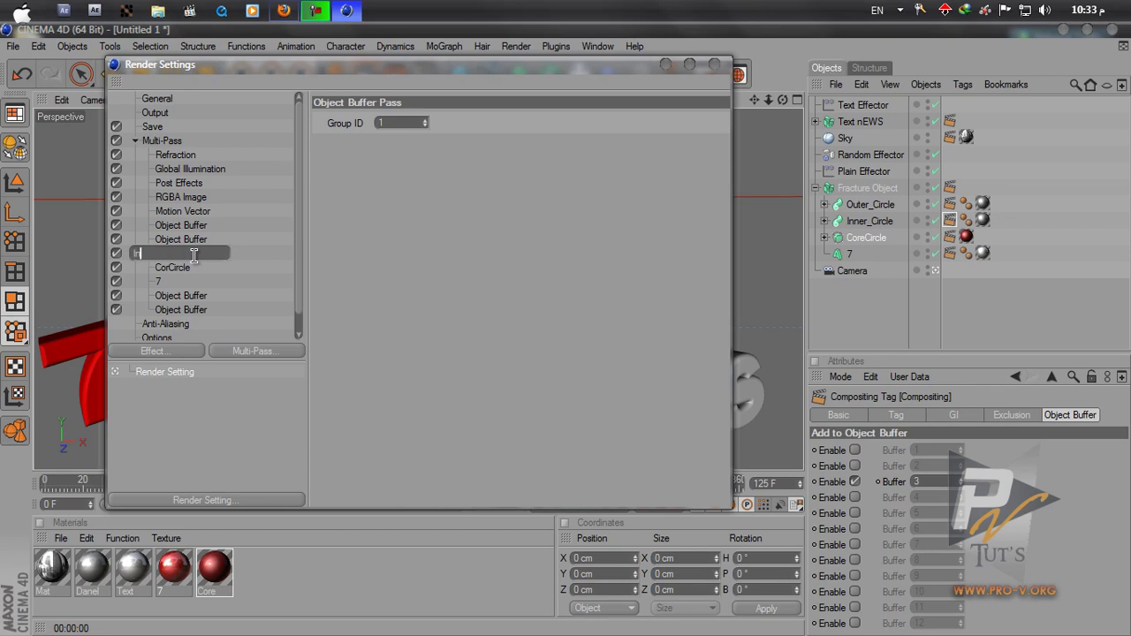
text(cle)
key(Return)
click(402, 124)
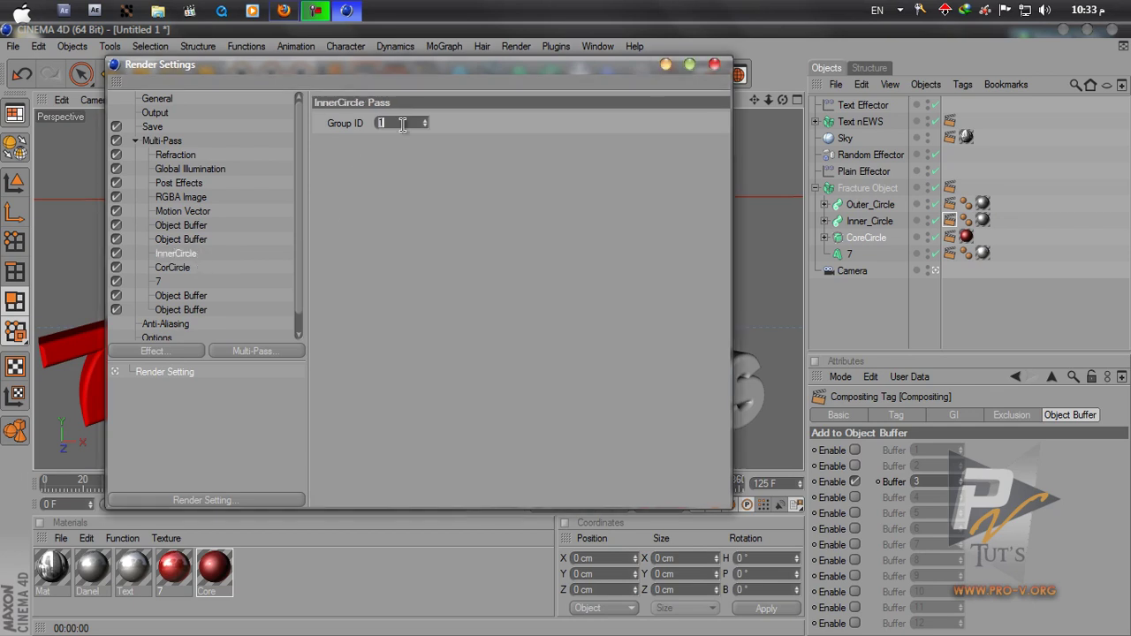
text(3)
key(Return)
Rename the second Object Buffer pass as OuterCircle and set its Group ID to 2, matching the Outer_Circle object's compositing tag.
click(949, 221)
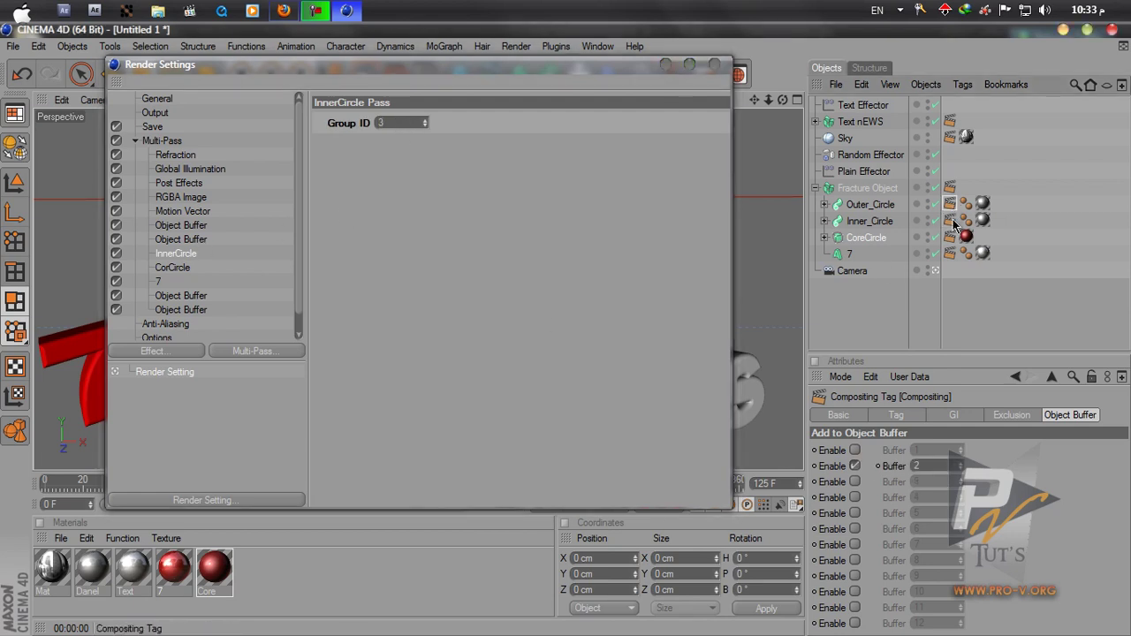
click(189, 241)
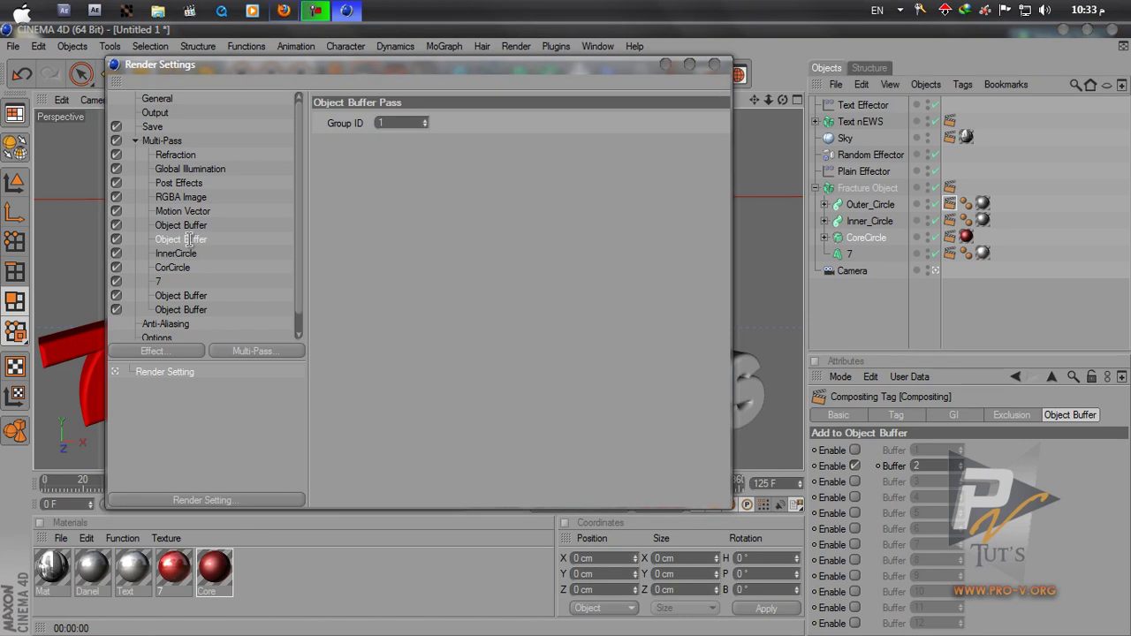
double_click(189, 242)
text(OuterCircle)
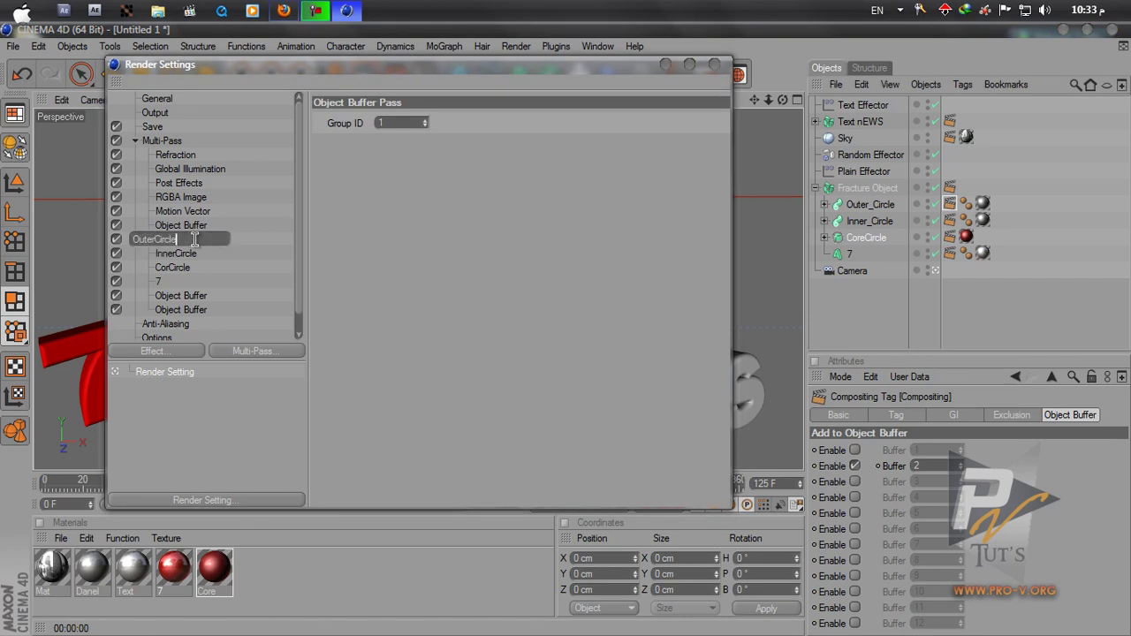
key(Return)
text(2)
key(Return)
Rename the first Object Buffer pass as All_Logo, keeping Group ID 1 to match the Fracture Object's compositing tag.
click(195, 226)
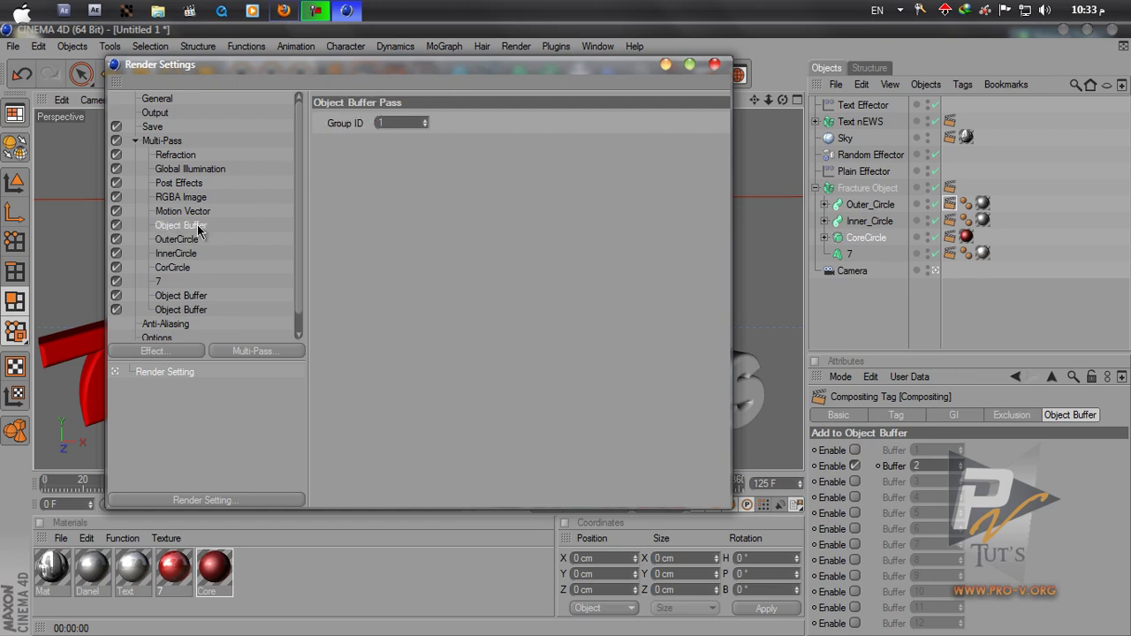
click(950, 188)
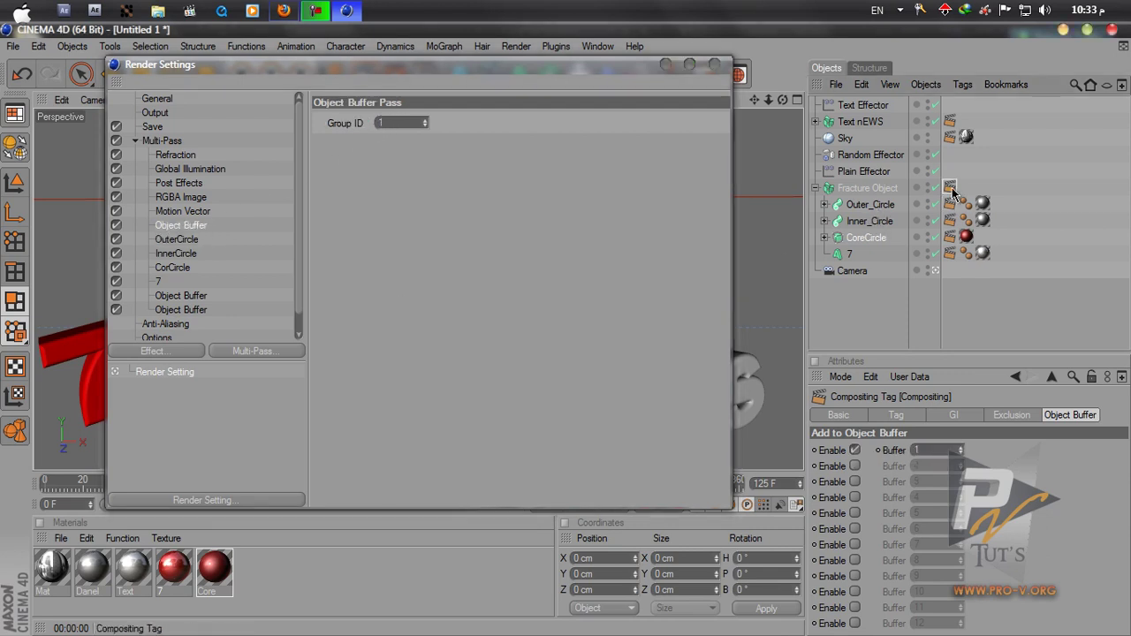
drag(459, 70, 518, 84)
double_click(249, 239)
text(All_Logo)
key(Return)
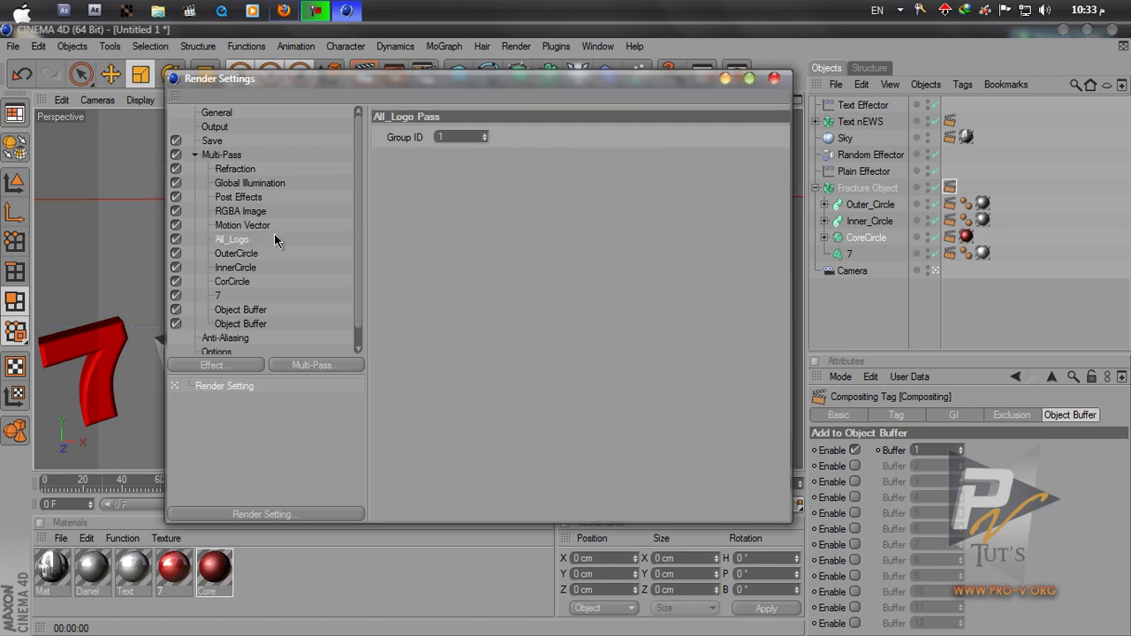
click(456, 138)
click(516, 258)
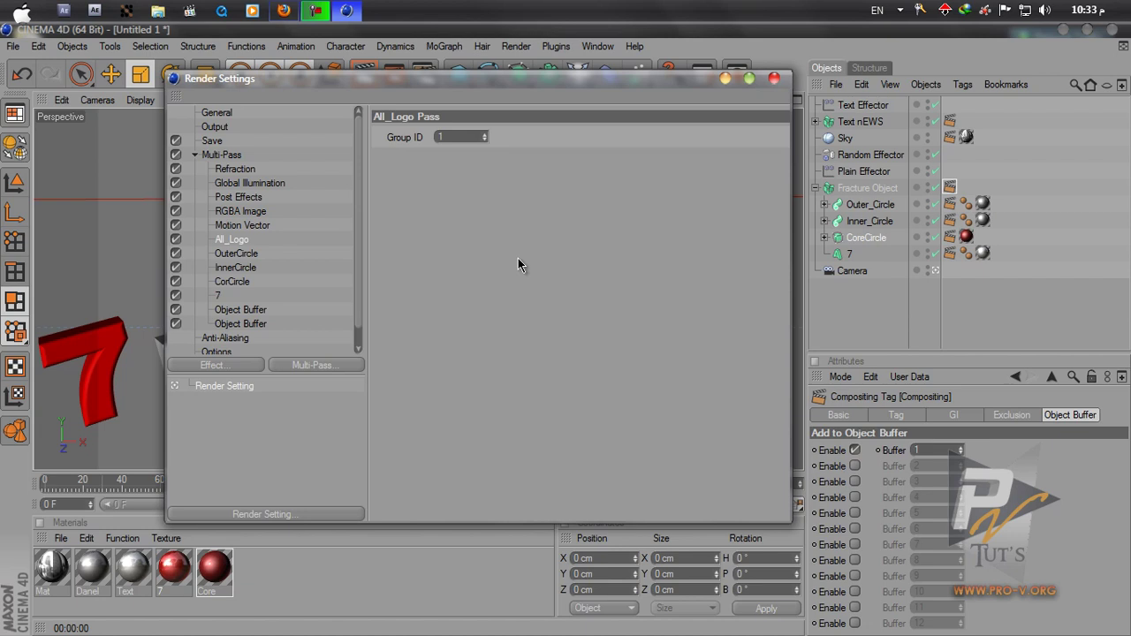
Set the sixth Object Buffer pass to Group ID 6, rename it as Text, and delete the leftover Object Buffer pass.
click(947, 135)
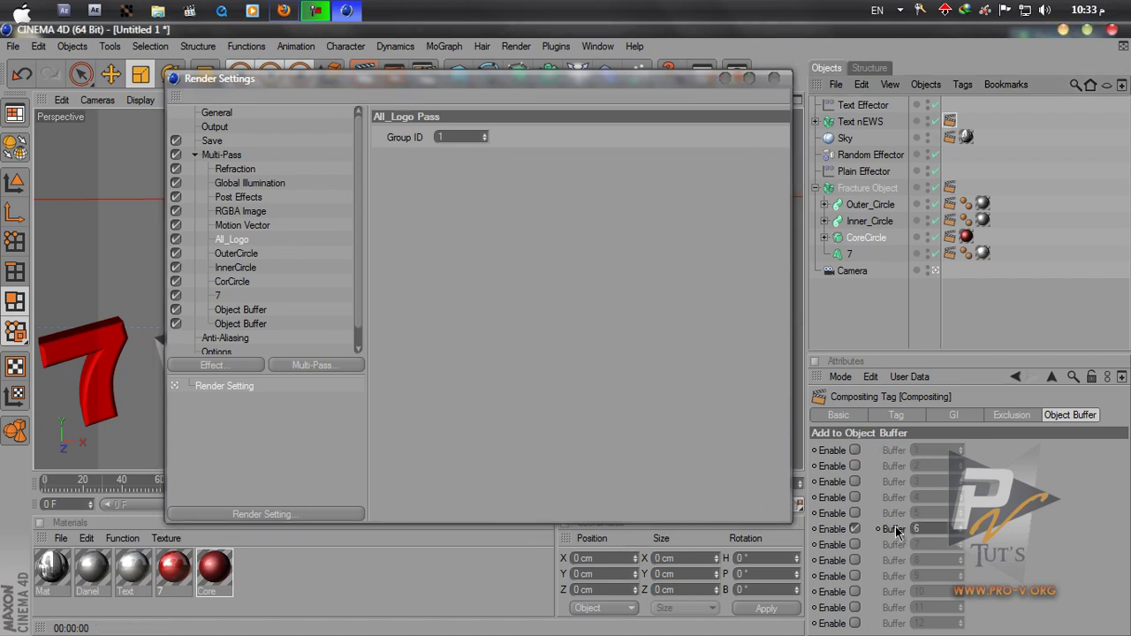
click(219, 296)
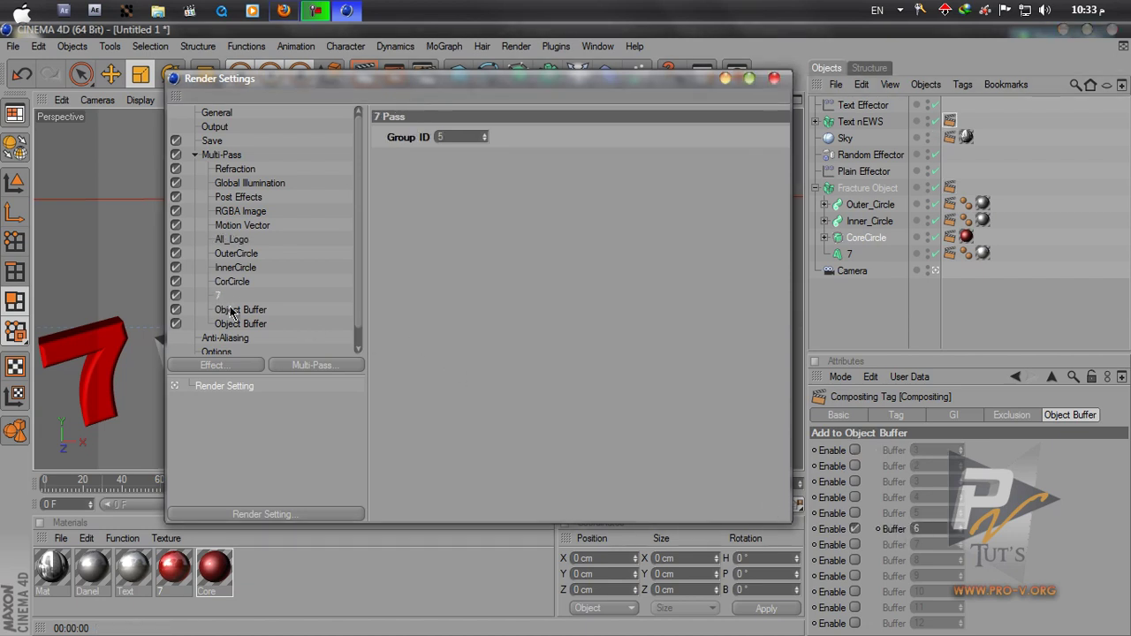
click(241, 309)
double_click(446, 137)
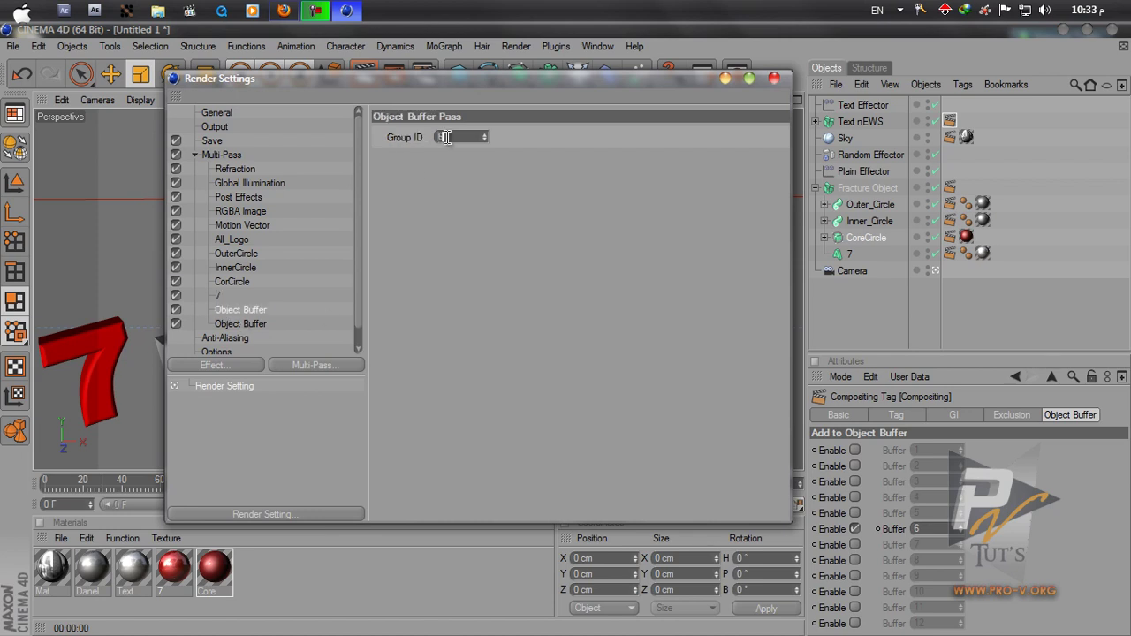
text(6)
double_click(248, 309)
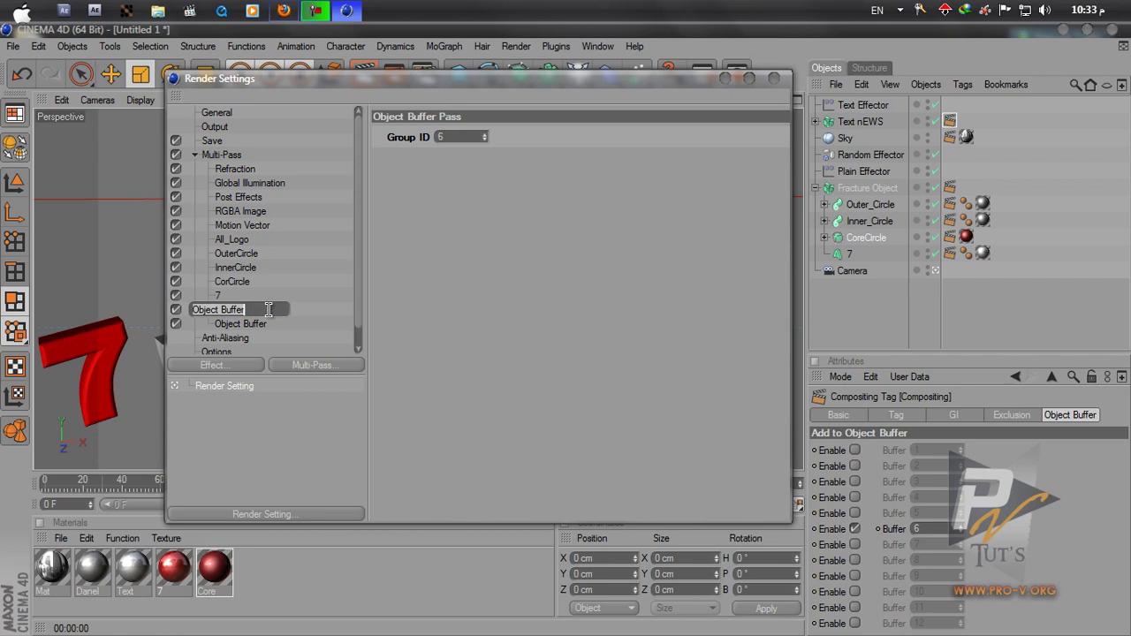
text(Text)
key(Return)
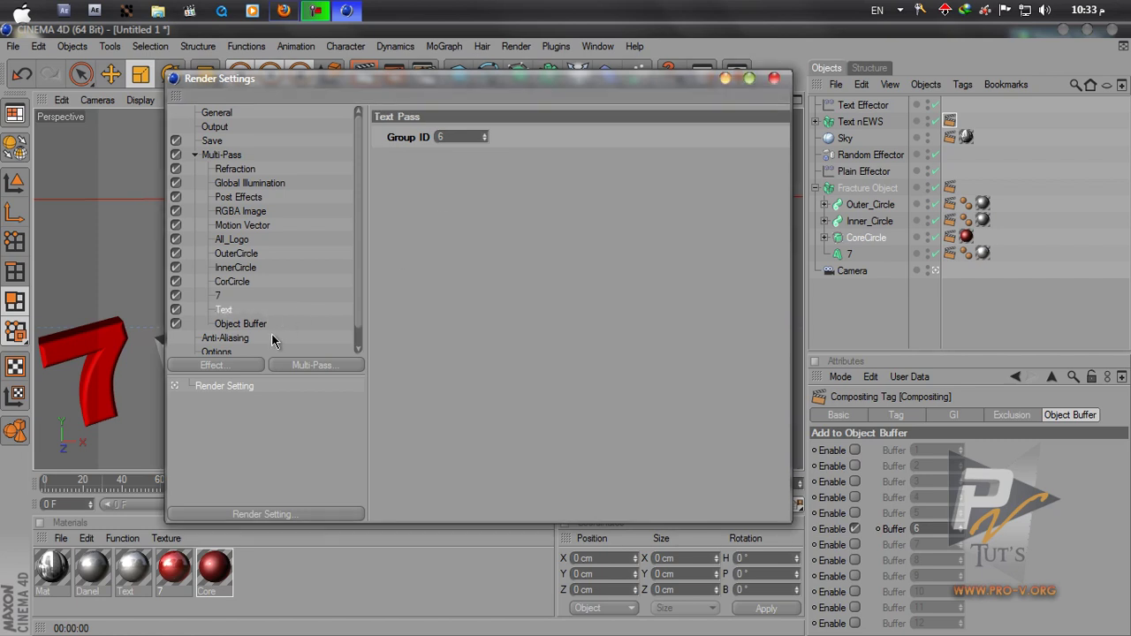
click(246, 327)
key(Delete)
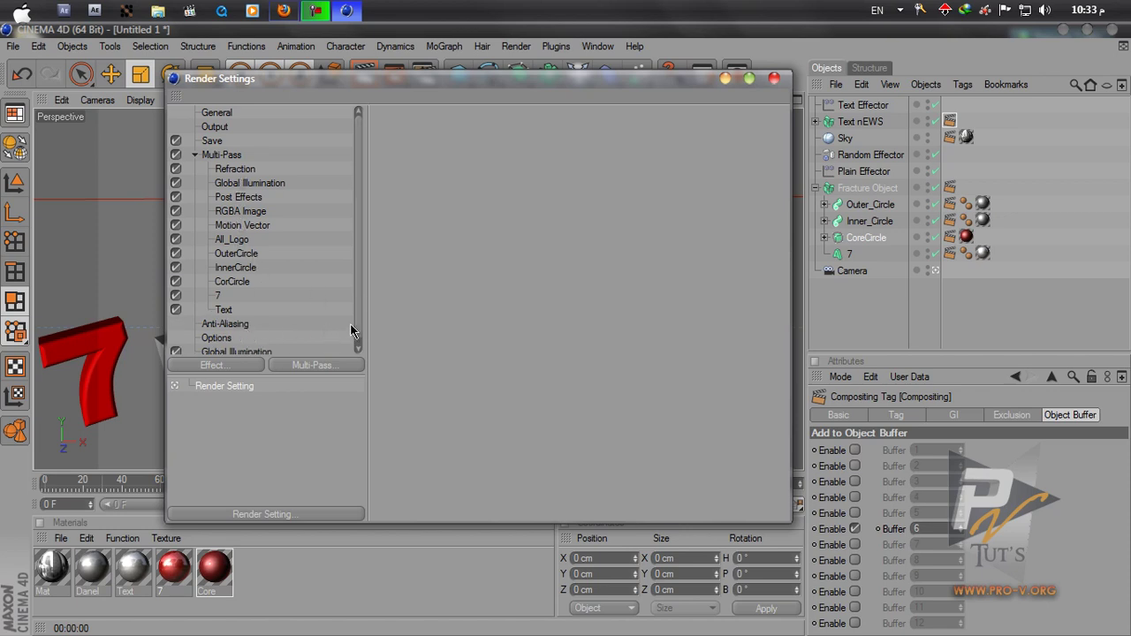
Check the Anti-Aliasing render settings, turn off Auto Light in the render options, and close the render settings.
click(227, 326)
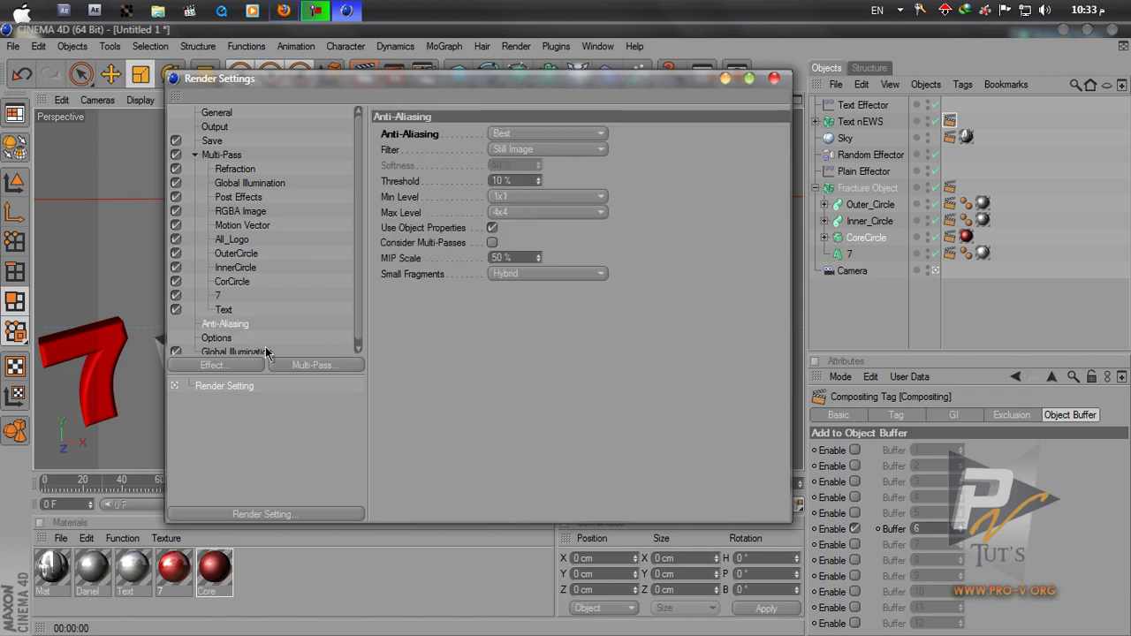
click(214, 338)
click(528, 280)
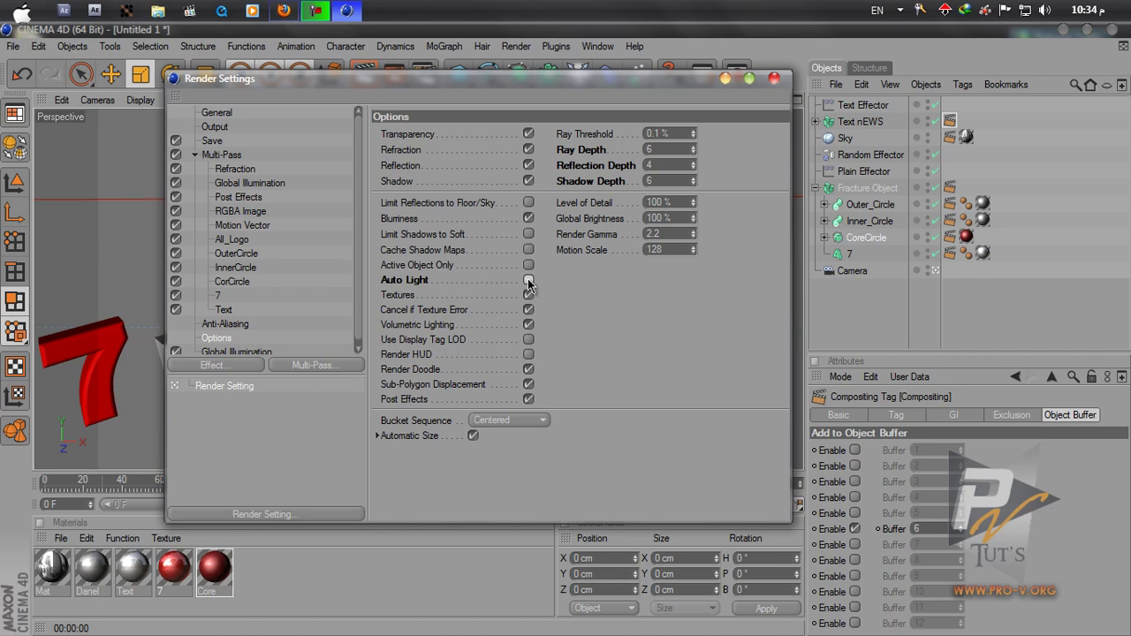
click(774, 78)
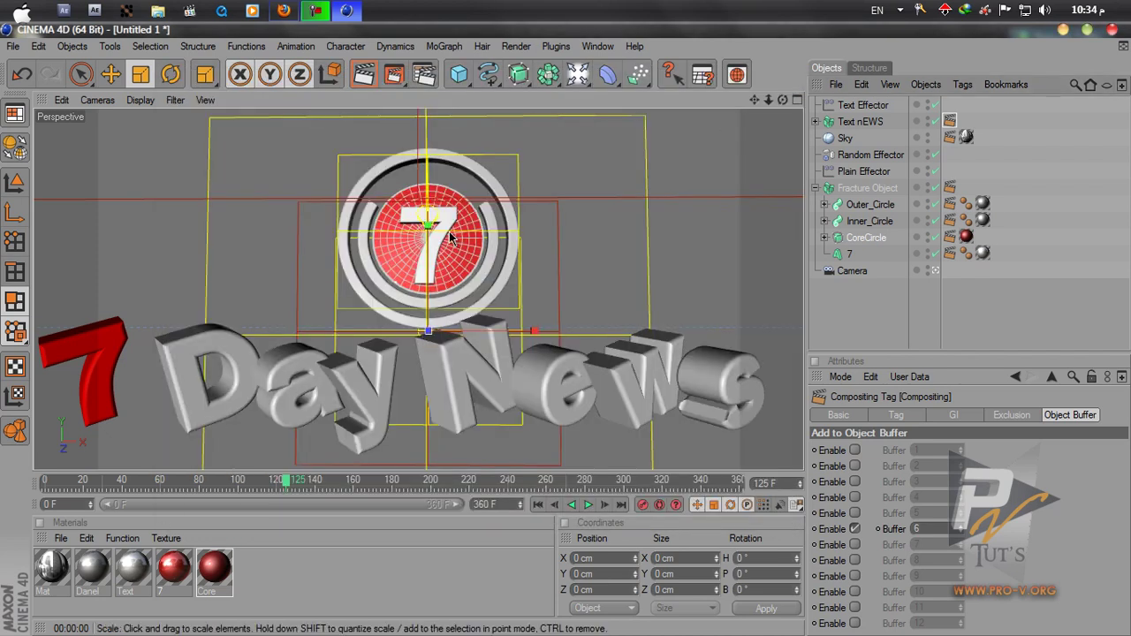
Set the render output's Frame Range to All Frames and close the render settings.
click(425, 79)
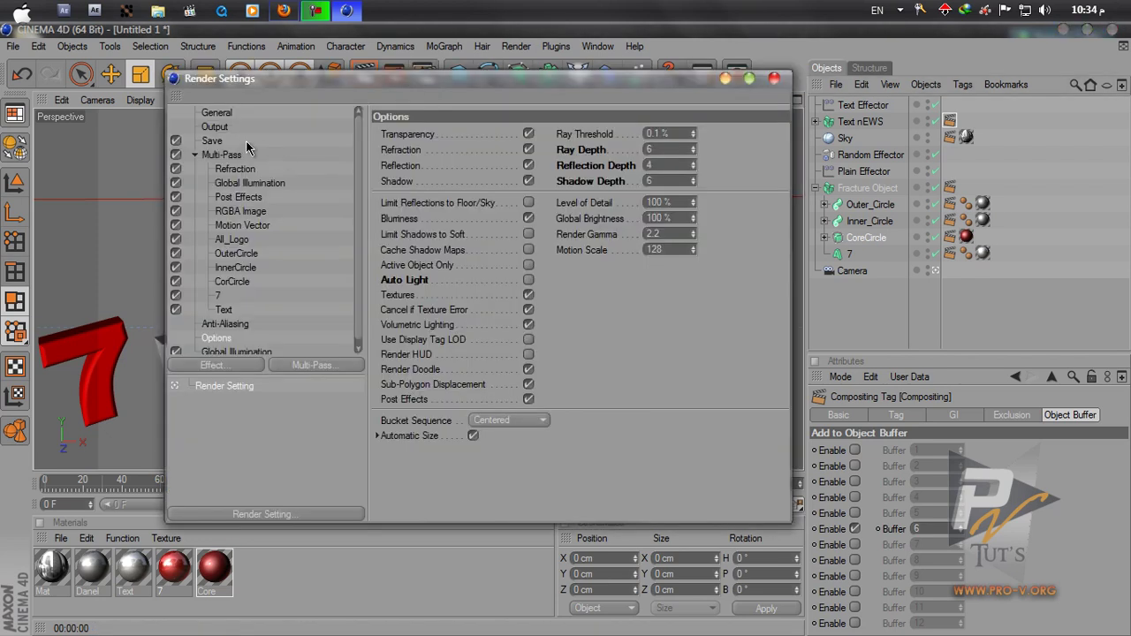
click(221, 127)
click(497, 300)
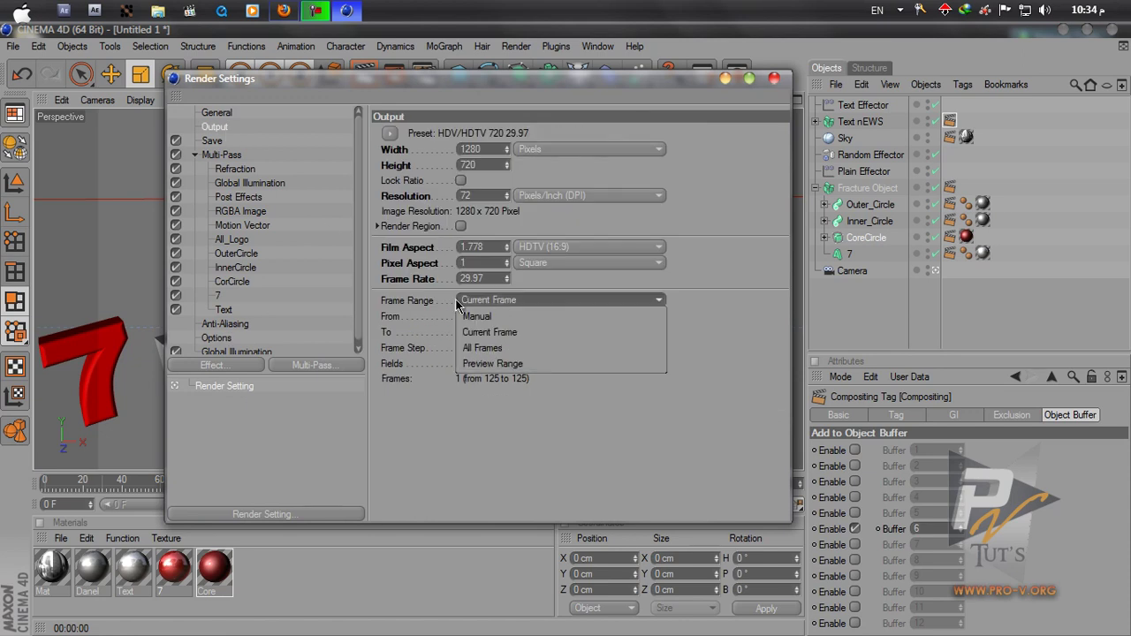
click(481, 348)
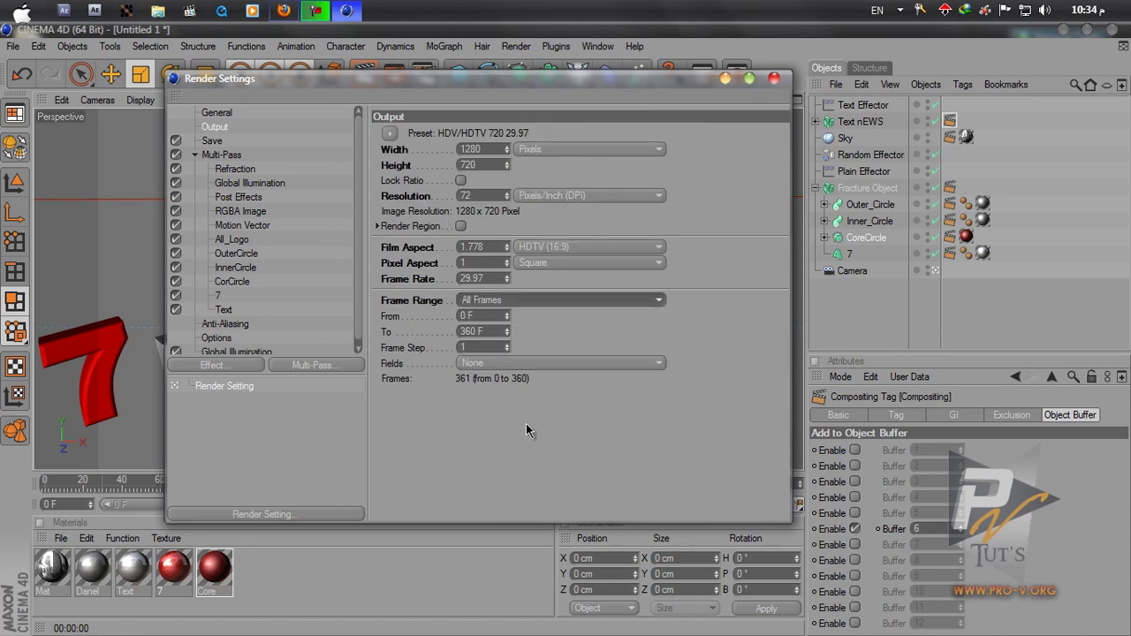
click(774, 79)
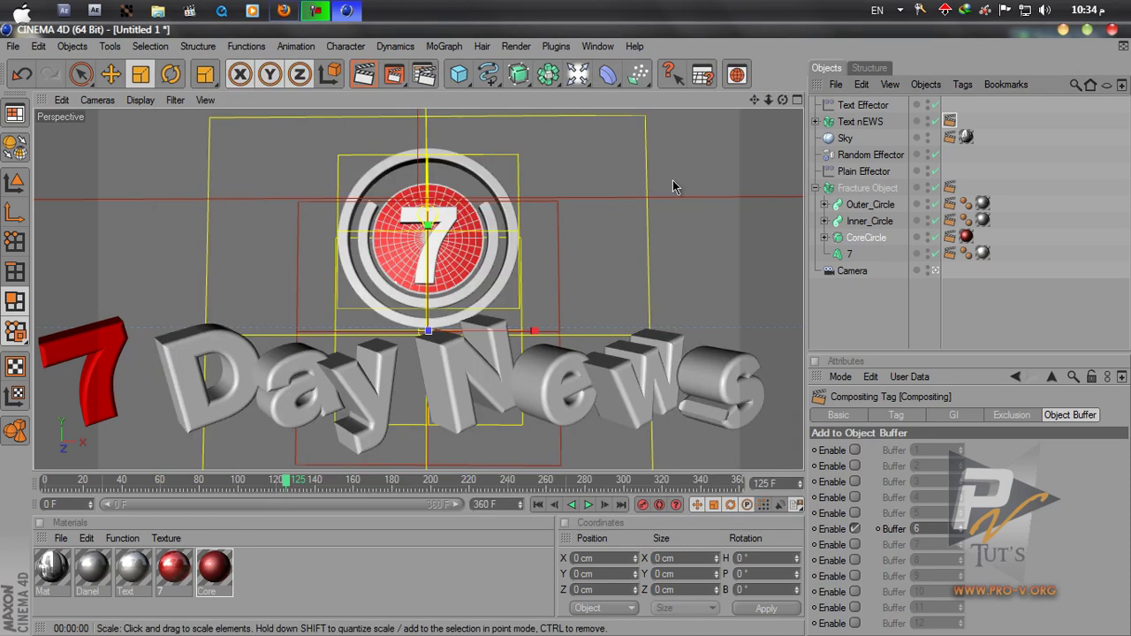